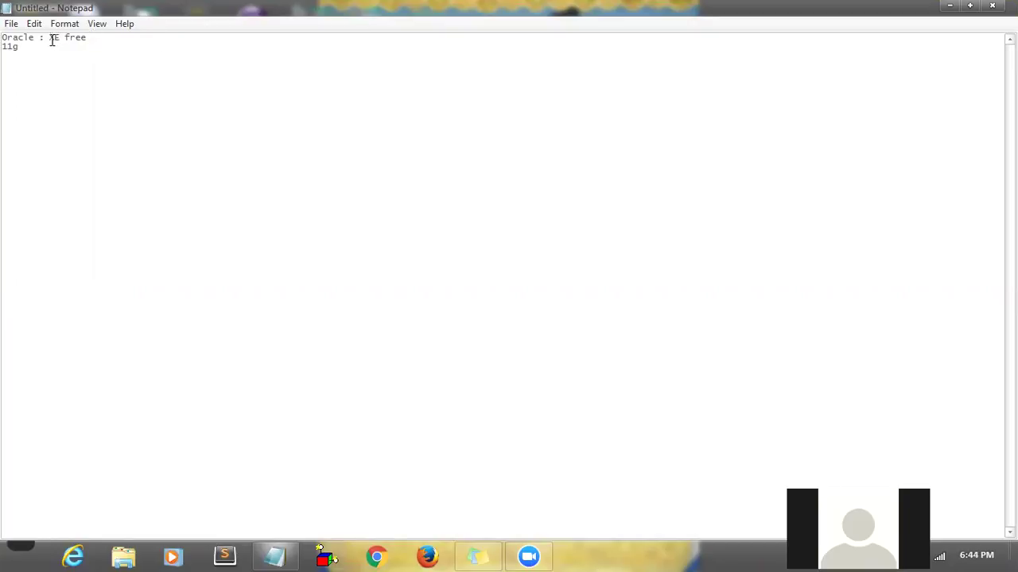
- Extend the first line of the note to read 'Oracle : XE free light weight'
drag(53, 37, 111, 36)
click(93, 37)
click(109, 36)
text(1ight weight)
- Save the note to the Desktop as Oracle.txt
key(ctrl+s)
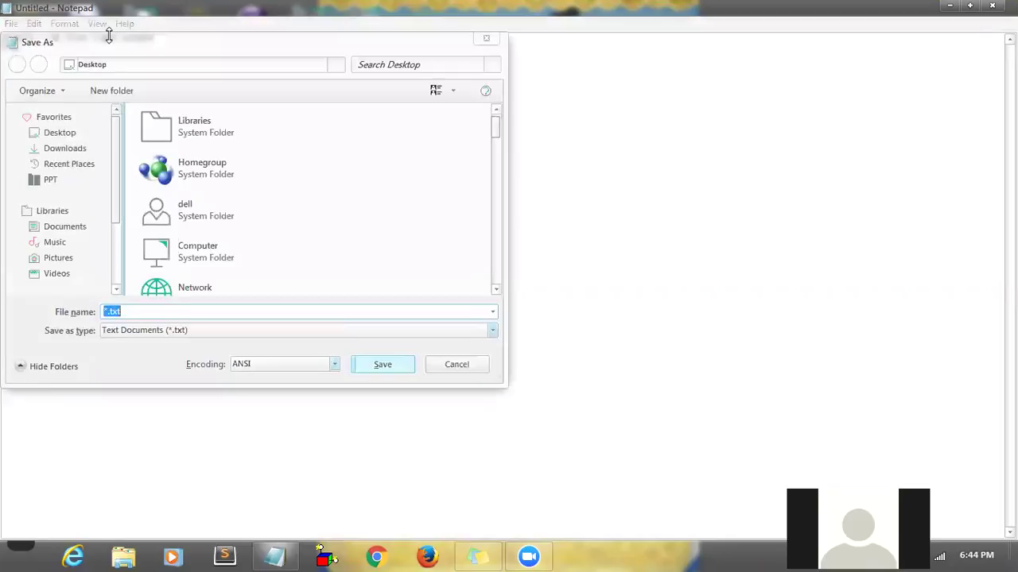
click(77, 140)
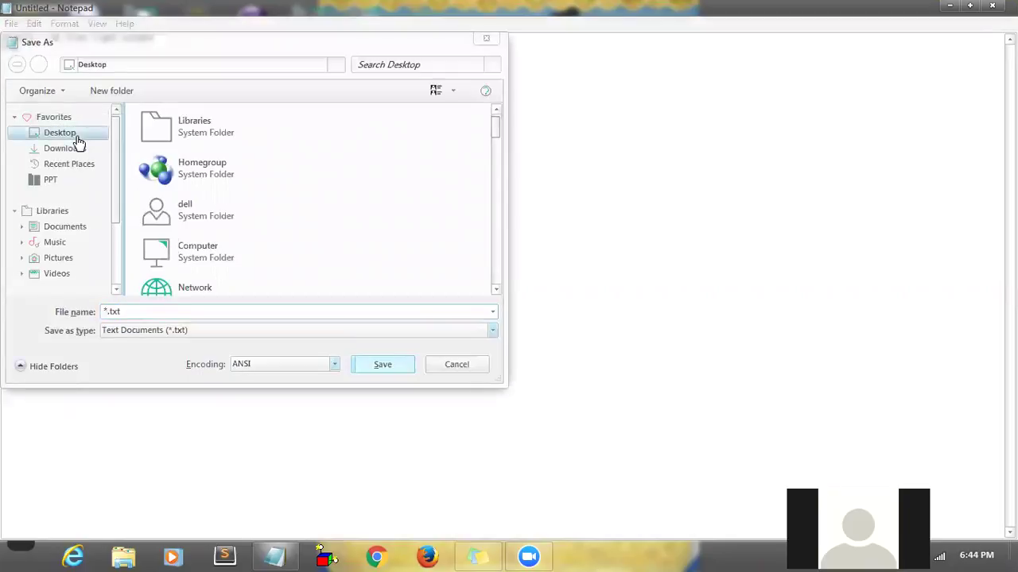
click(131, 310)
text("Oracle.txt")
click(380, 366)
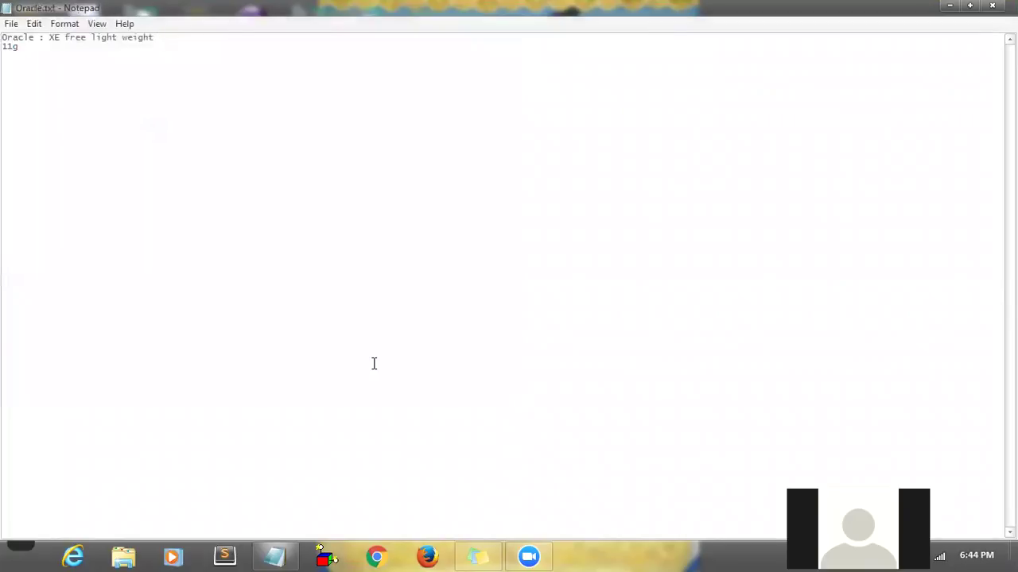
click(376, 556)
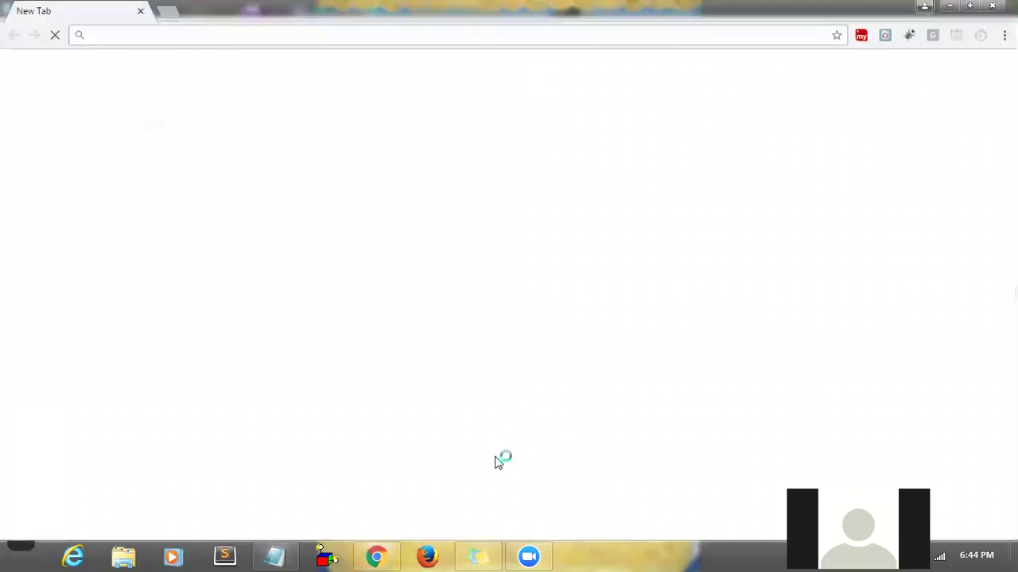
- Bring Chrome back and load the Google homepage
key(super+d)
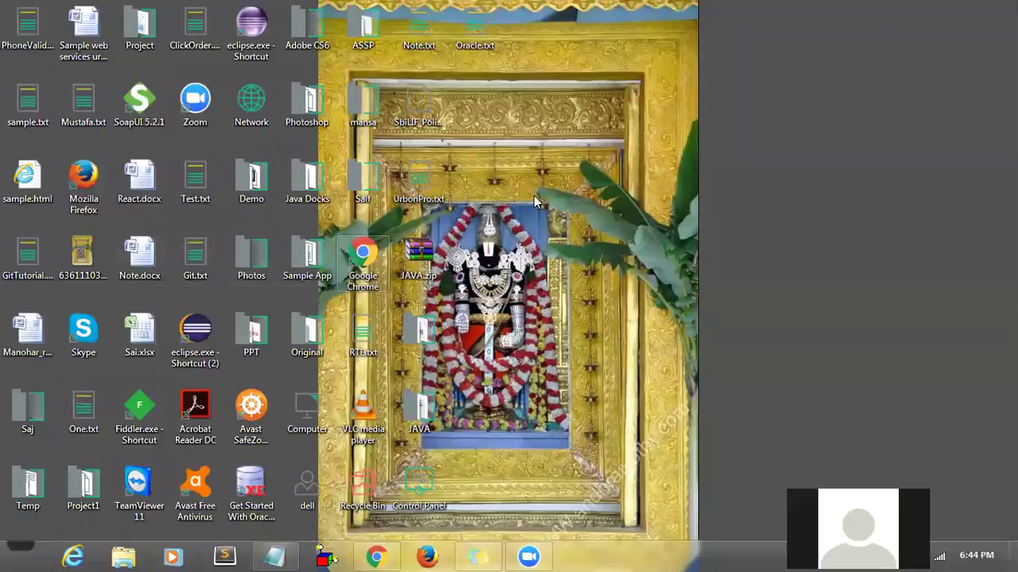
click(375, 557)
click(298, 36)
text(go)
key(Return)
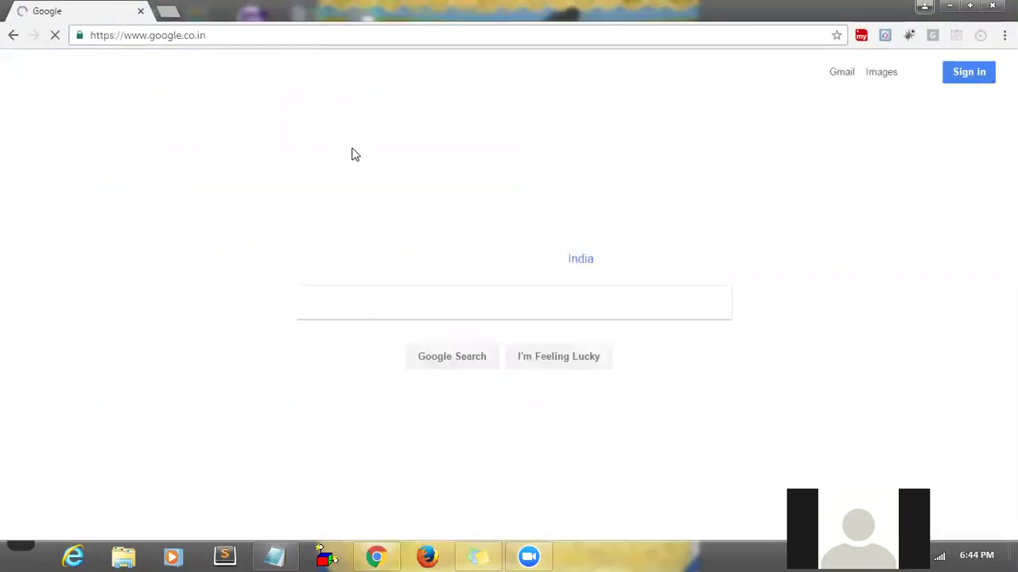
- Search Google for 'oracle express edition download free' using the suggestion
text(orac)
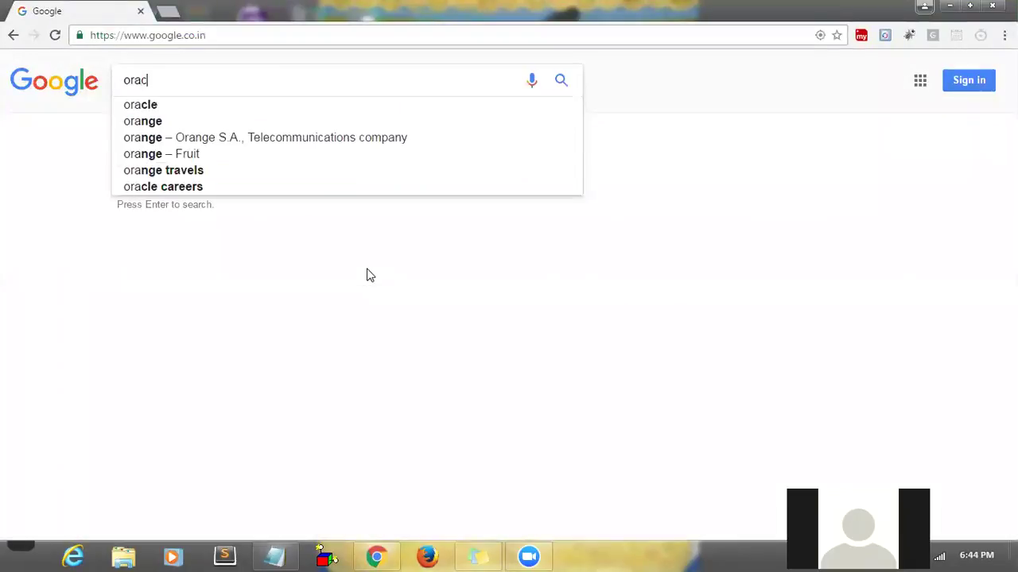
text(le e)
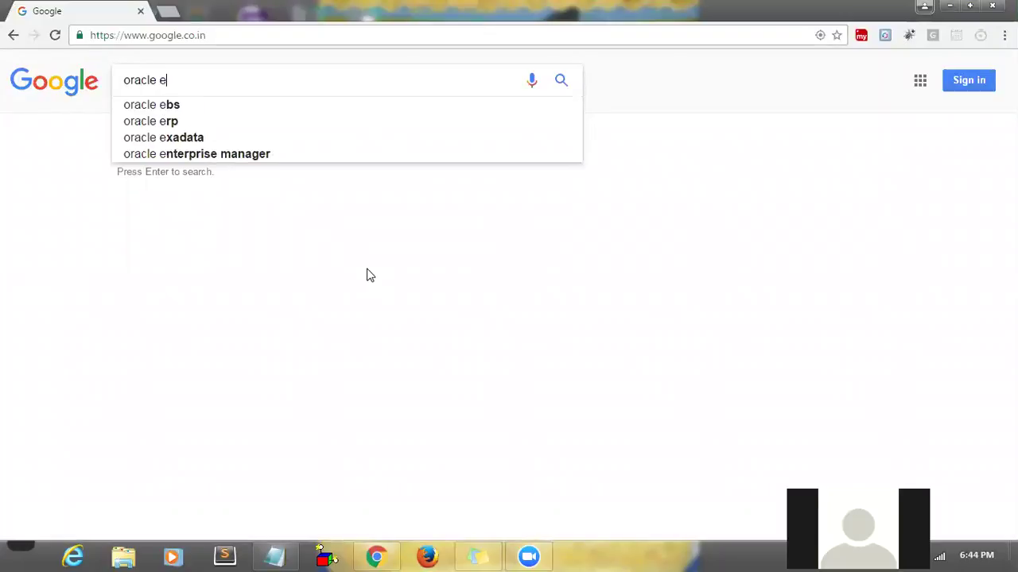
text(xpress edition download)
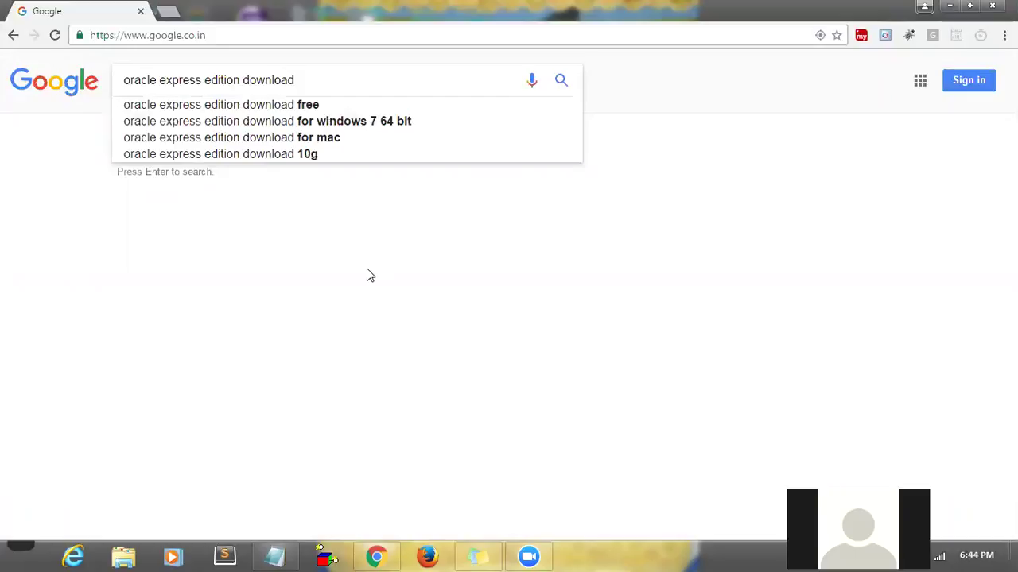
key(Down)
key(Return)
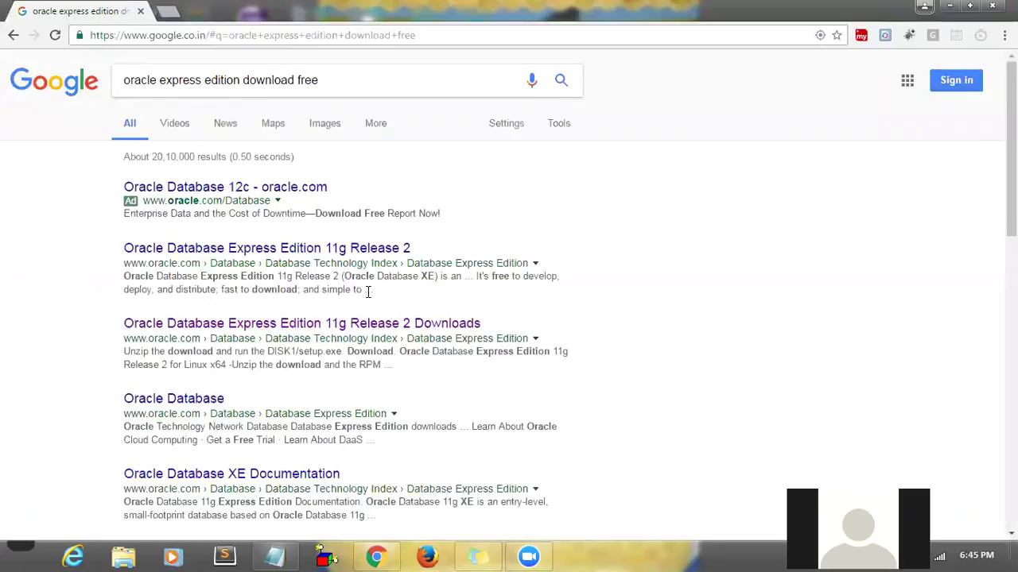
right_click(359, 332)
- Open the 11g Release 2 Downloads page in a new tab, accept its license, and return to Google
click(380, 338)
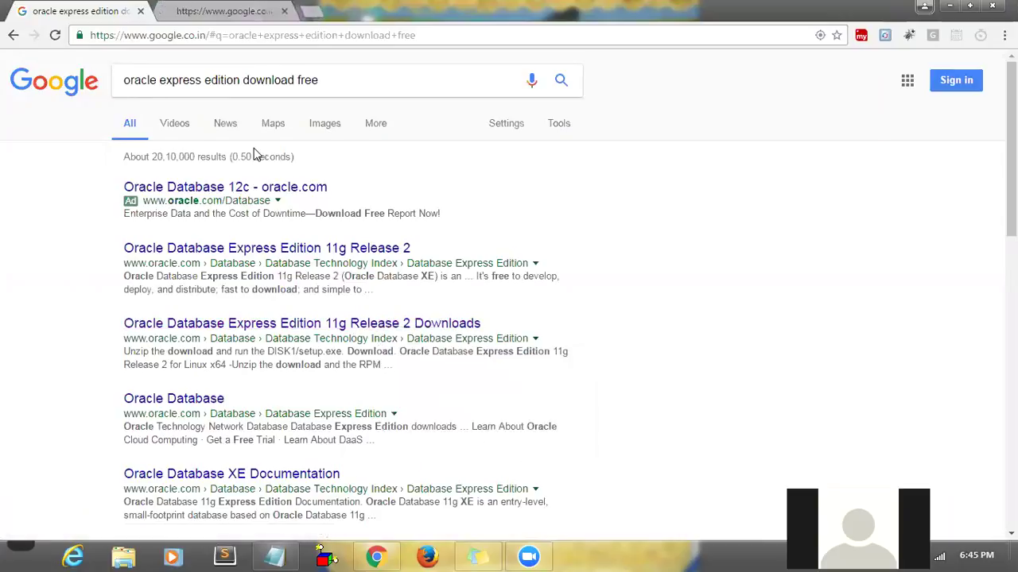
click(215, 13)
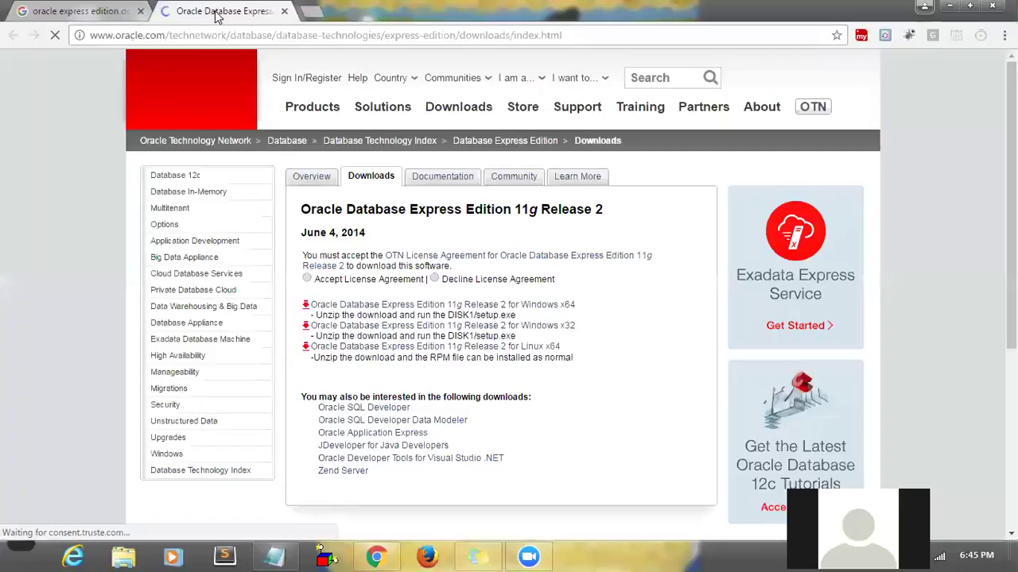
click(267, 39)
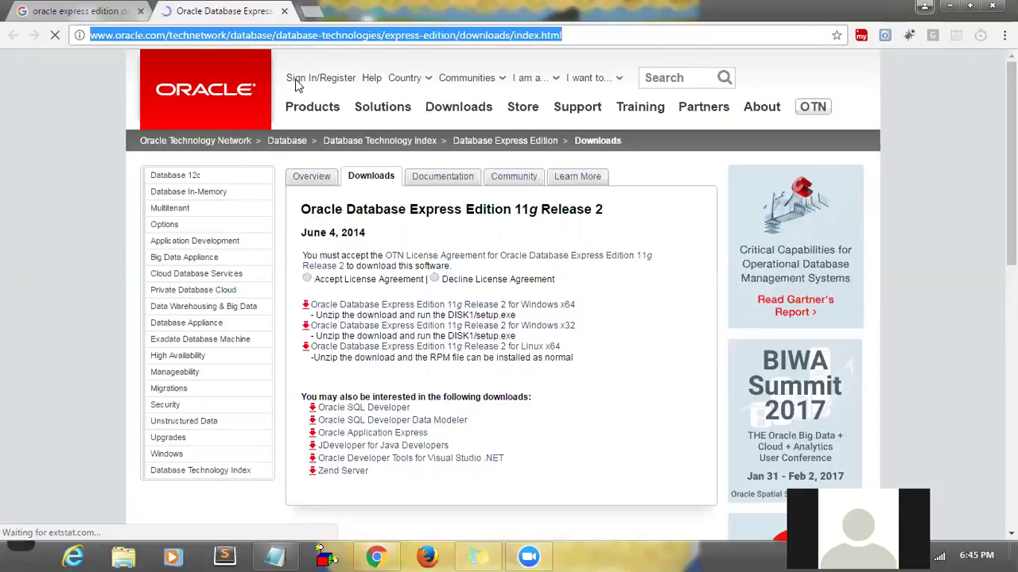
click(307, 279)
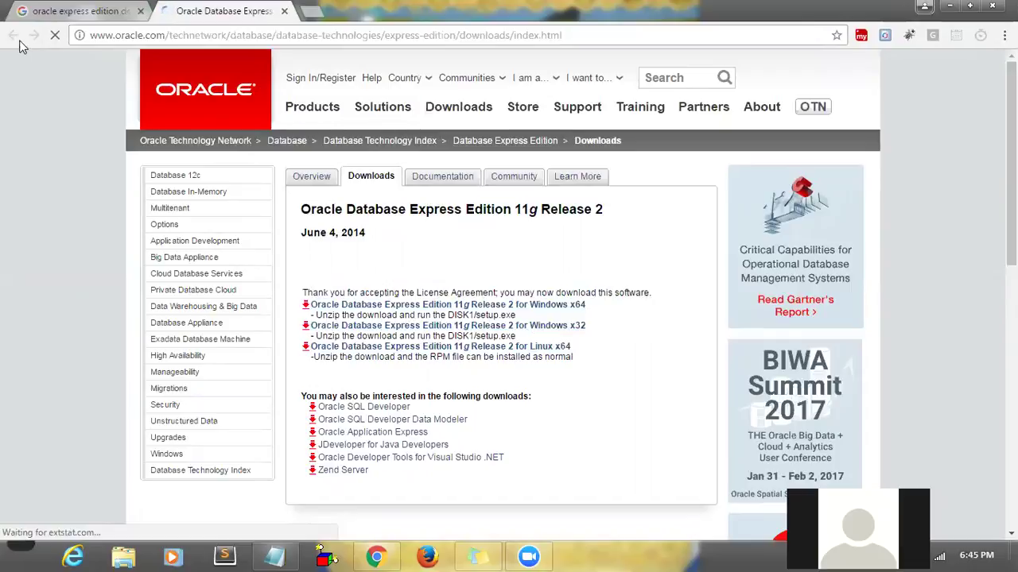
click(111, 10)
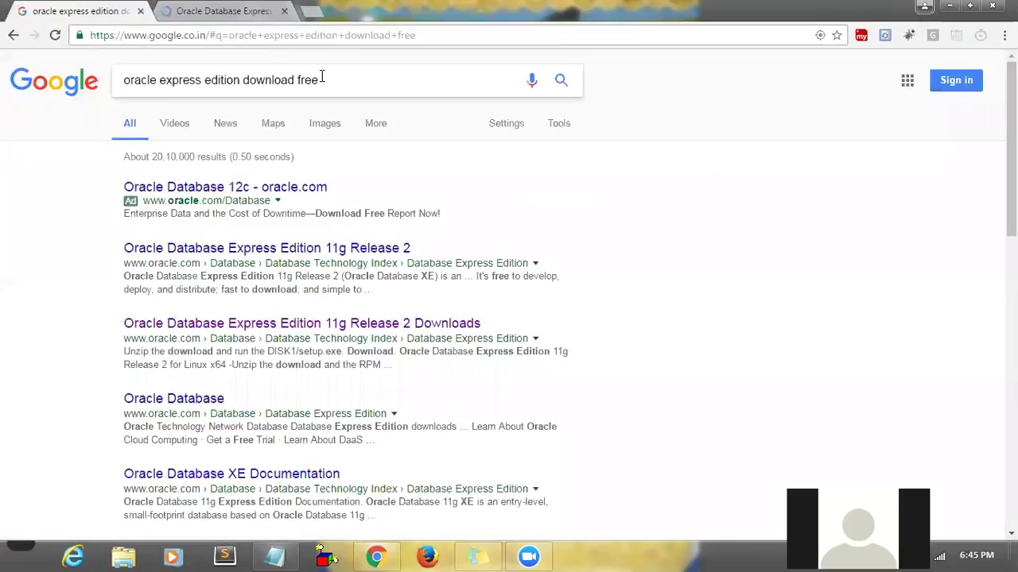
- Search Google for 'oracle express edition download for mac'
click(356, 80)
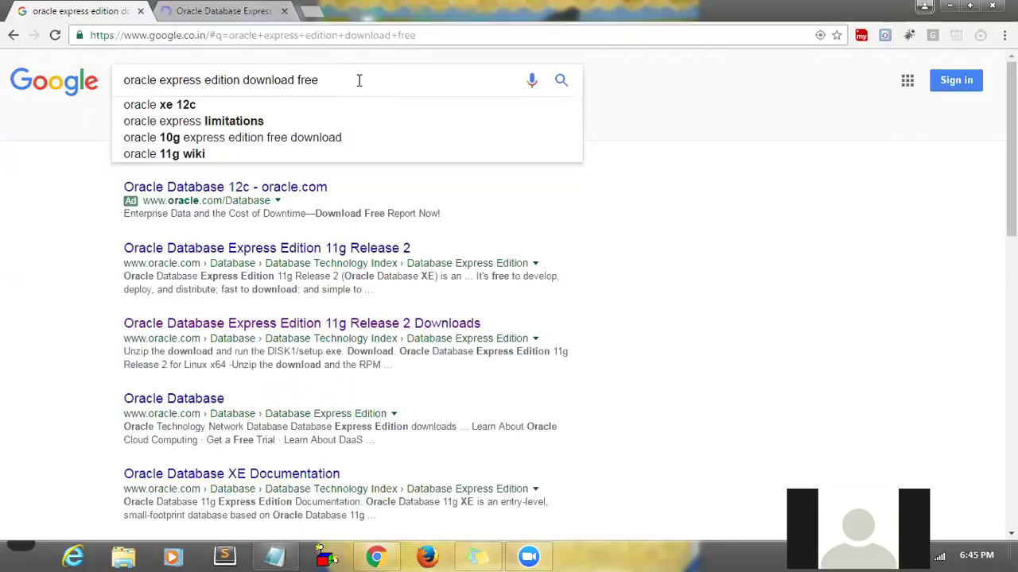
key(BackSpace)
key(BackSpace)
key(BackSpace)
key(BackSpace)
key(BackSpace)
key(BackSpace)
key(BackSpace)
key(BackSpace)
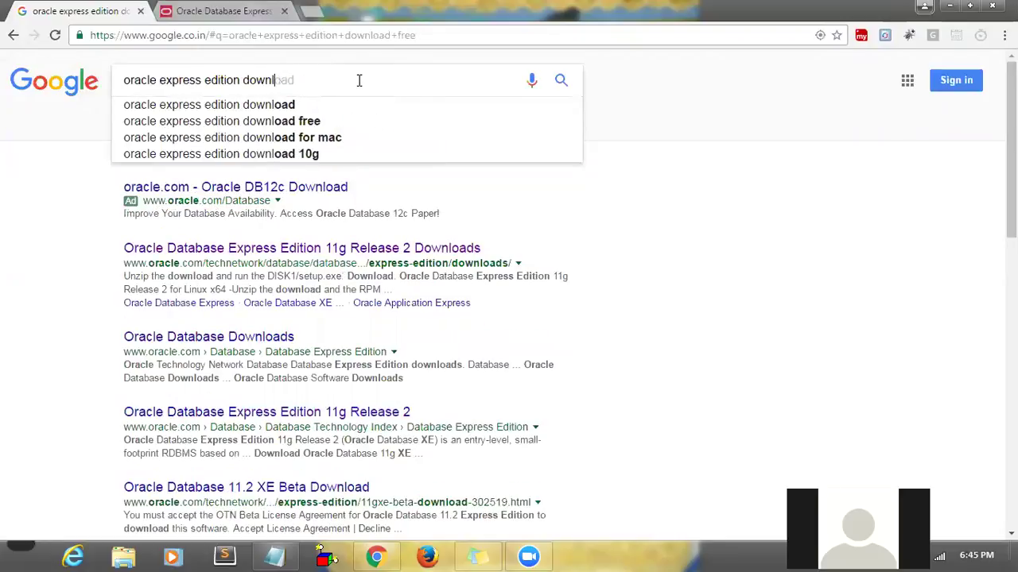
key(Down)
key(Down)
key(Down)
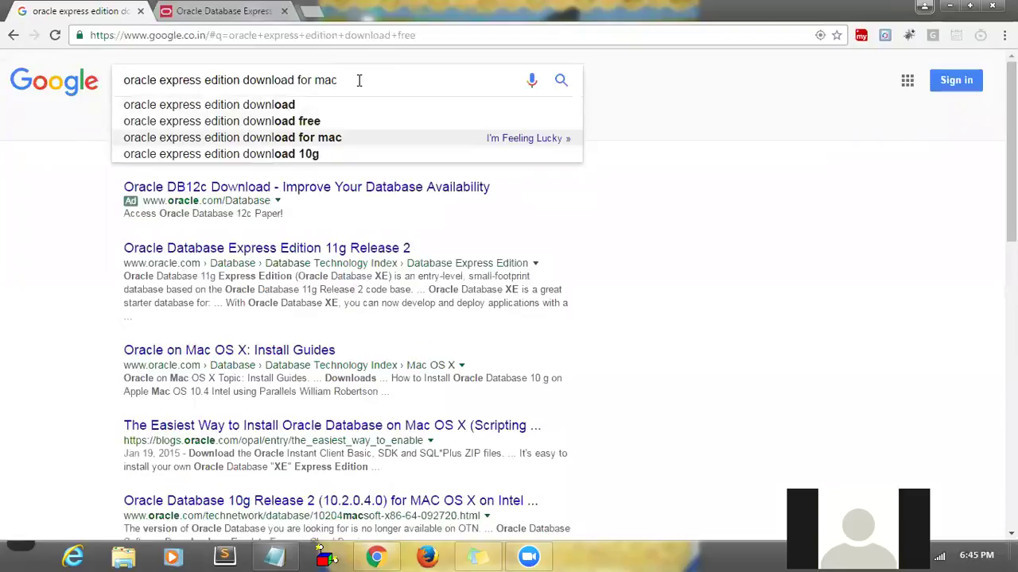
key(Return)
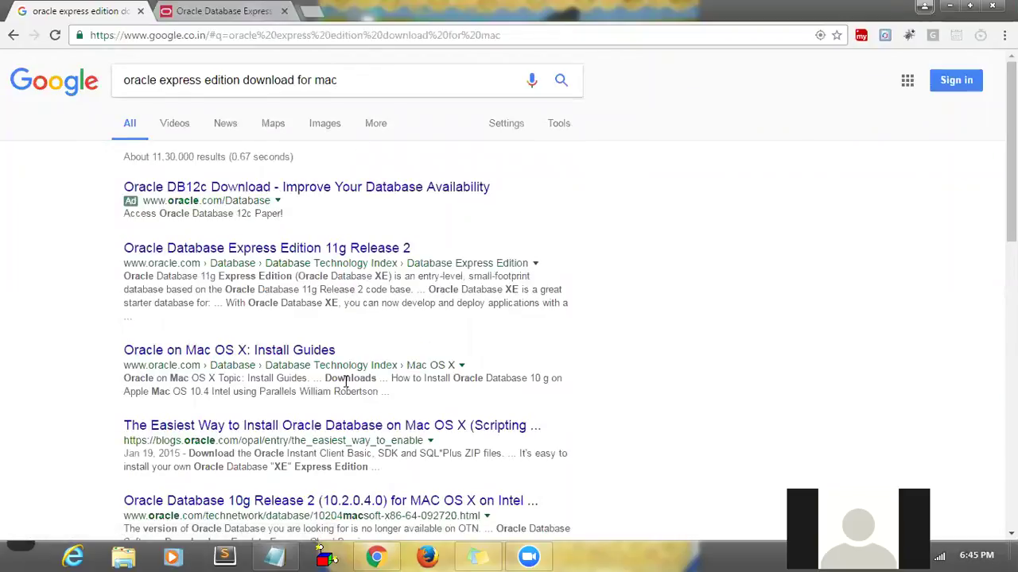
- Open the Oracle 10g Mac OS X result in a new tab and return to the 11g downloads page
right_click(330, 504)
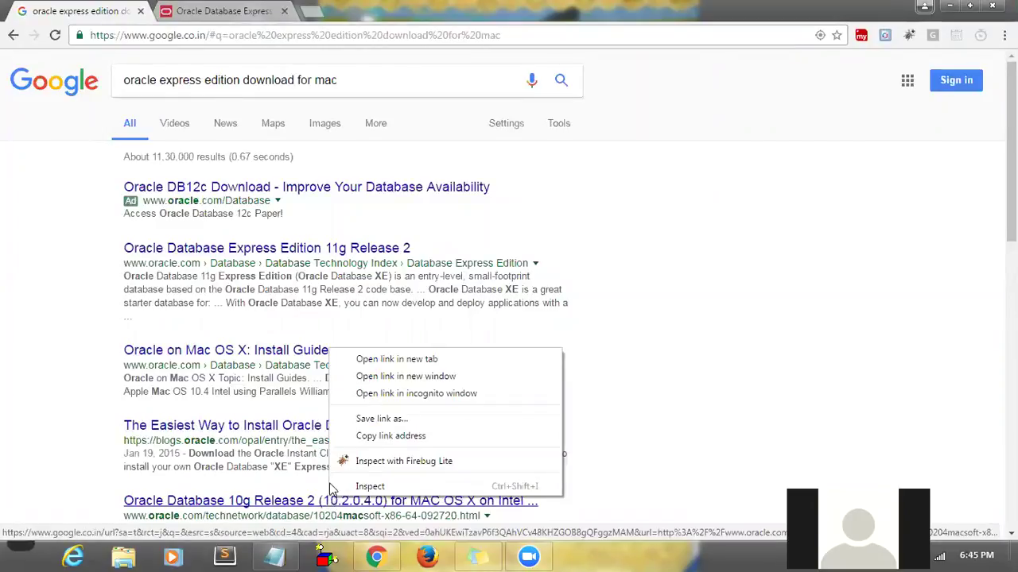
click(368, 362)
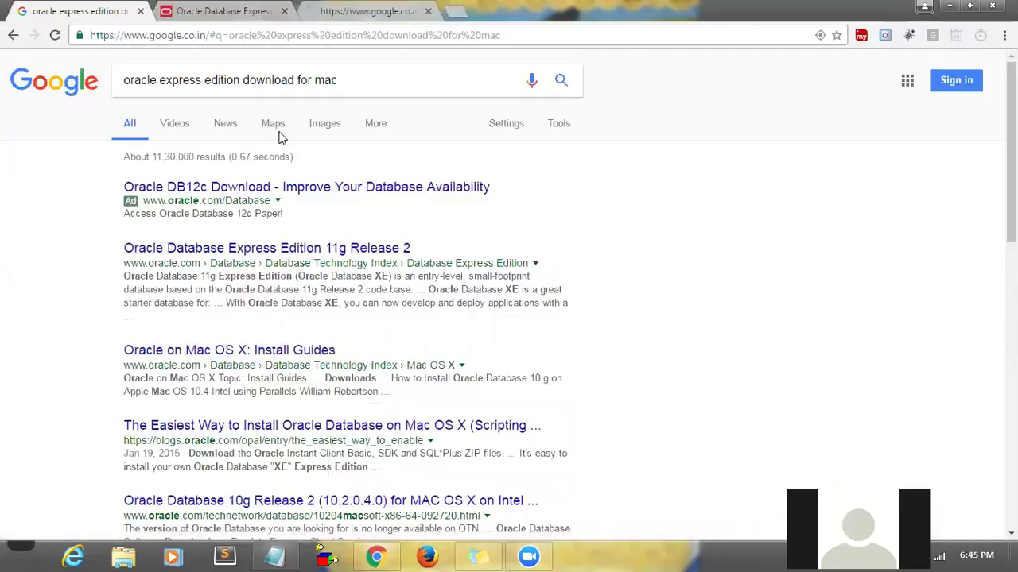
click(204, 8)
click(256, 33)
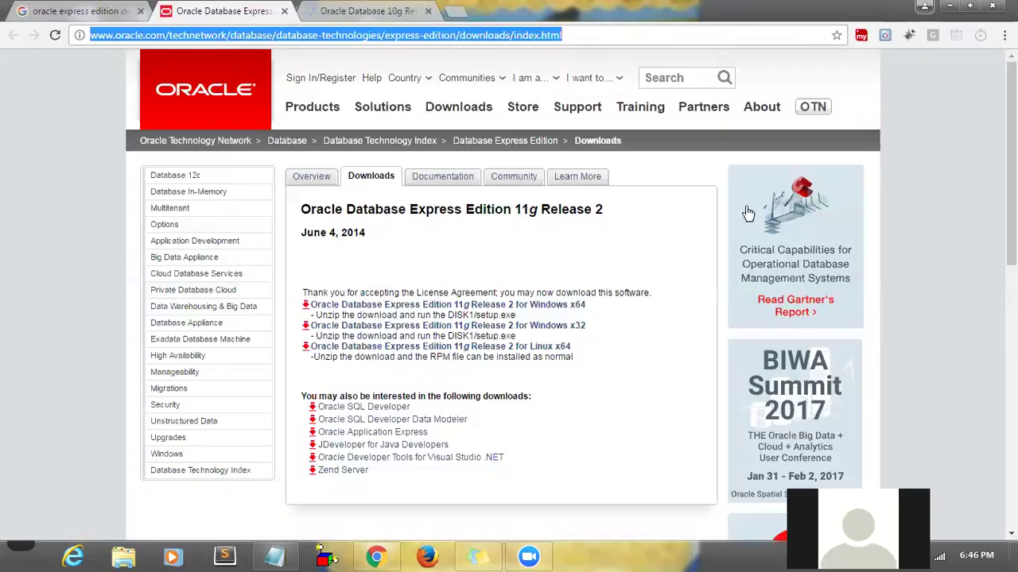
- Start the Windows x64 11g Release 2 download, then view the Oracle 10g Mac OS X page
click(503, 380)
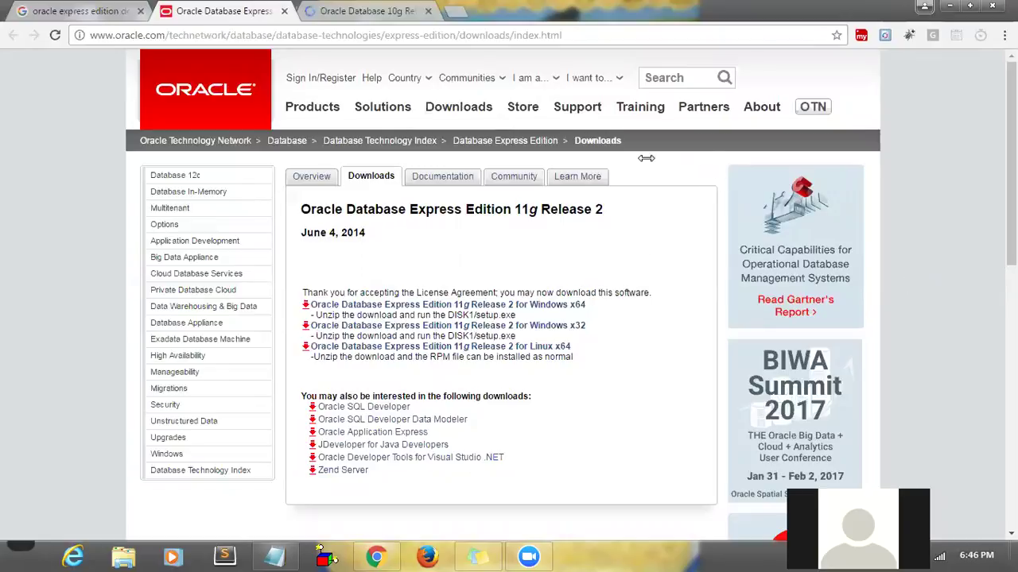
mouse_move(572, 133)
click(518, 304)
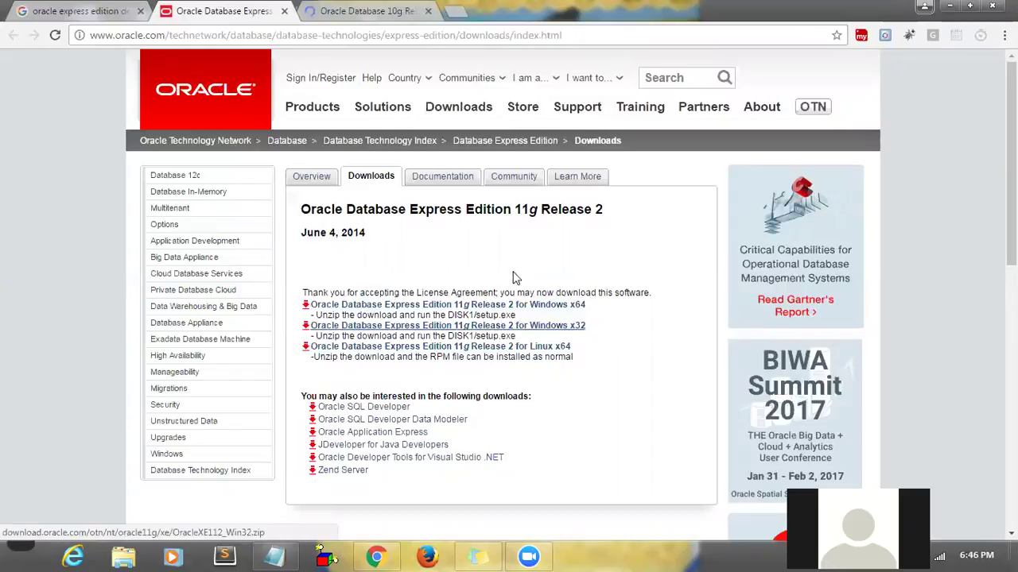
click(364, 9)
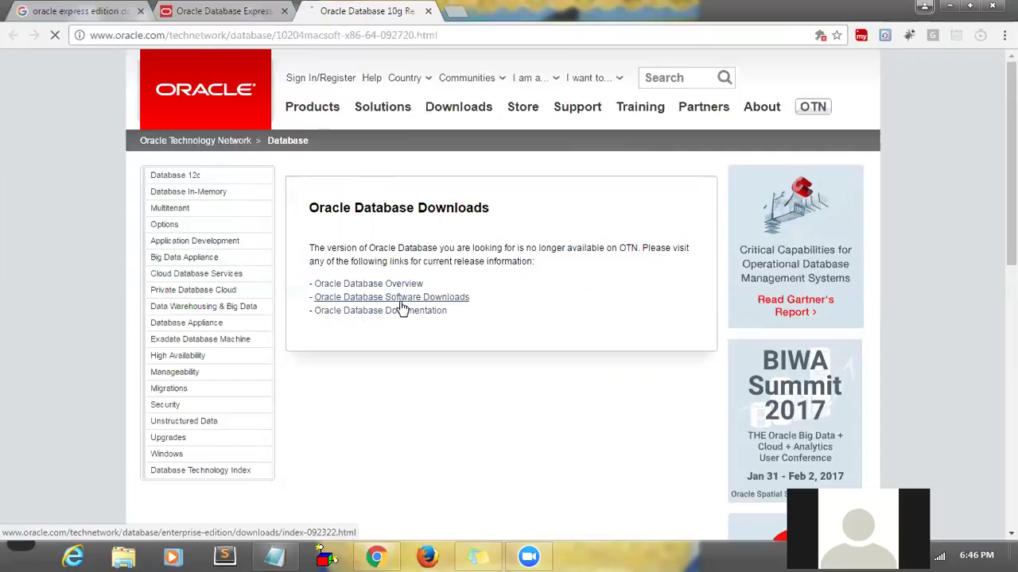
- Open the Oracle Database Software Downloads page and search it for 'mac'
click(400, 303)
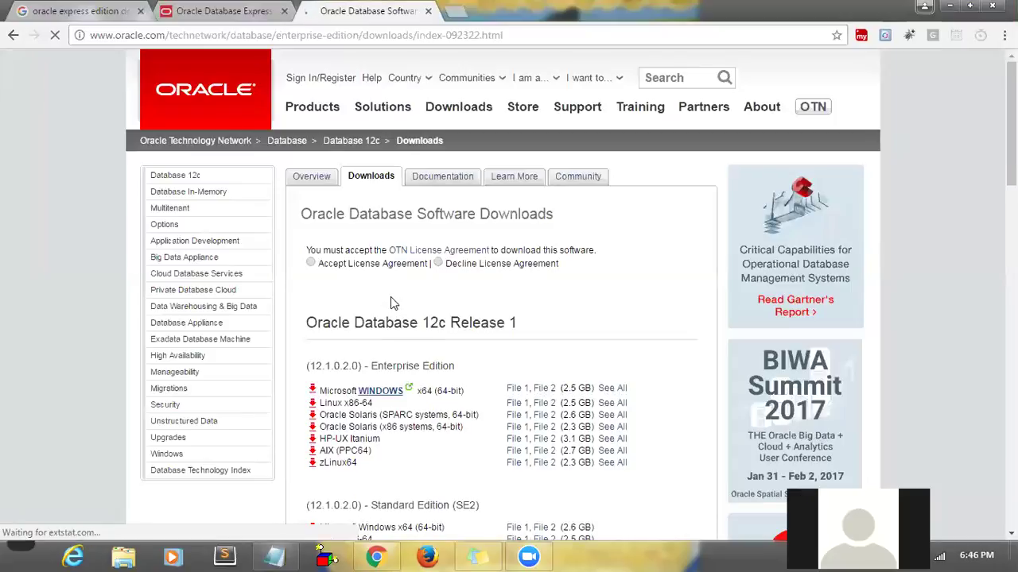
scroll(390, 296, down, 1)
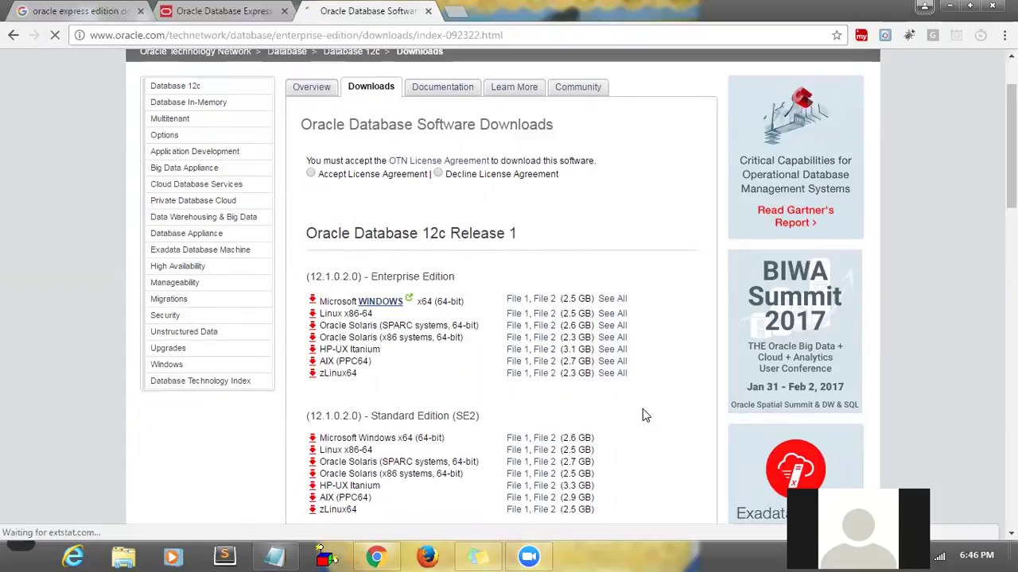
scroll(643, 410, down, 3)
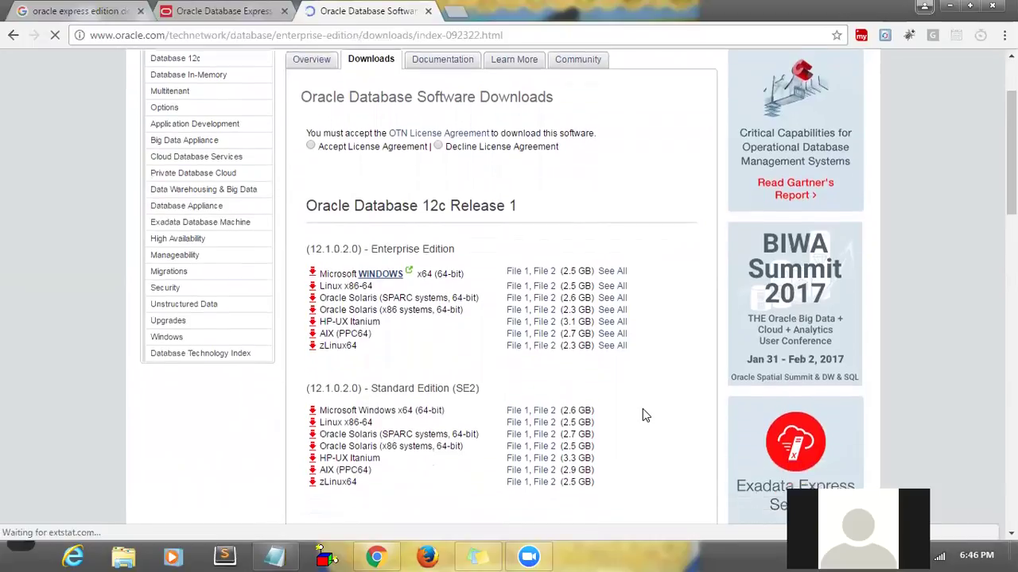
scroll(644, 413, down, 4)
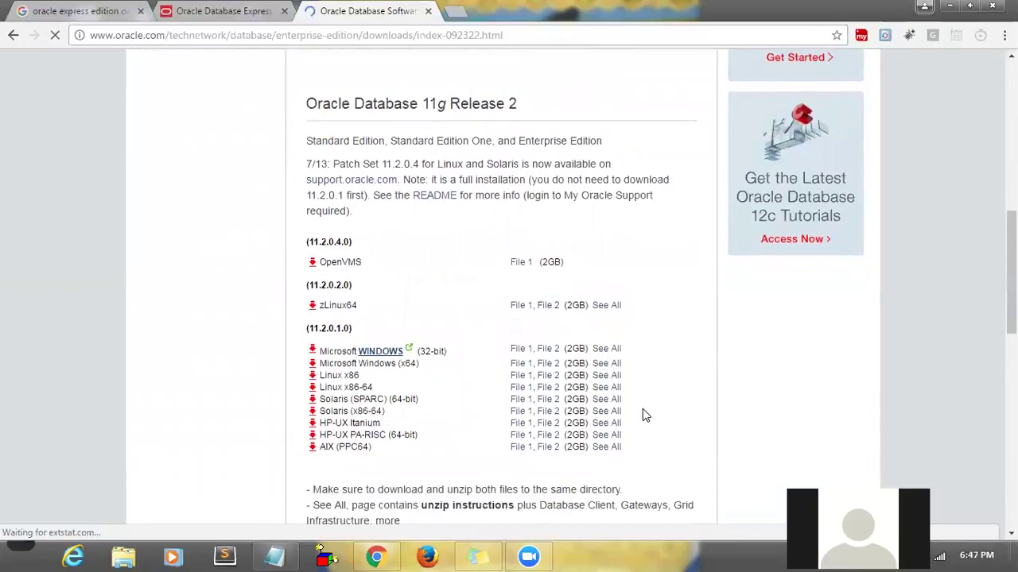
key(ctrl+f)
text(ma)
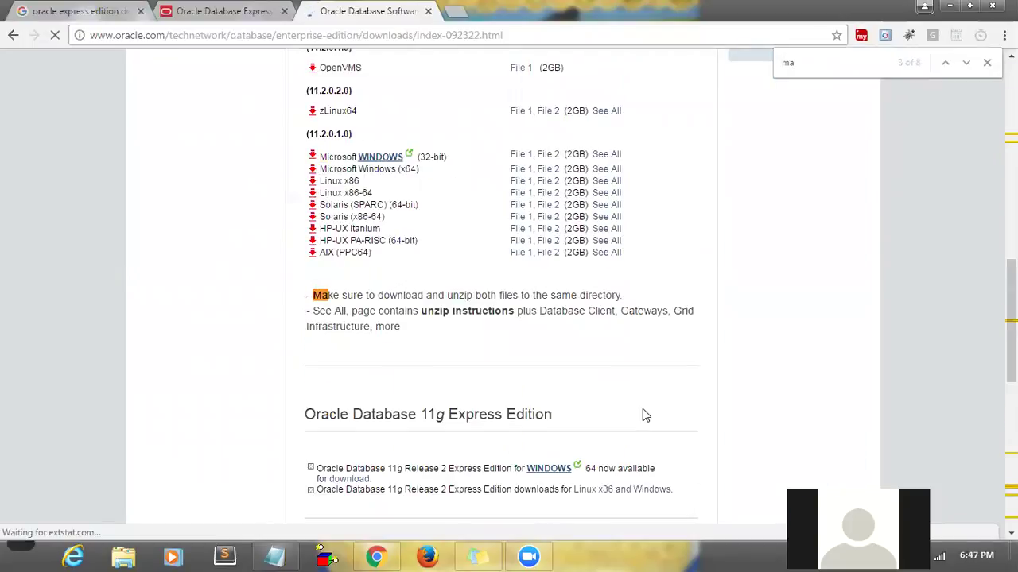
text(c)
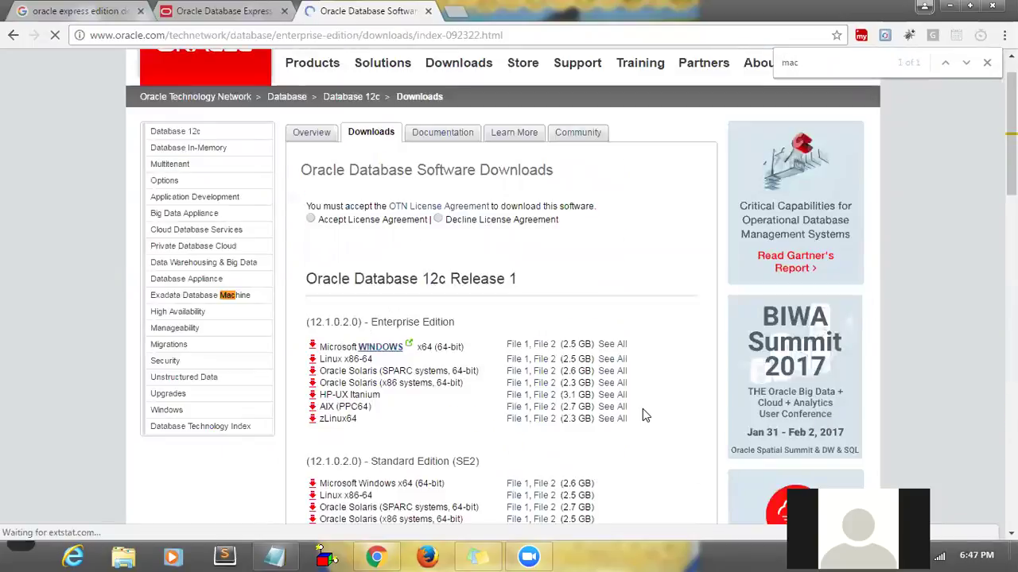
- Accept the OTN License Agreement and return to the Google search results
click(311, 221)
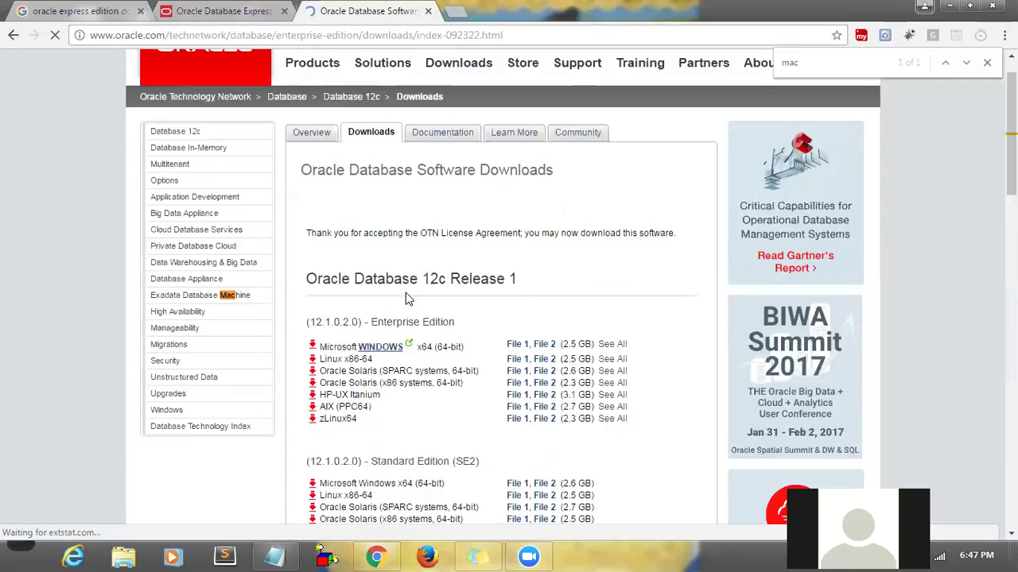
double_click(338, 419)
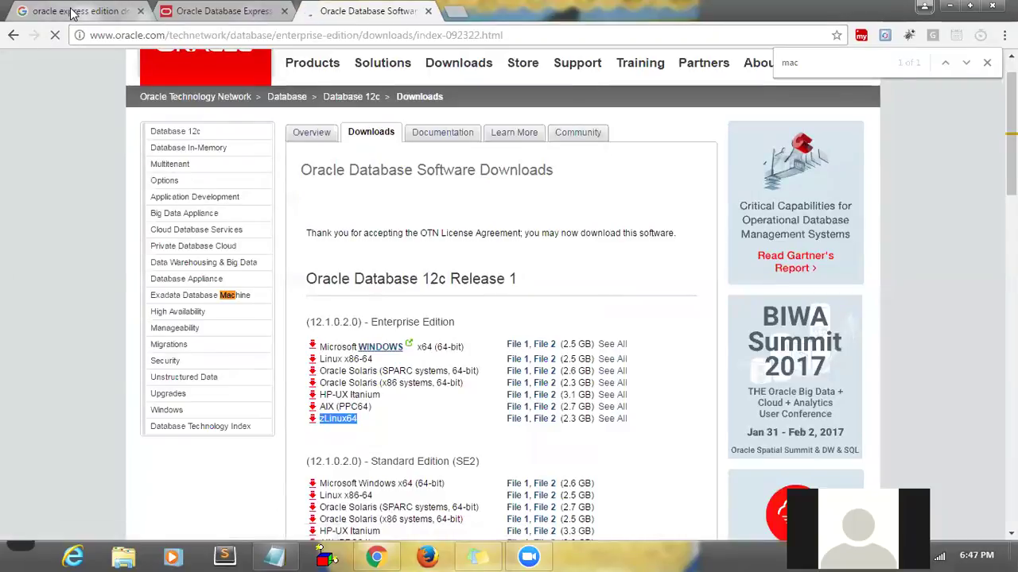
click(71, 13)
click(391, 84)
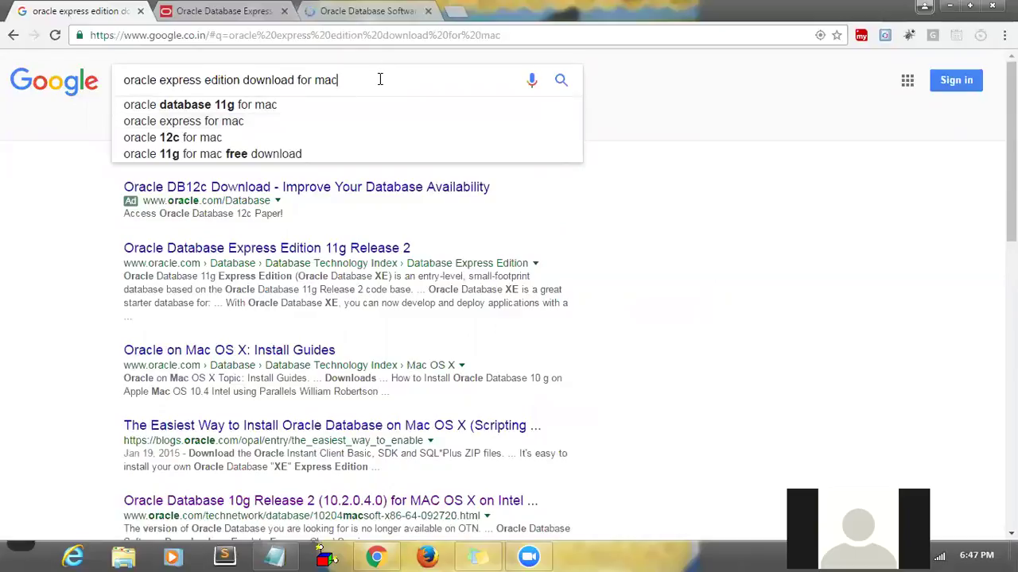
- Search Google for 'oracle express edition for mac os x'
key(BackSpace)
key(BackSpace)
key(BackSpace)
key(BackSpace)
key(BackSpace)
key(BackSpace)
key(BackSpace)
key(BackSpace)
key(BackSpace)
key(BackSpace)
key(BackSpace)
key(BackSpace)
key(BackSpace)
key(BackSpace)
key(BackSpace)
key(BackSpace)
key(BackSpace)
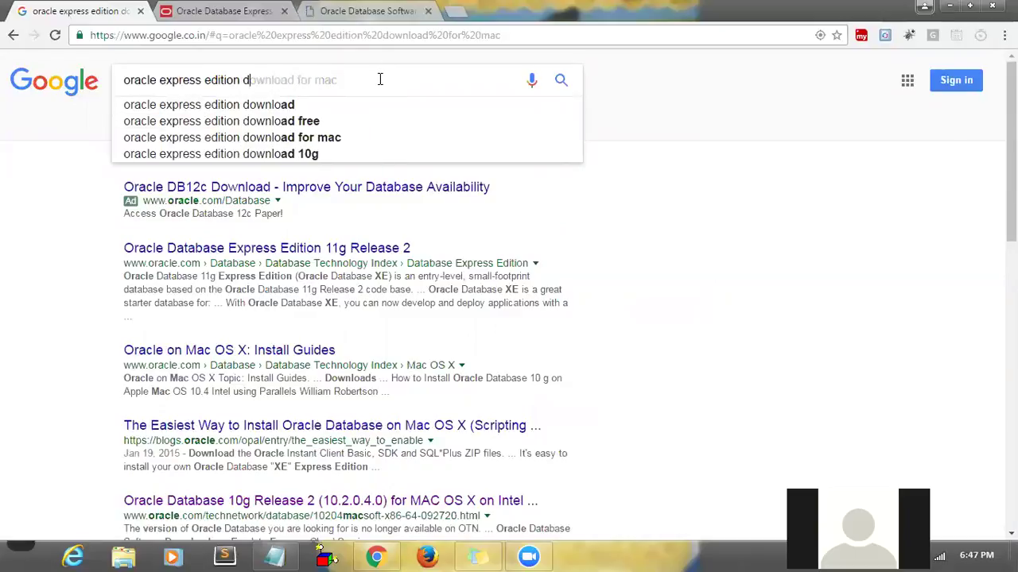
text(for )
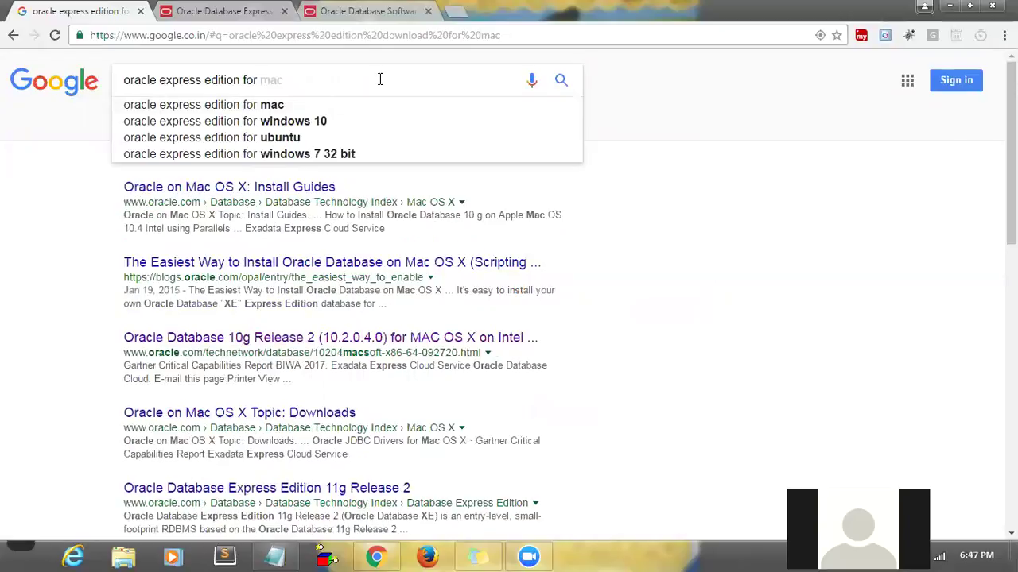
text(mac)
key(Down)
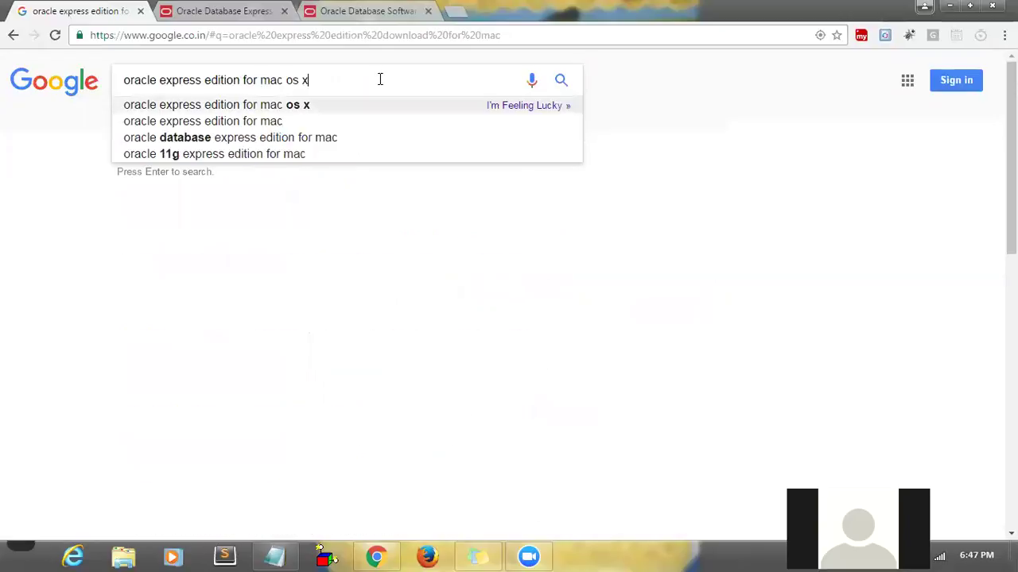
key(Return)
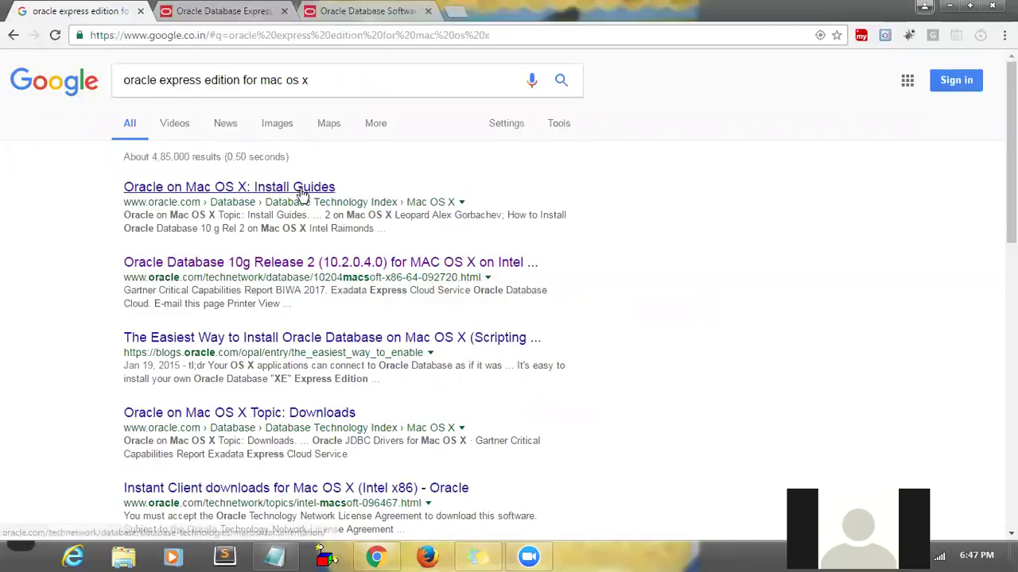
- Open the install guides and Easiest Way results in new tabs, then view the Mac OS X page
right_click(302, 193)
click(323, 197)
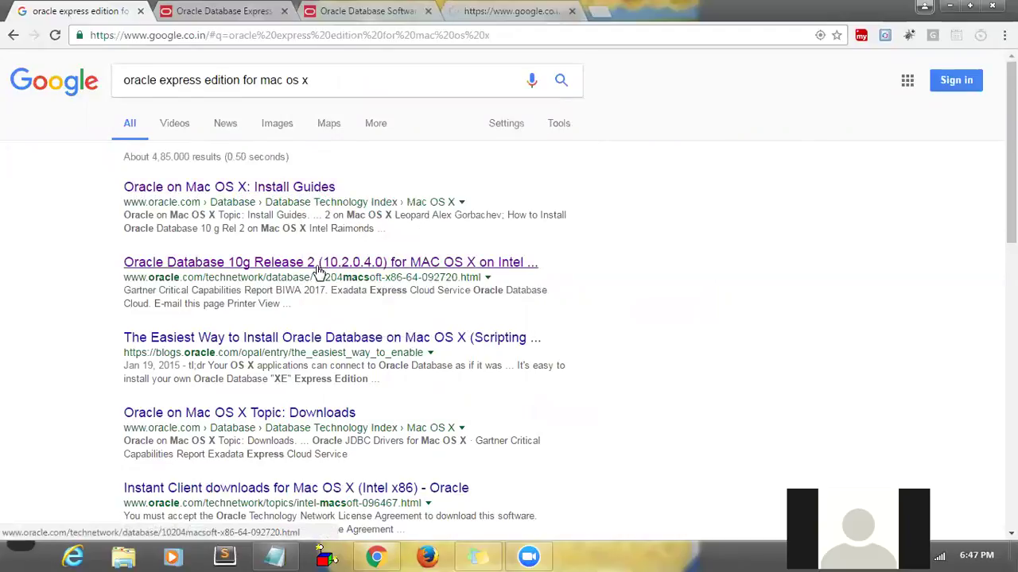
right_click(318, 337)
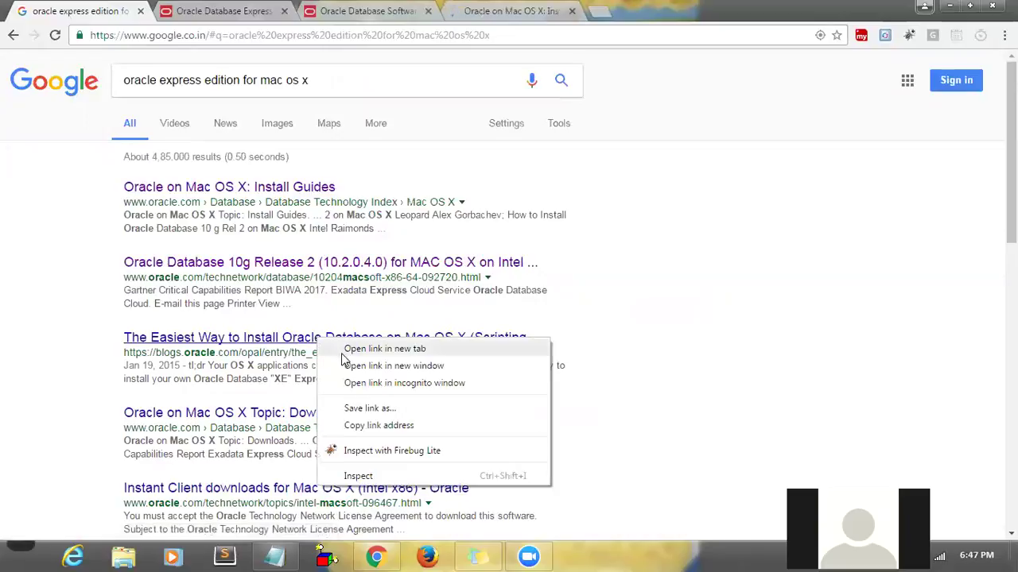
click(343, 355)
click(511, 11)
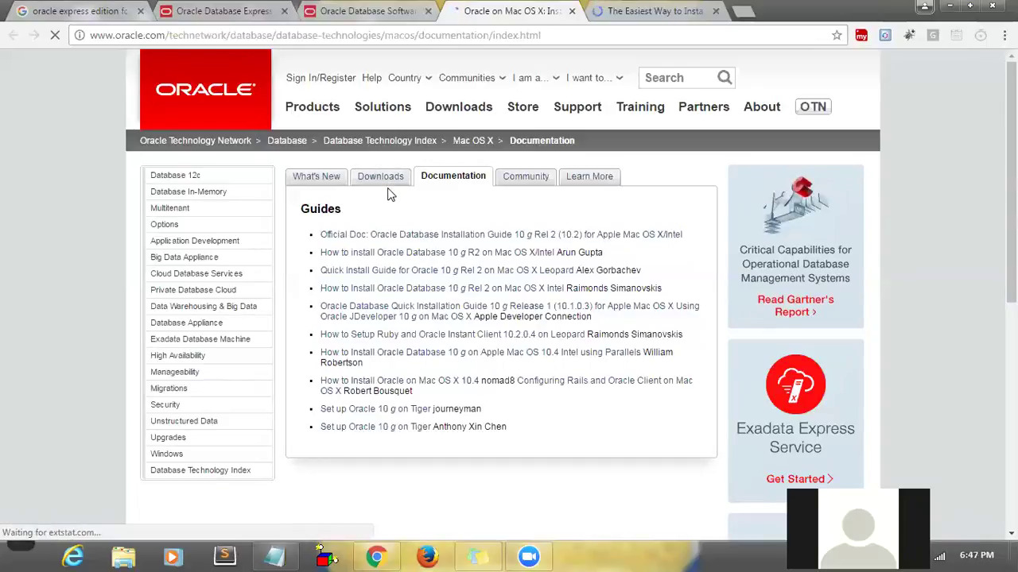
- Find 'mac' on the Oracle page, open the Mac OS X downloads section, and minimize Chrome
key(ctrl+f)
text(mac)
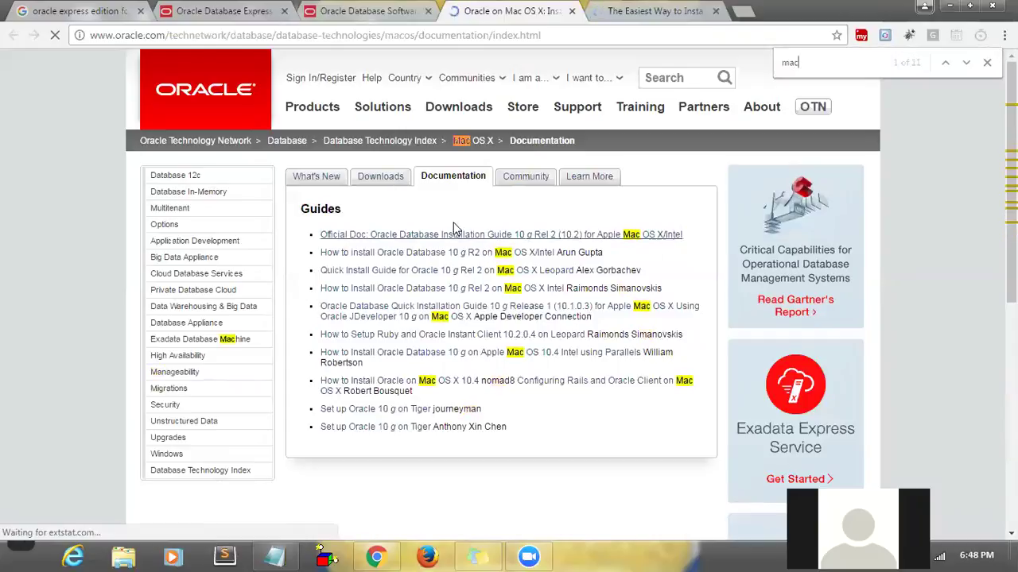
click(530, 37)
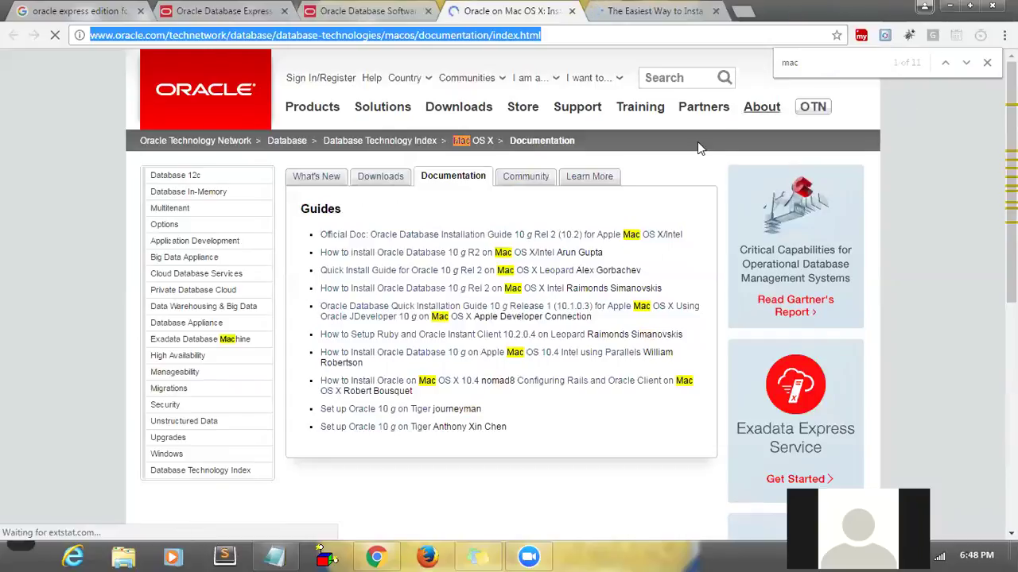
click(431, 375)
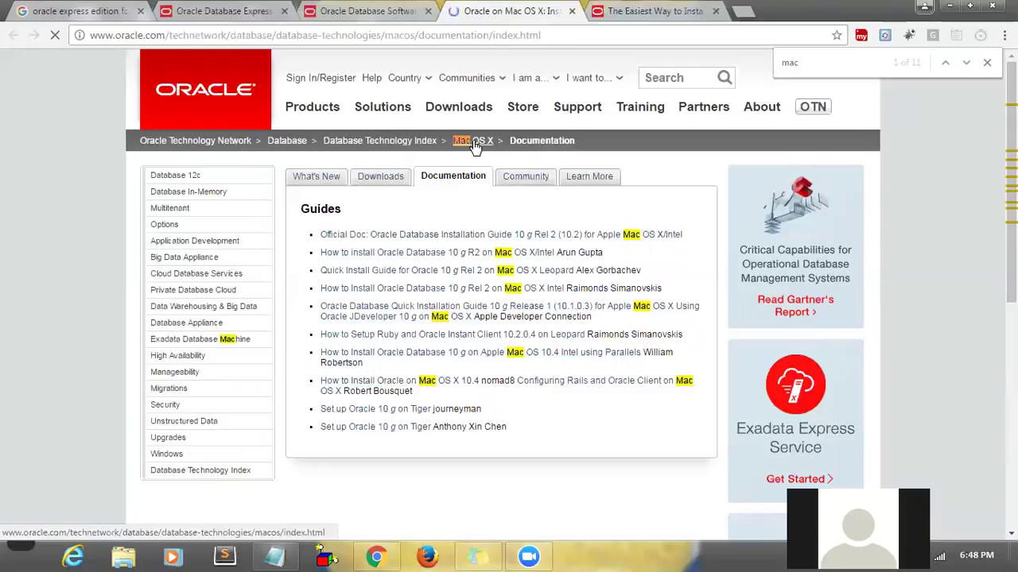
click(389, 178)
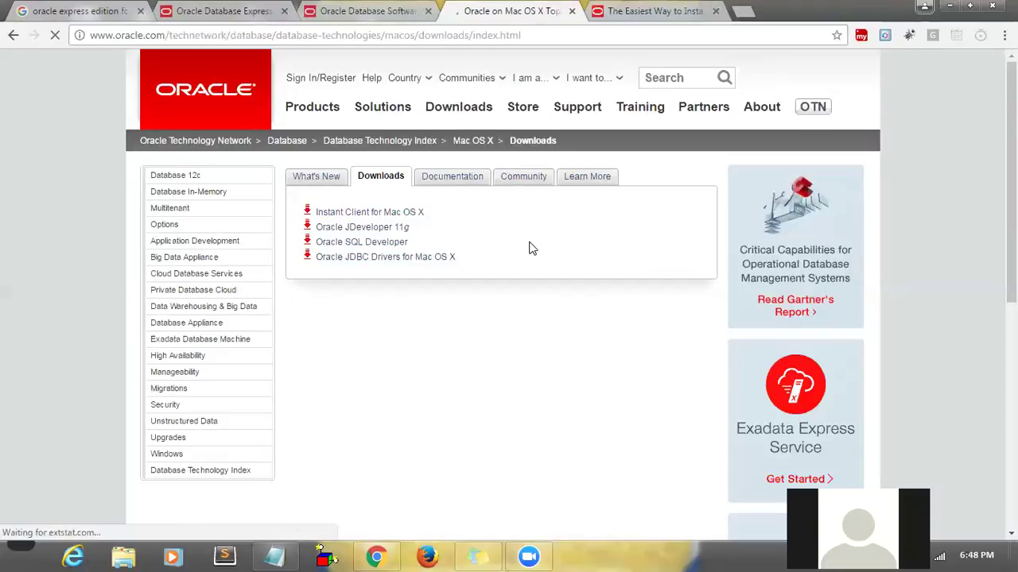
click(948, 8)
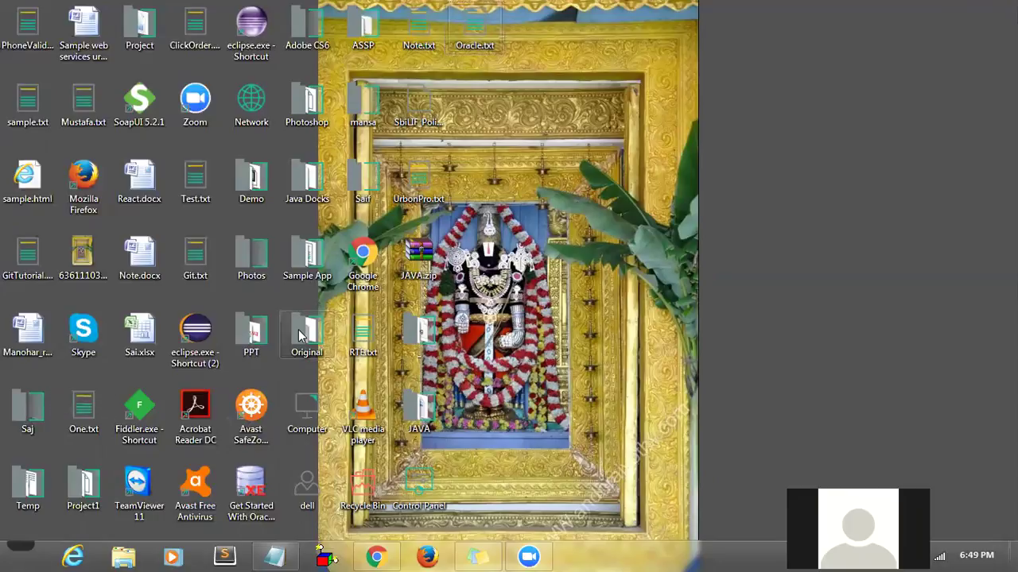
- Browse Original > Java Docks > Oracle and select OracleXE112_Win64.zip
double_click(420, 427)
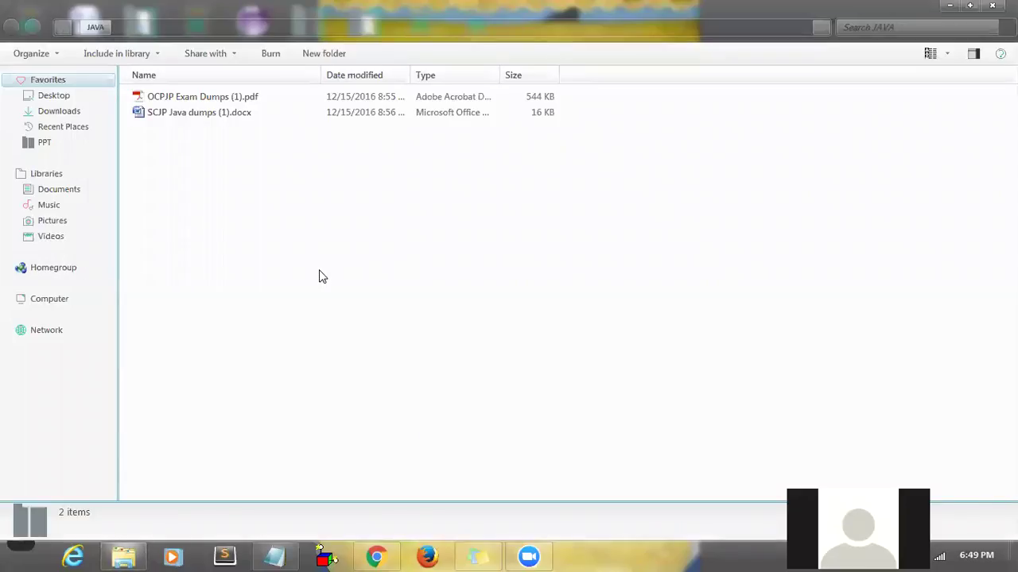
click(991, 6)
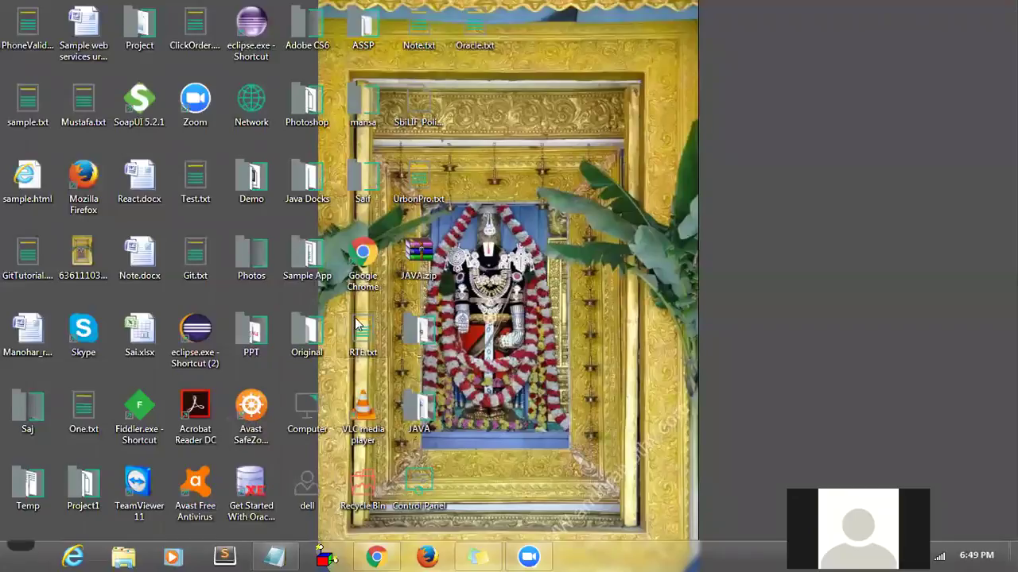
double_click(310, 330)
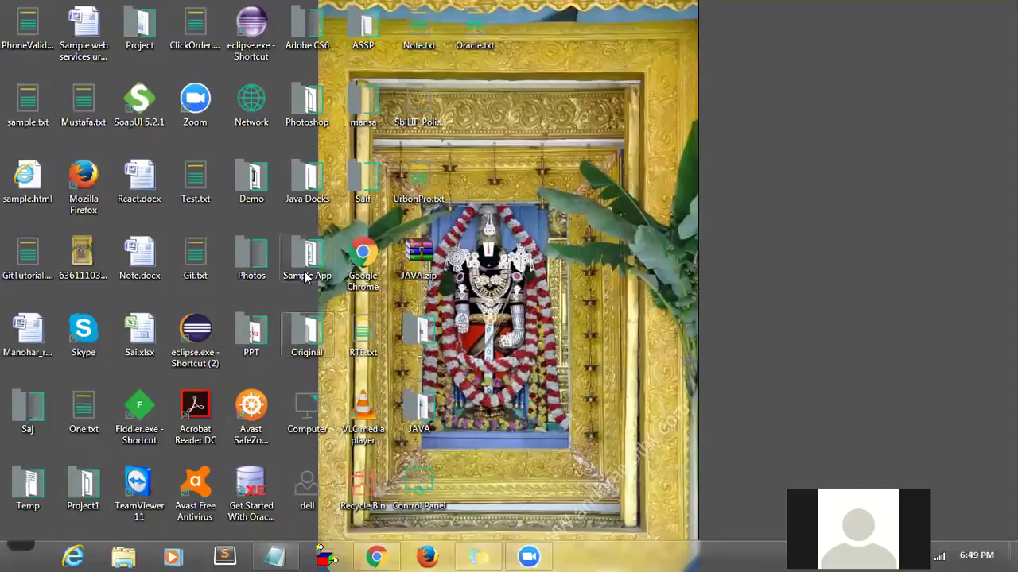
double_click(304, 191)
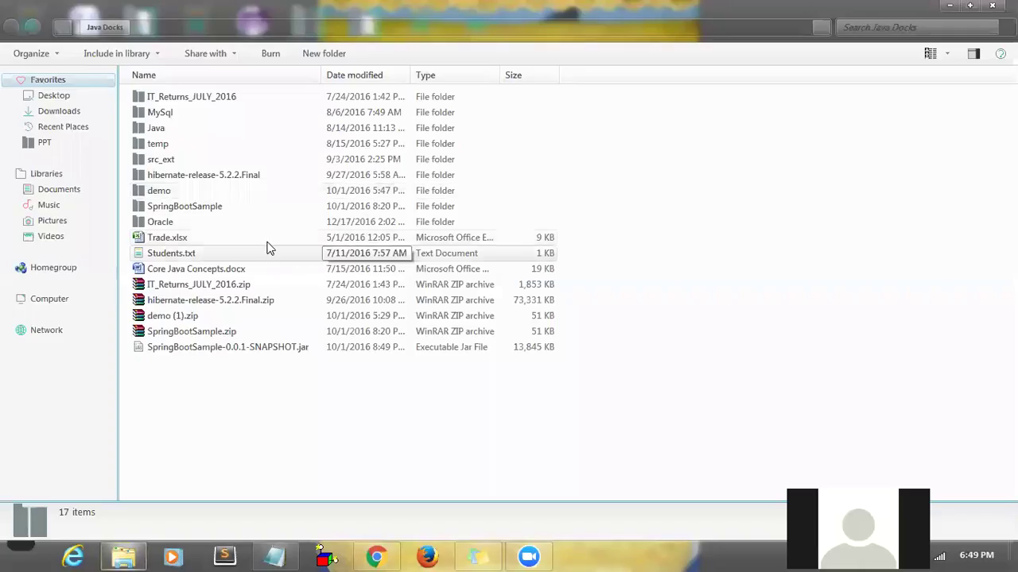
double_click(247, 227)
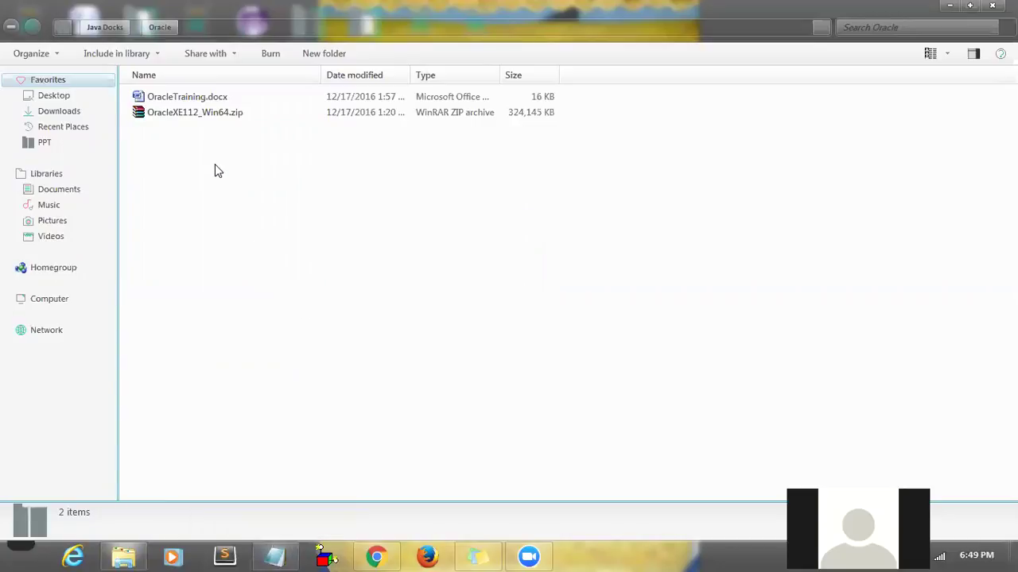
click(196, 119)
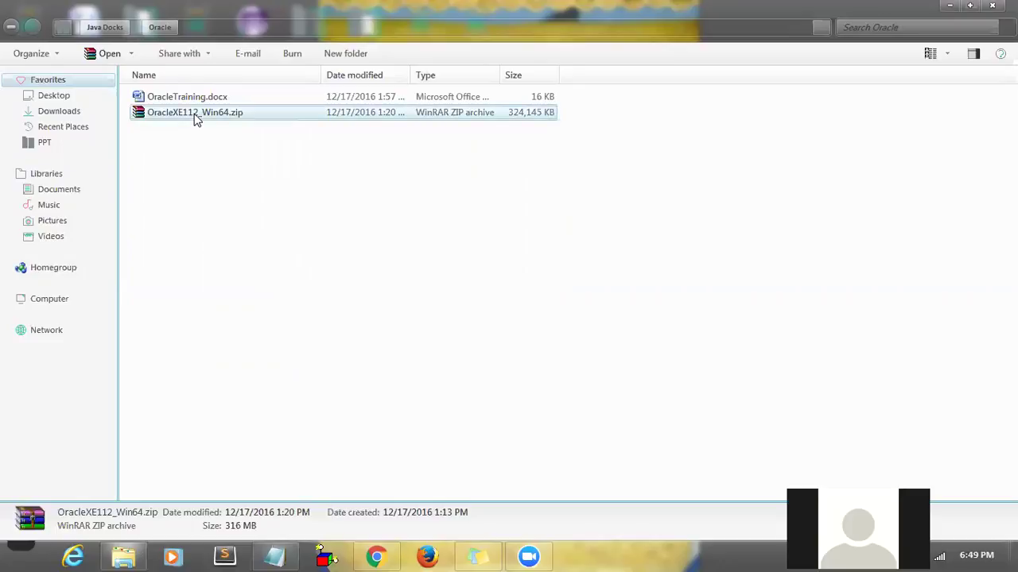
- Extract OracleXE112_Win64.zip and open its DISK1 folder
right_click(210, 114)
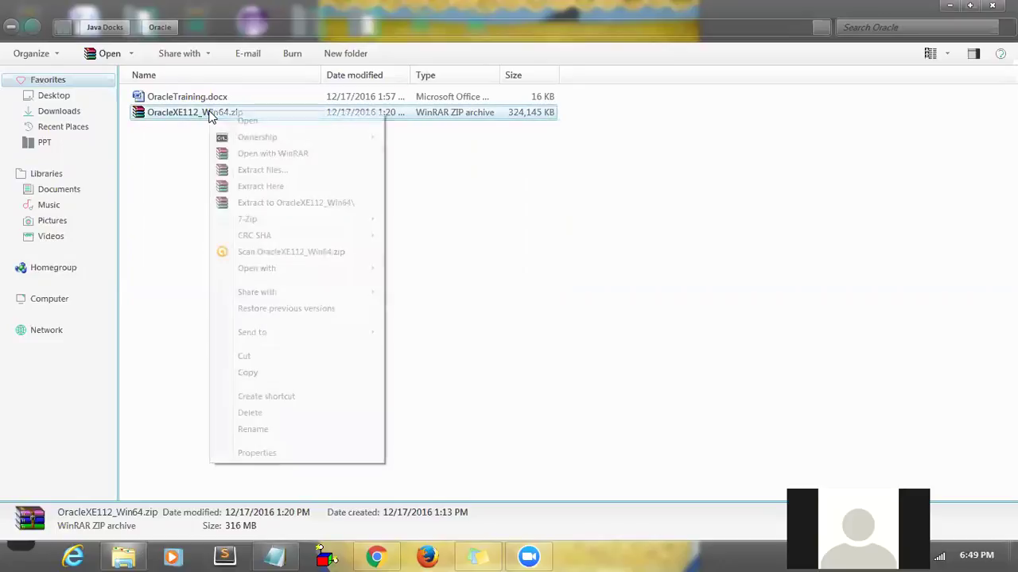
click(299, 203)
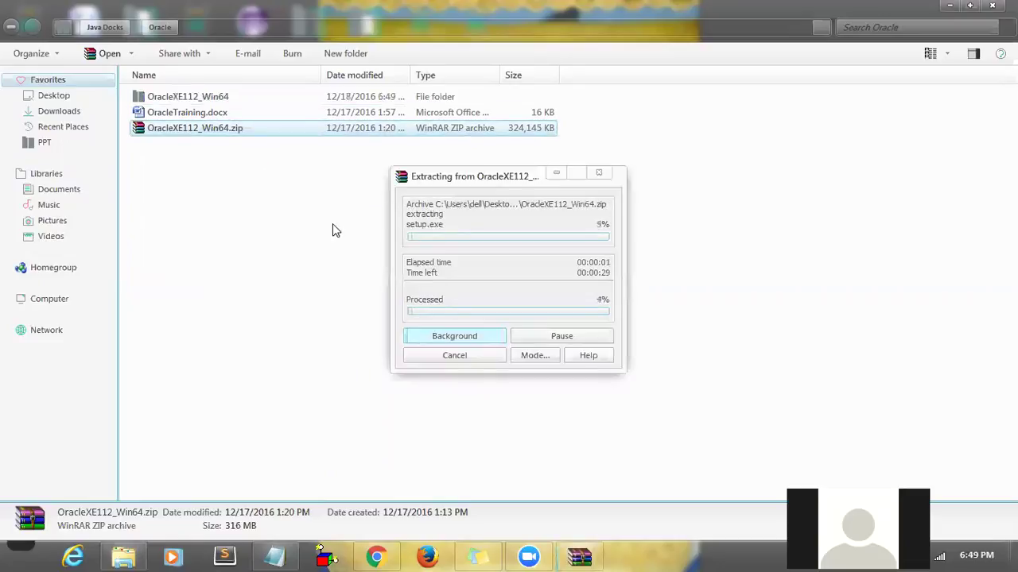
double_click(223, 97)
double_click(223, 97)
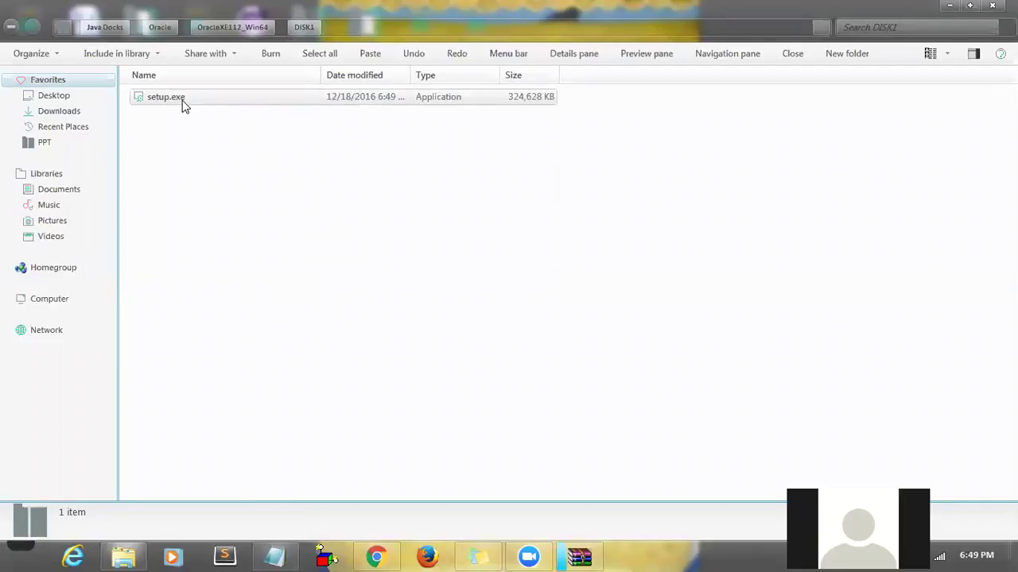
click(576, 557)
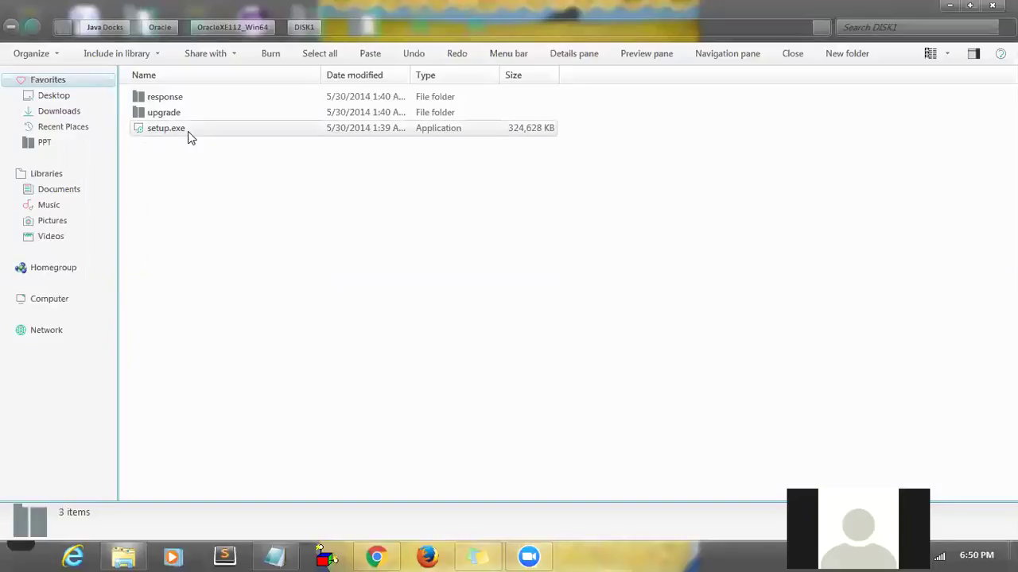
- Check the upgrade and response folders, then select setup.exe in DISK1
click(184, 129)
double_click(180, 113)
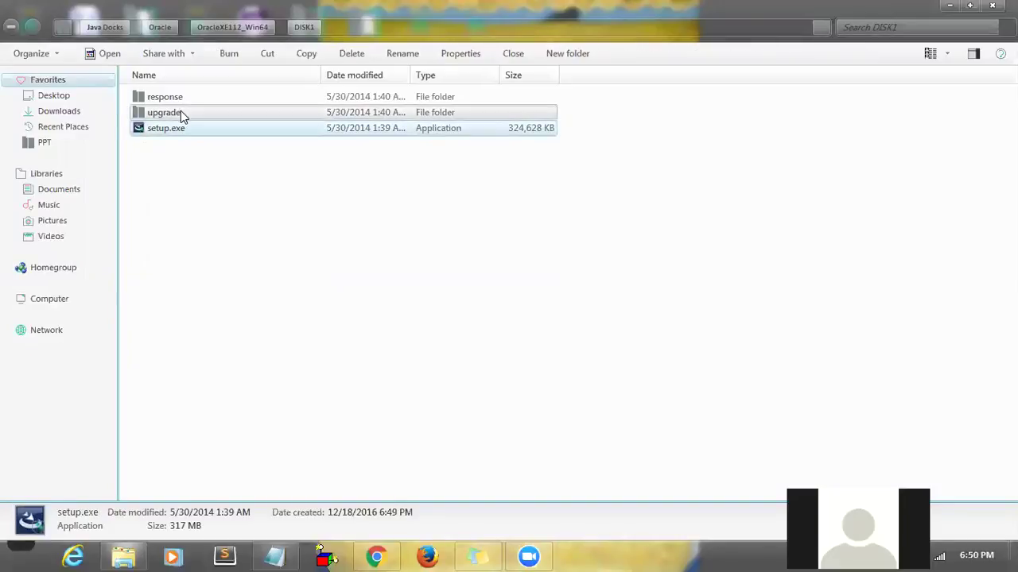
key(BackSpace)
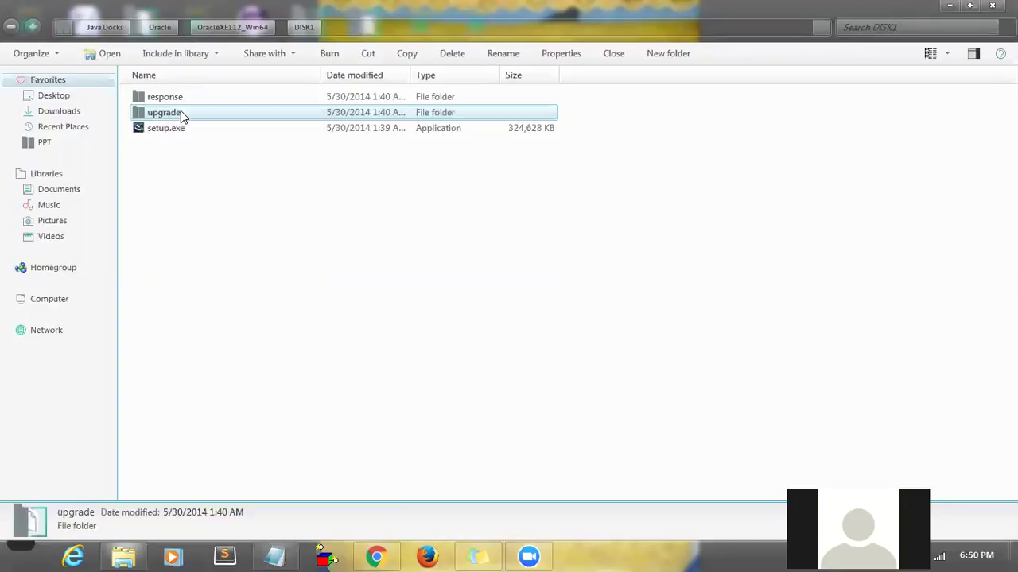
double_click(181, 96)
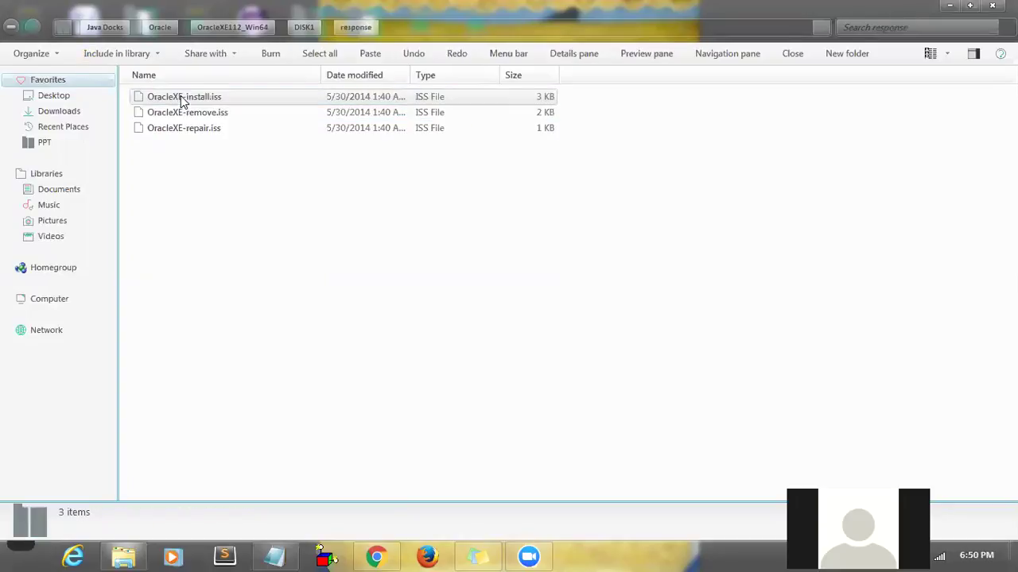
key(BackSpace)
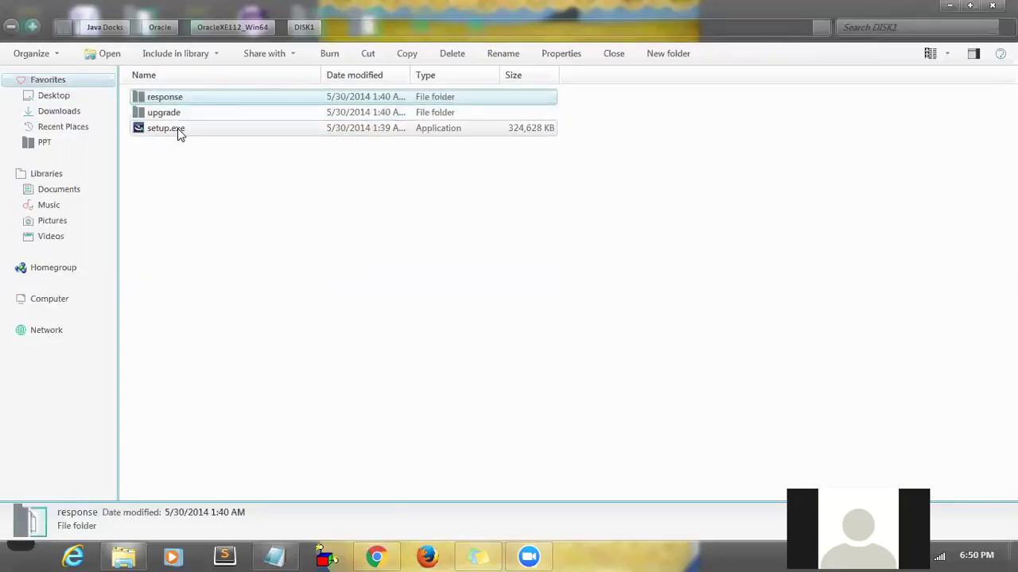
click(177, 130)
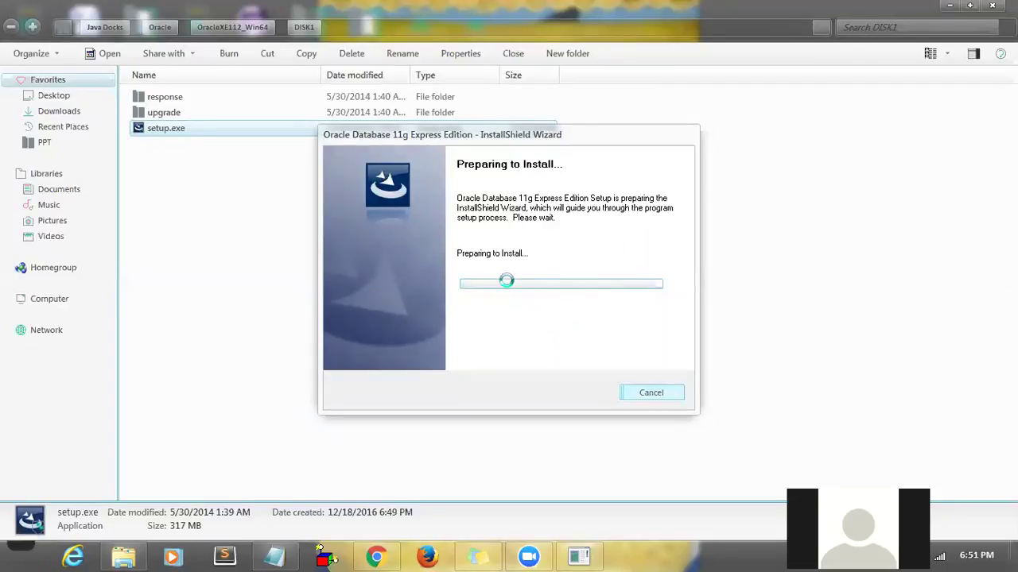
- Return Explorer to the Java Docks folder and bring the Oracle 11g install wizard forward
click(104, 32)
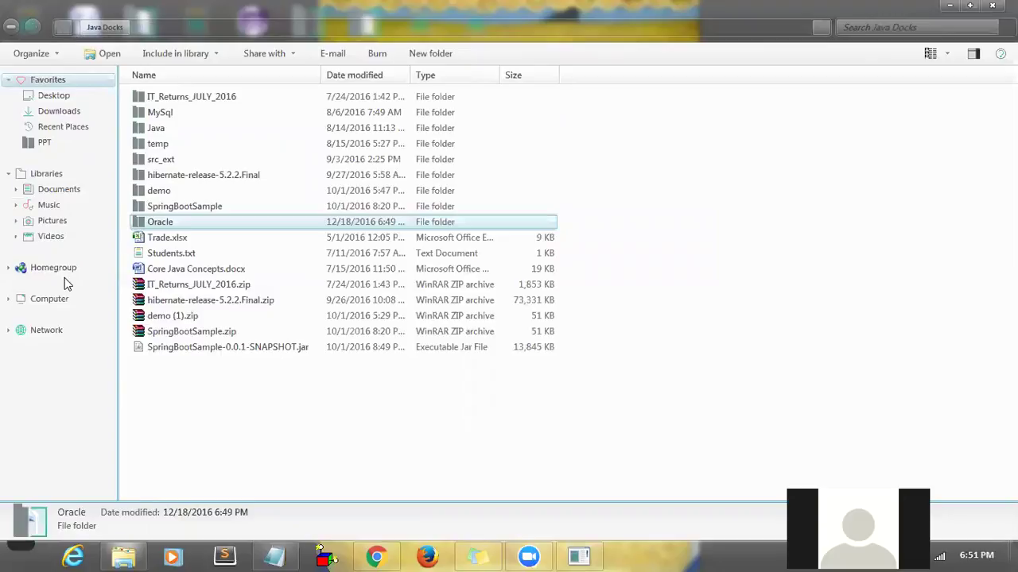
click(590, 556)
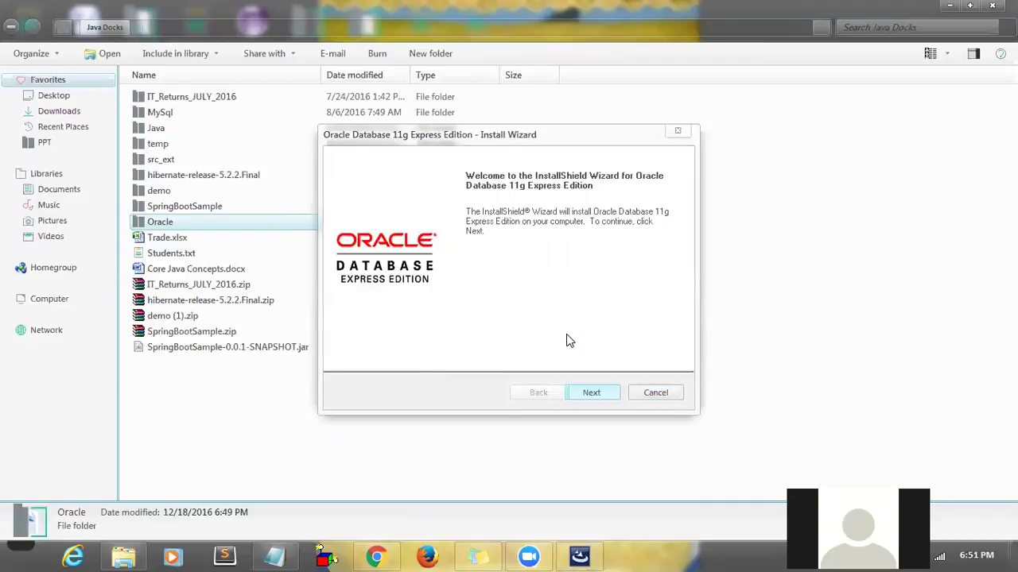
- Accept the license agreement and continue to the prerequisite check
click(601, 394)
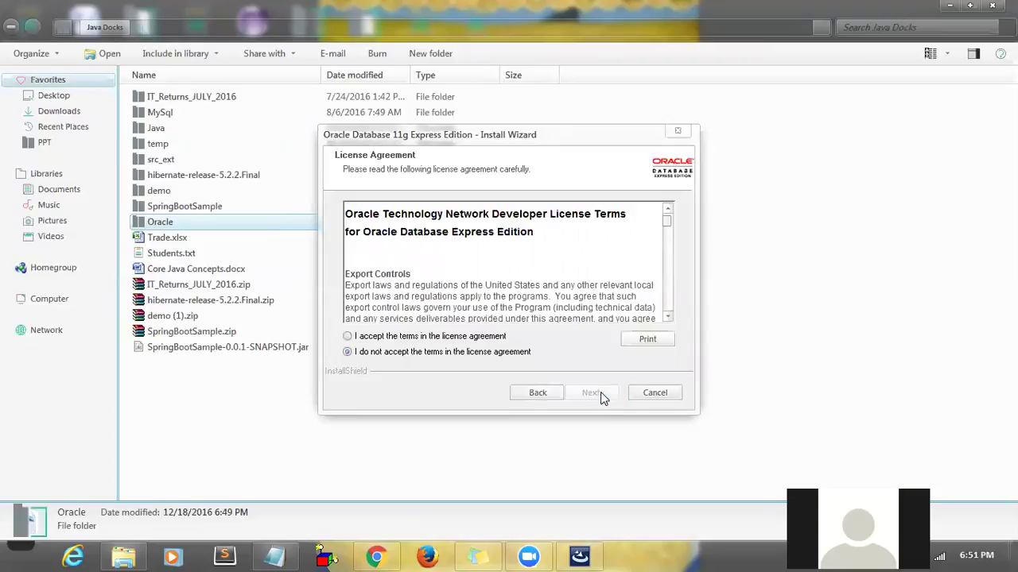
click(490, 337)
click(598, 394)
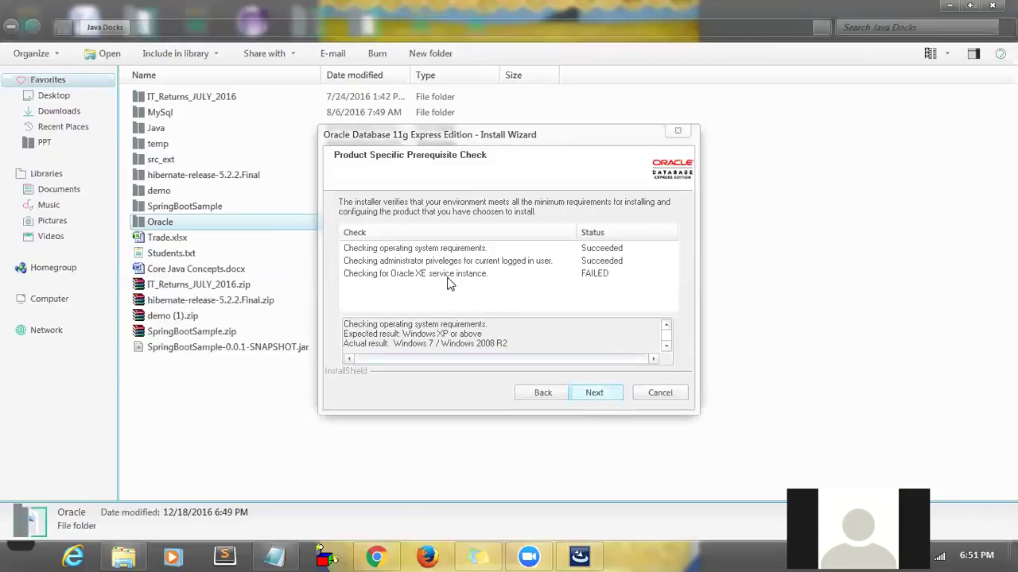
- Inspect the failed check reporting OracleServiceXE already exists, then cancel setup
click(599, 279)
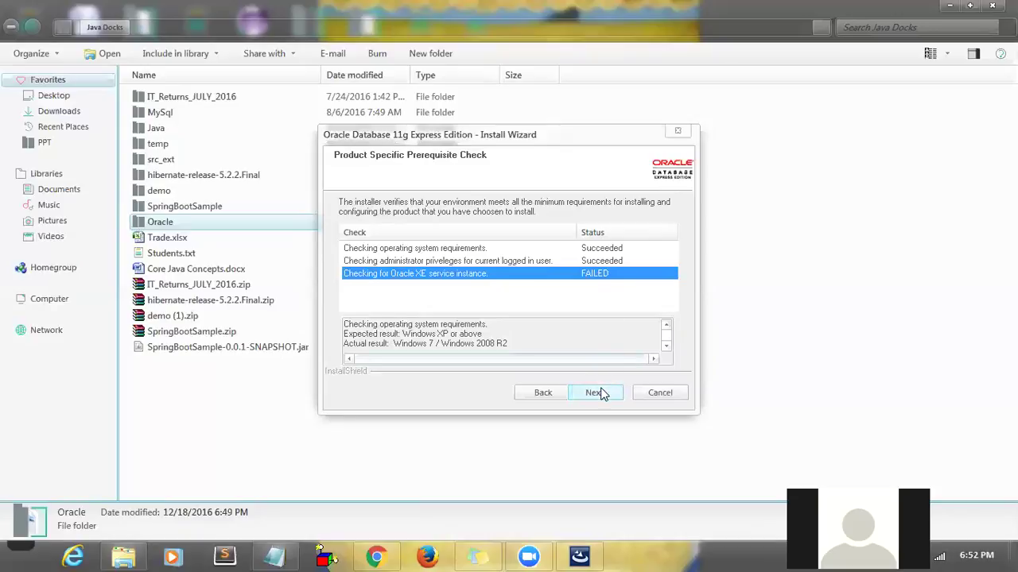
click(666, 346)
click(666, 347)
click(666, 347)
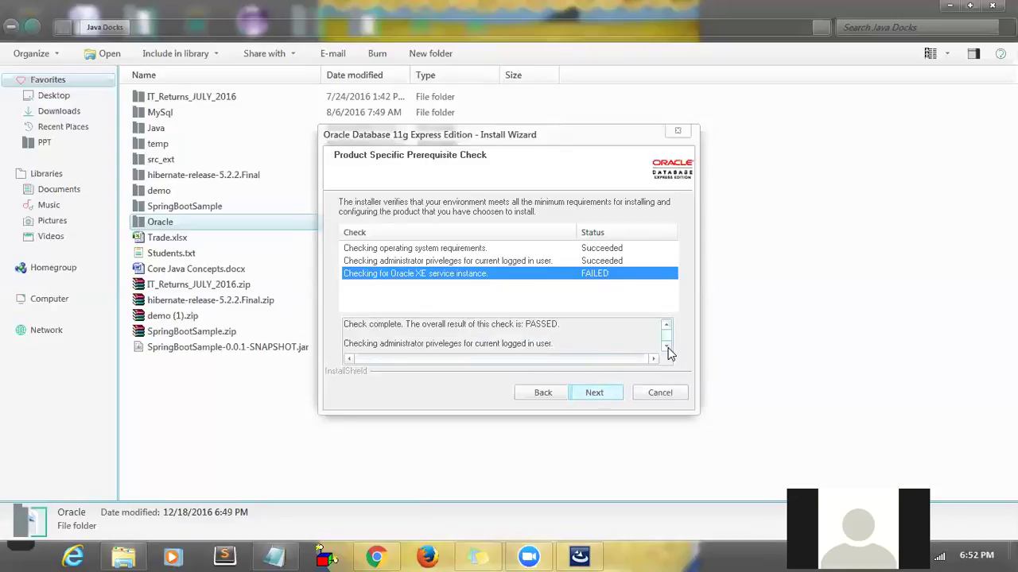
click(666, 347)
click(667, 347)
click(667, 347)
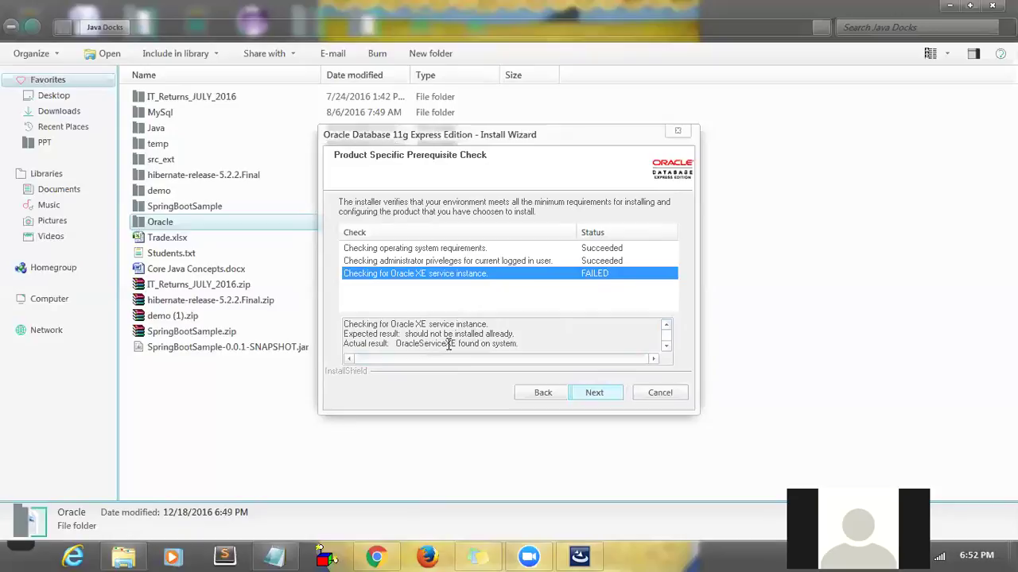
double_click(468, 343)
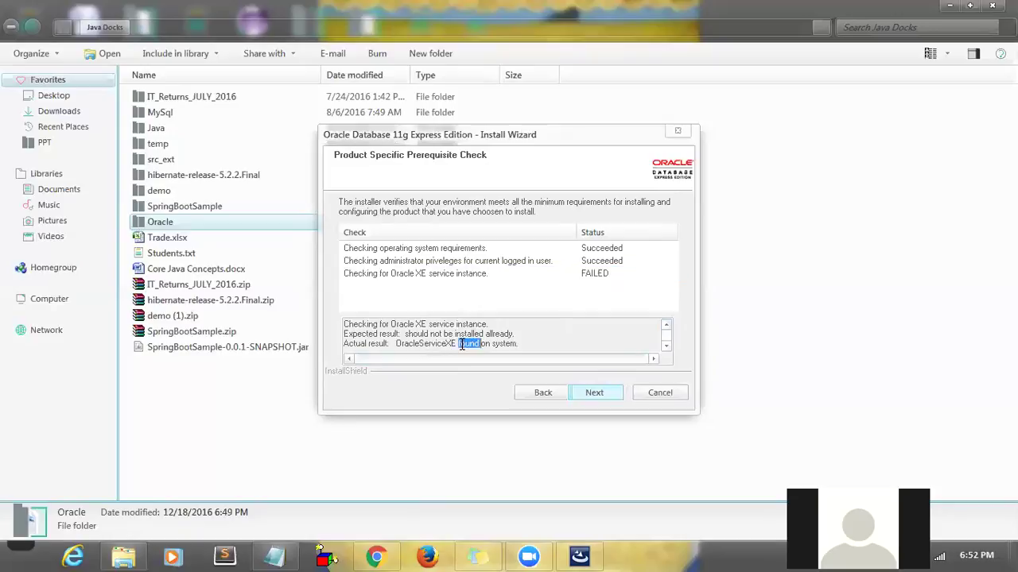
click(396, 344)
drag(397, 343, 530, 341)
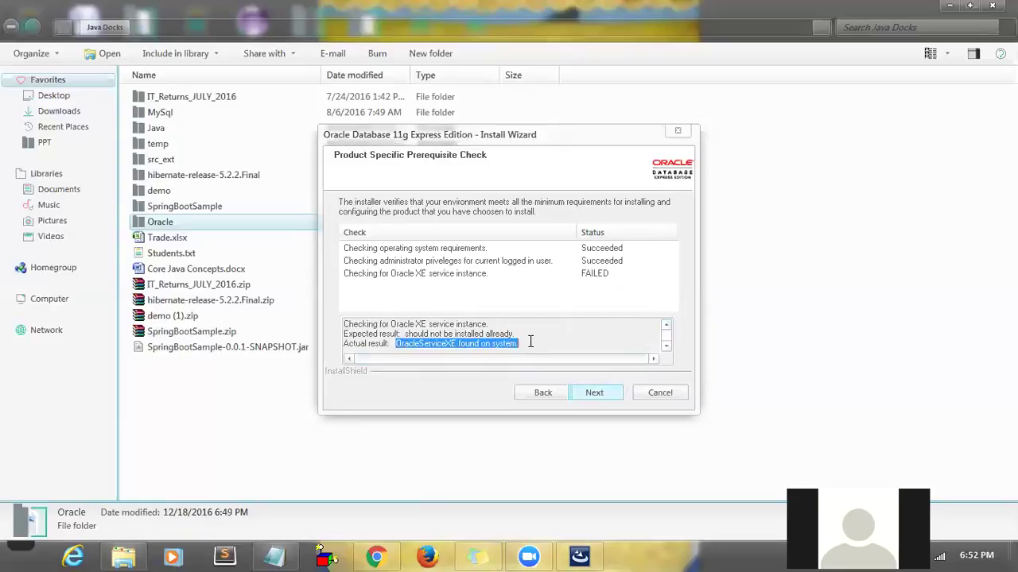
click(668, 393)
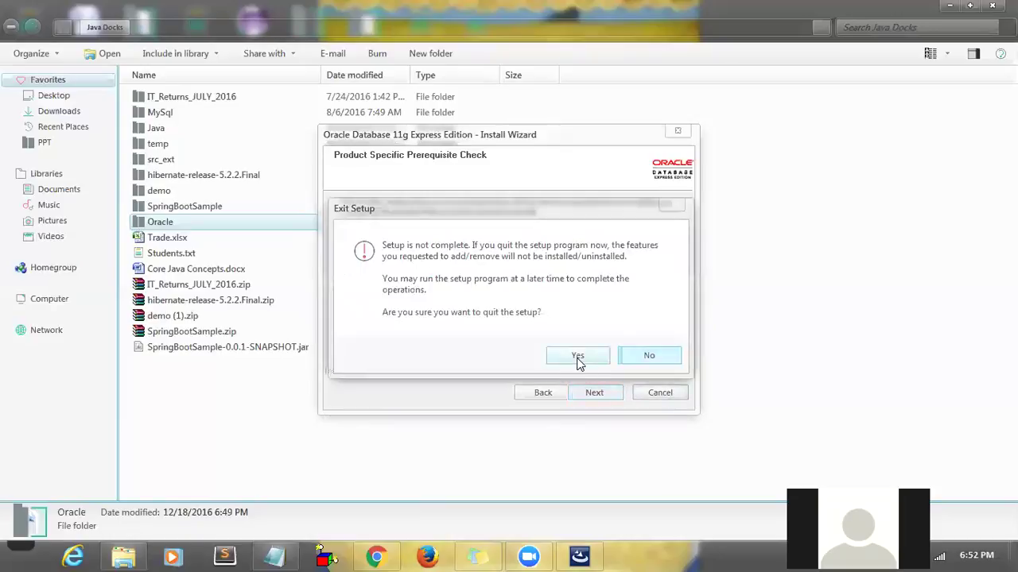
- Confirm exiting the 11g setup and expand Oracle Database 10g Express Edition under All Programs
click(578, 357)
click(574, 364)
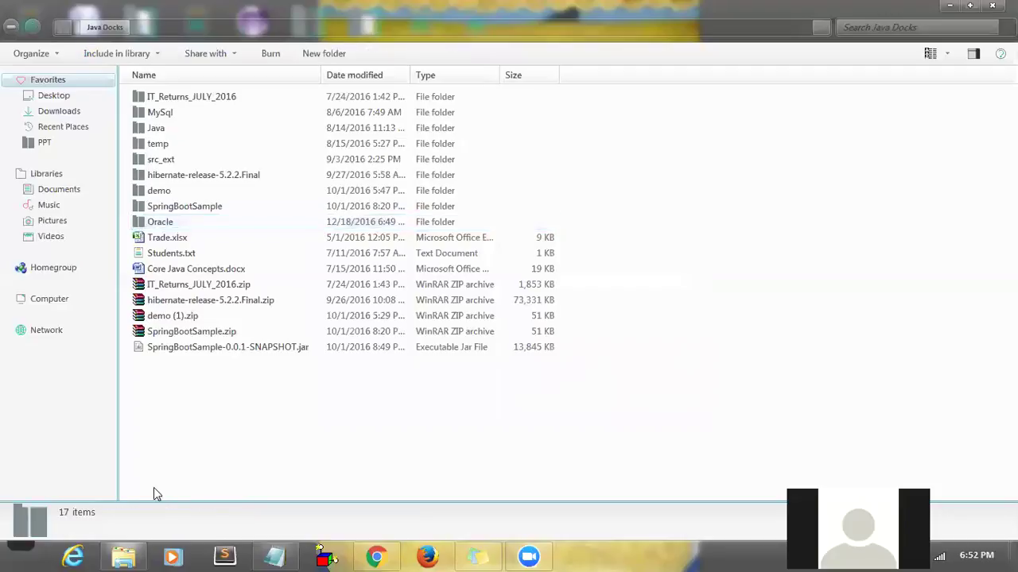
click(20, 547)
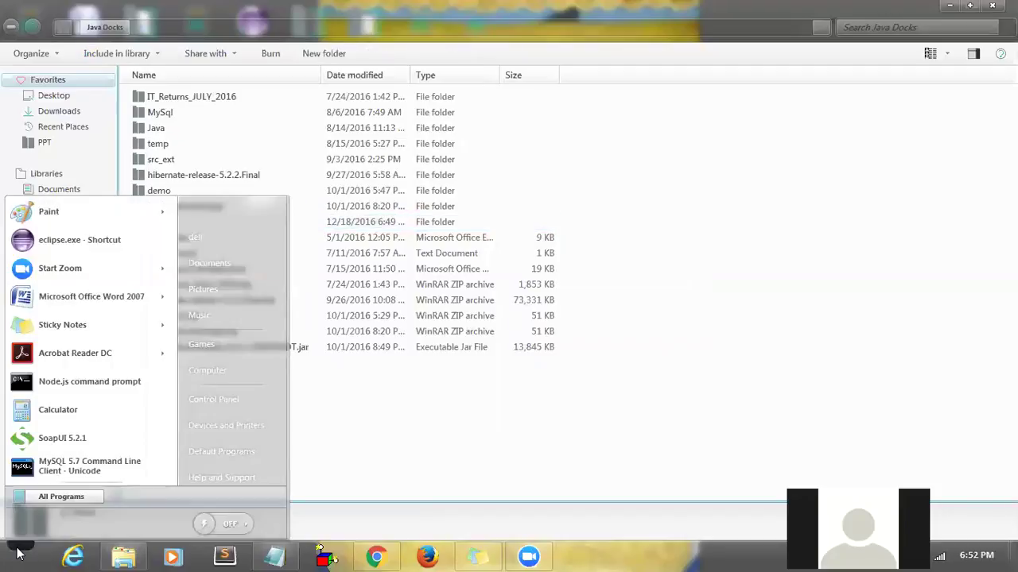
click(36, 496)
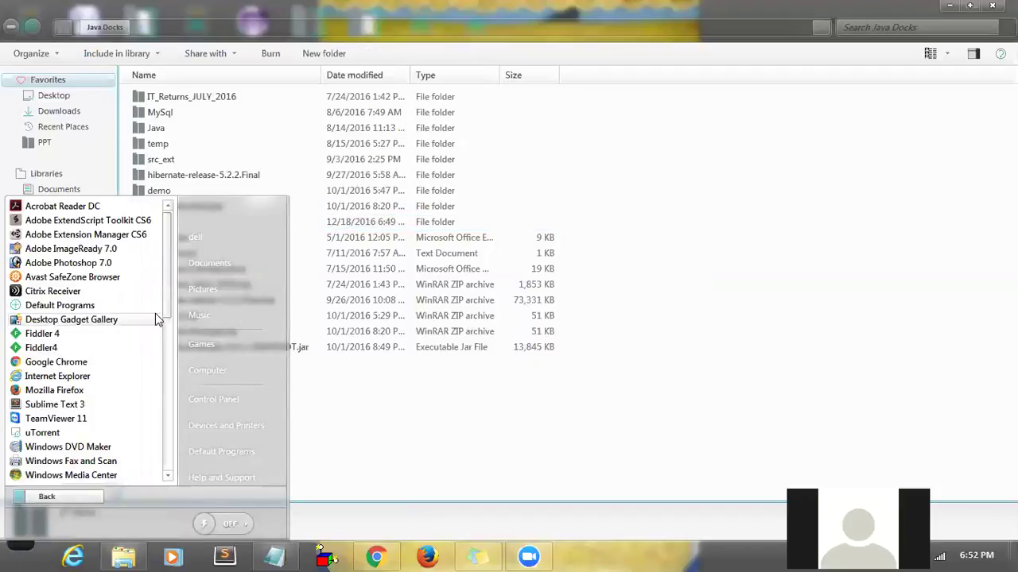
drag(168, 297, 170, 384)
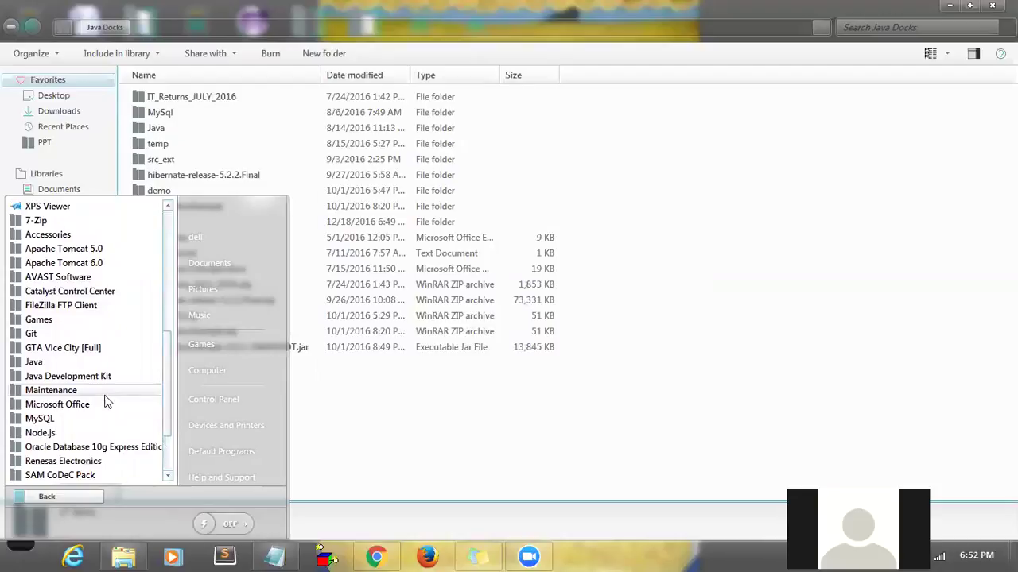
click(97, 450)
drag(170, 386, 173, 404)
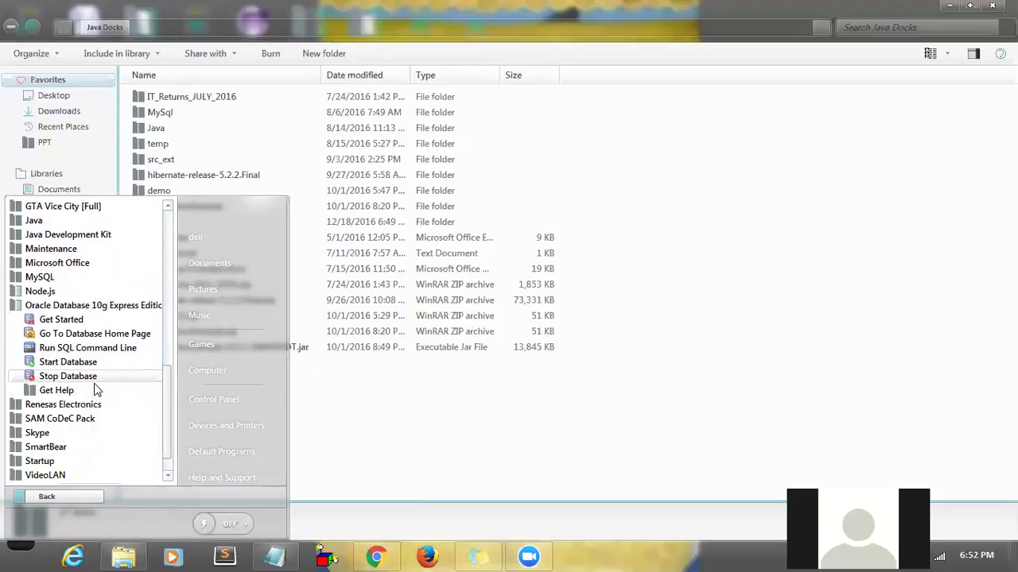
right_click(88, 309)
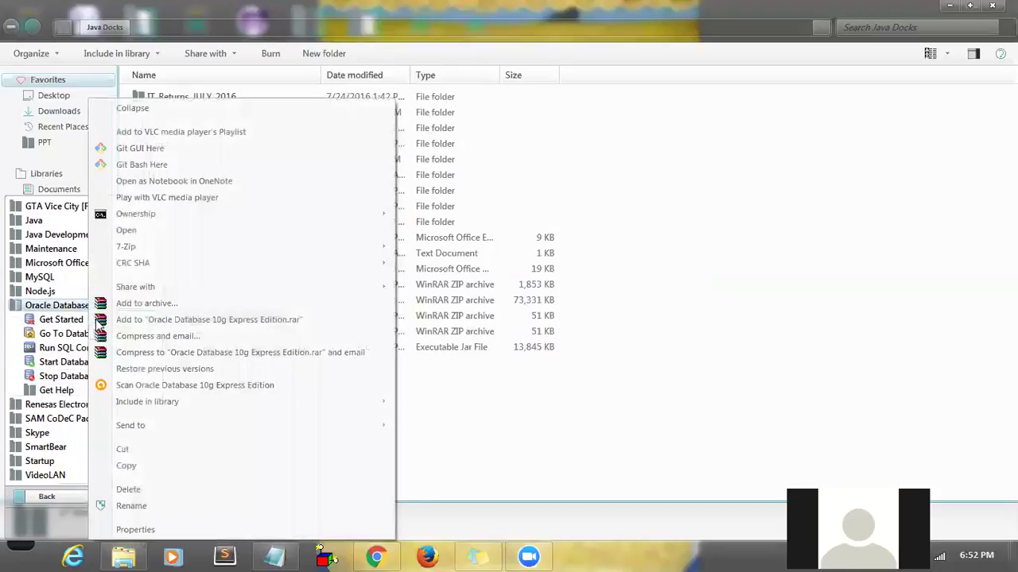
- Review the Oracle 10g folder's Properties tabs and select its location path
click(135, 530)
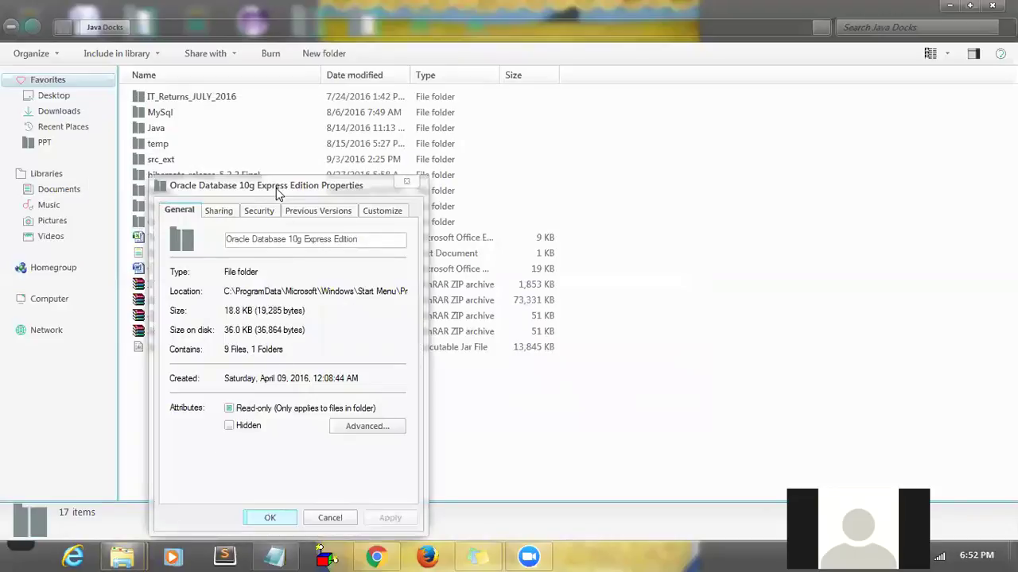
click(385, 212)
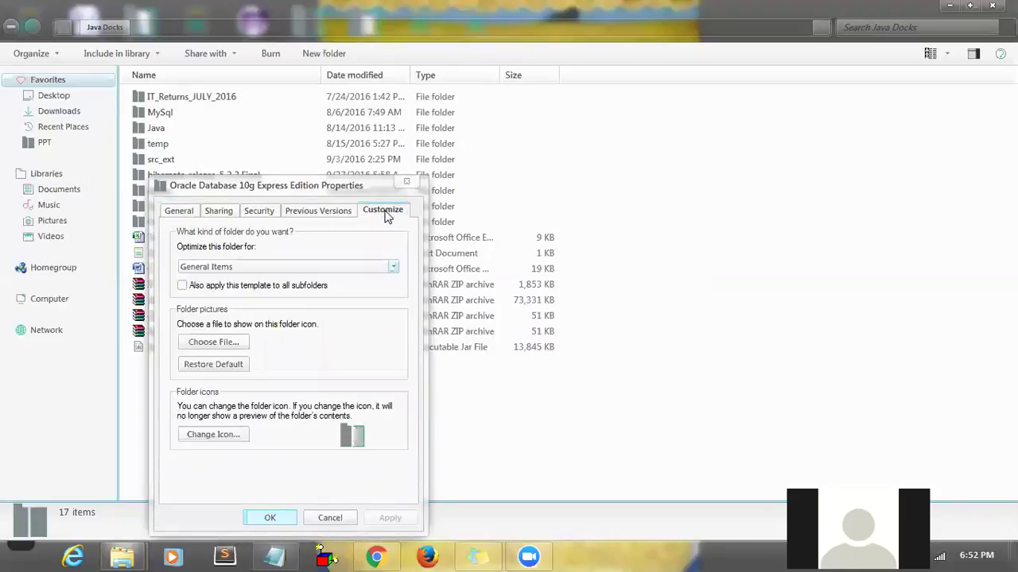
click(318, 211)
click(249, 212)
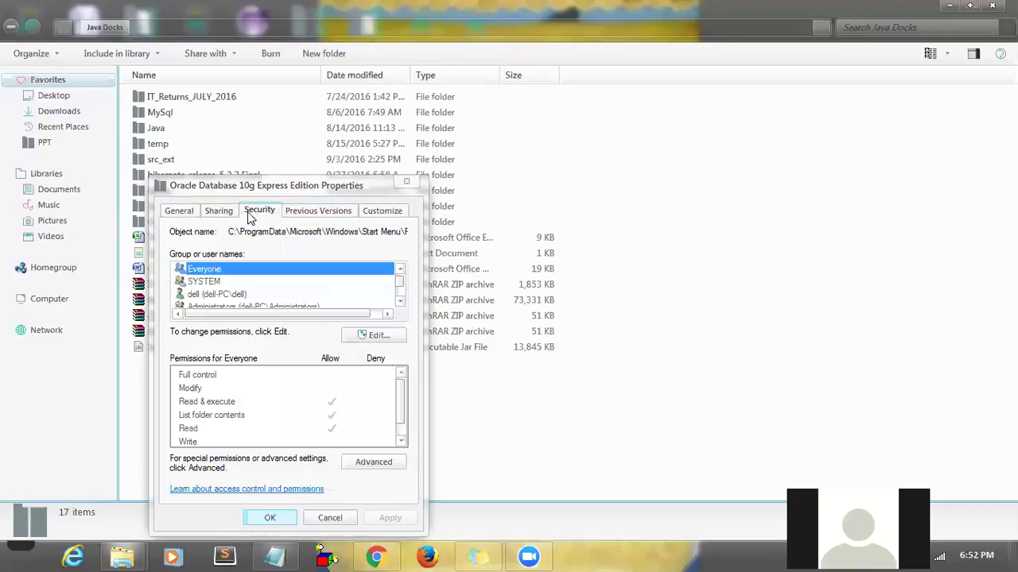
click(220, 212)
click(188, 210)
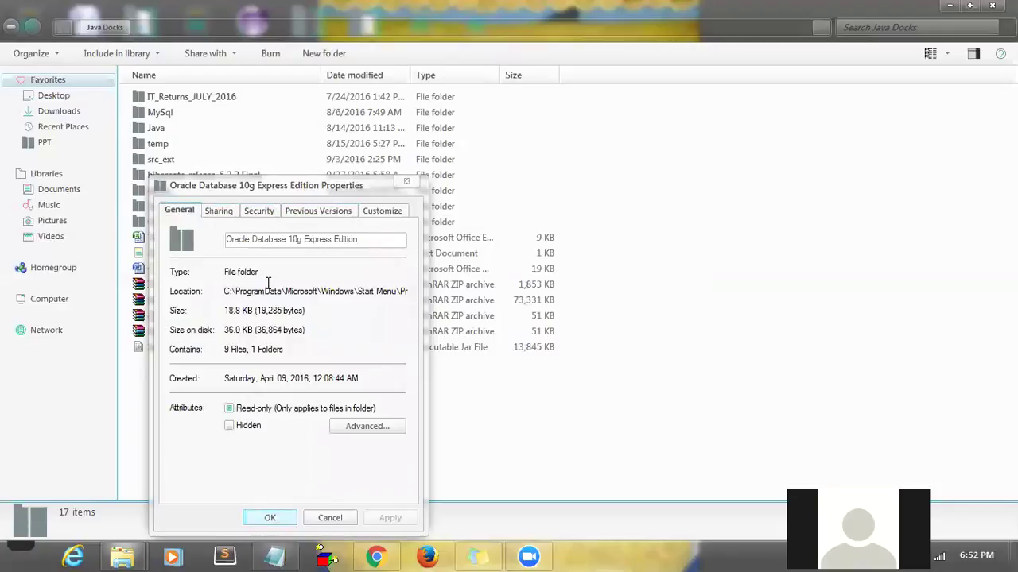
drag(227, 292, 440, 292)
key(ctrl+c)
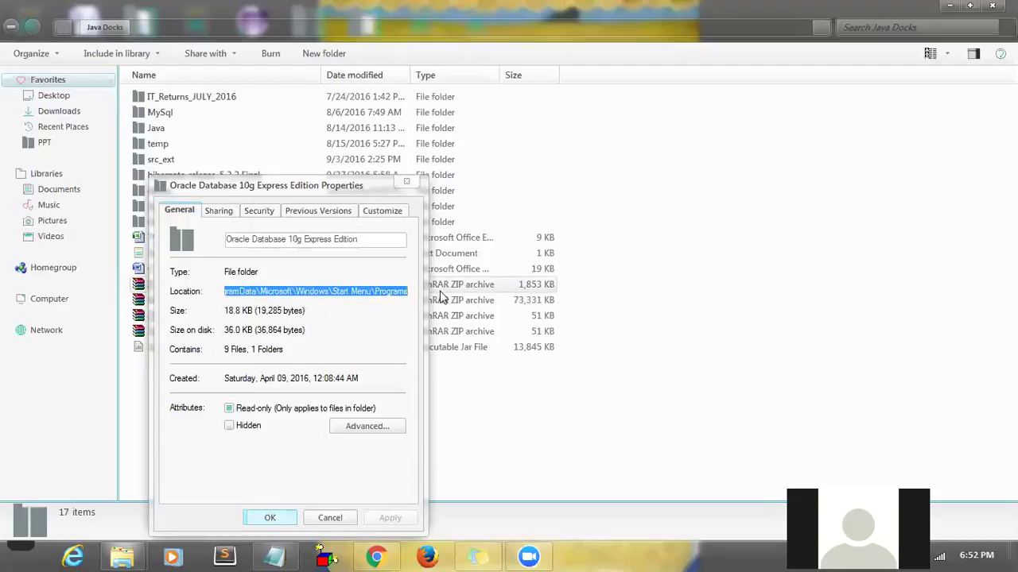
key(Escape)
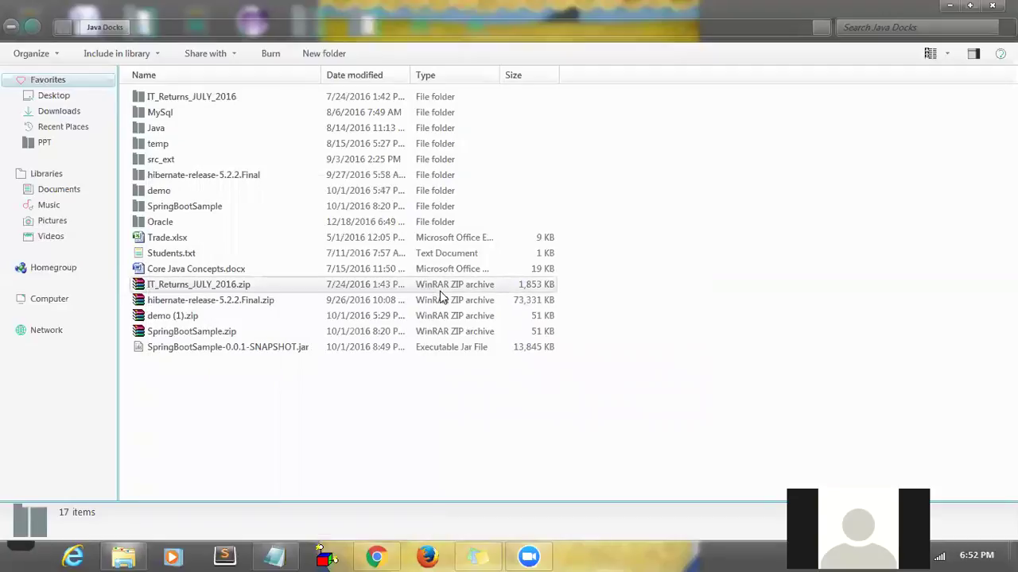
- Open the Start Menu Programs folder via Run and enter Oracle Database 10g Express Edition
key(super+r)
key(ctrl+v)
key(Return)
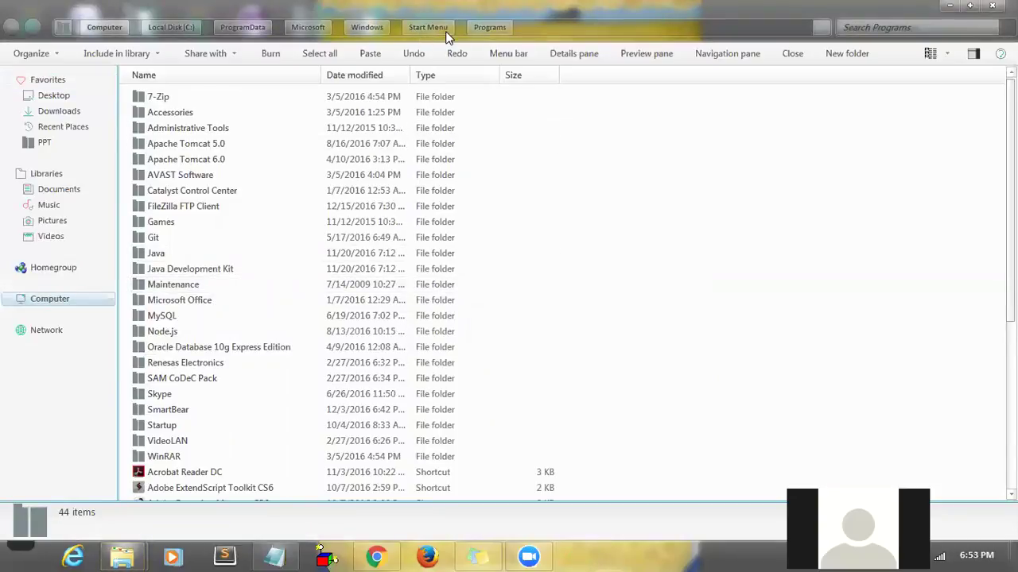
click(266, 137)
key(o)
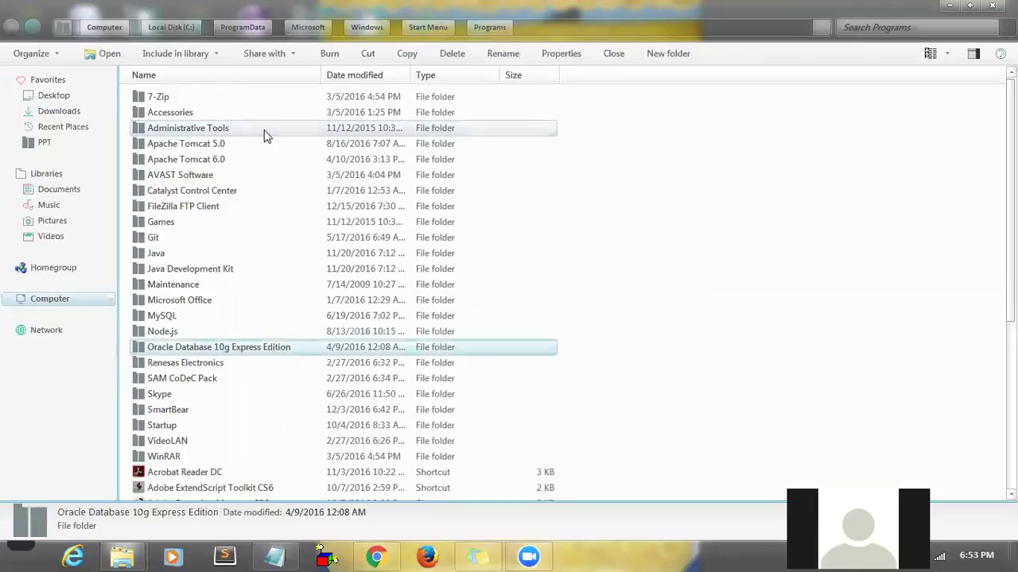
double_click(235, 349)
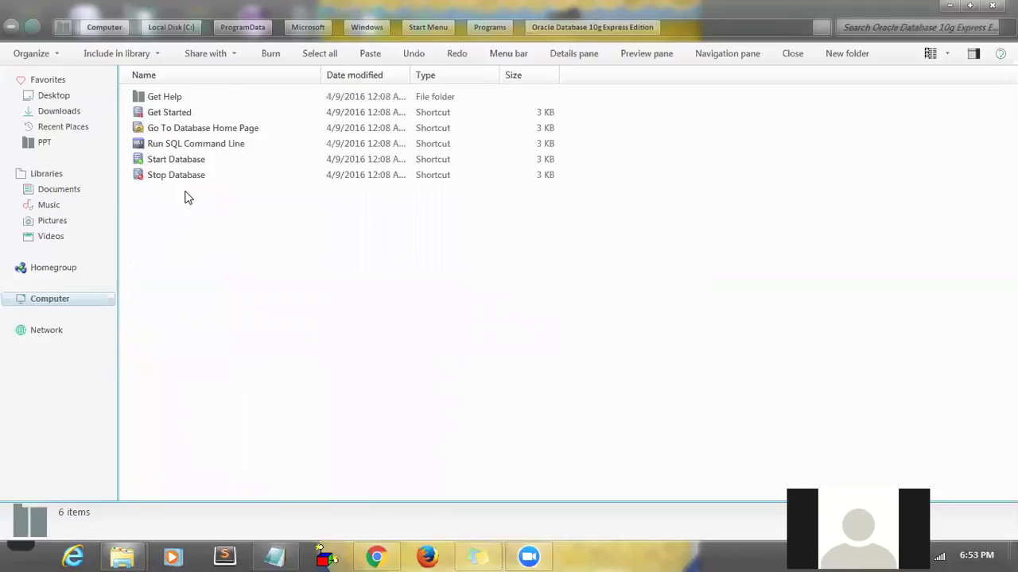
- Look inside Get Help, then return to the Oracle 10g shortcut list
double_click(169, 99)
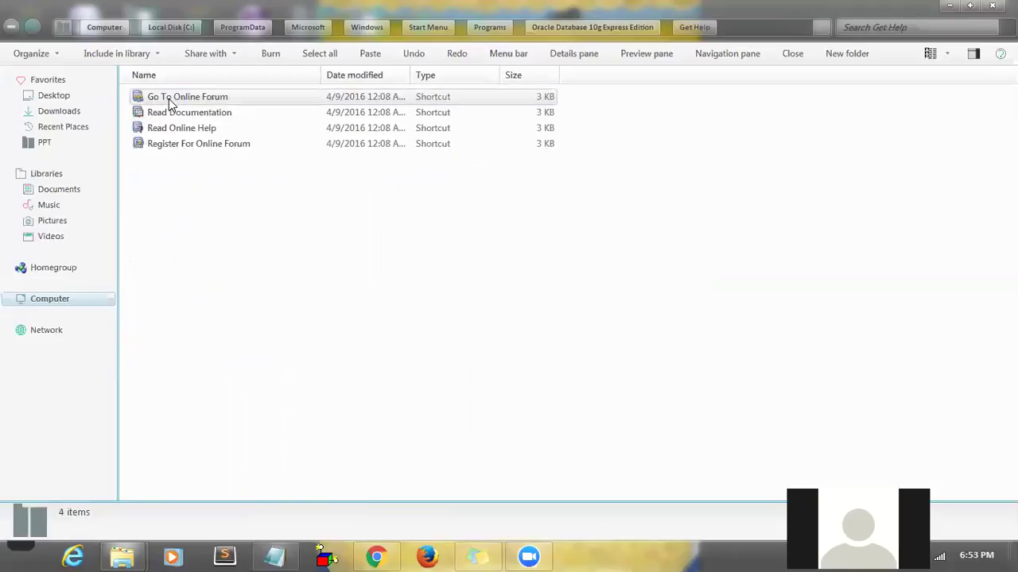
key(BackSpace)
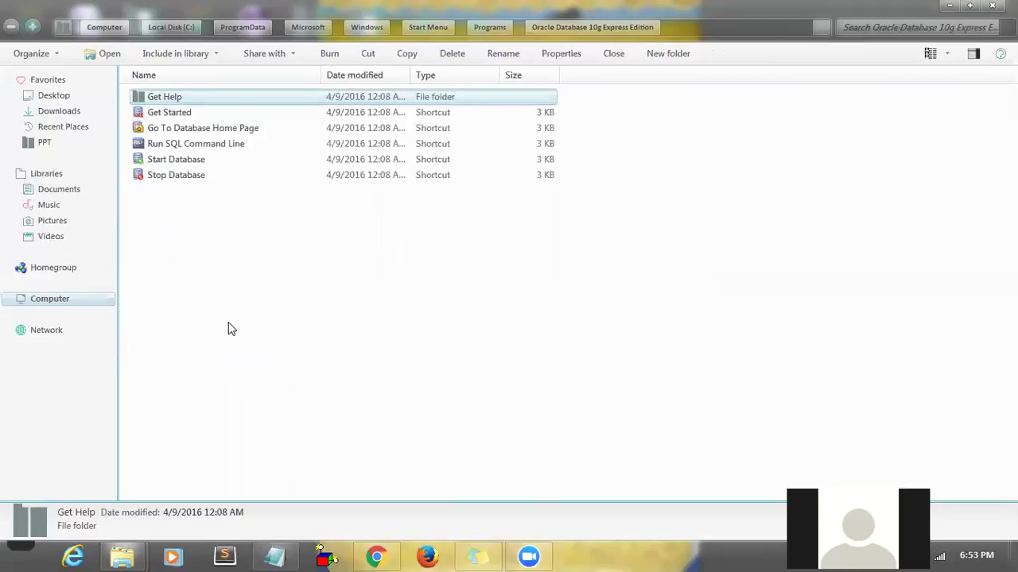
click(229, 329)
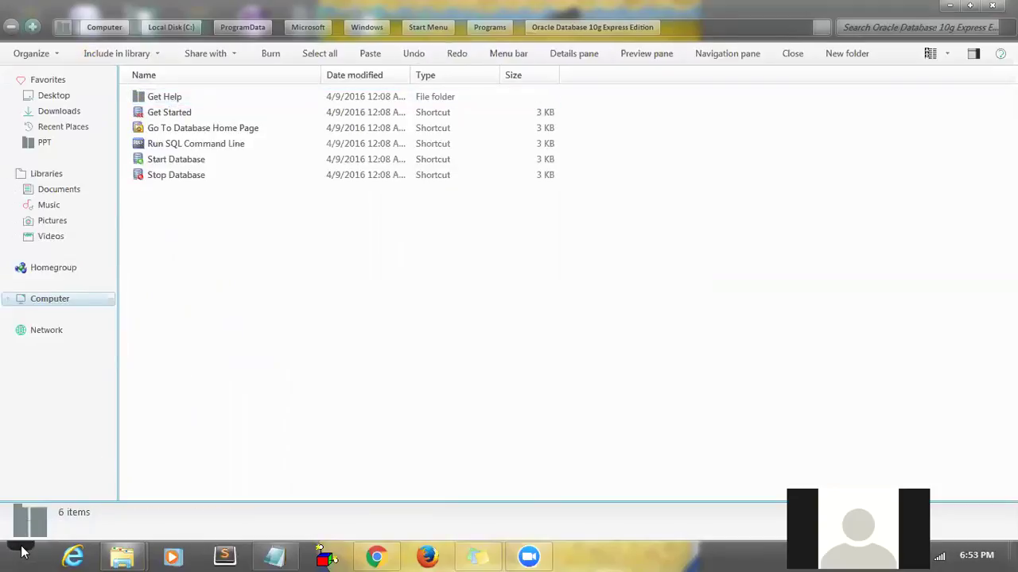
click(22, 552)
- In Programs and Features, sort by name and select Oracle Database 10g Express Edition
click(213, 390)
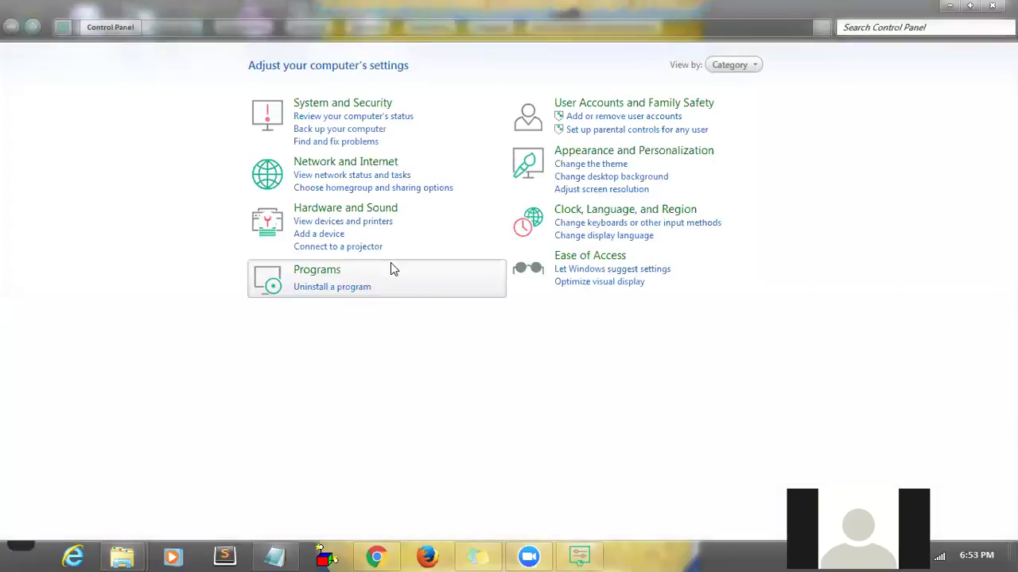
click(314, 276)
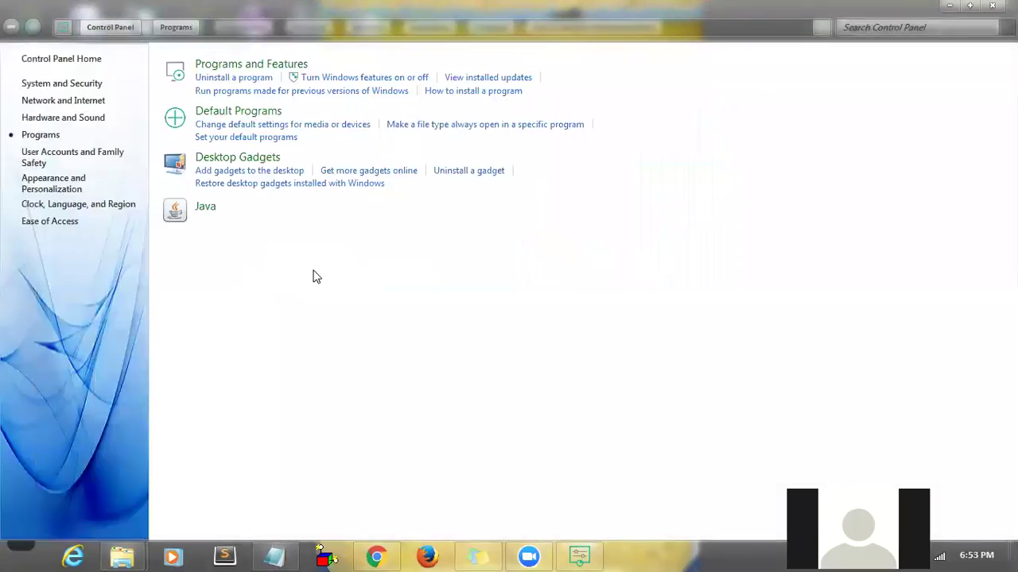
click(230, 78)
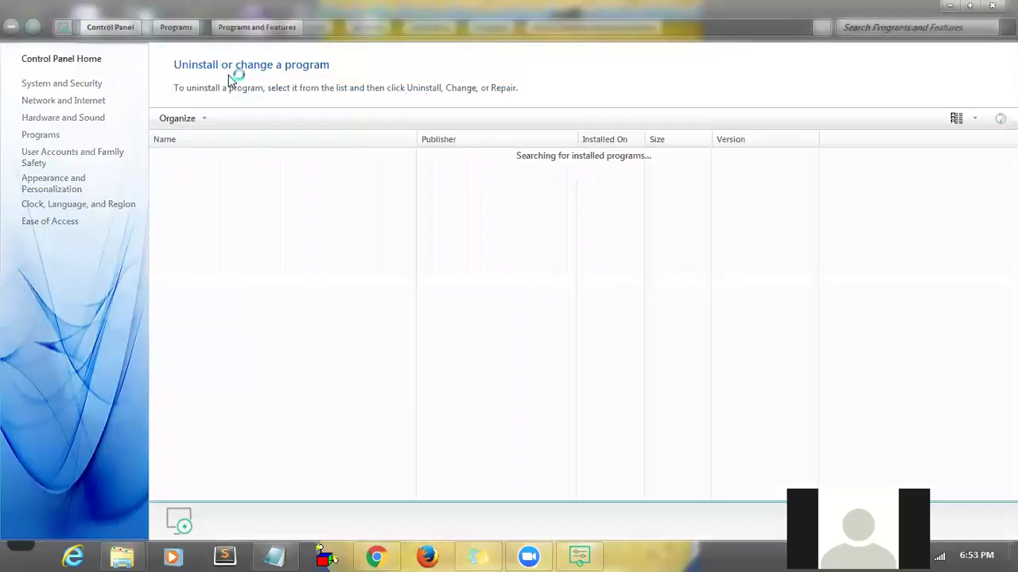
click(264, 134)
click(251, 213)
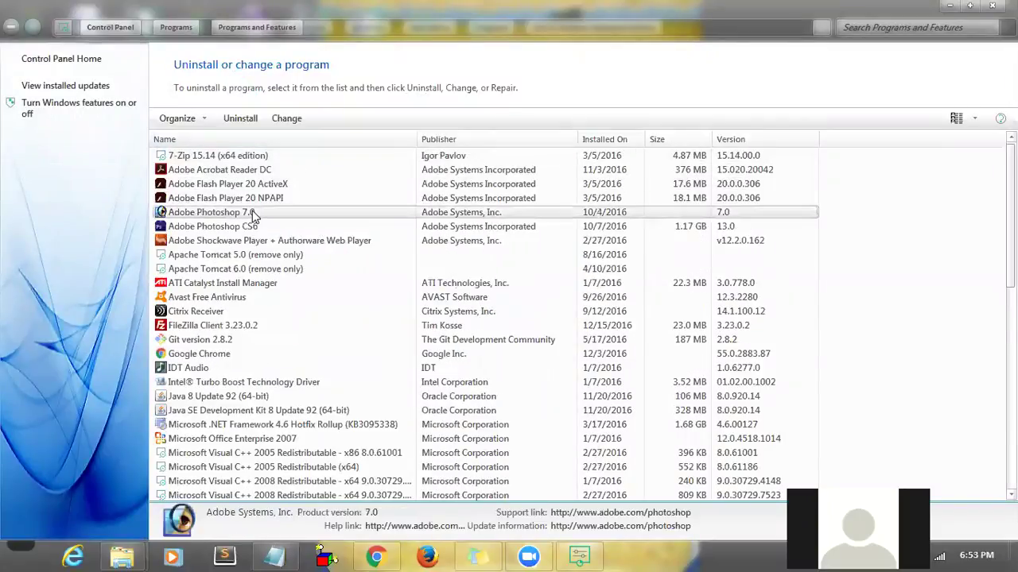
key(o)
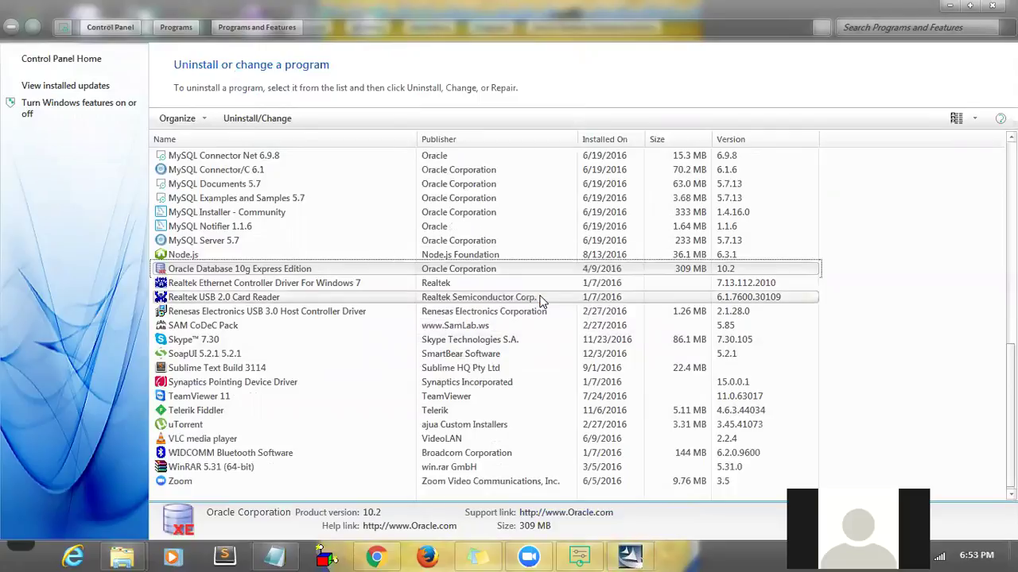
mouse_move(630, 556)
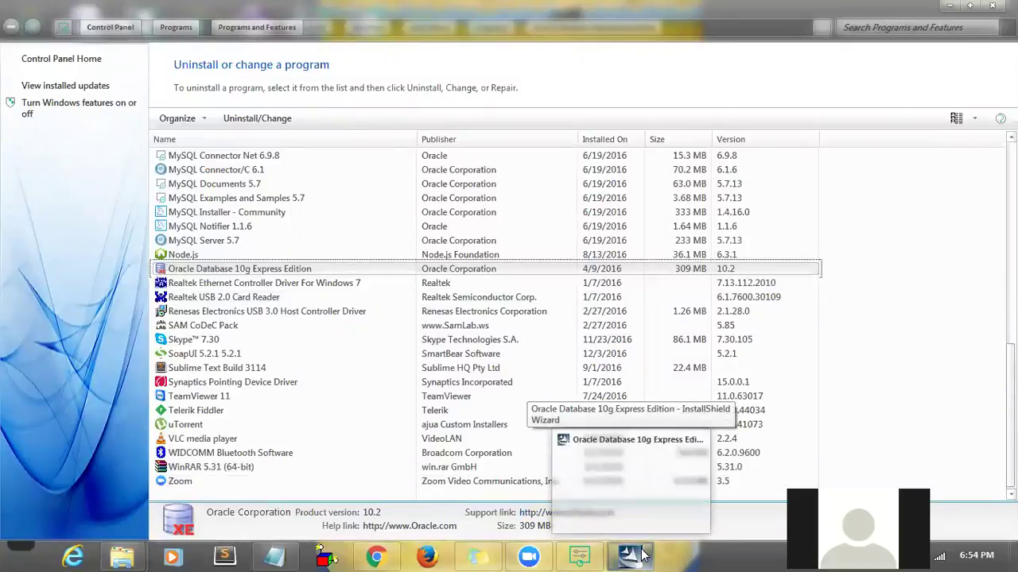
- Minimize Programs and Features and the Explorer window to reveal the Oracle 10g wizard
click(639, 504)
click(949, 10)
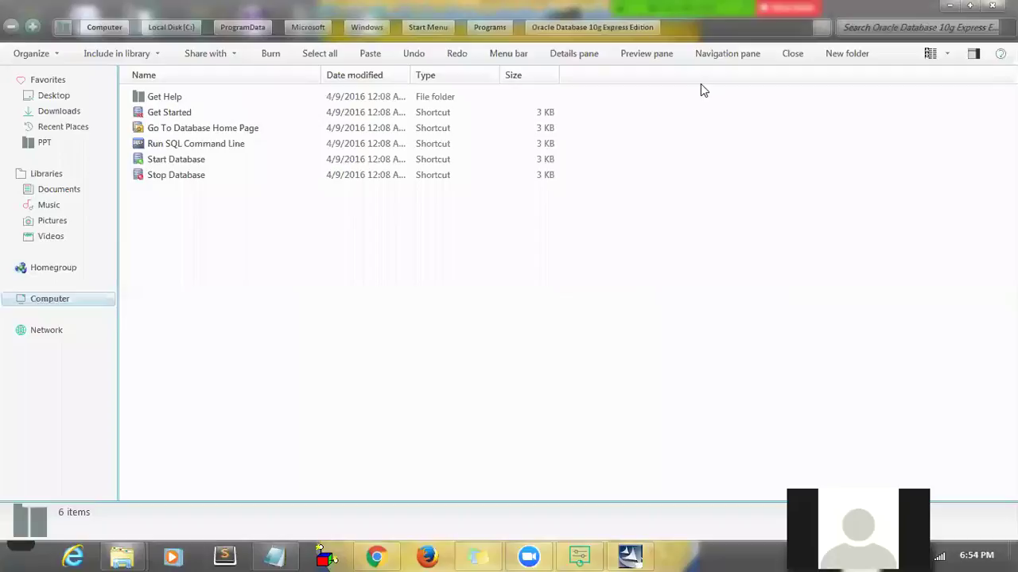
click(426, 29)
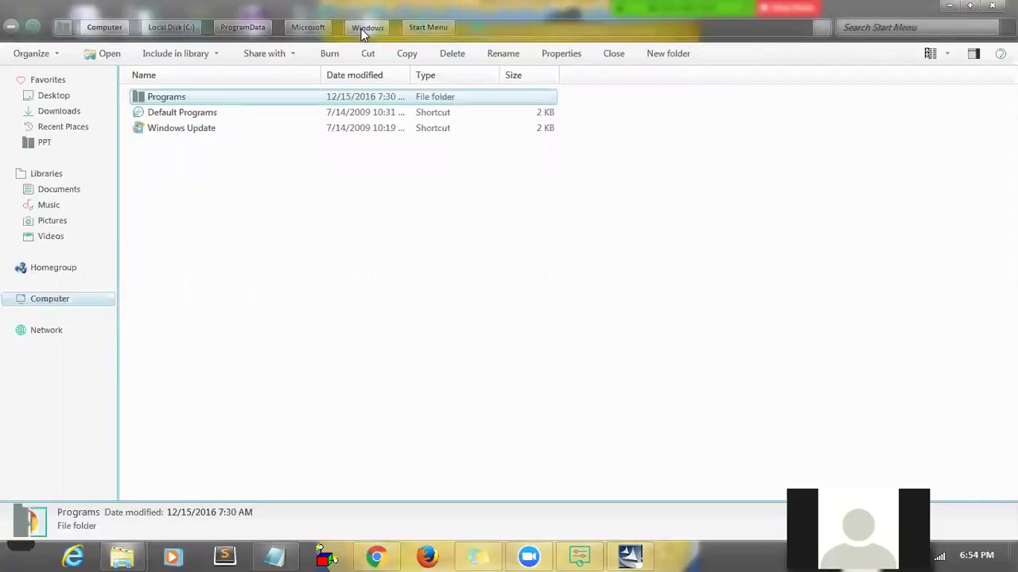
click(361, 29)
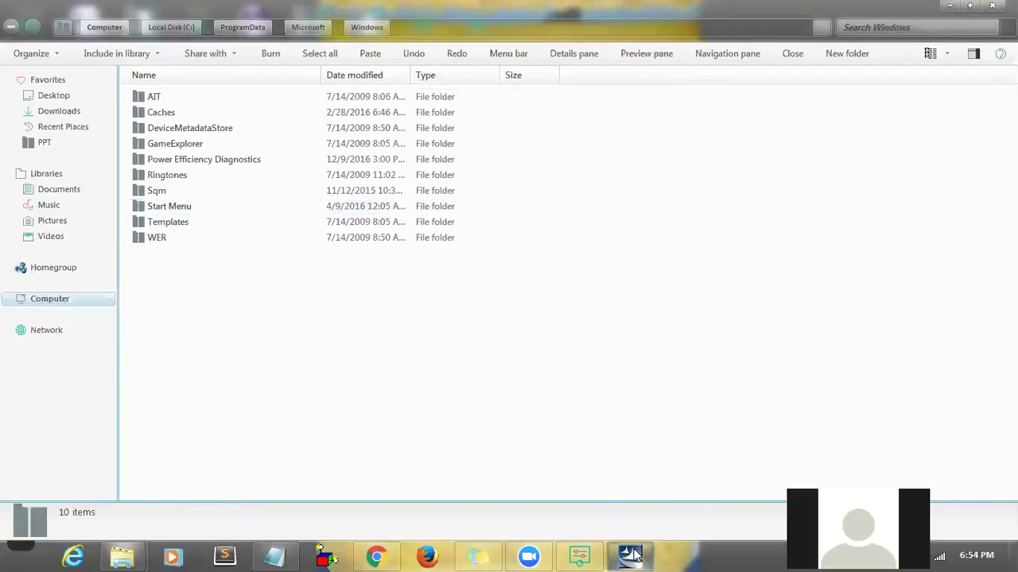
click(950, 8)
- Choose Remove and confirm completely removing Oracle Database 10g Express Edition
click(350, 285)
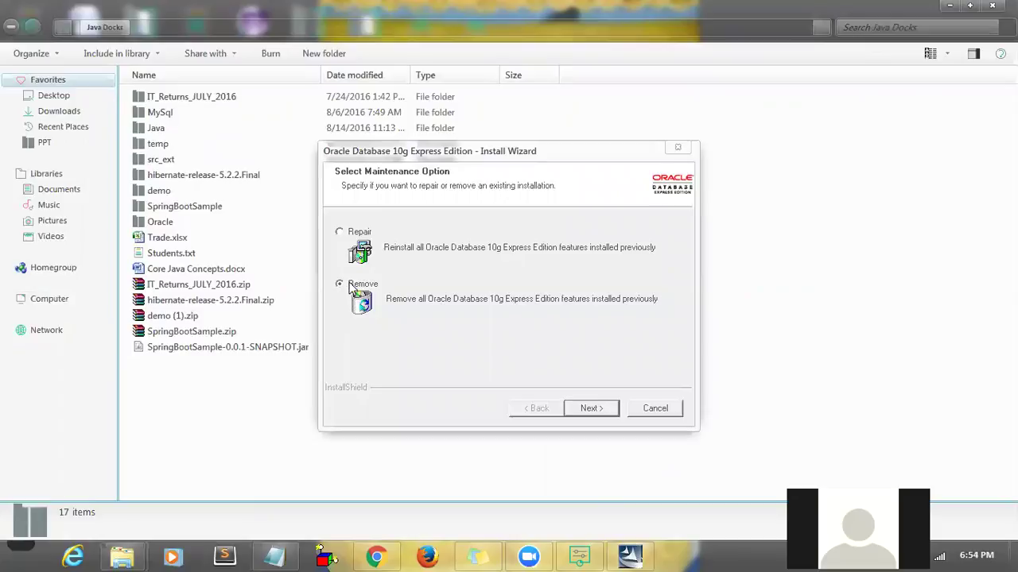
click(595, 411)
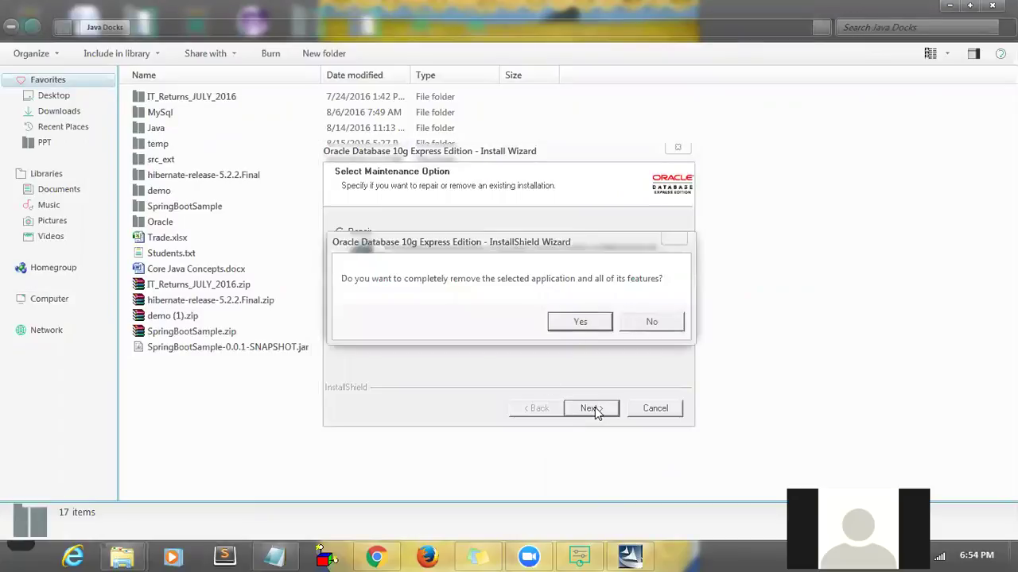
click(574, 322)
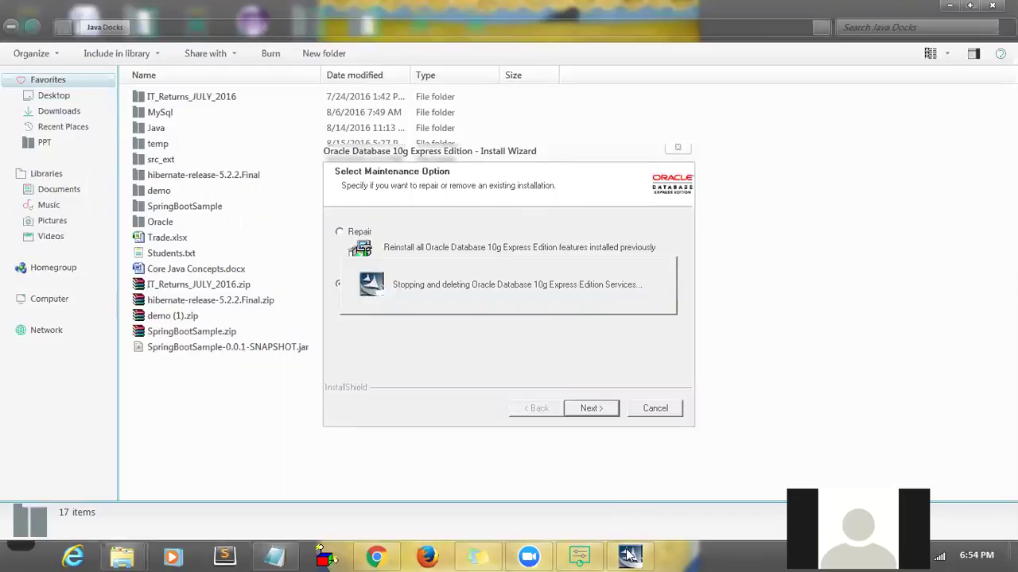
mouse_move(629, 555)
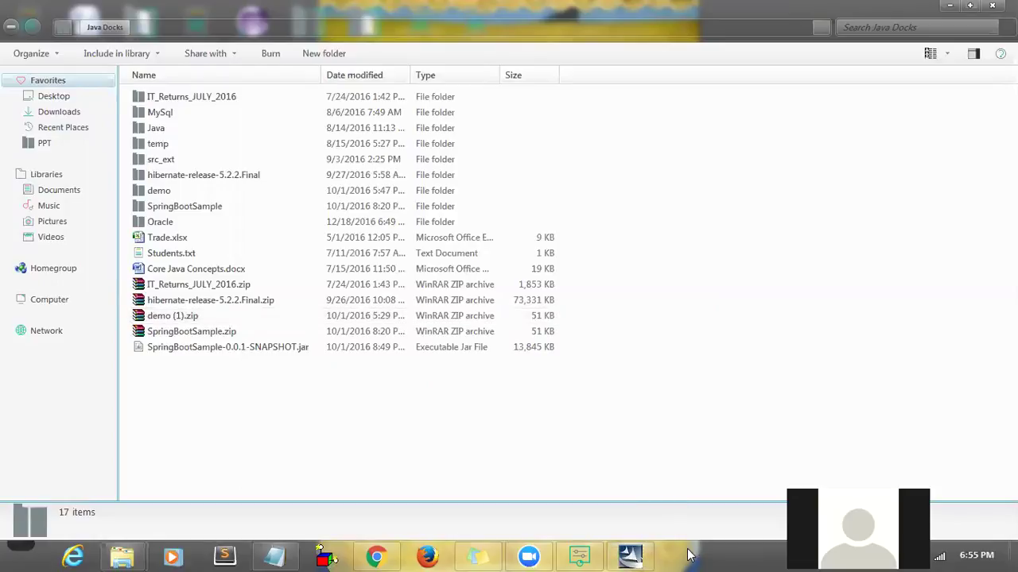
- Refresh the installed programs list and sort it by name A to Z
click(951, 7)
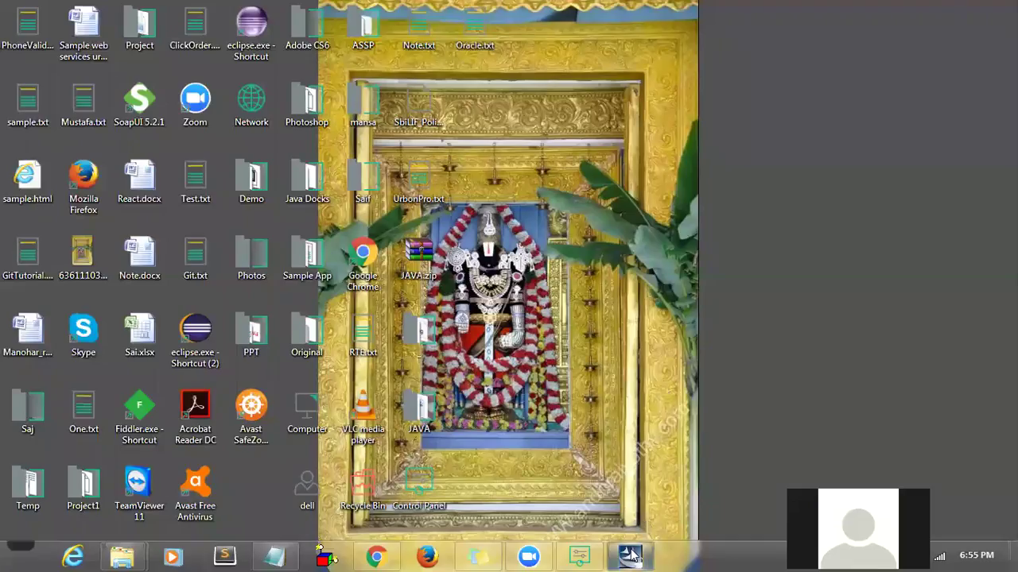
mouse_move(631, 555)
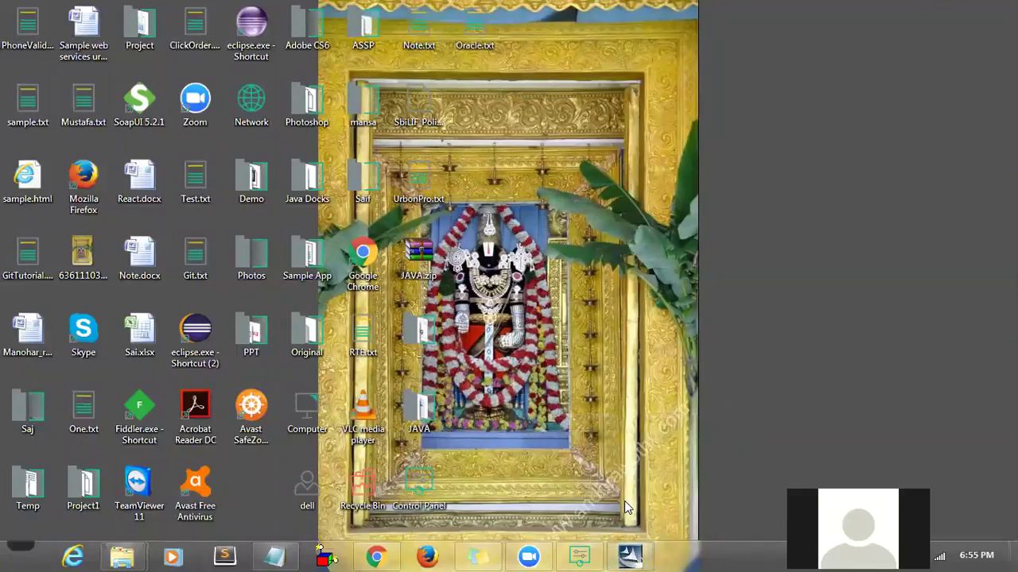
click(584, 555)
right_click(897, 189)
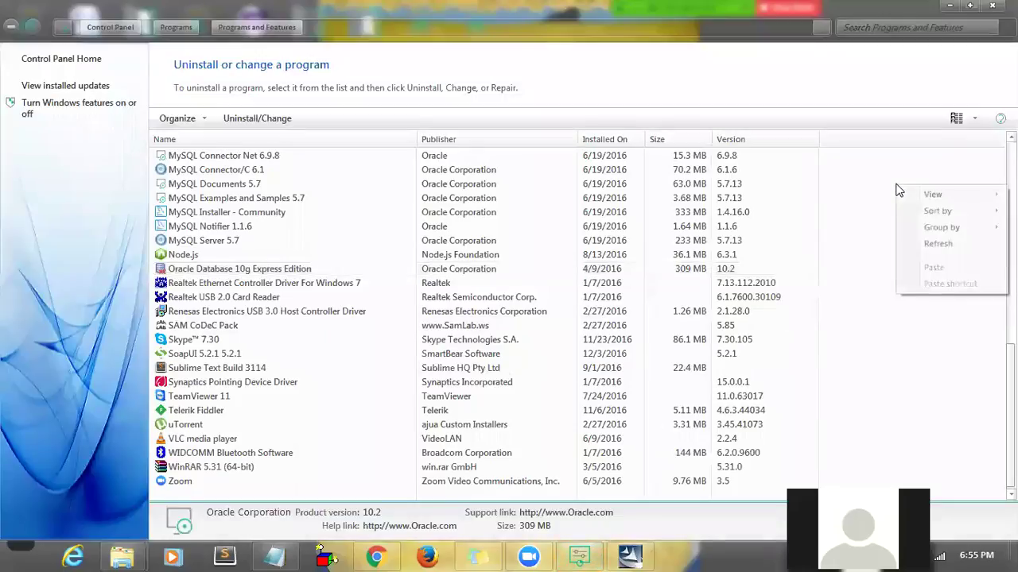
click(915, 243)
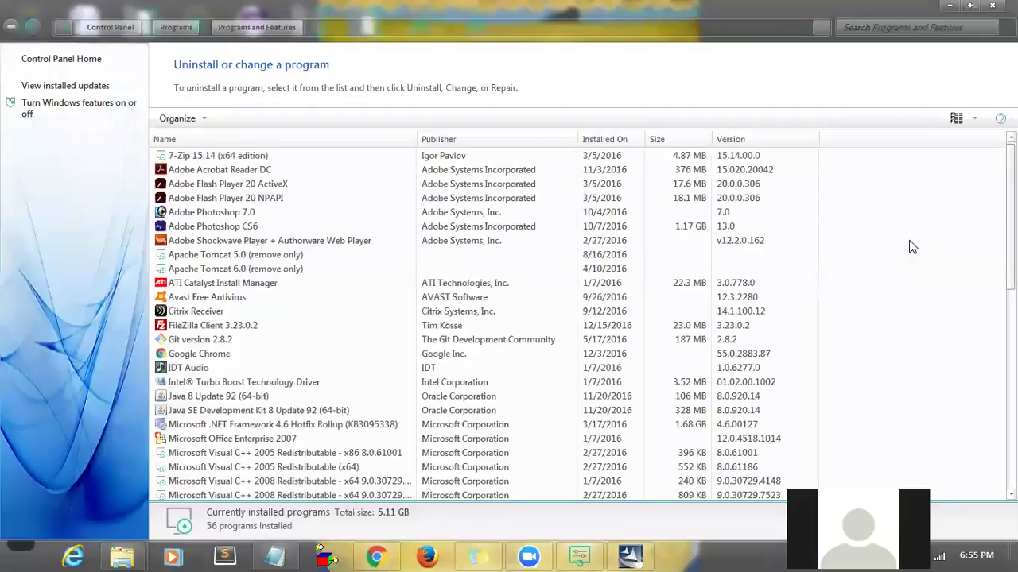
click(297, 135)
click(296, 135)
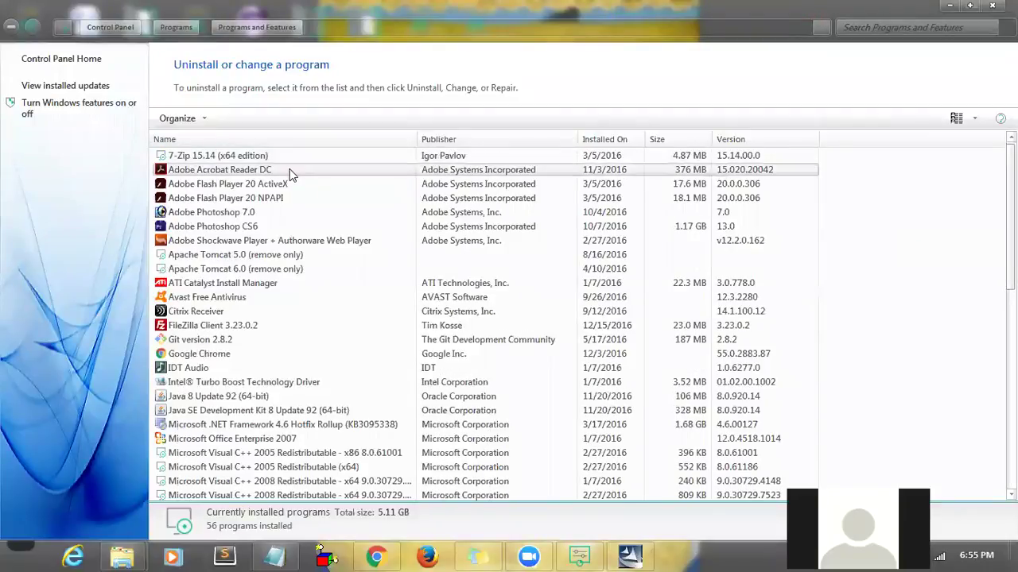
click(290, 175)
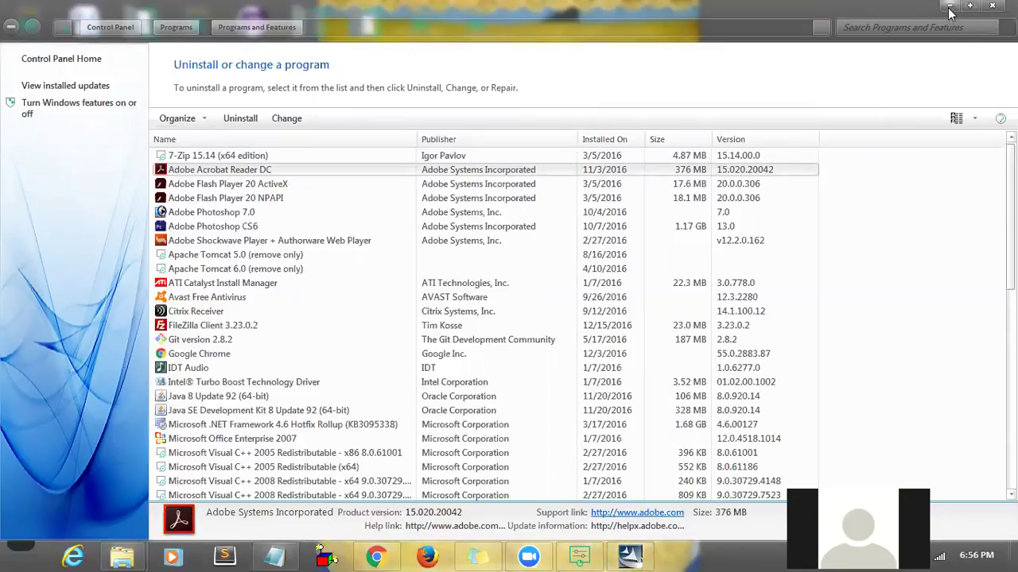
- Refresh the desktop and finish the completed Oracle 10g uninstall wizard
click(950, 7)
right_click(841, 124)
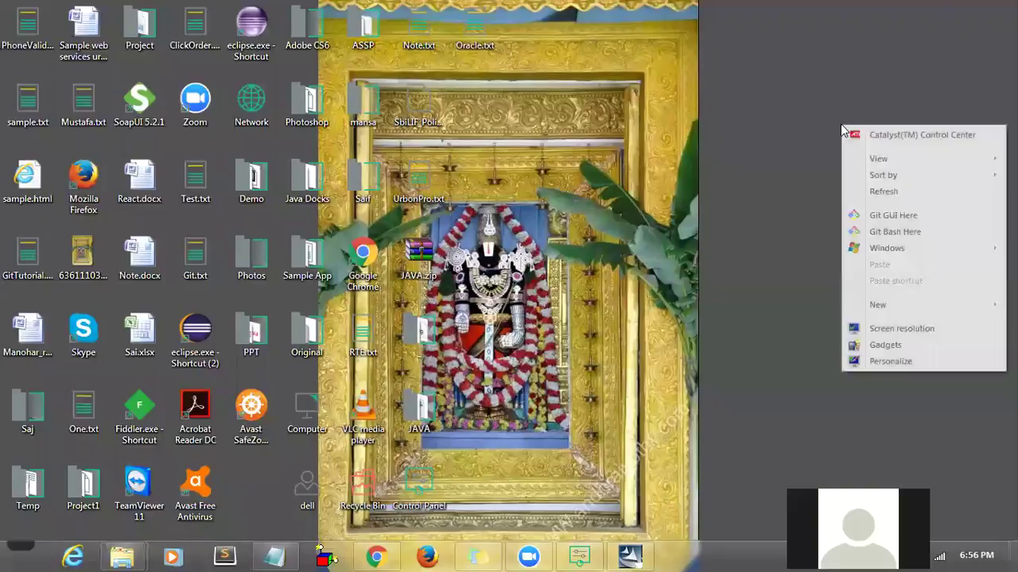
click(854, 195)
click(629, 556)
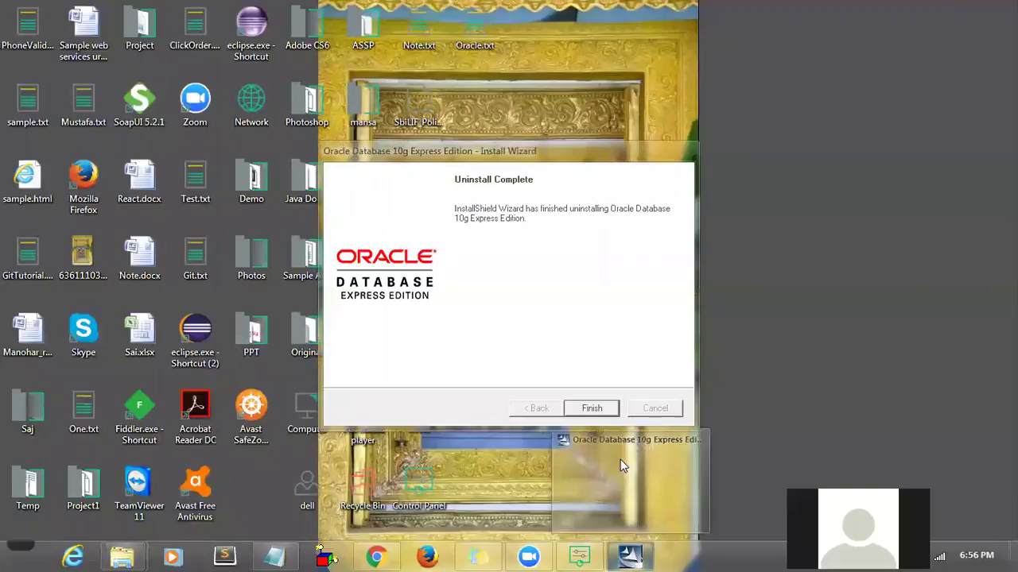
click(593, 409)
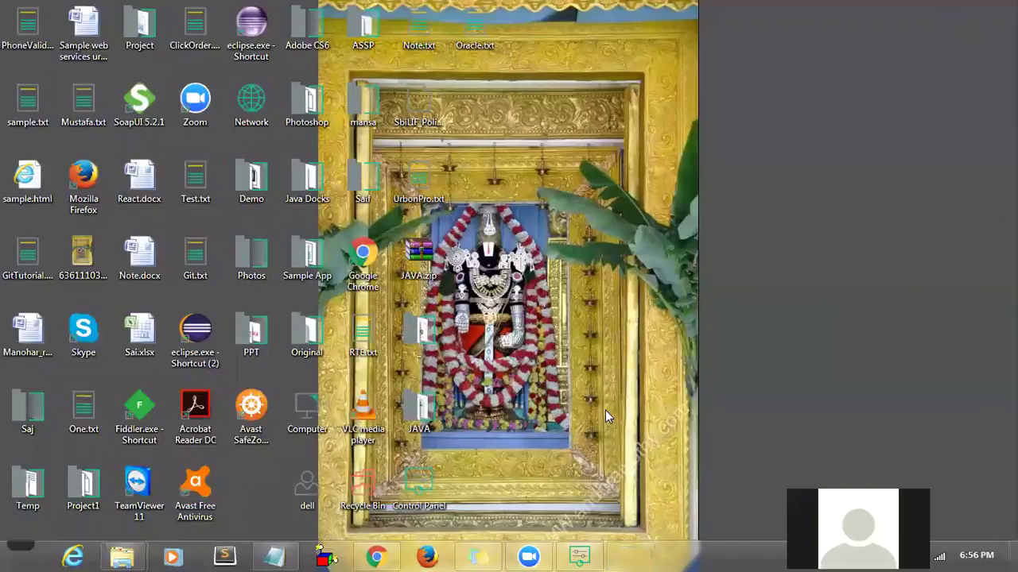
right_click(747, 228)
click(766, 295)
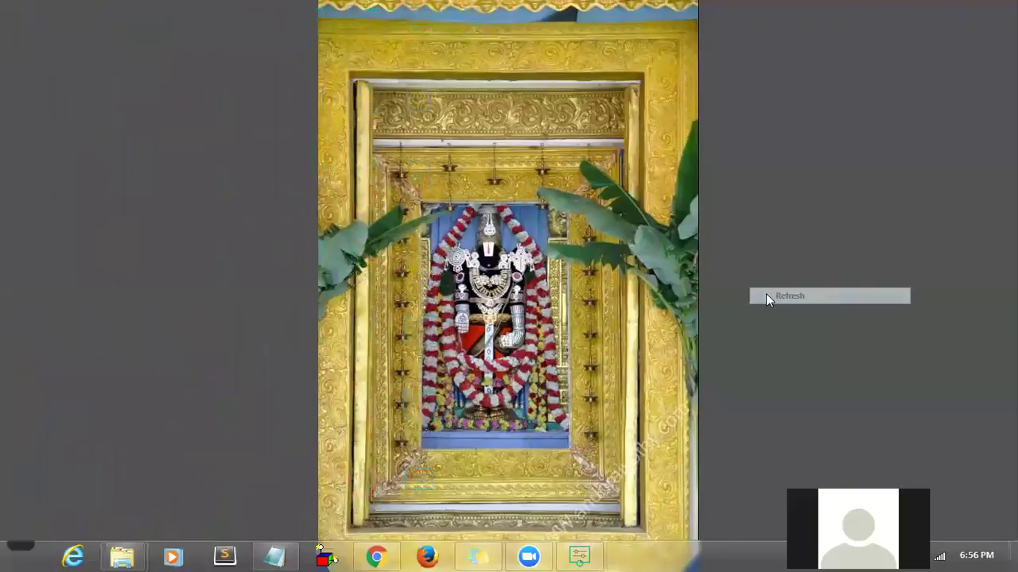
mouse_move(121, 556)
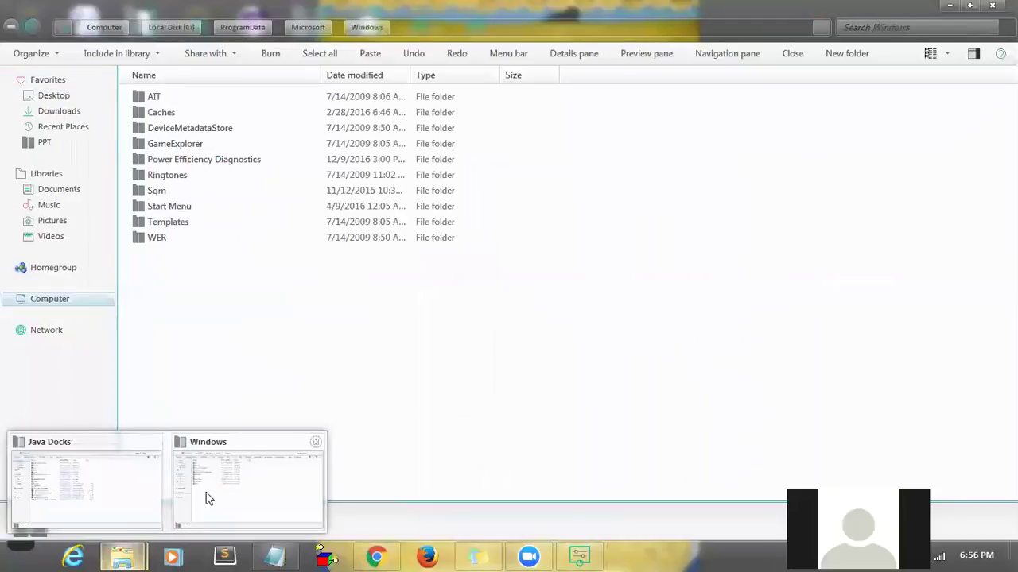
- Open Oracle > OracleXE112_Win64 > DISK1 in Java Docks and launch setup.exe
click(119, 509)
double_click(184, 222)
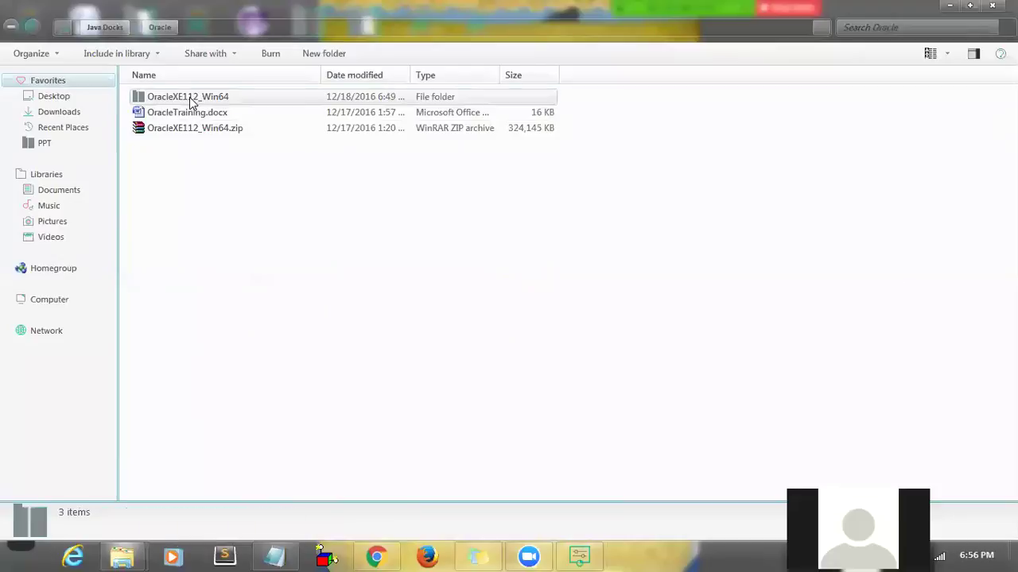
double_click(189, 98)
double_click(189, 98)
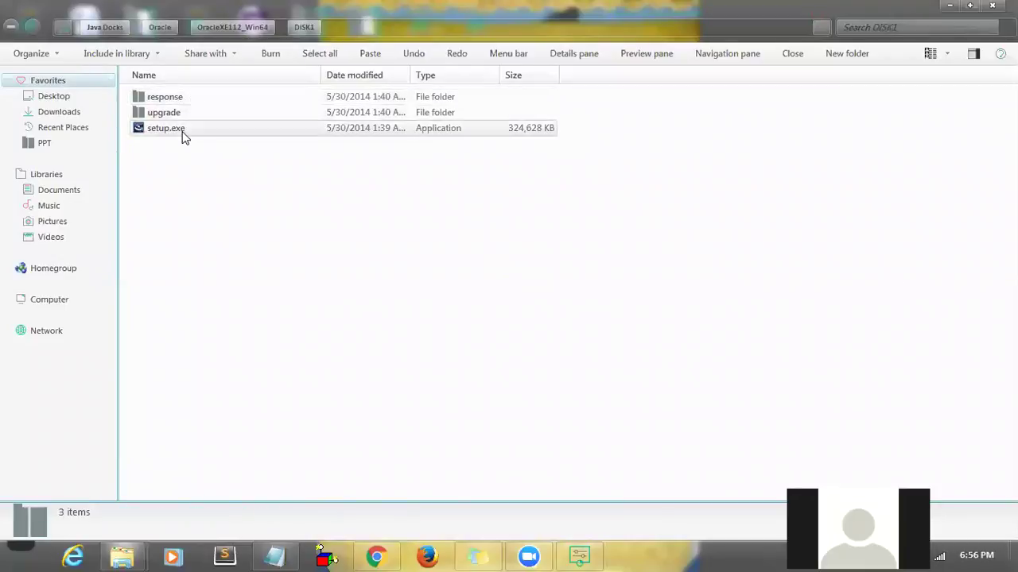
double_click(183, 135)
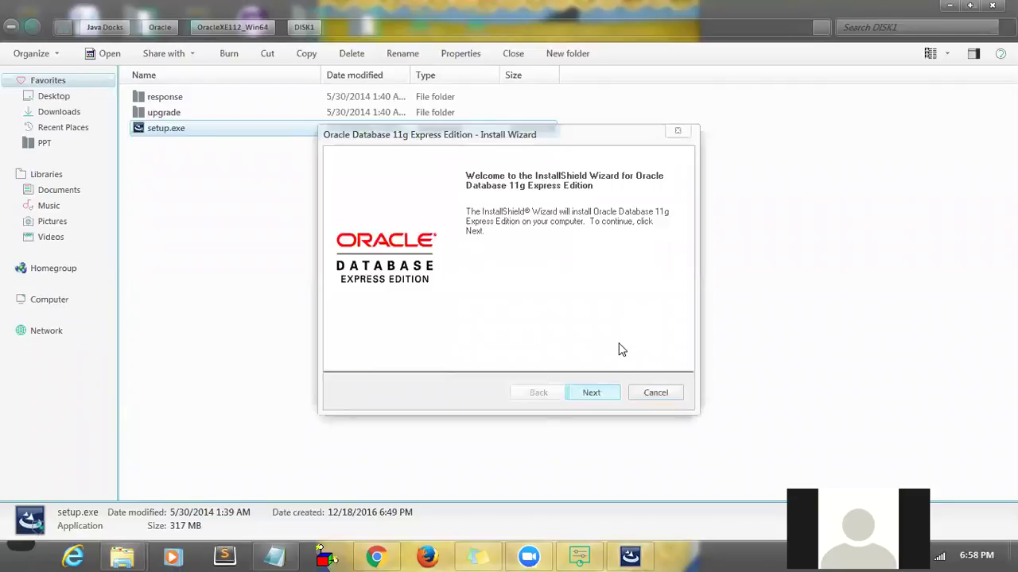
- Accept the 11g license terms and continue past the agreement
click(607, 390)
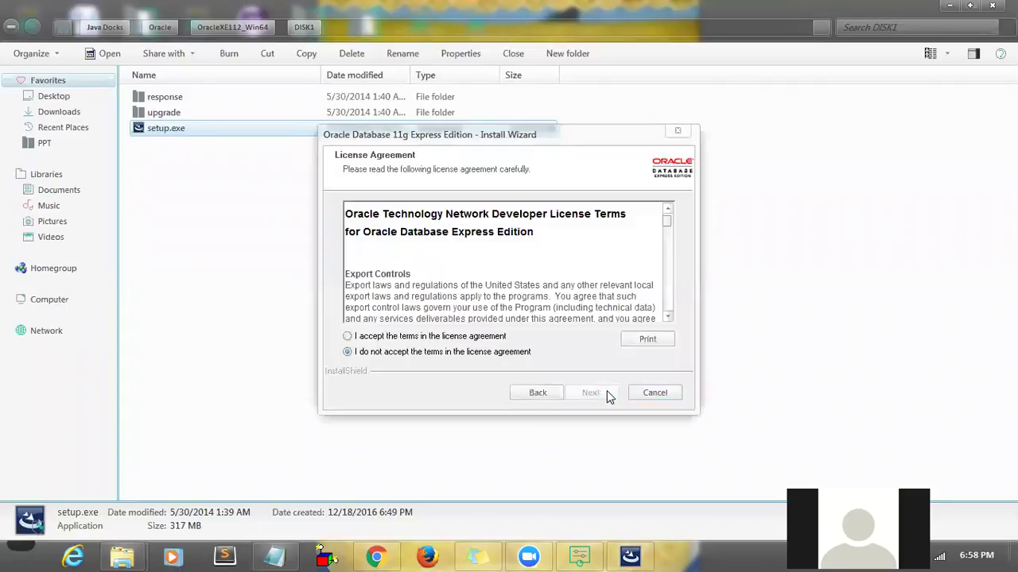
click(494, 339)
click(590, 393)
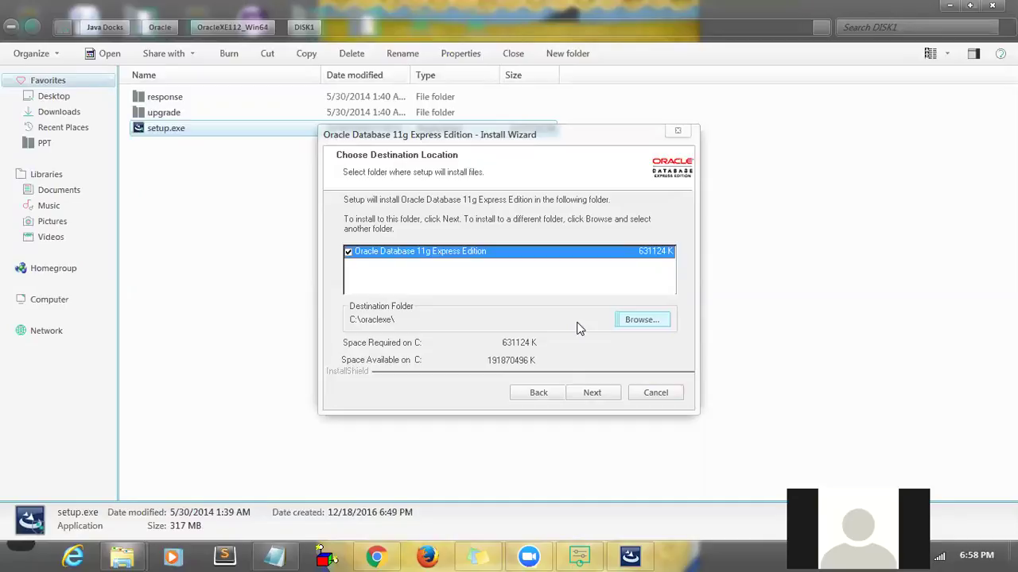
- Browse to D:\Instalation in the Choose Folder tree, checking its Oracle10g subfolder
click(627, 319)
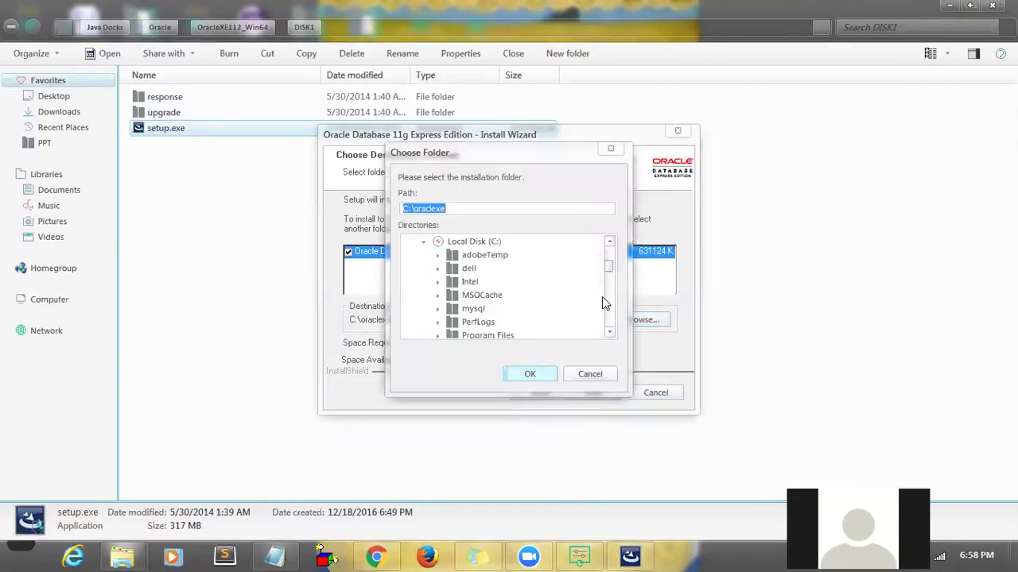
click(424, 242)
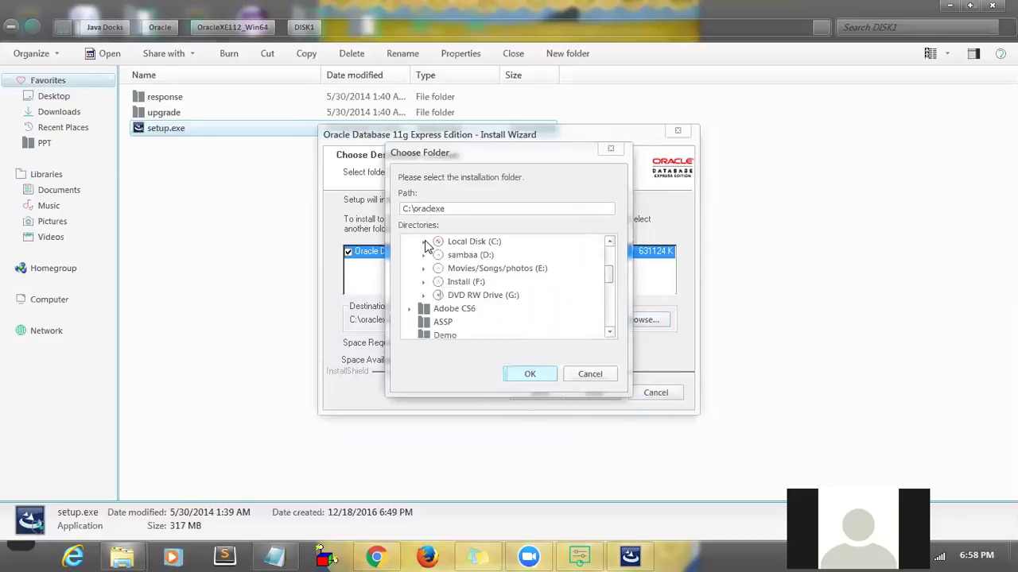
click(423, 255)
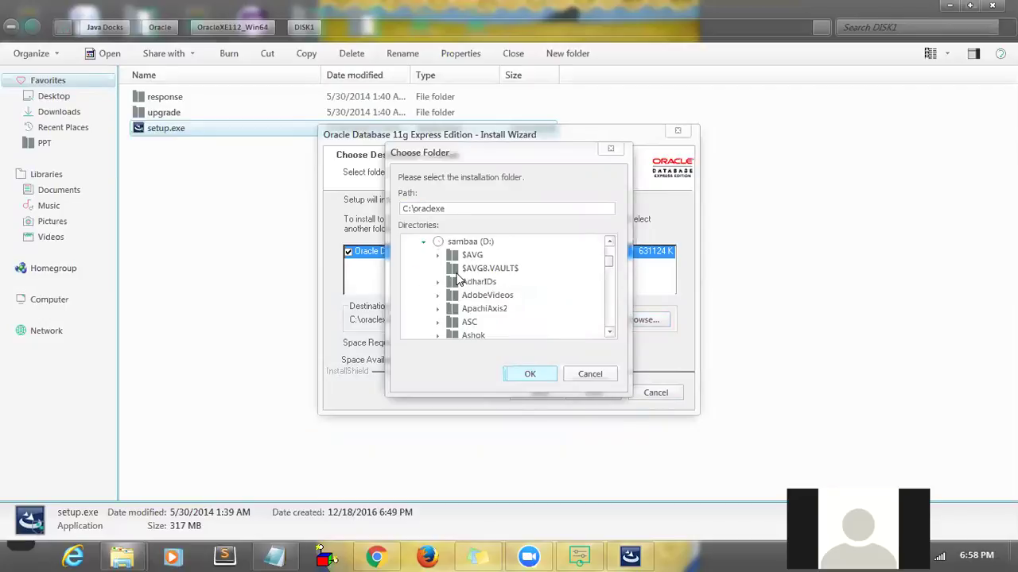
click(456, 270)
key(i)
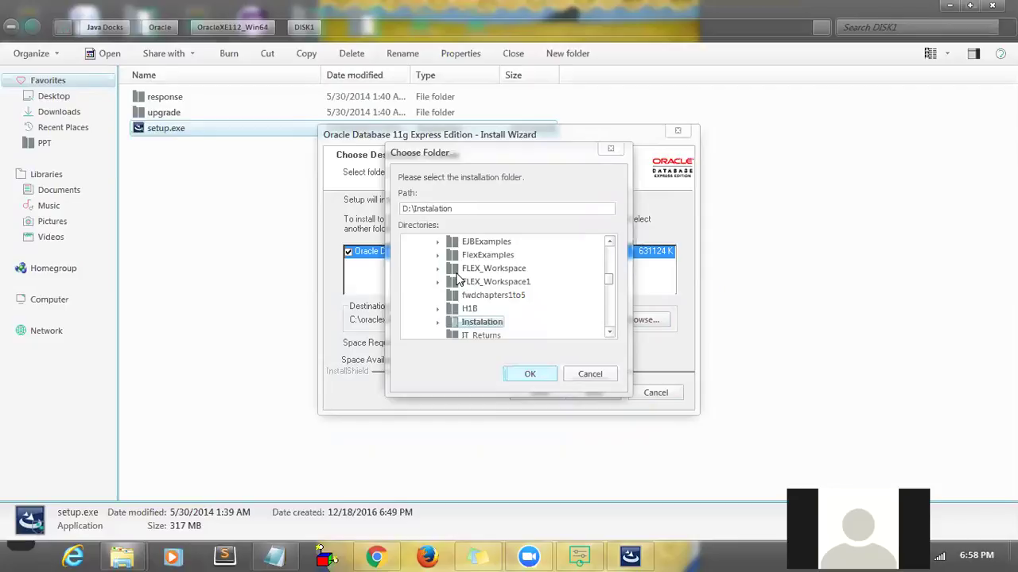
click(437, 322)
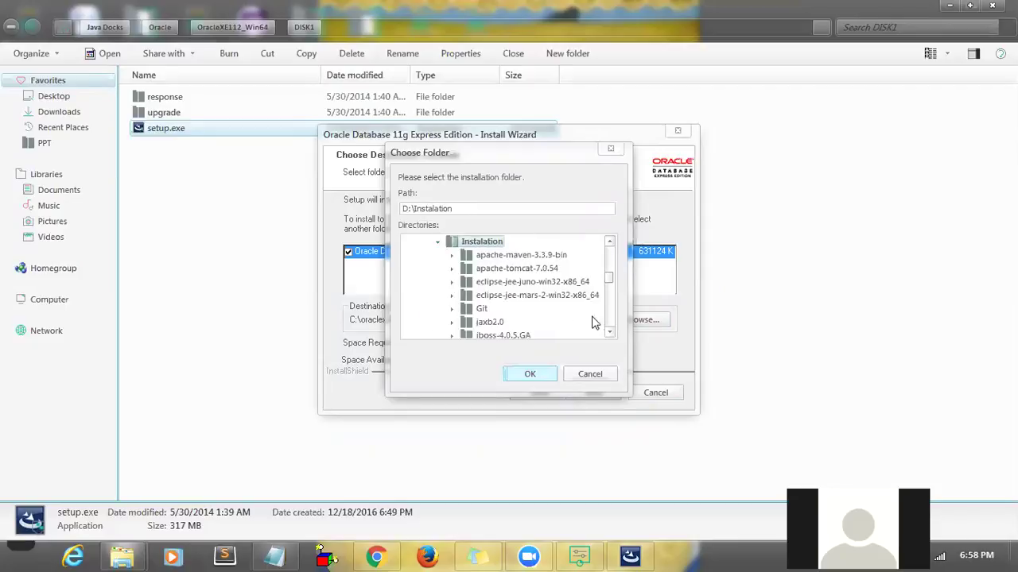
click(611, 332)
click(611, 332)
click(611, 332)
click(611, 332)
click(610, 333)
click(611, 332)
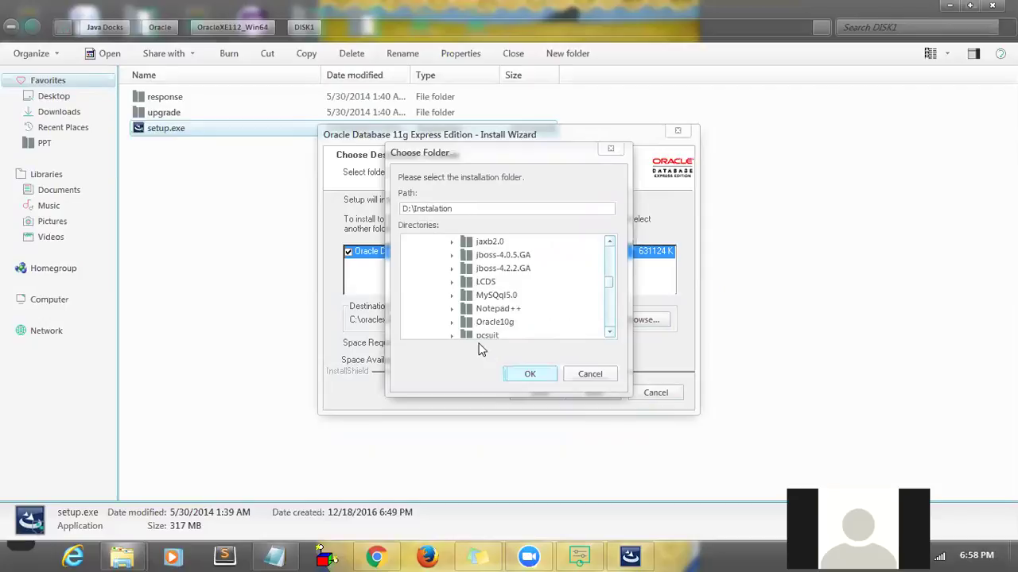
click(451, 322)
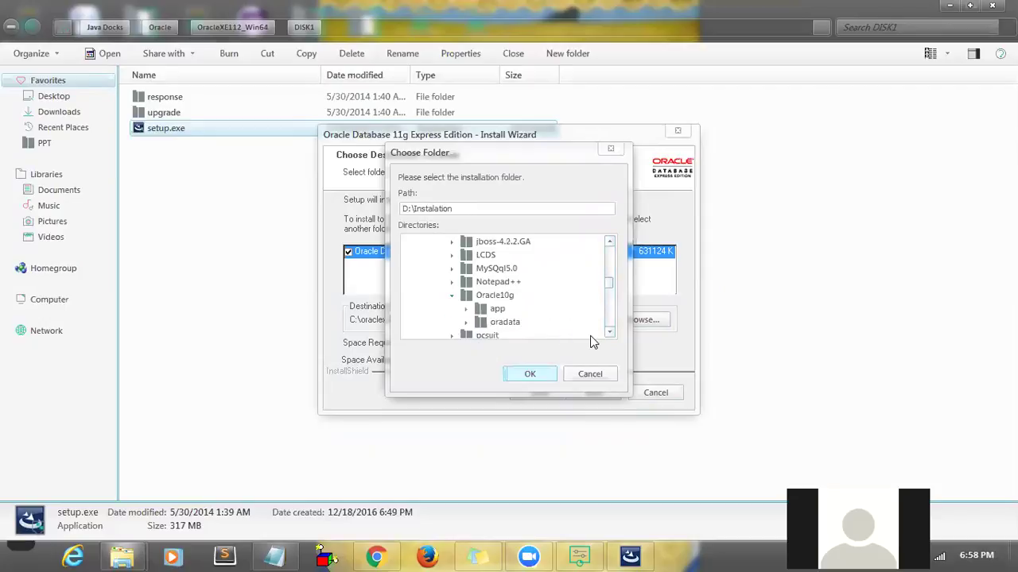
click(610, 332)
click(610, 333)
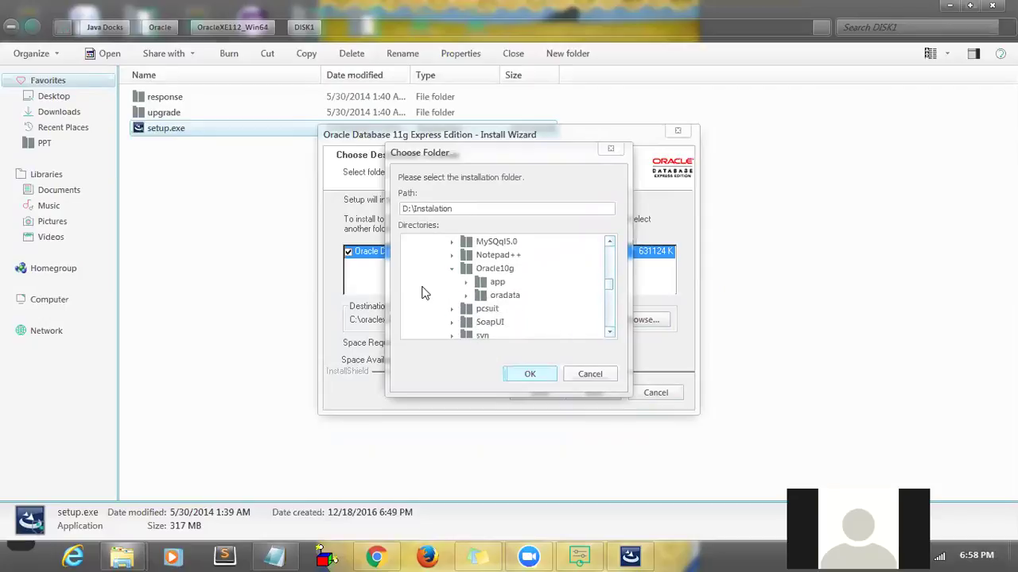
click(452, 268)
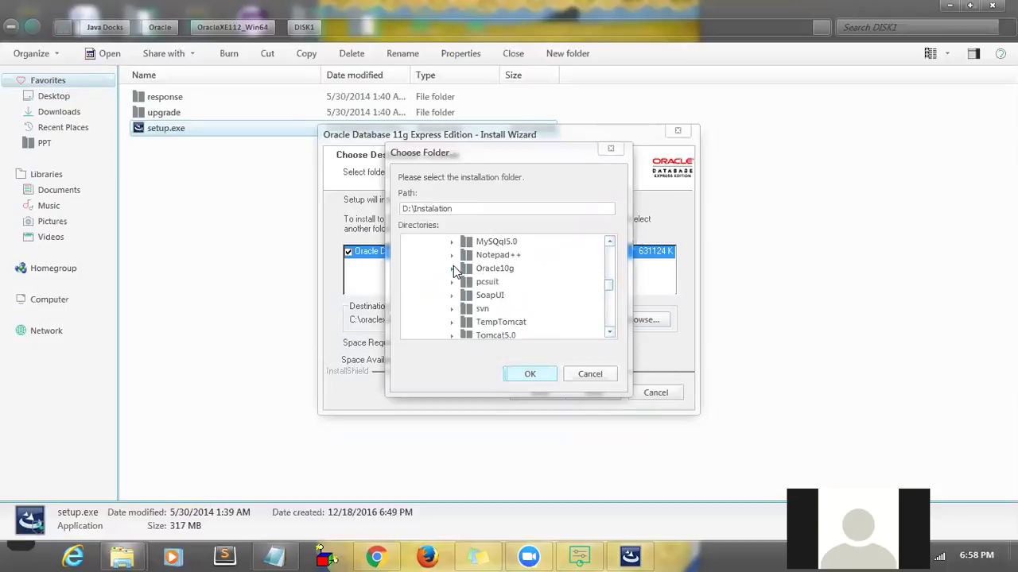
- Navigate Explorer from Computer to sambaa (D:) and into the Instalation folder
mouse_move(123, 554)
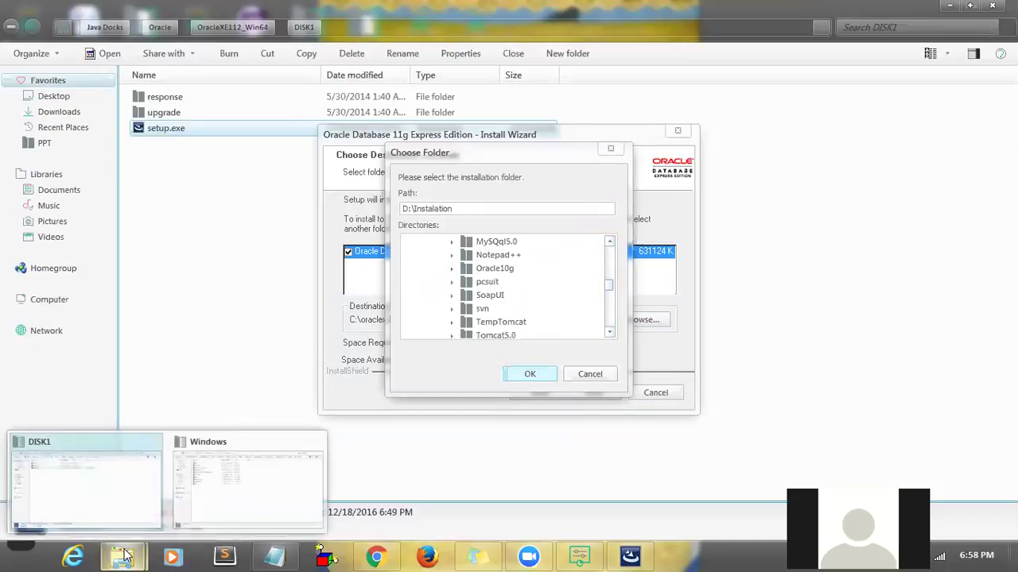
click(214, 438)
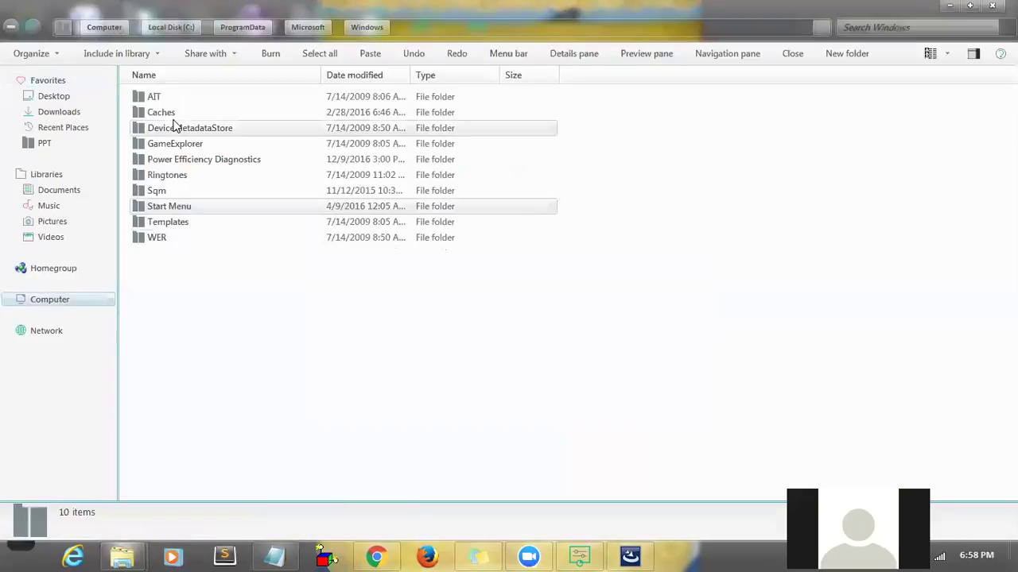
click(116, 27)
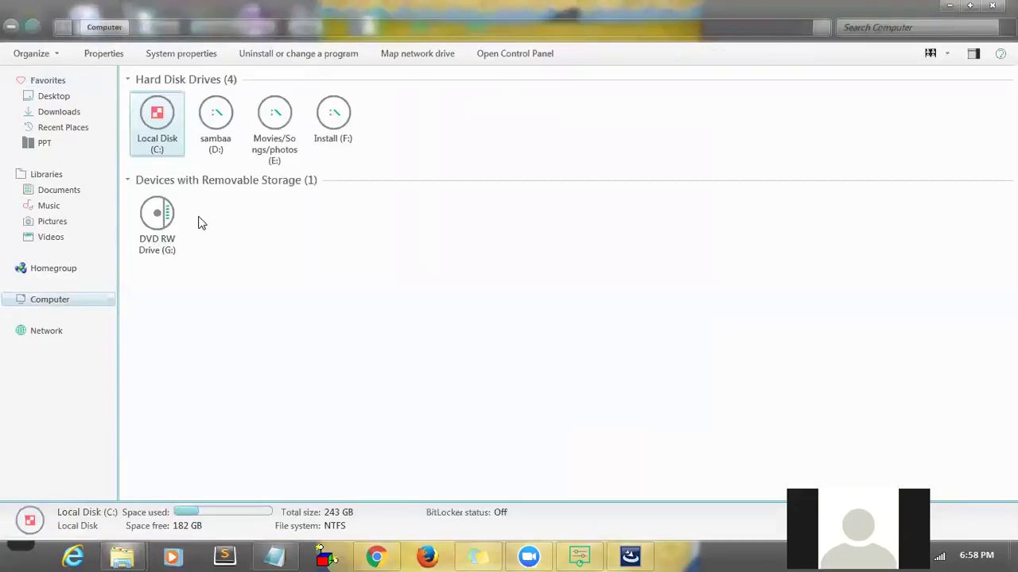
click(227, 141)
double_click(227, 141)
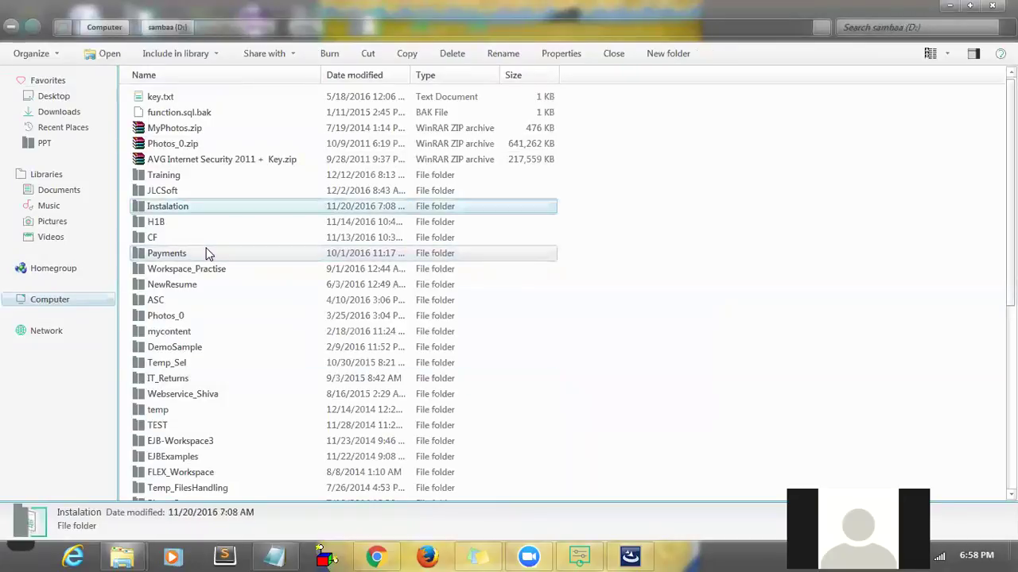
key(Return)
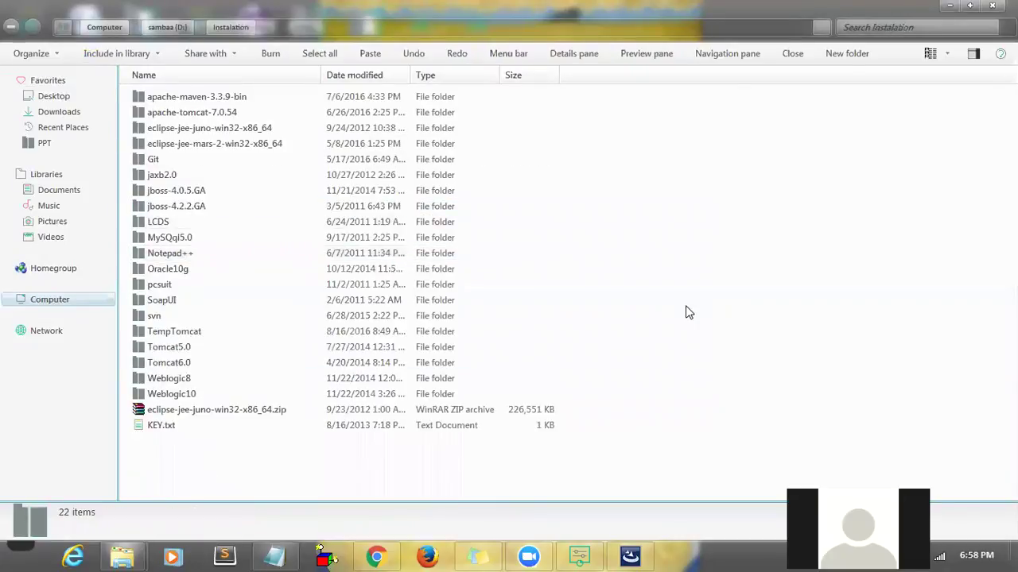
- Create a new folder named Oracle11g inside Instalation and open it
right_click(689, 313)
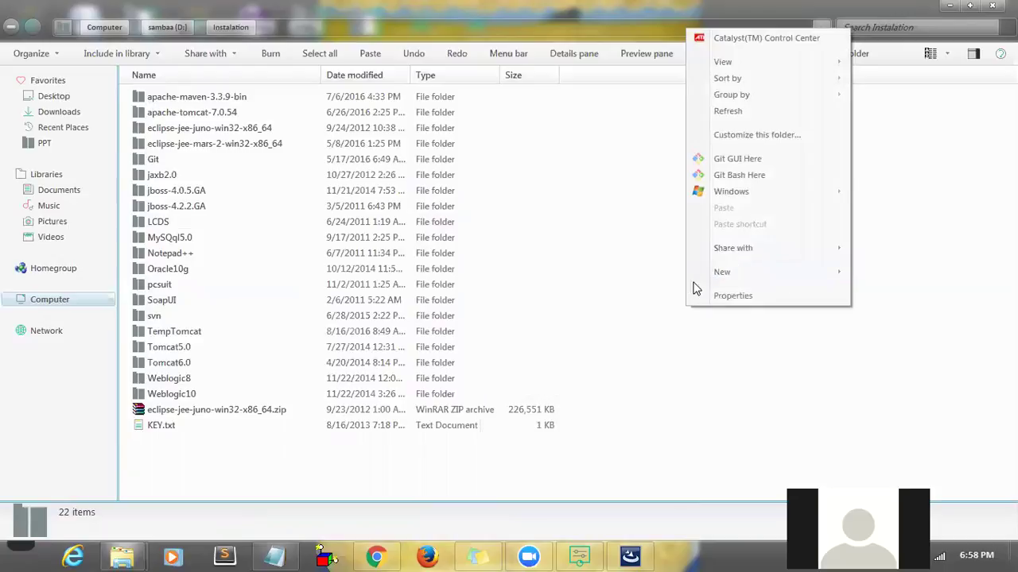
click(672, 277)
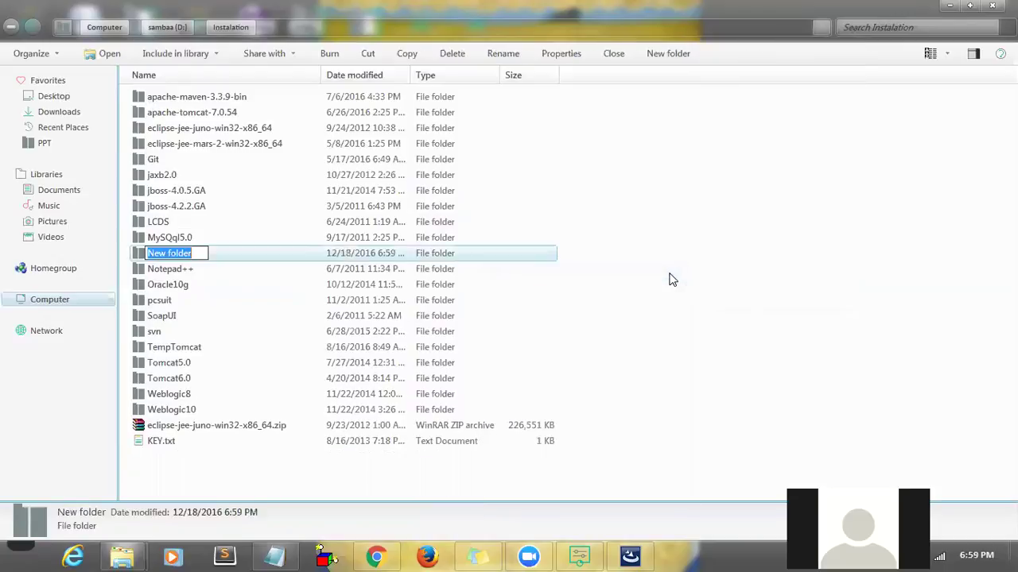
text(Oracle11g)
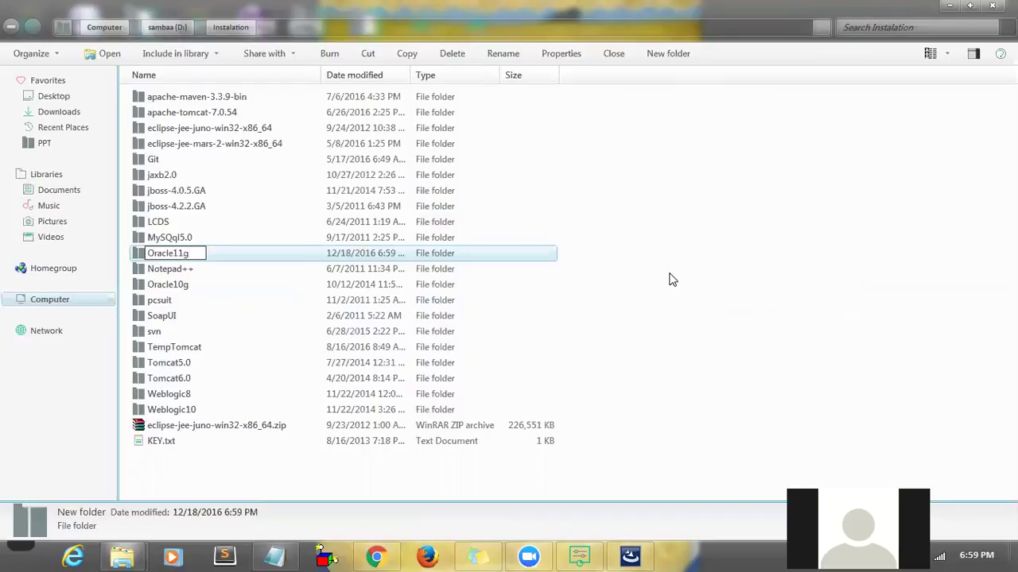
click(793, 263)
double_click(231, 291)
click(365, 28)
click(513, 345)
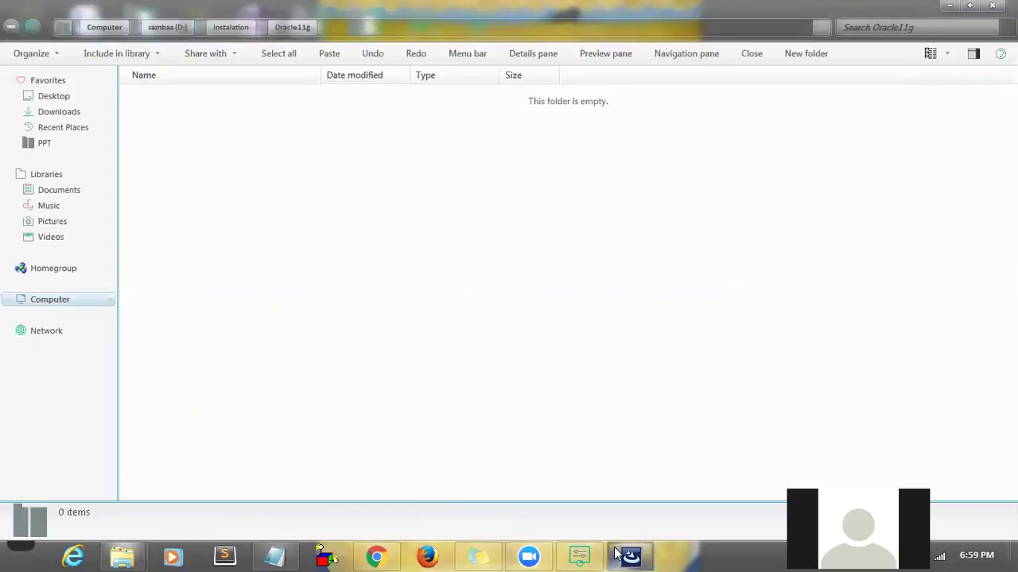
click(616, 550)
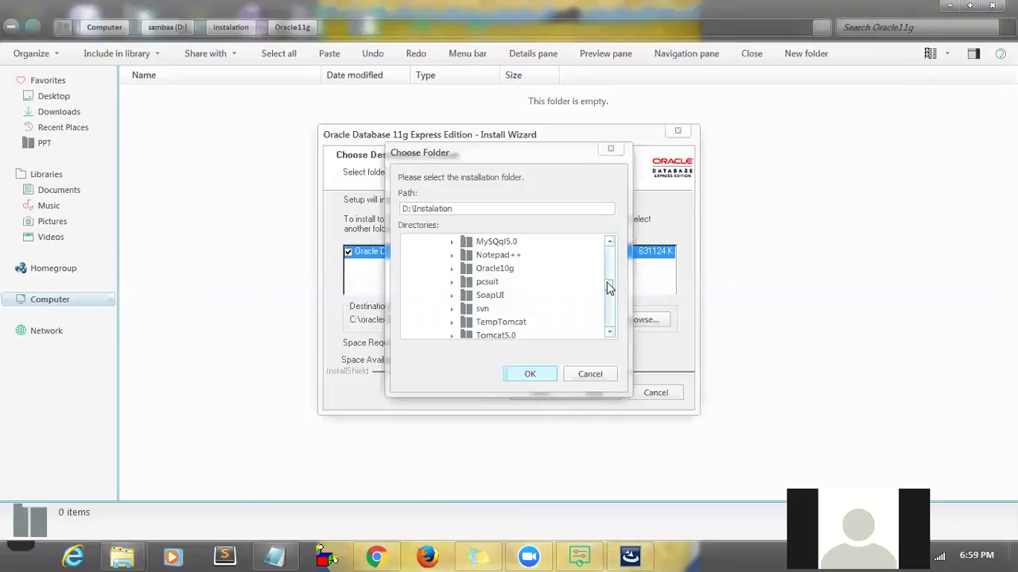
- Navigate the folder chooser's drive tree, collapsing the C: and D: drive lists
scroll(609, 288, up, 3)
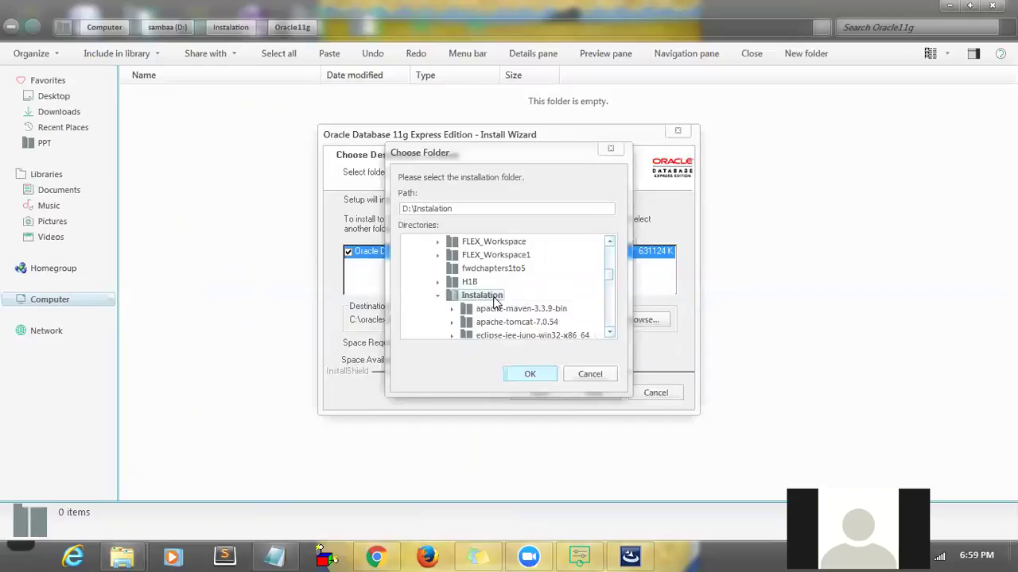
click(611, 333)
click(612, 333)
click(612, 333)
click(611, 333)
click(611, 333)
click(611, 333)
click(611, 334)
click(611, 333)
click(611, 333)
click(611, 333)
click(611, 333)
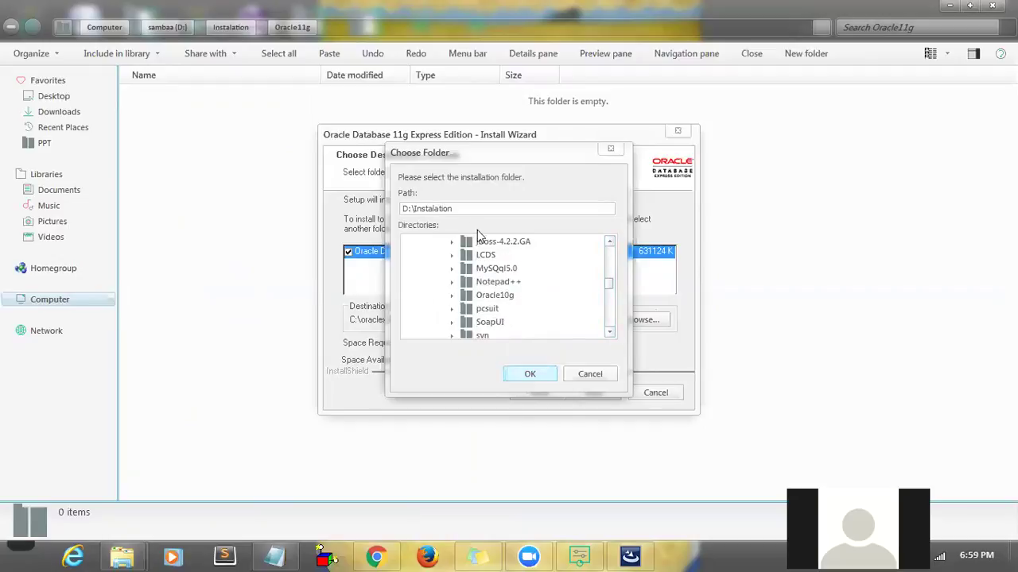
drag(612, 283, 608, 261)
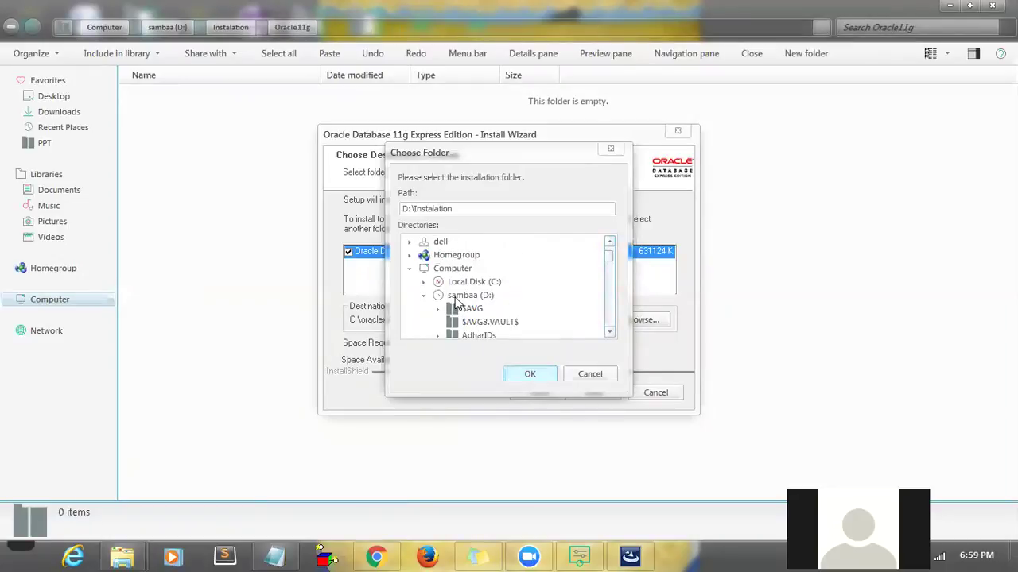
click(456, 299)
click(426, 301)
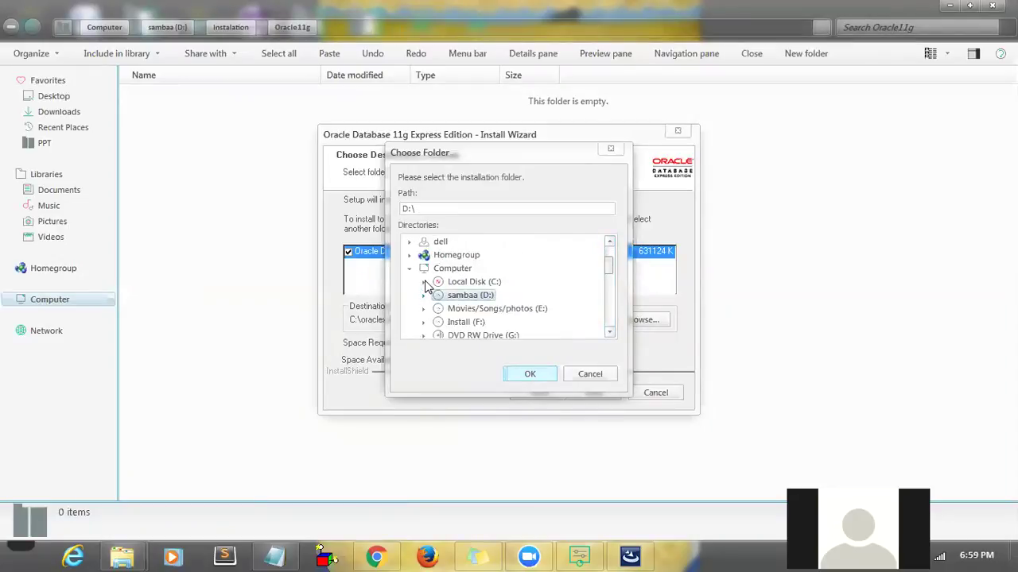
click(424, 282)
click(426, 242)
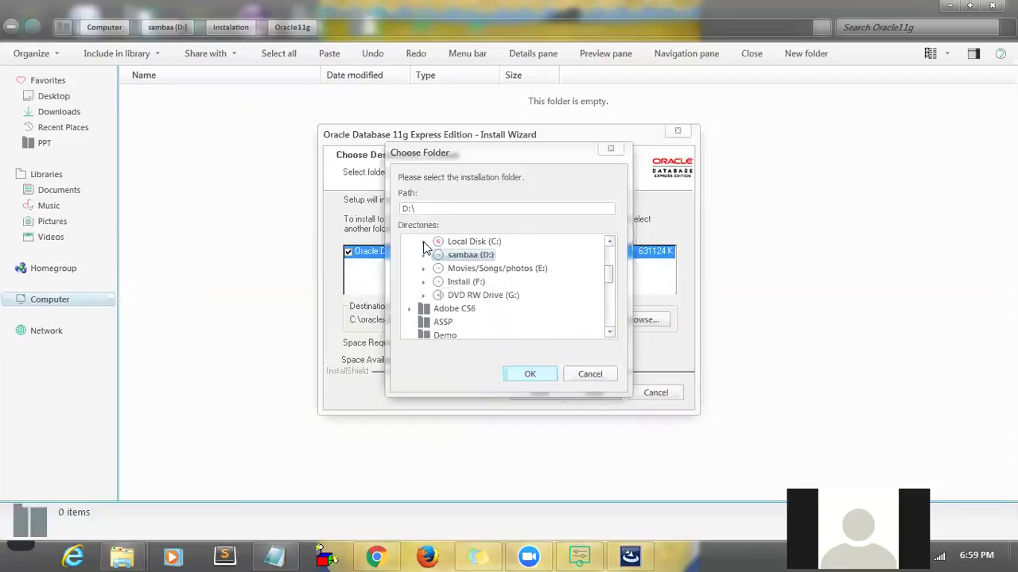
- Expand sambaa (D:), browse the Instalation subfolders, then cancel the folder chooser
click(424, 256)
click(467, 296)
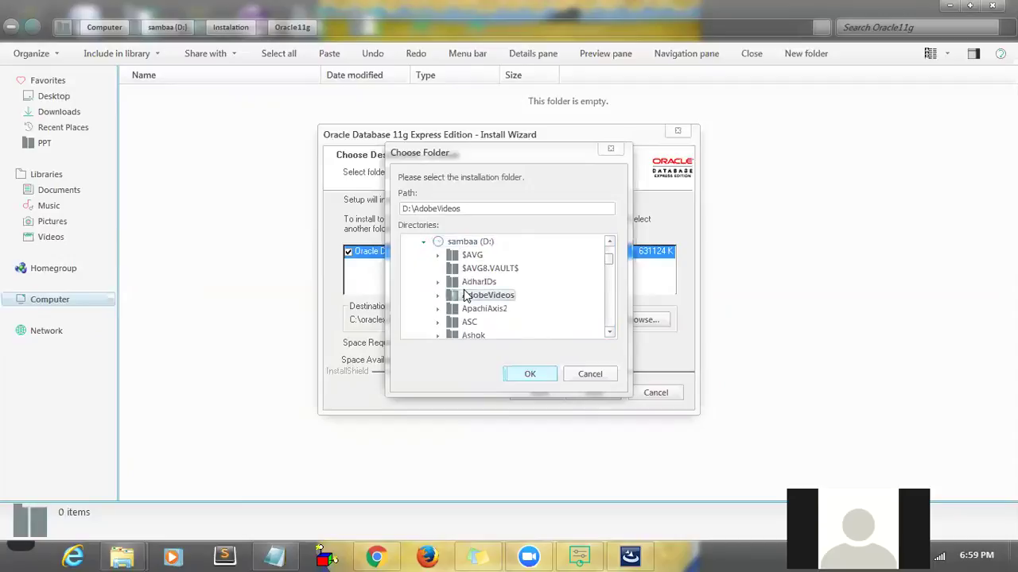
key(i)
key(Down)
key(Down)
key(Down)
key(Down)
key(Down)
key(Down)
key(Down)
key(Down)
key(Down)
key(Down)
key(Down)
key(Down)
key(Down)
key(Down)
key(Down)
key(Down)
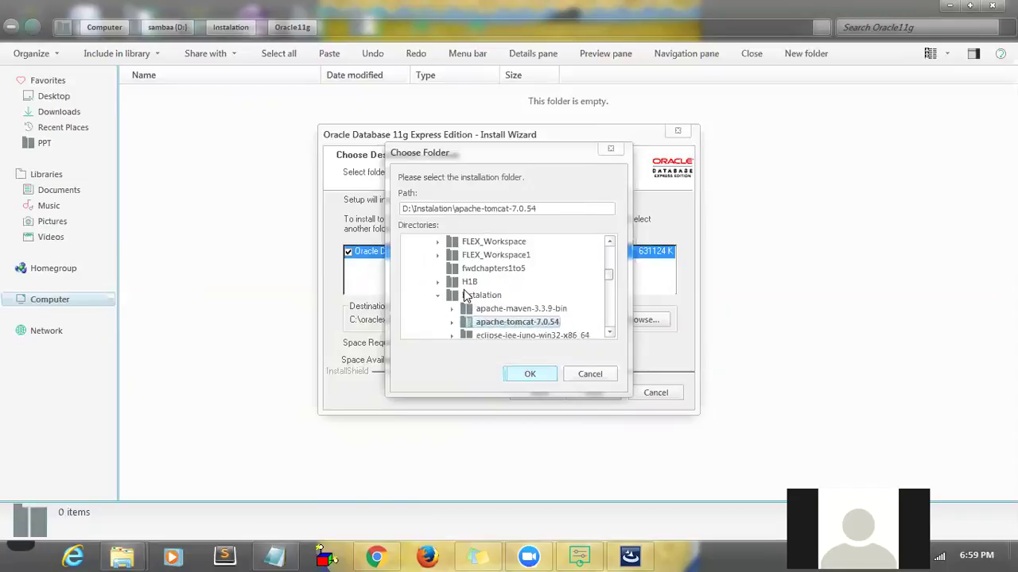
key(Down)
key(Down)
key(Down)
key(Down)
key(Down)
key(Up)
key(Up)
key(Up)
key(Up)
key(Up)
key(Up)
key(Up)
key(Up)
key(Up)
key(Up)
key(Up)
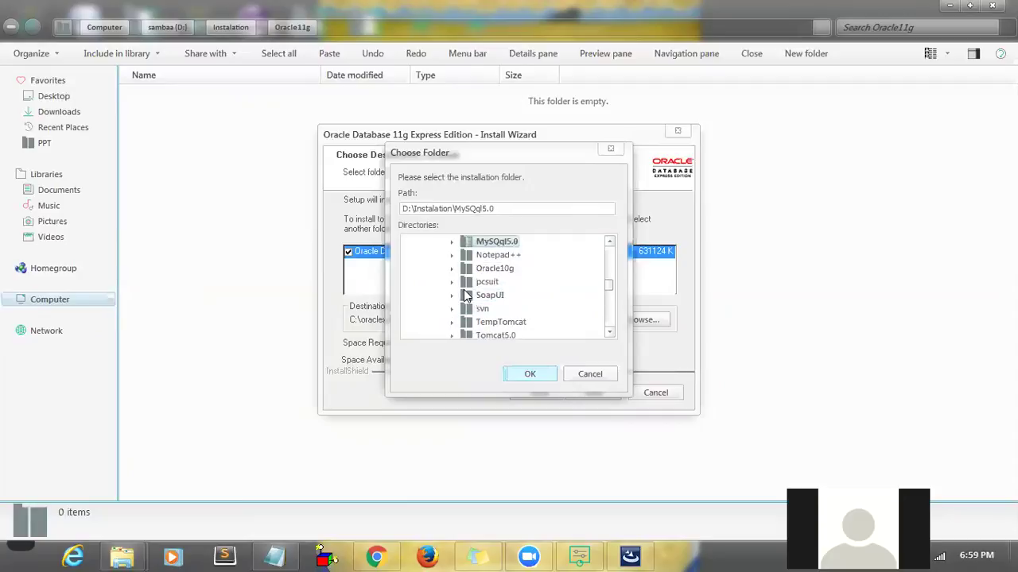
click(611, 152)
- Reopen the folder chooser and pick D:\Instalation\Oracle11g as the destination
click(640, 320)
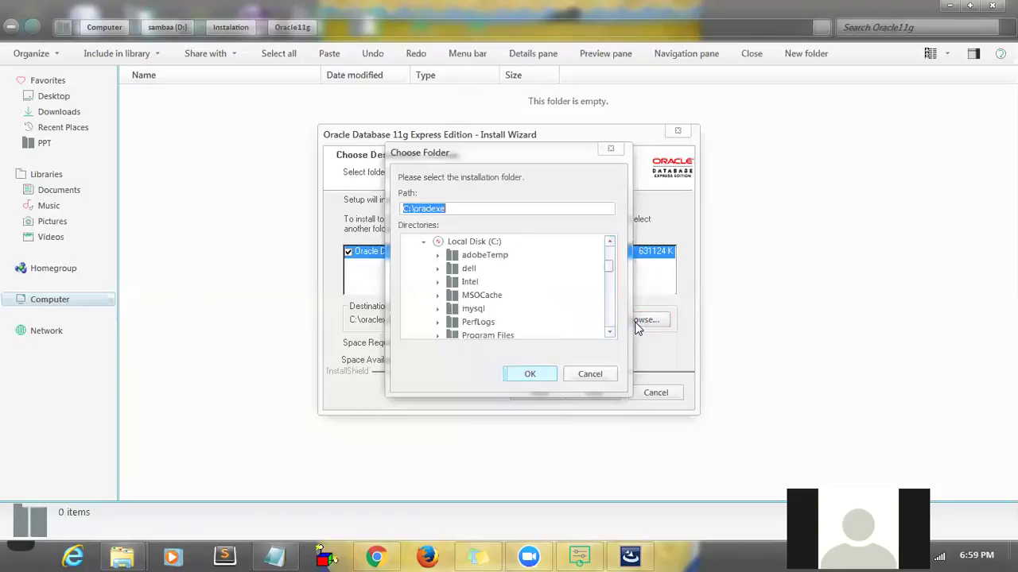
mouse_move(608, 275)
mouse_down()
mouse_move(609, 289)
mouse_move(607, 271)
mouse_up()
click(422, 241)
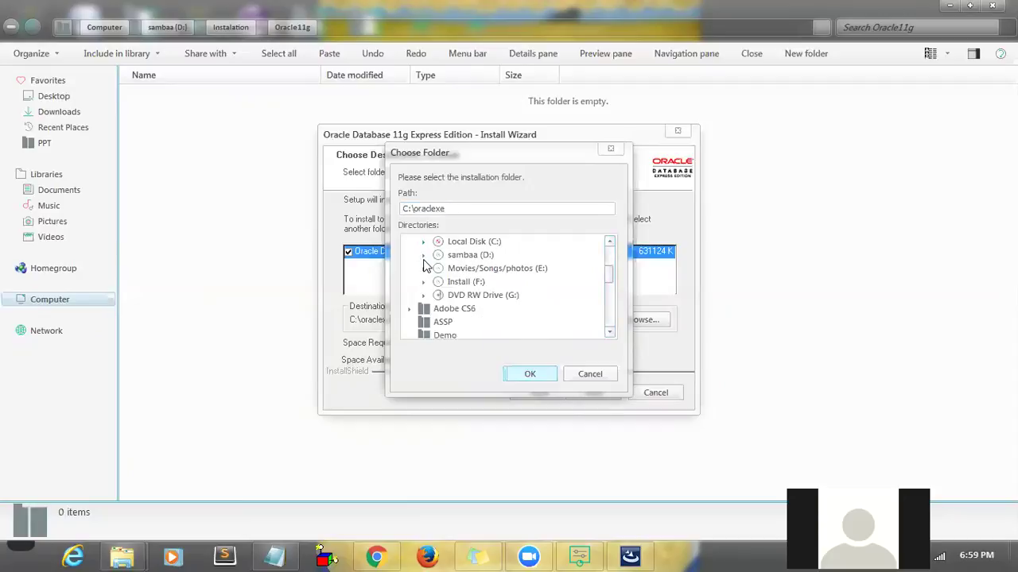
click(424, 255)
click(467, 284)
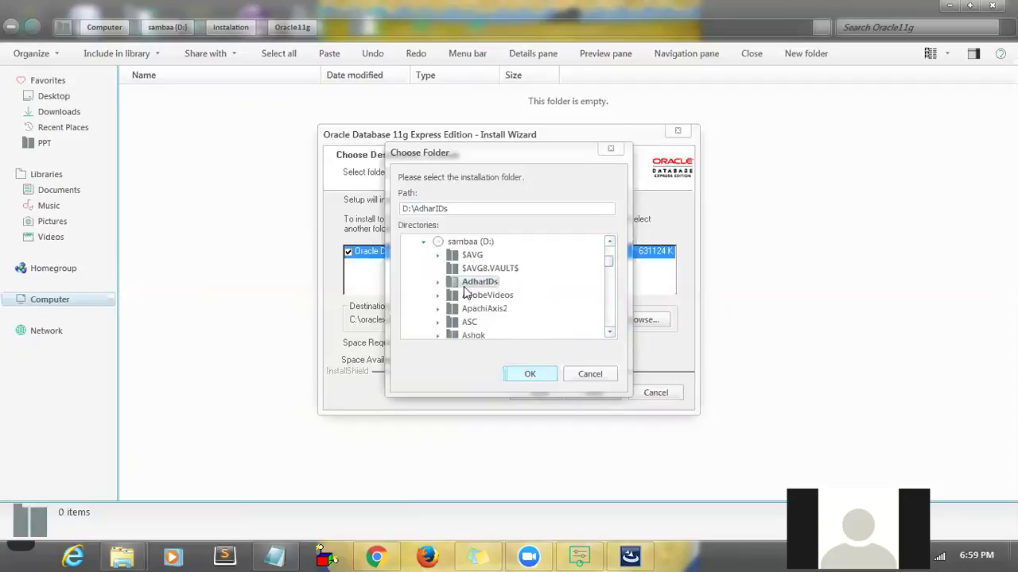
key(i)
key(Right)
key(Right)
key(Down)
key(Down)
key(Down)
key(Down)
key(Down)
key(Down)
key(Down)
key(Down)
key(Down)
key(Down)
key(Down)
key(Down)
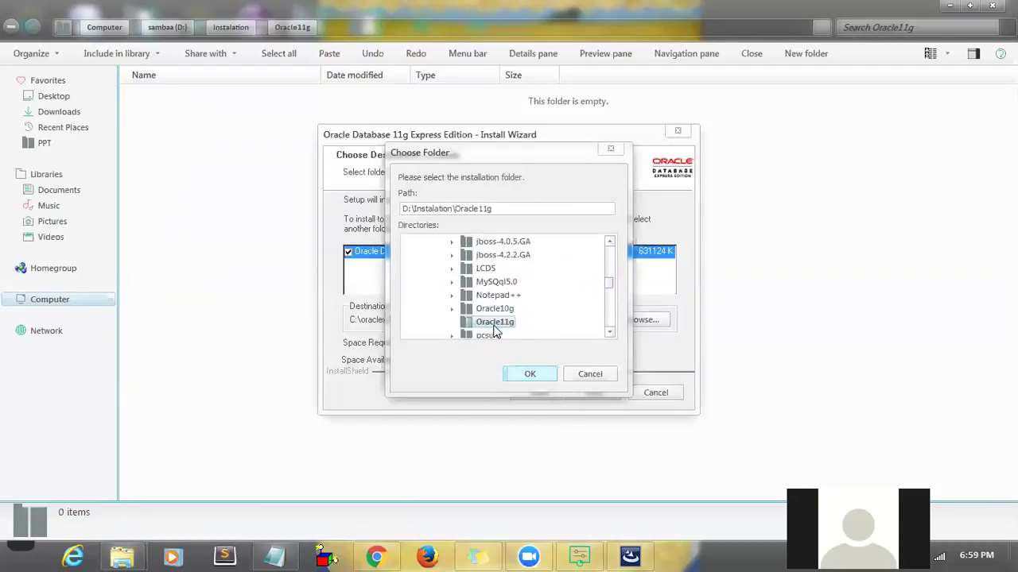
click(526, 375)
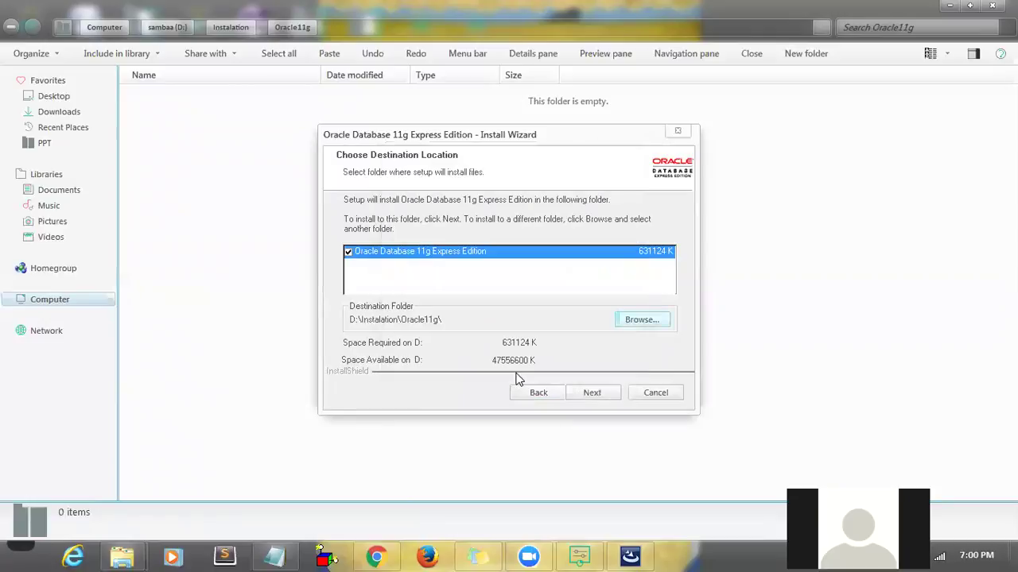
- Enter and confirm the SYS/SYSTEM password, reaching the summary with ports 1521, 2030, 8080
click(593, 393)
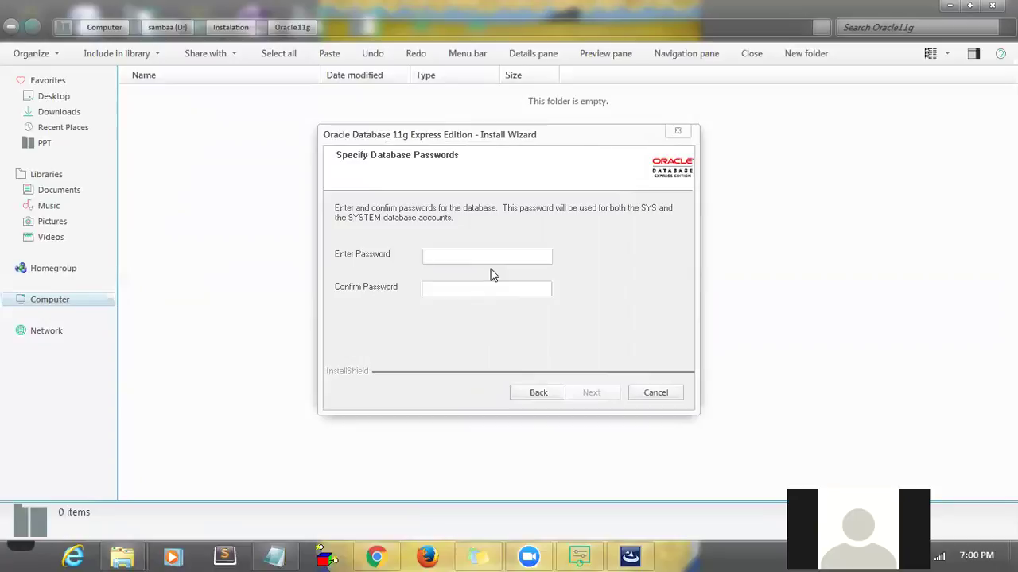
text(manager1)
click(492, 289)
text(manager)
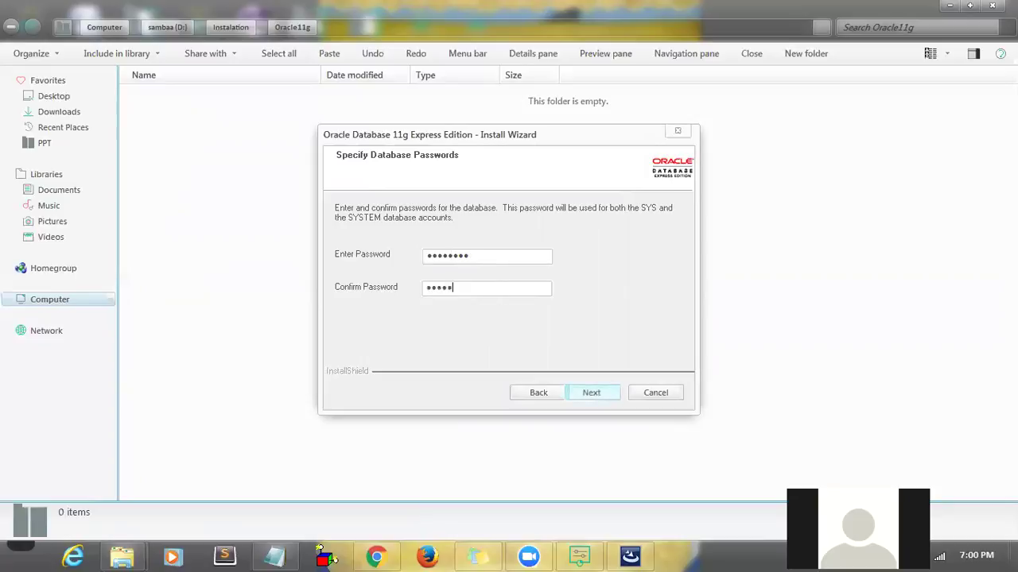
text(1)
click(597, 393)
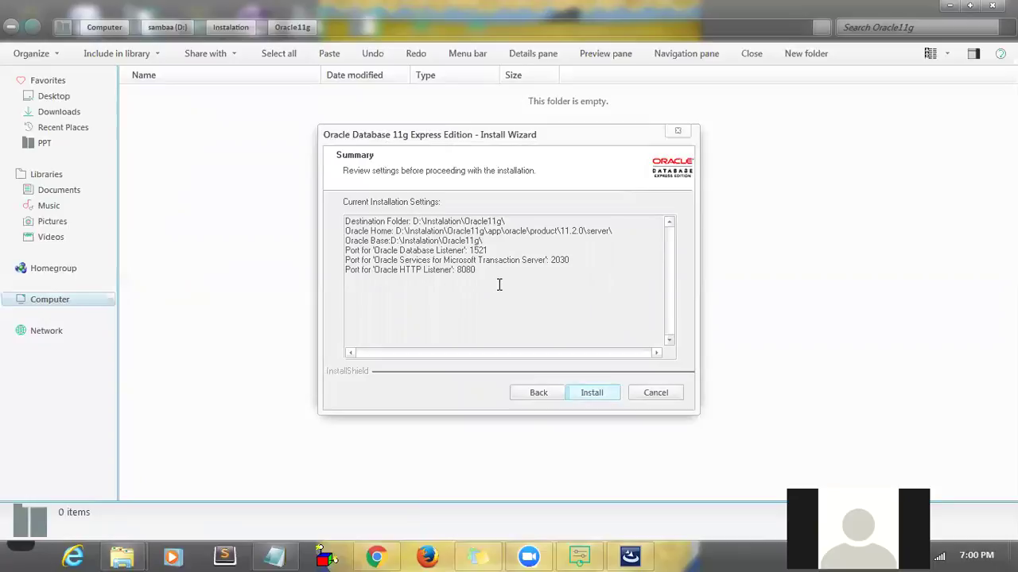
double_click(465, 270)
click(495, 274)
- Launch Paint by running mspaint from the Run box
key(super+r)
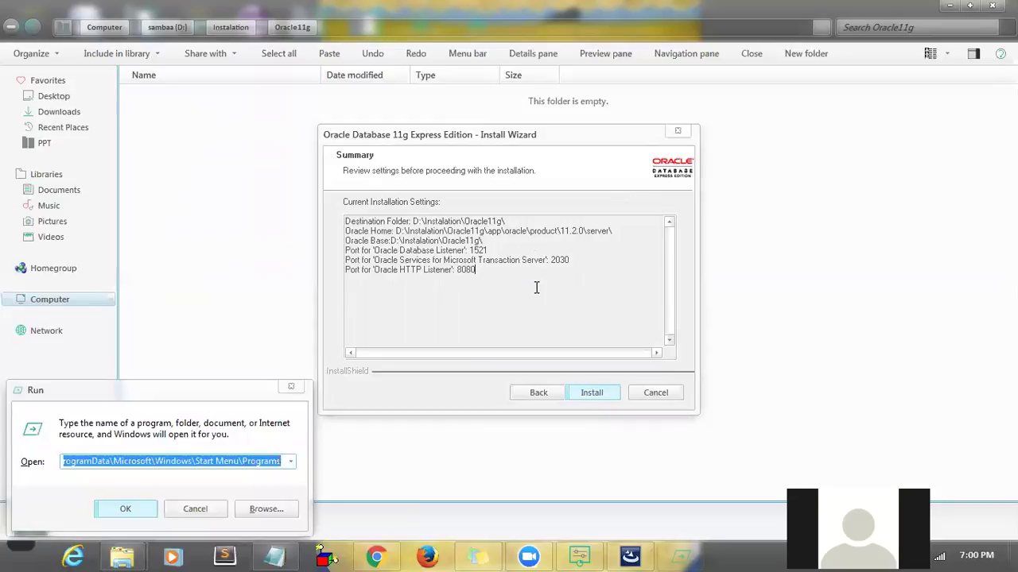
text(mspai)
key(BackSpace)
key(BackSpace)
key(BackSpace)
key(BackSpace)
key(BackSpace)
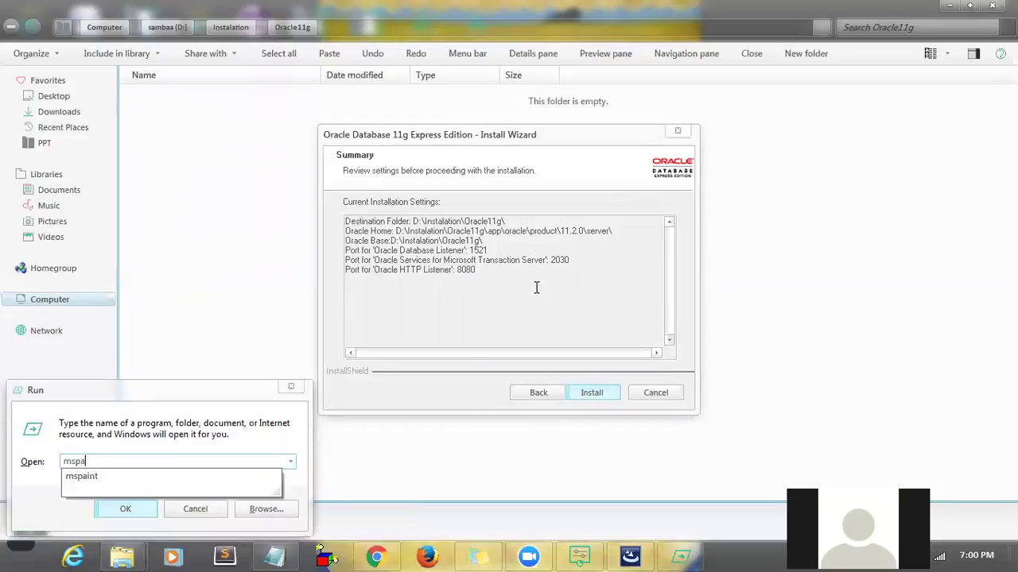
text(mspaint)
key(Return)
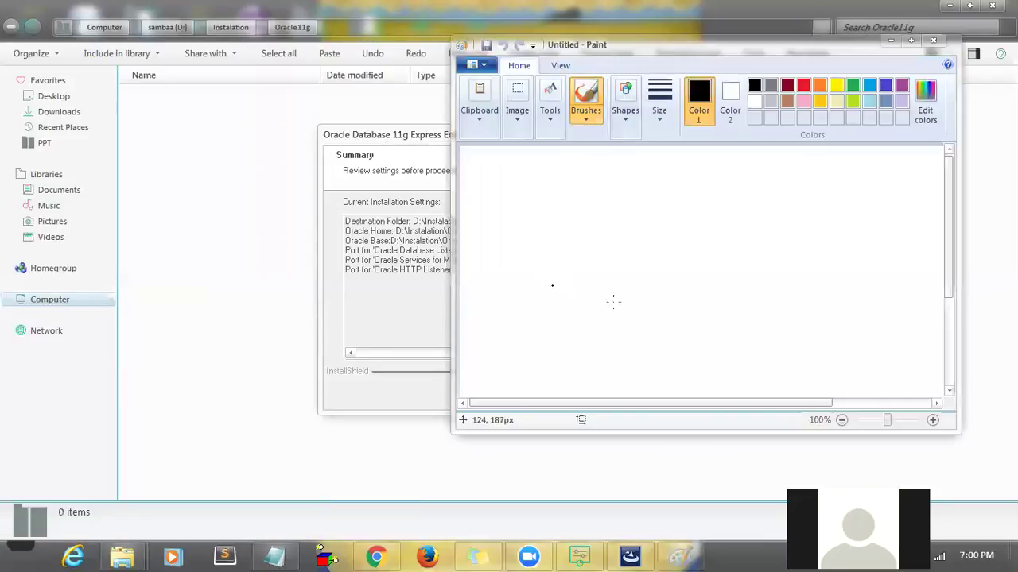
- Maximize Paint, save the picture as the JPEG Oracle.jpg, then close Paint
click(911, 40)
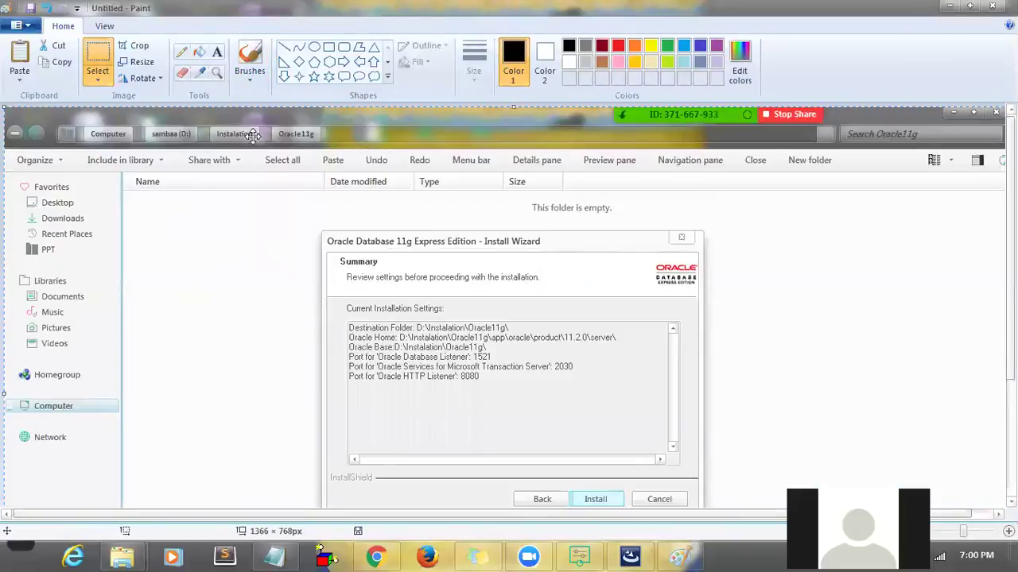
click(33, 26)
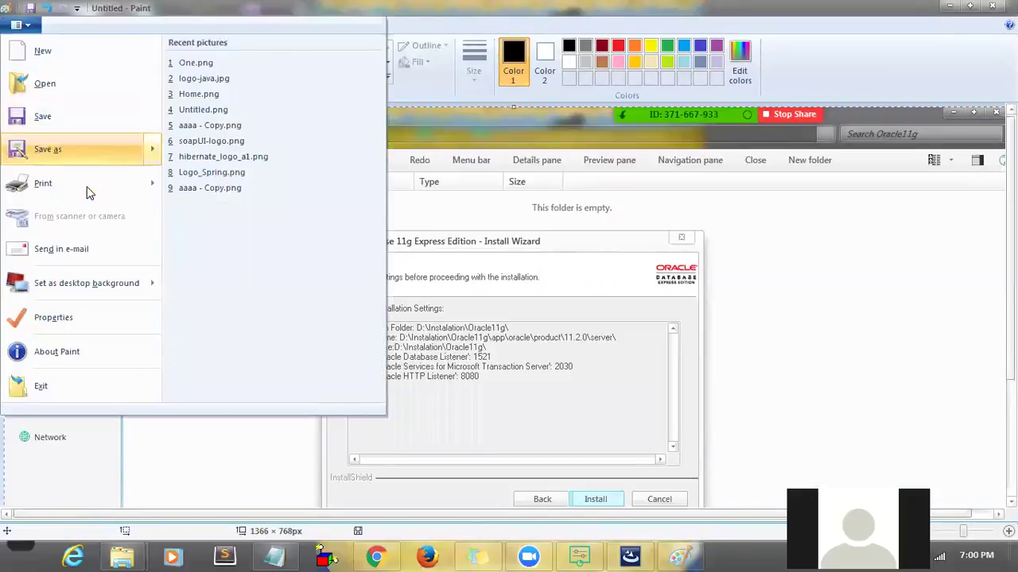
mouse_move(87, 150)
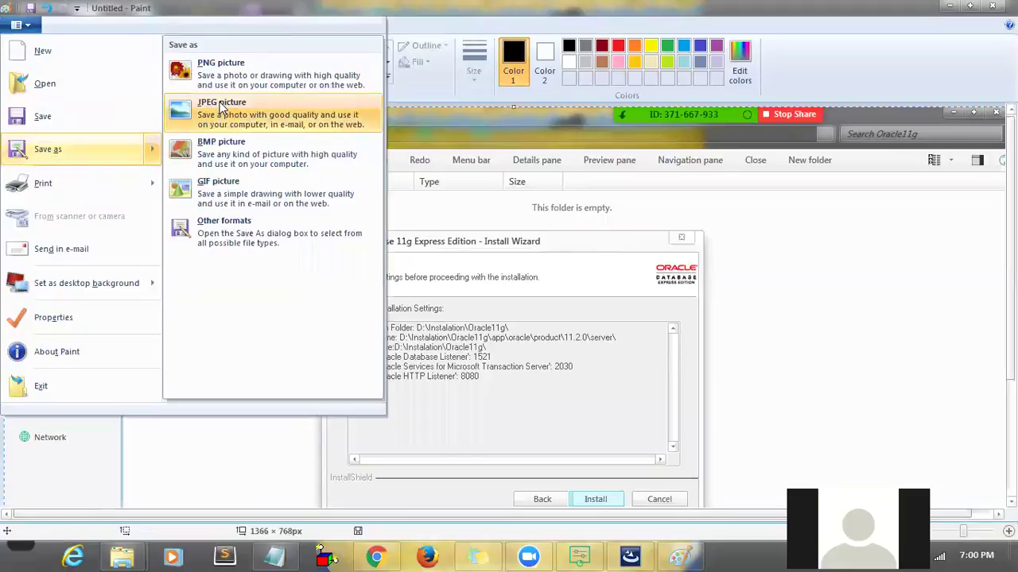
click(220, 103)
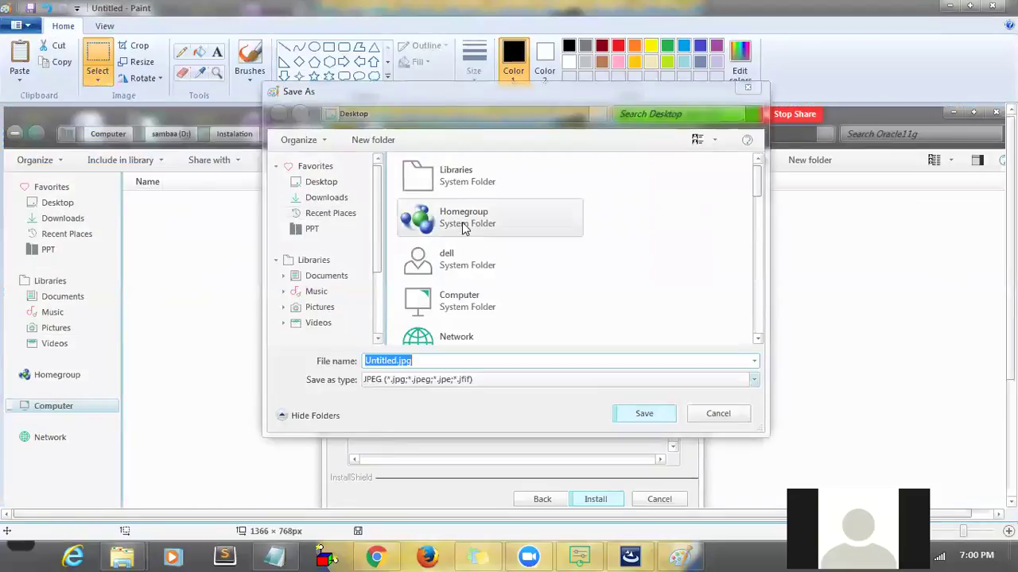
click(481, 355)
key(Home)
key(Delete)
key(Delete)
key(Delete)
key(Delete)
key(Delete)
key(Delete)
key(Delete)
key(Delete)
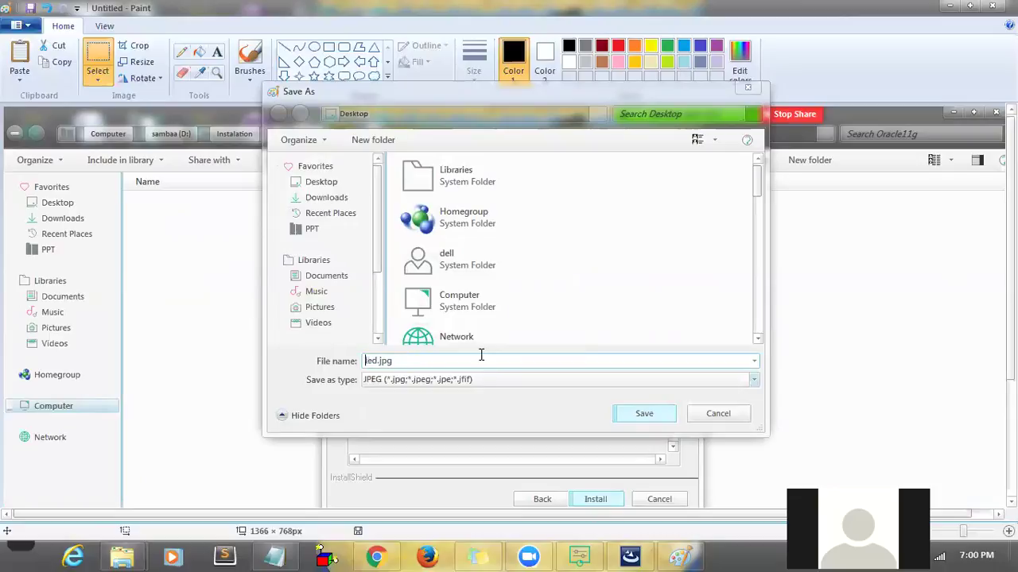
text(Oracle)
click(633, 418)
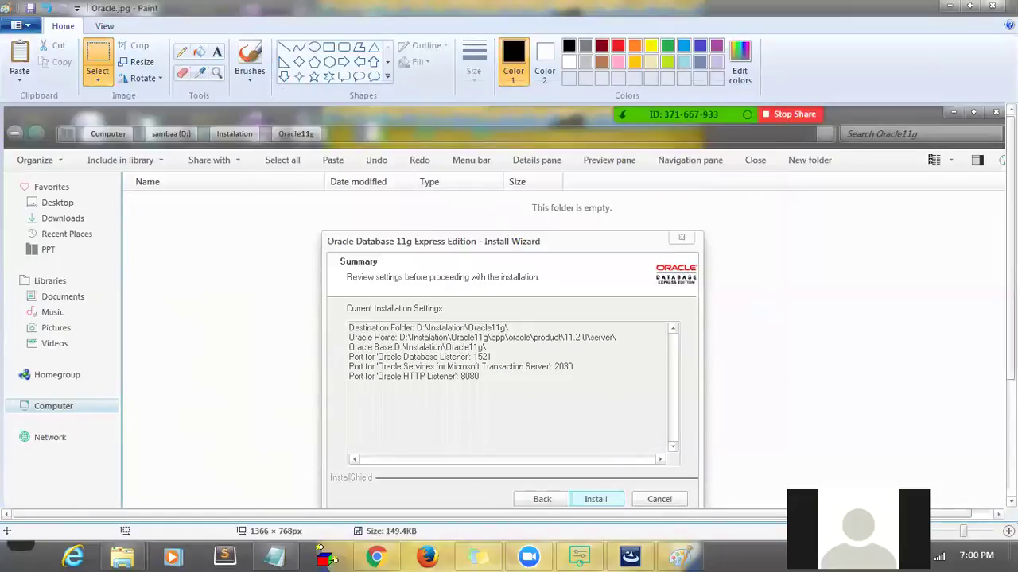
click(992, 6)
- Start the installation and let it run until services are being created and started
click(599, 398)
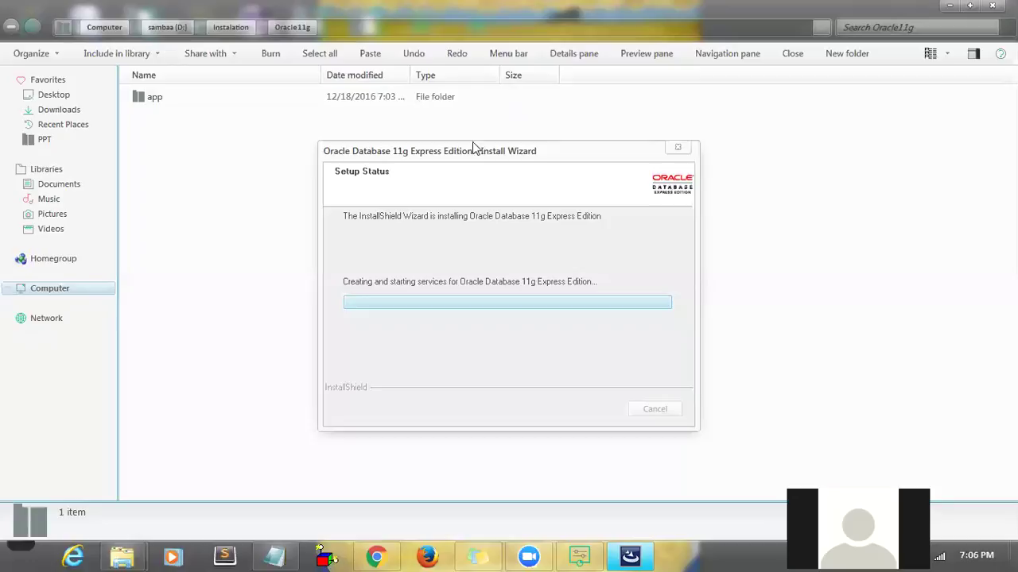
- Expand the Oracle Database 11g Express Edition folder under All Programs to view its entries
click(24, 550)
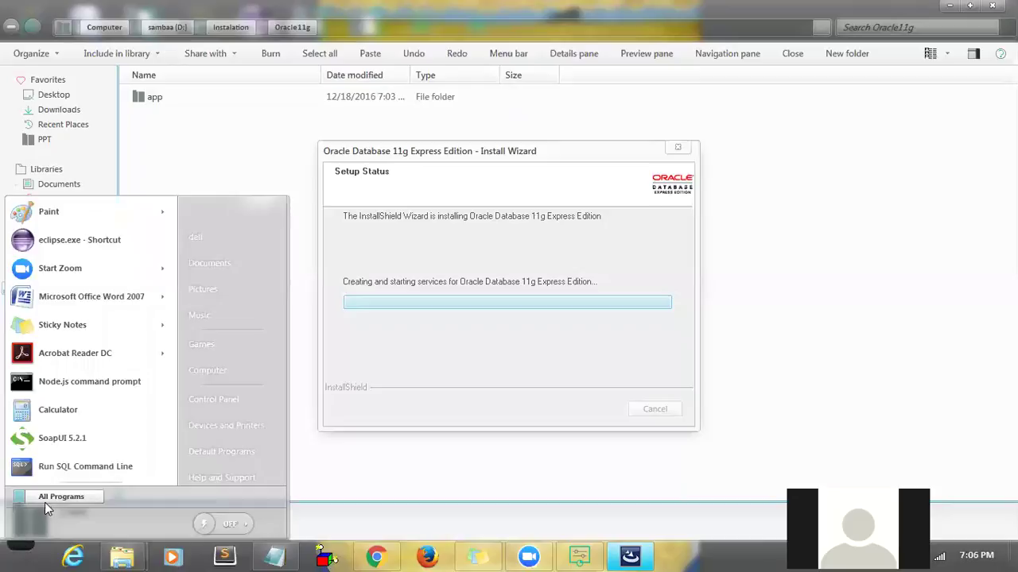
click(46, 497)
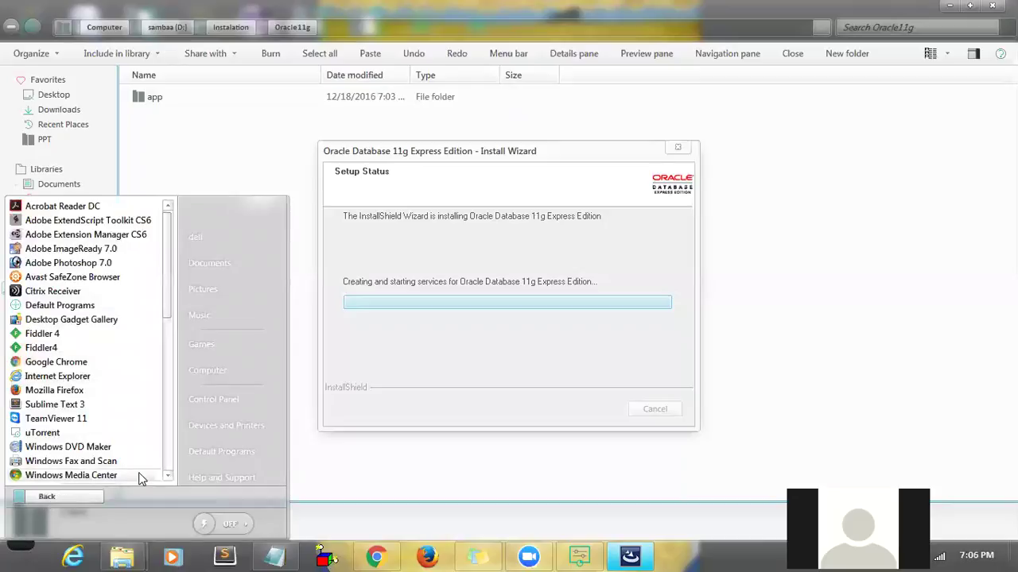
click(168, 476)
scroll(168, 476, down, 7)
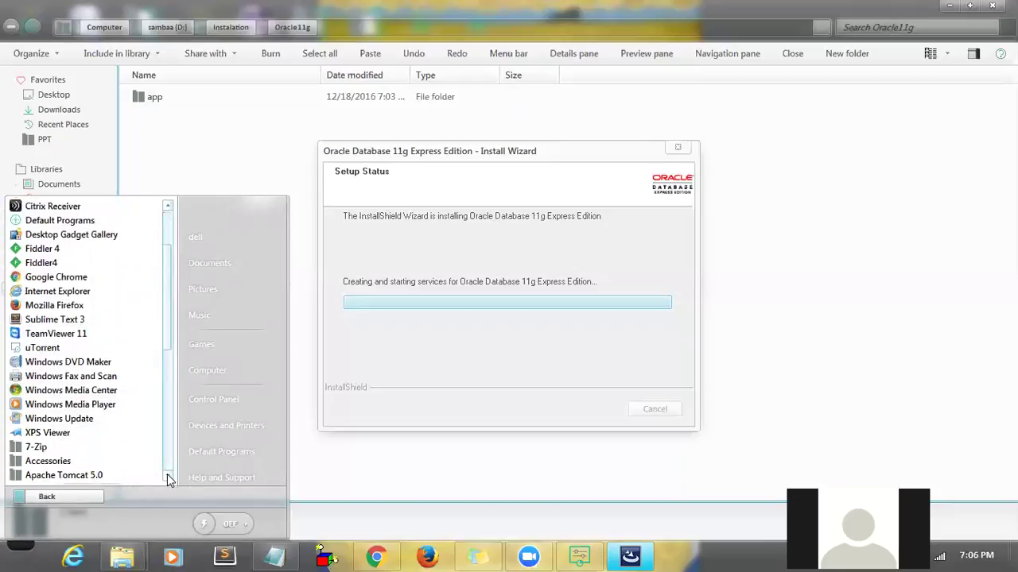
scroll(168, 480, down, 2)
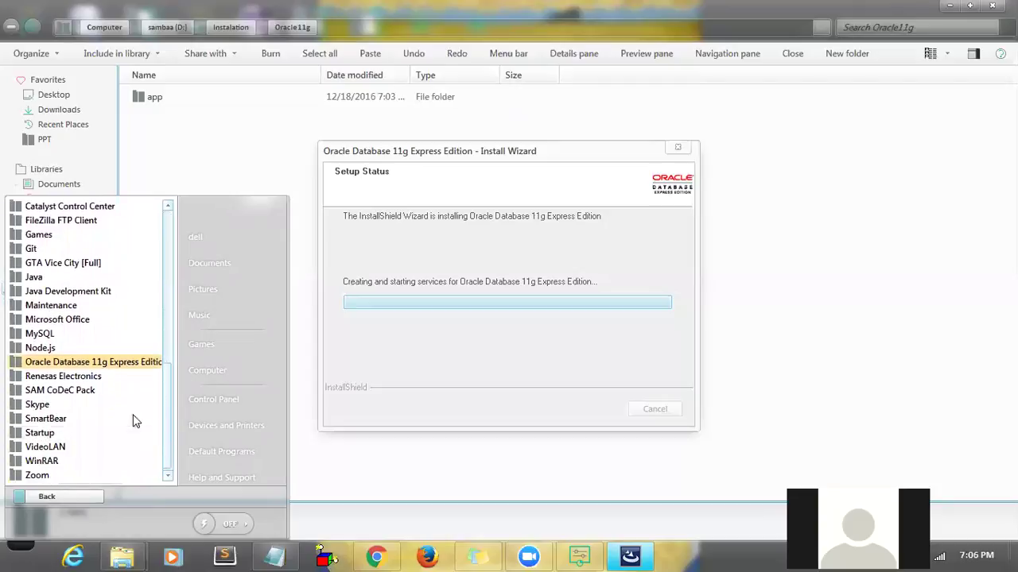
click(117, 364)
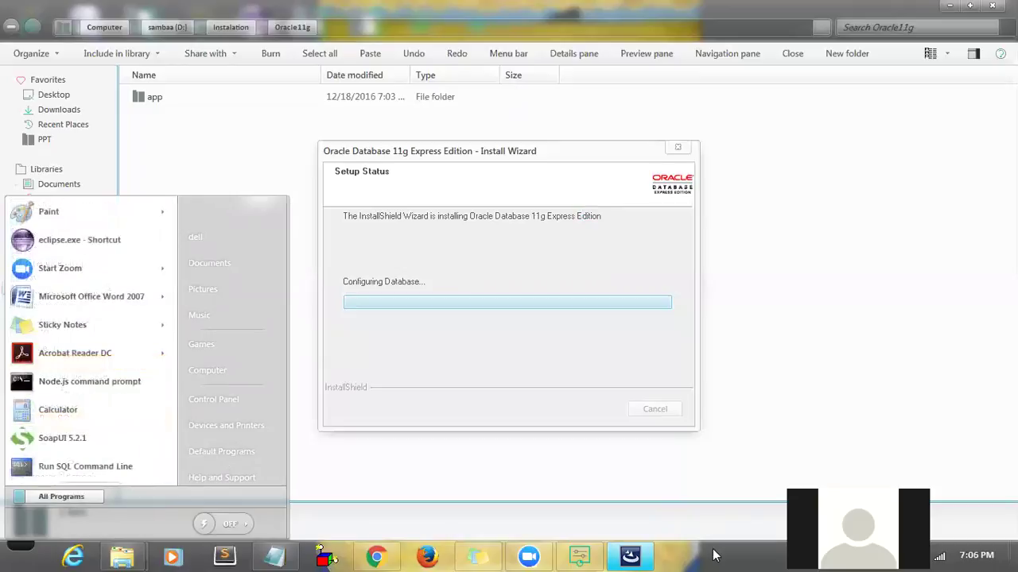
- Dismiss the Start menu with Esc while the database configures
key(Escape)
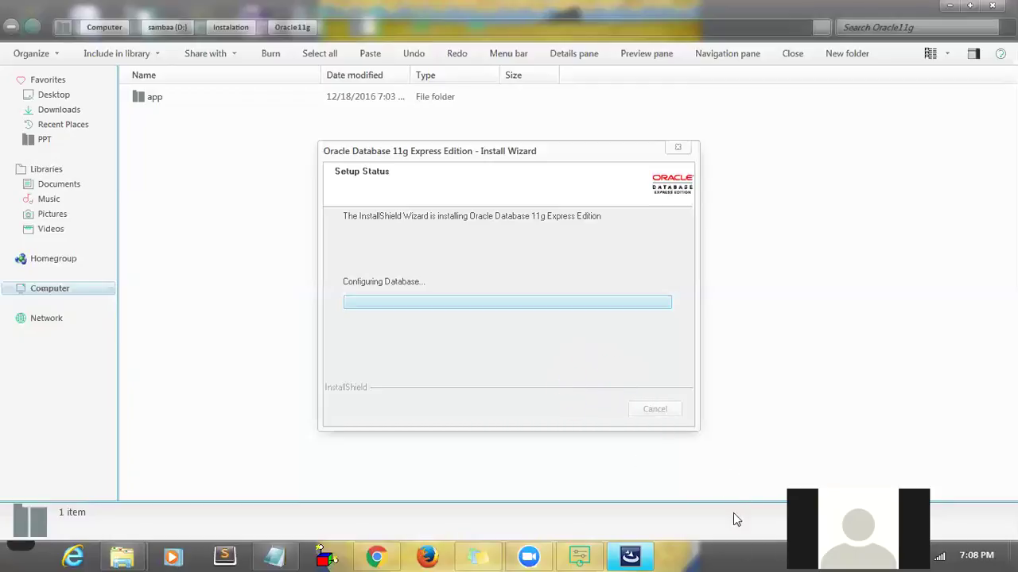
- Bring the installer forward and close Programs and Features from its taskbar thumbnail
mouse_move(628, 555)
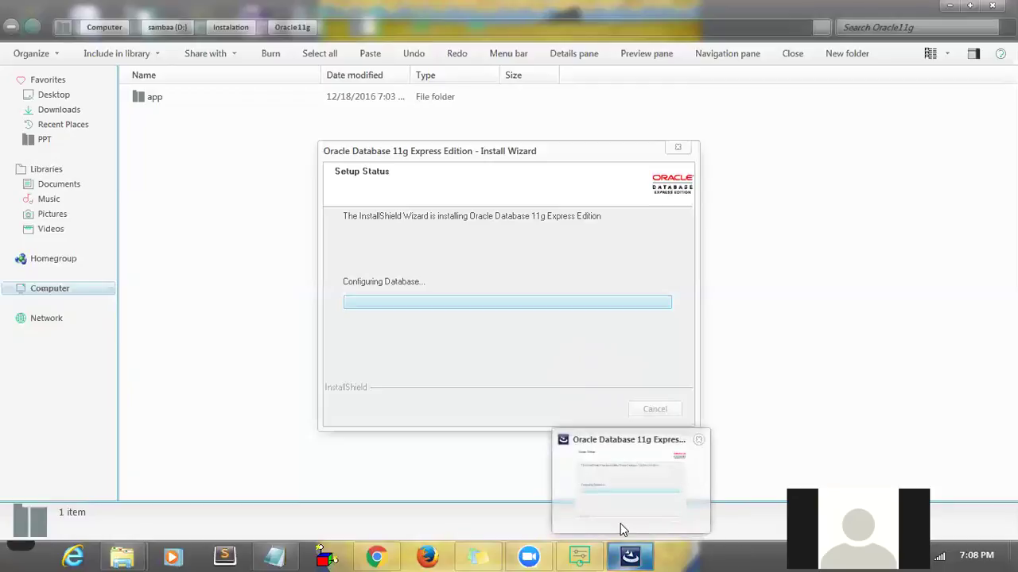
click(619, 523)
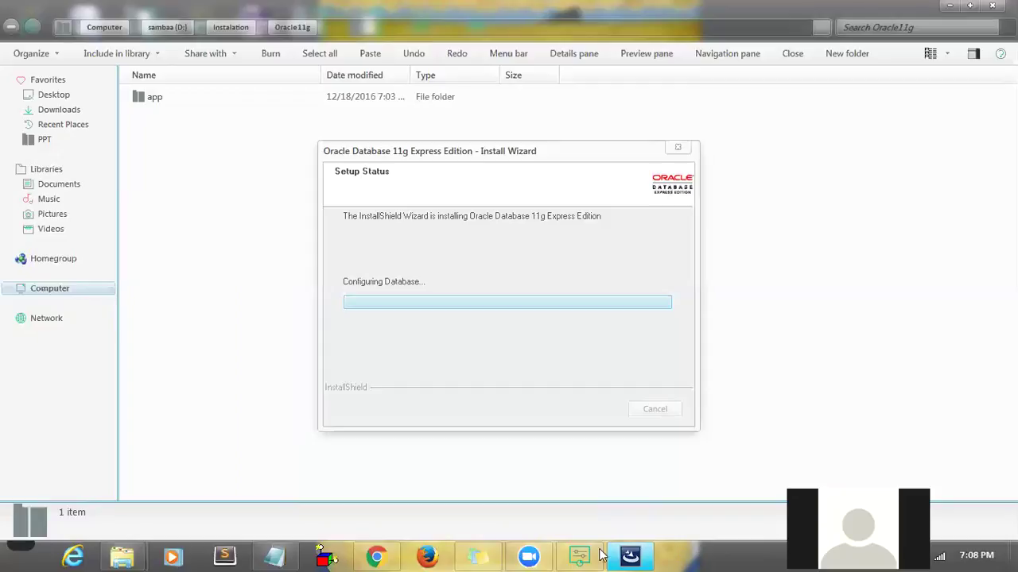
mouse_move(127, 554)
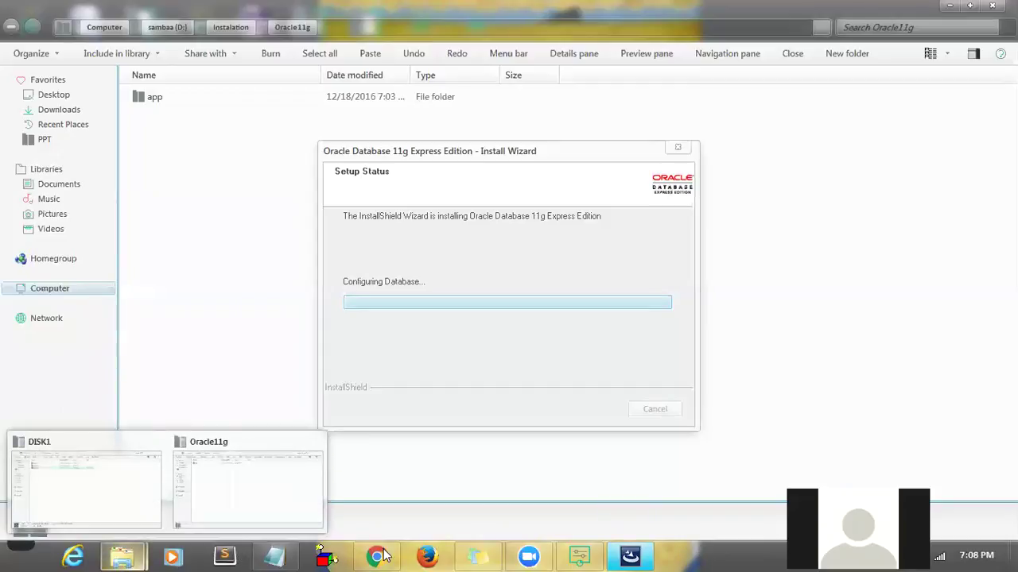
mouse_move(545, 554)
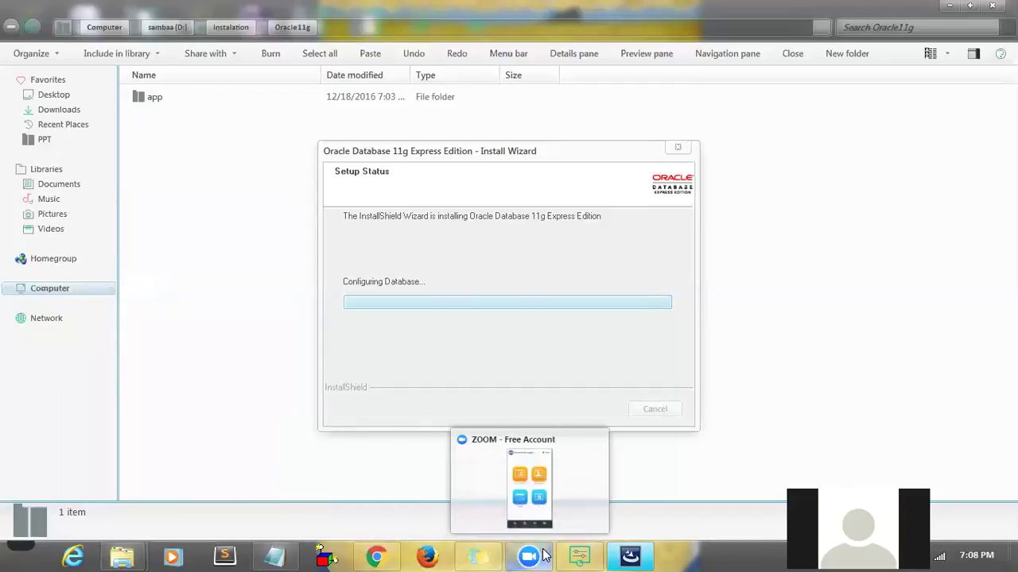
mouse_move(580, 556)
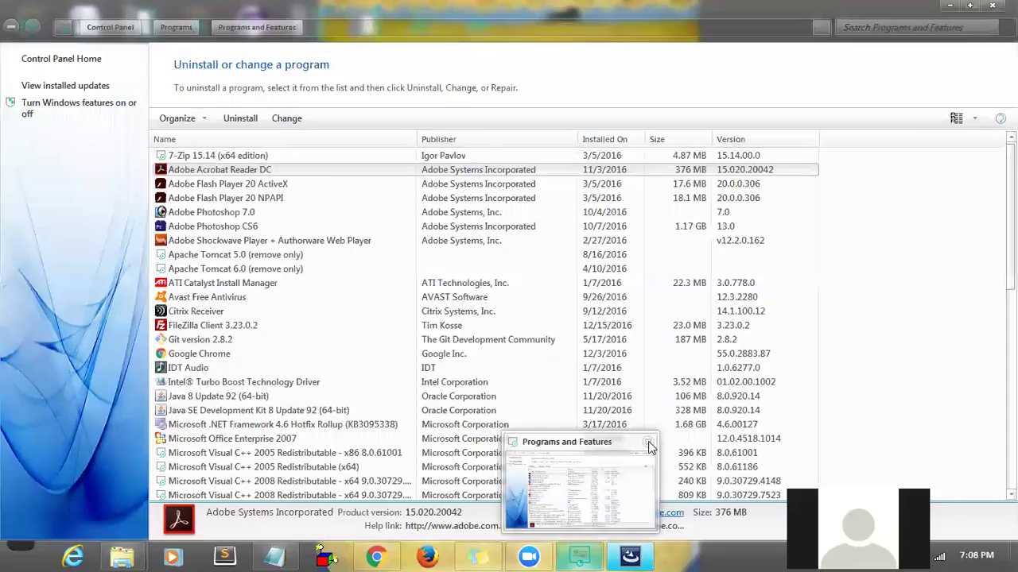
click(649, 443)
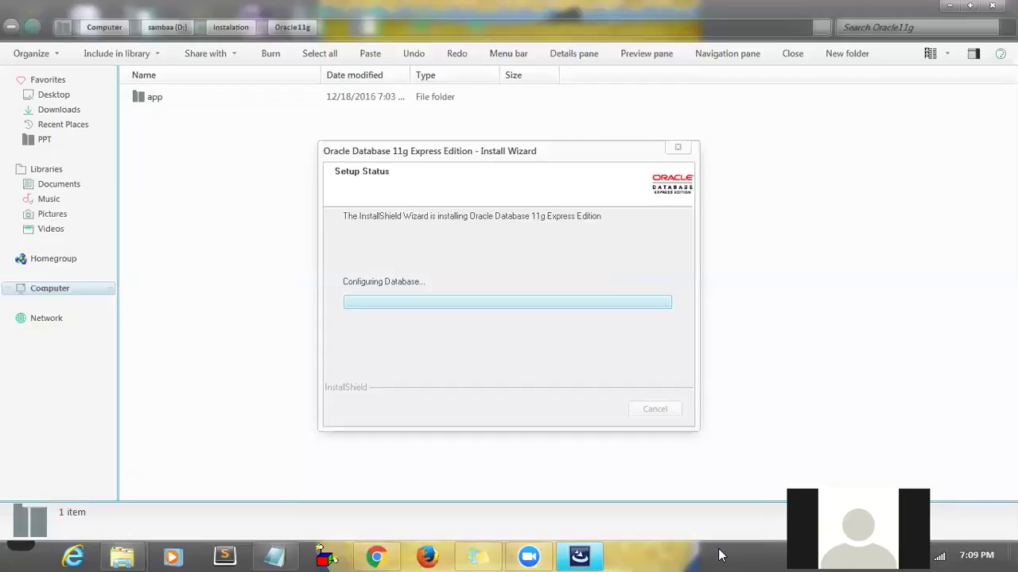
- Refresh and close the DISK1 installer folder, then refresh the desktop
click(991, 6)
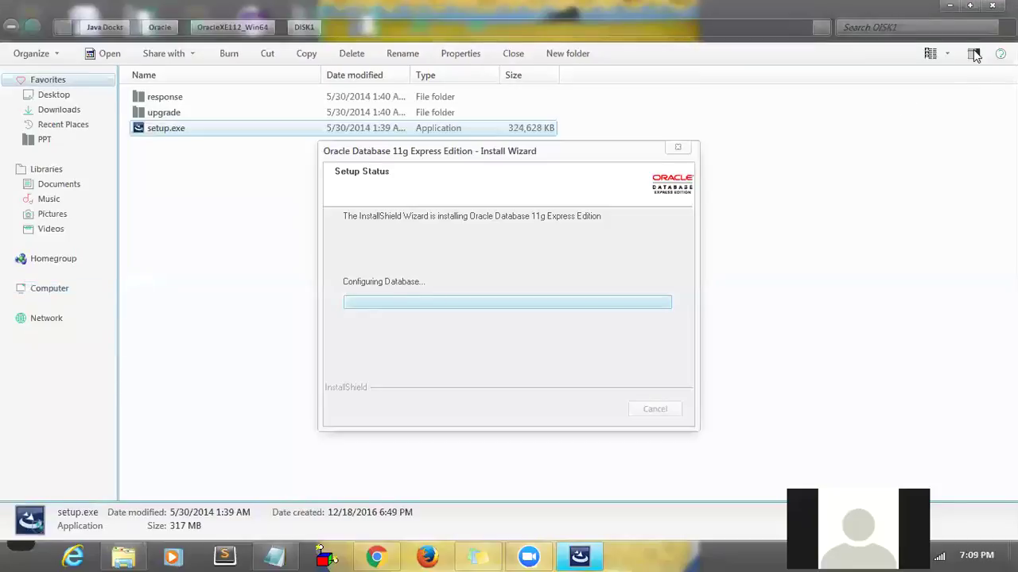
right_click(925, 122)
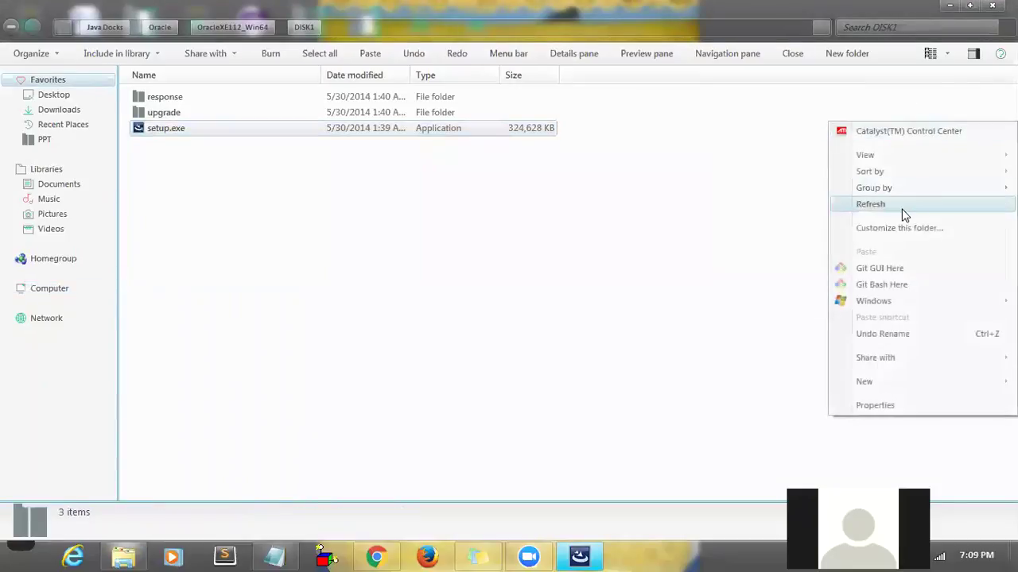
click(904, 208)
right_click(904, 215)
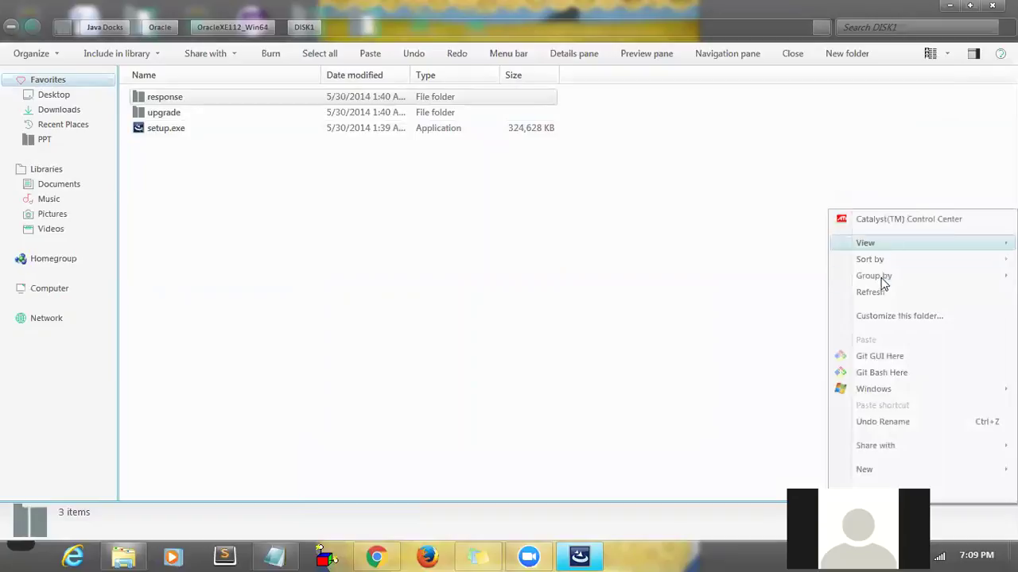
click(871, 292)
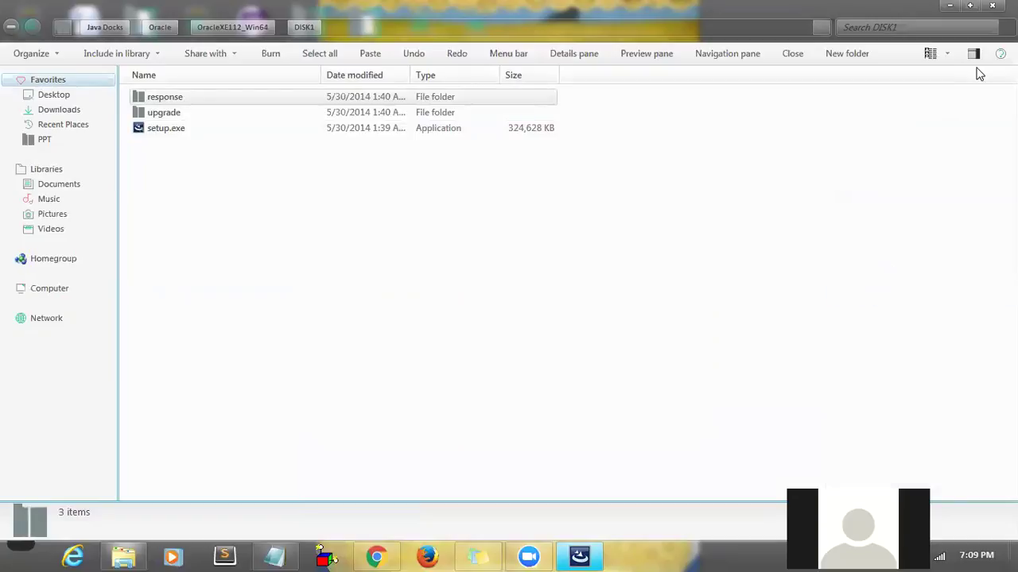
click(991, 5)
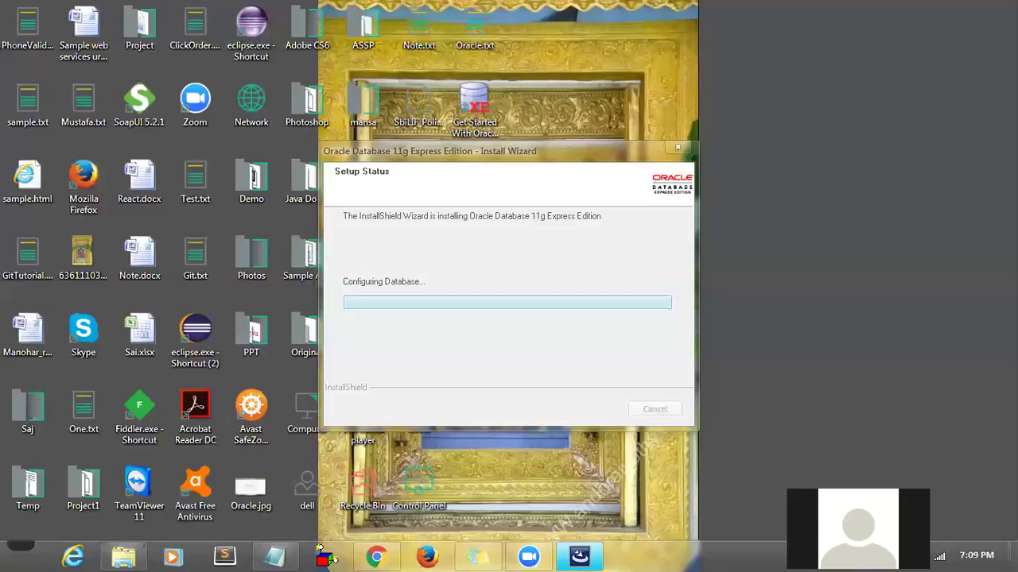
right_click(895, 138)
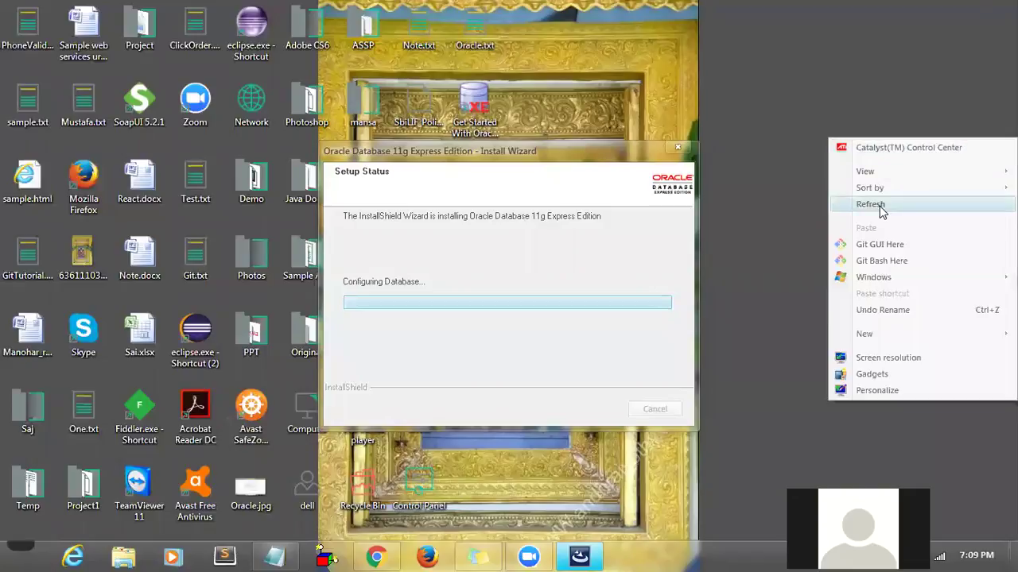
click(870, 205)
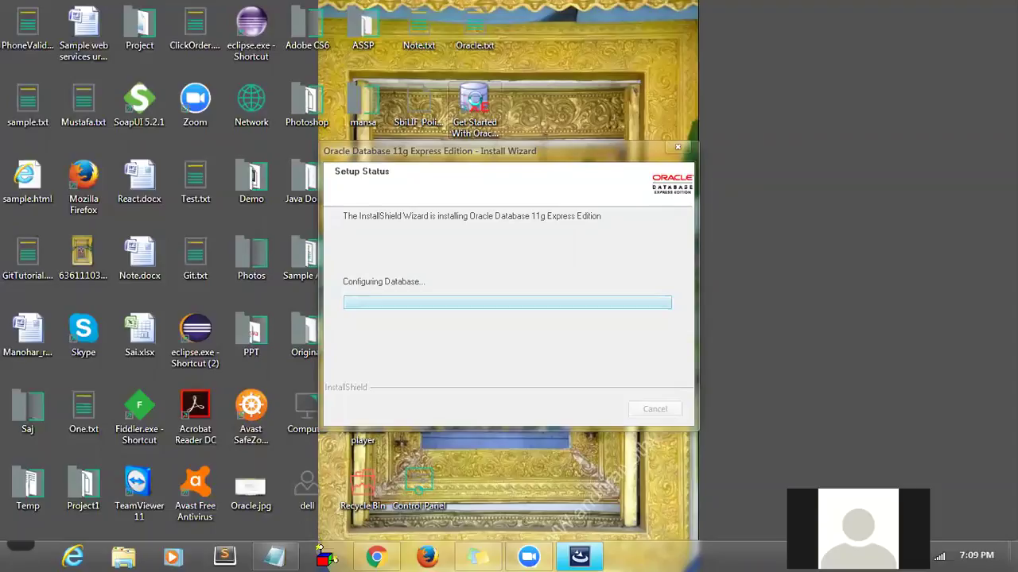
right_click(477, 104)
click(530, 330)
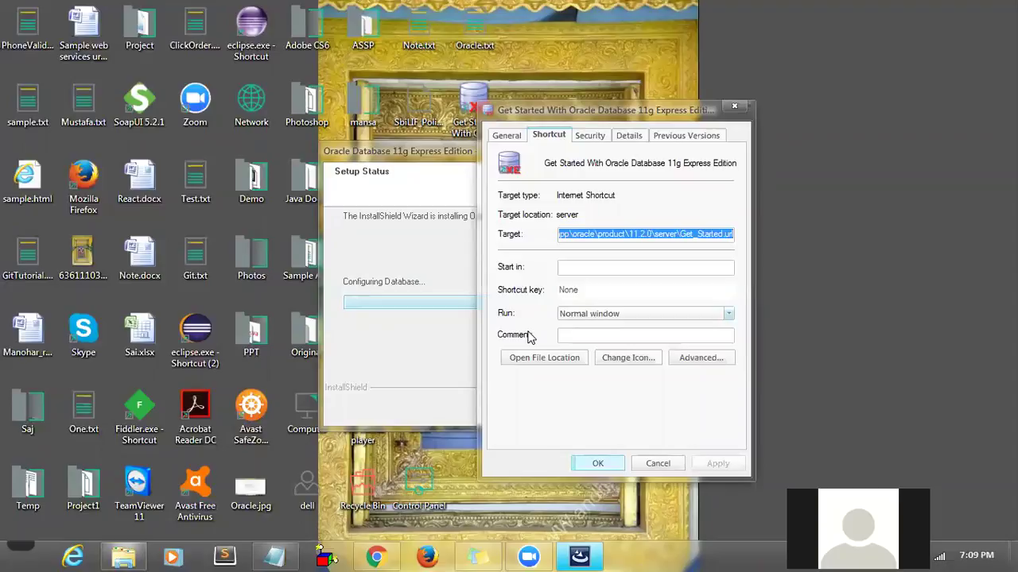
click(570, 235)
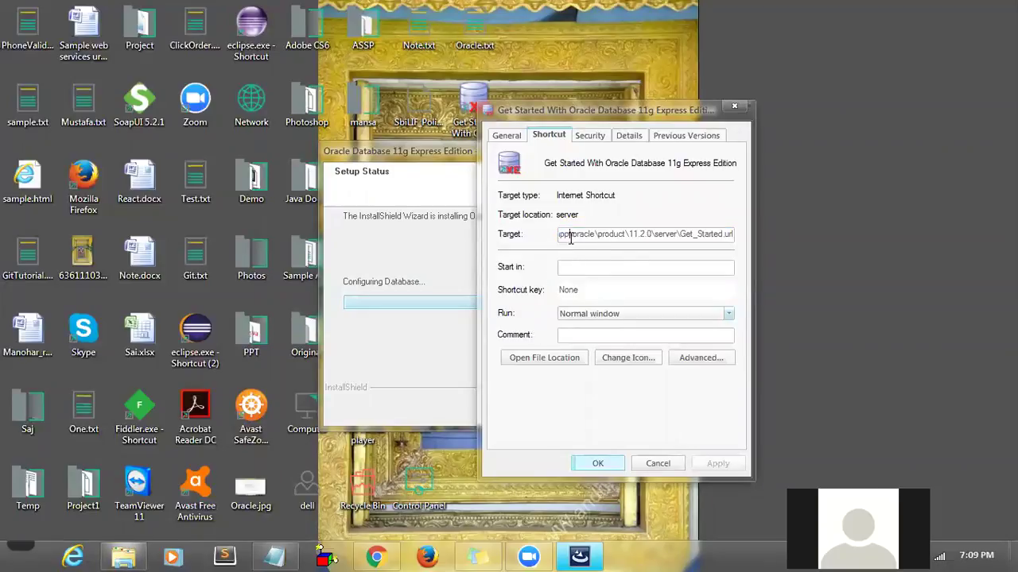
key(Home)
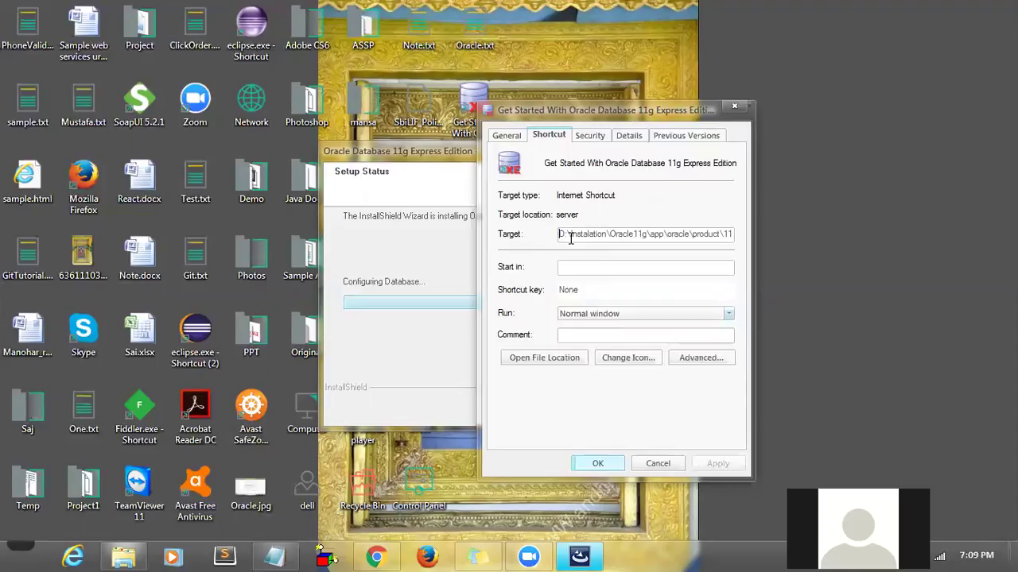
click(734, 105)
right_click(736, 104)
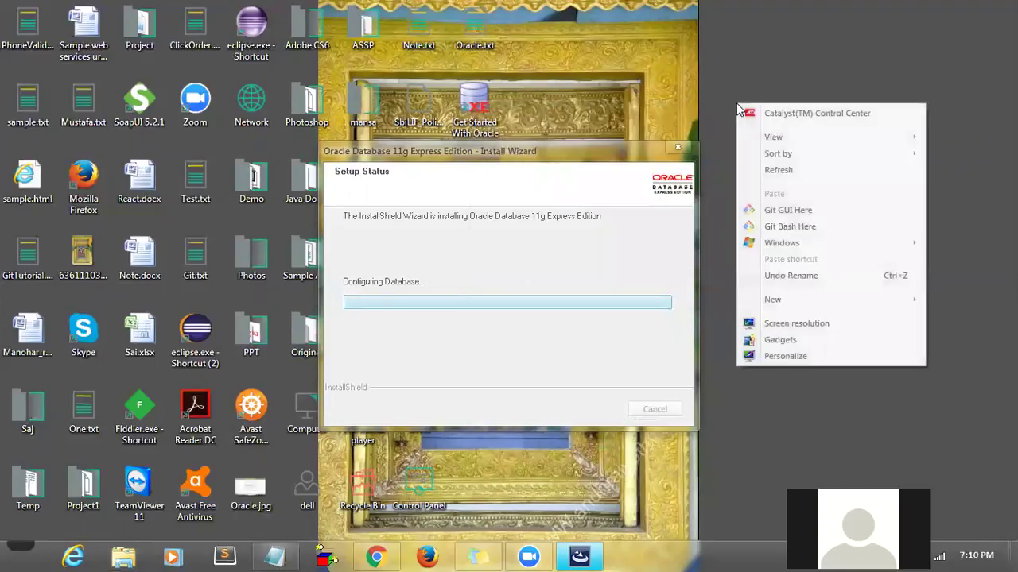
click(759, 168)
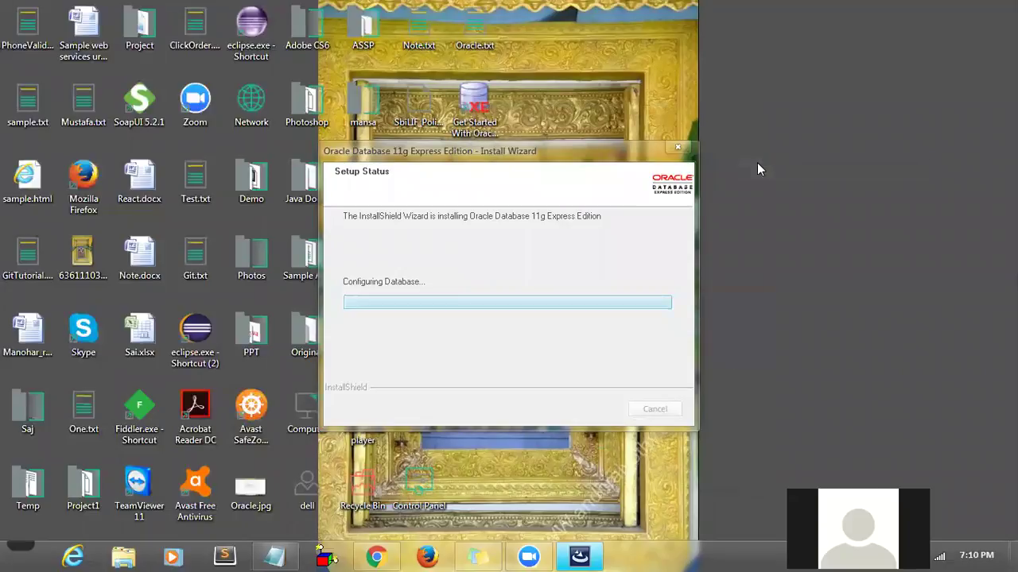
right_click(757, 162)
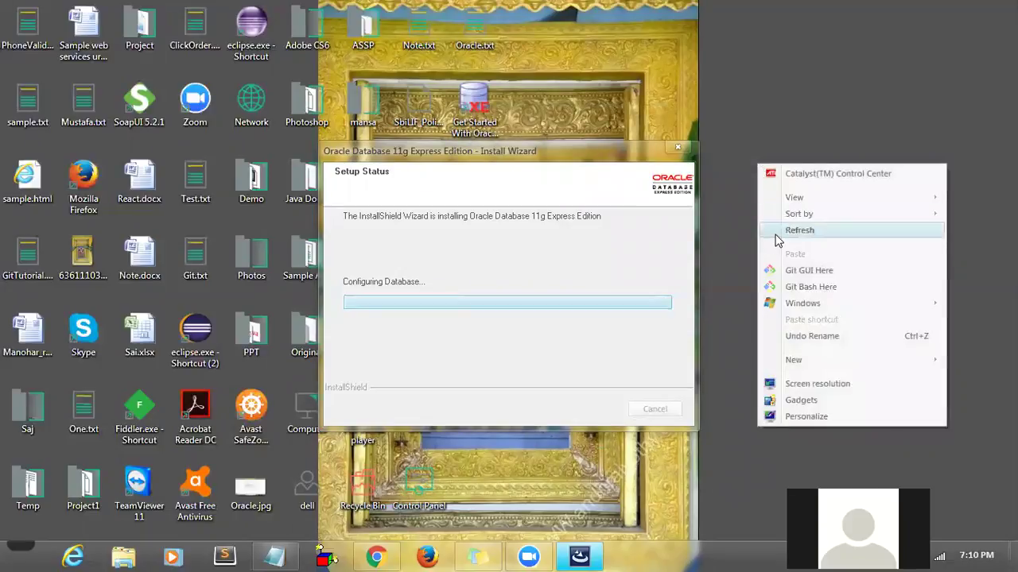
click(775, 235)
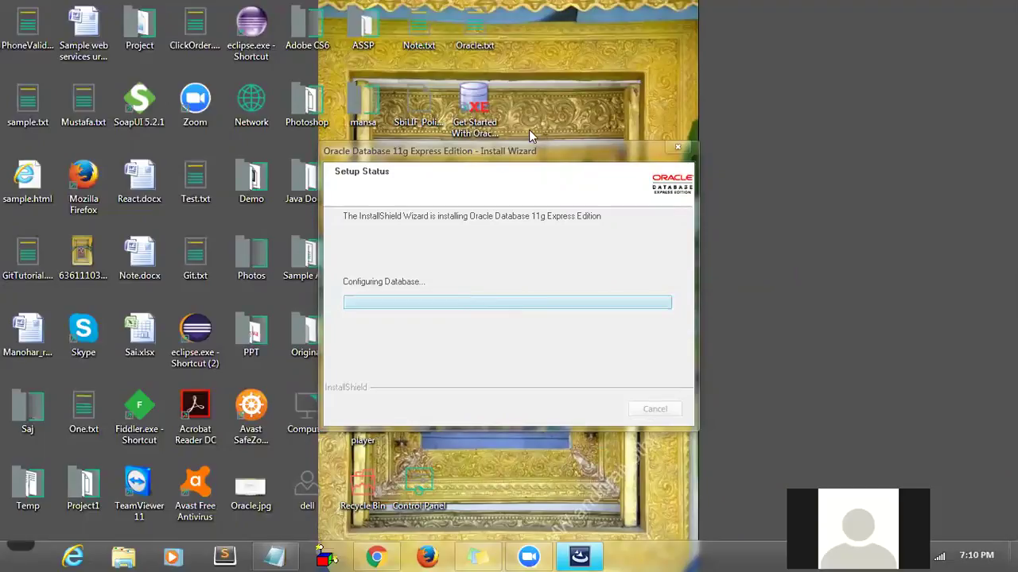
right_click(480, 118)
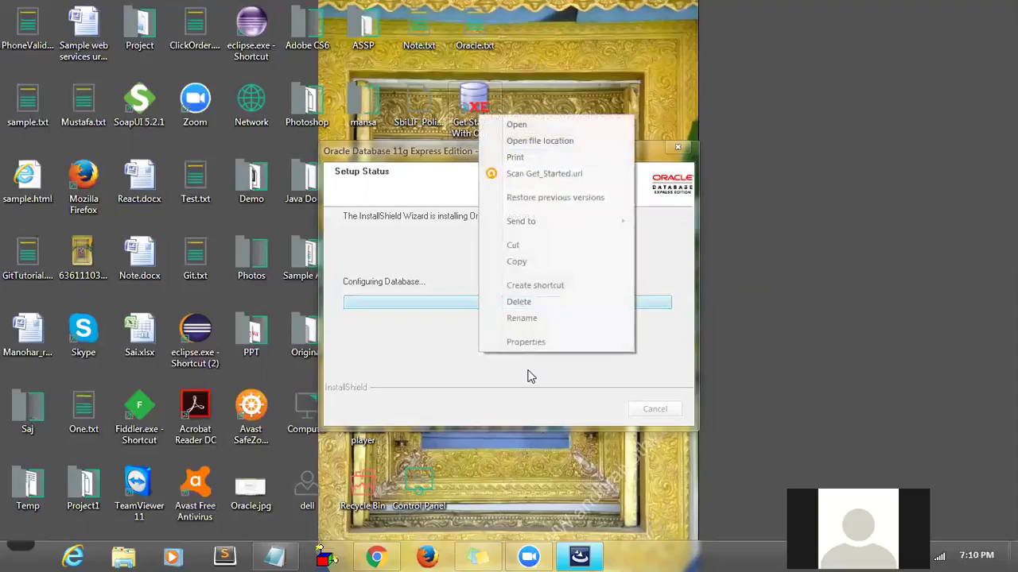
click(526, 342)
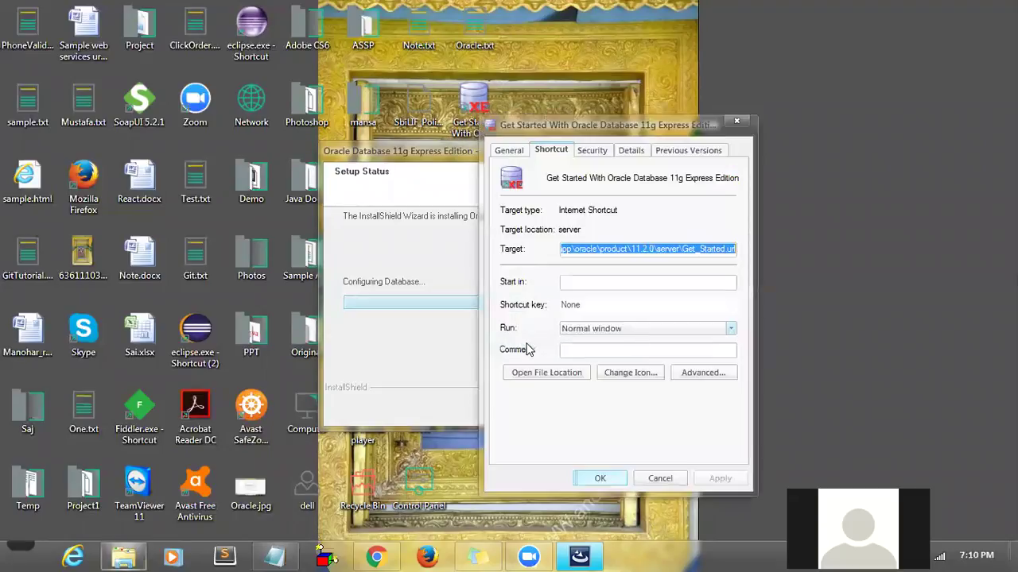
click(601, 251)
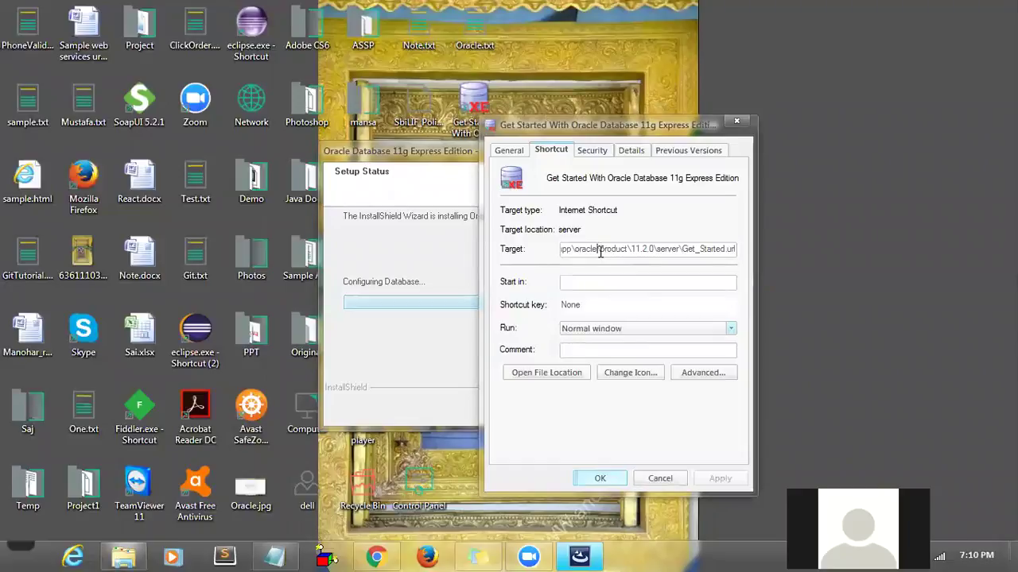
key(Left)
key(Left)
key(Left)
key(Left)
key(Left)
key(Left)
key(Left)
key(Left)
key(Left)
key(Left)
key(Left)
key(Left)
key(Left)
key(Left)
key(Left)
key(Left)
key(Left)
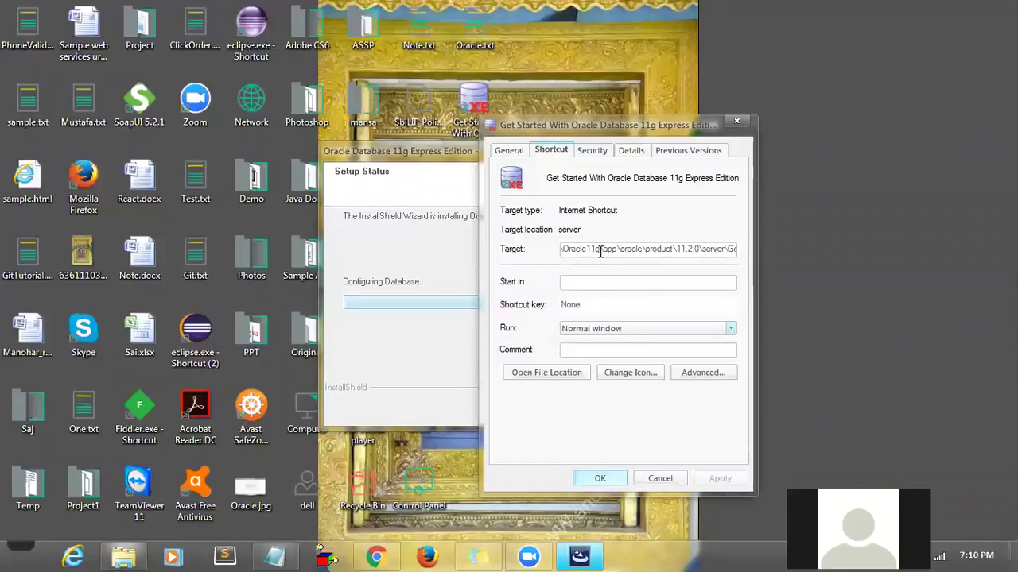
key(Left)
key(Left)
key(Left)
key(Left)
key(Left)
key(Left)
key(Left)
key(Left)
key(Left)
key(Left)
key(Left)
key(Left)
key(Left)
key(Left)
key(Left)
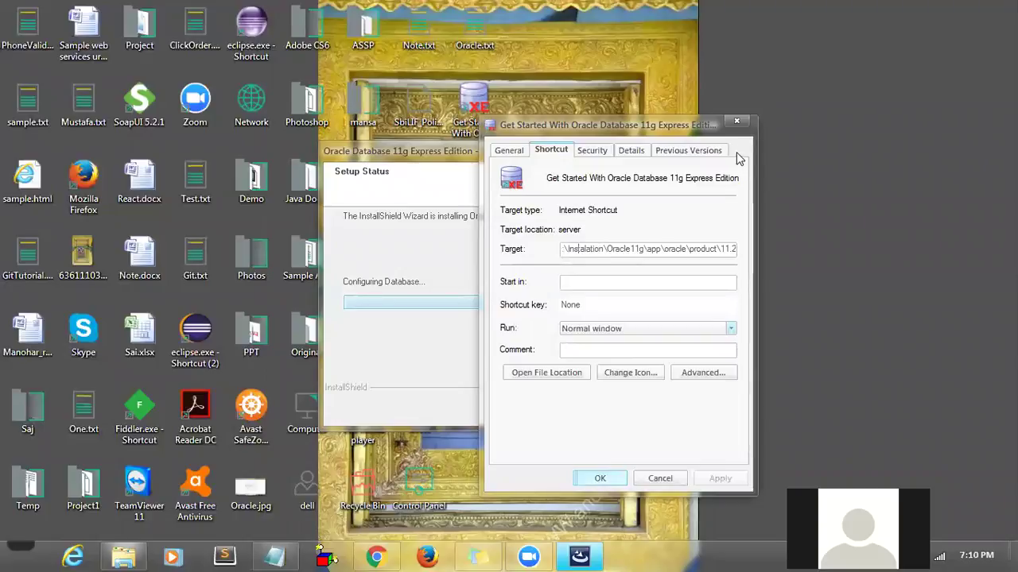
click(738, 125)
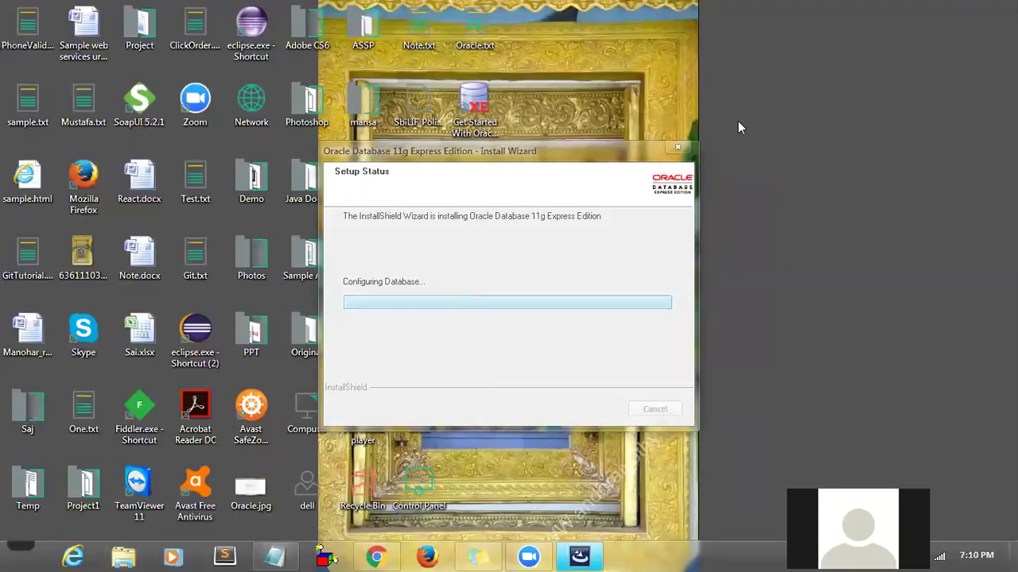
right_click(739, 126)
click(764, 188)
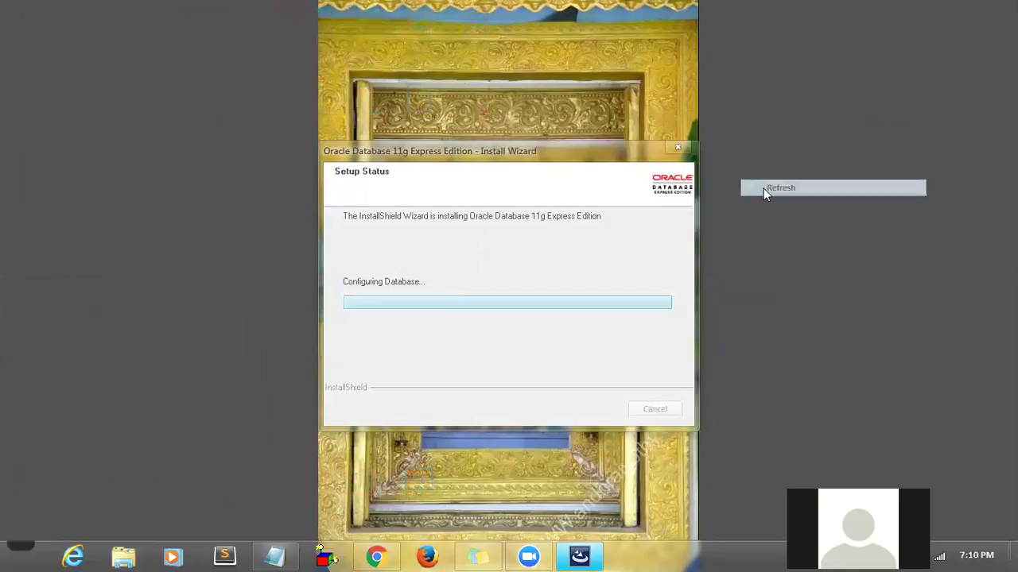
right_click(764, 189)
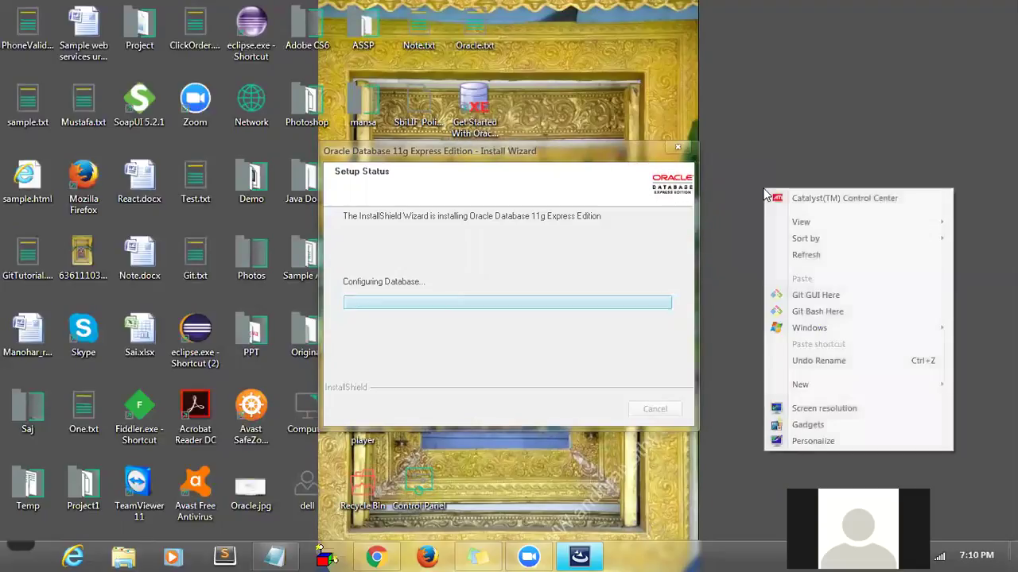
click(788, 258)
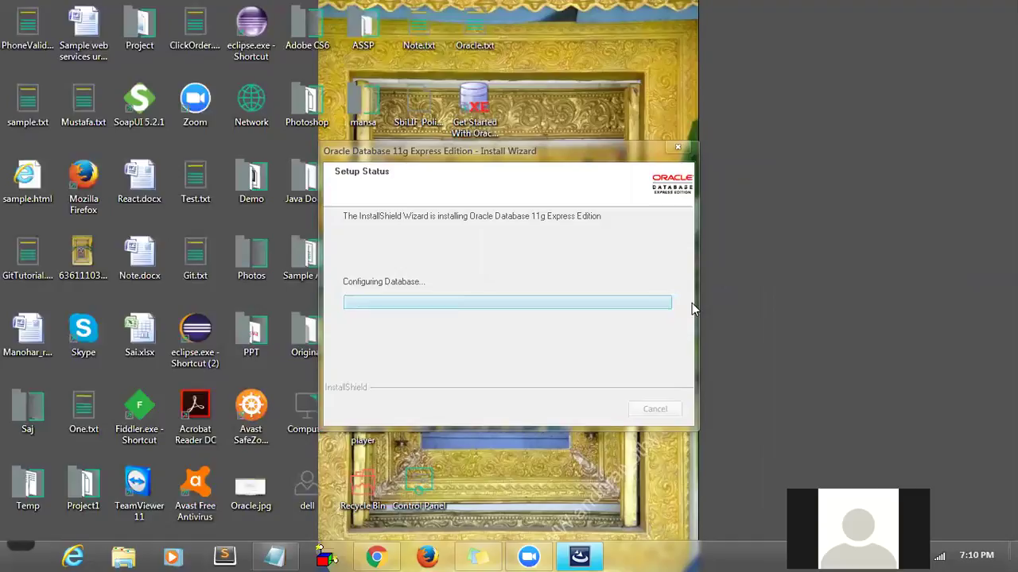
right_click(789, 225)
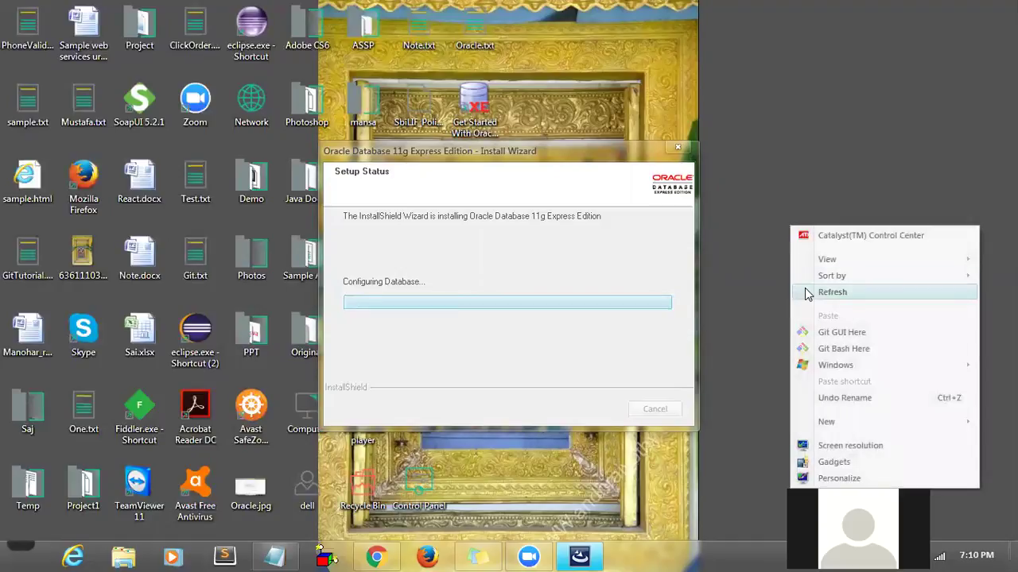
click(804, 292)
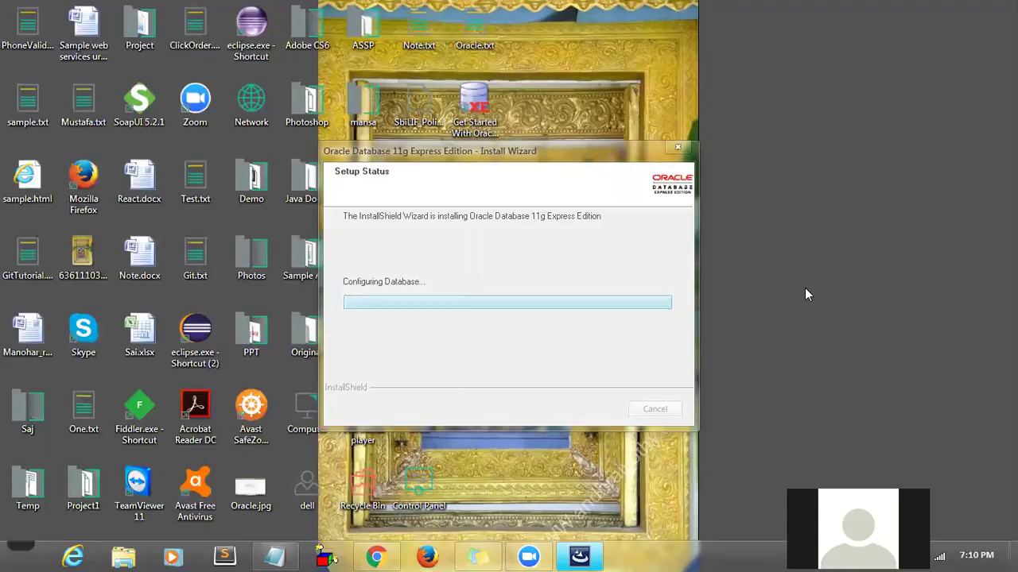
right_click(804, 289)
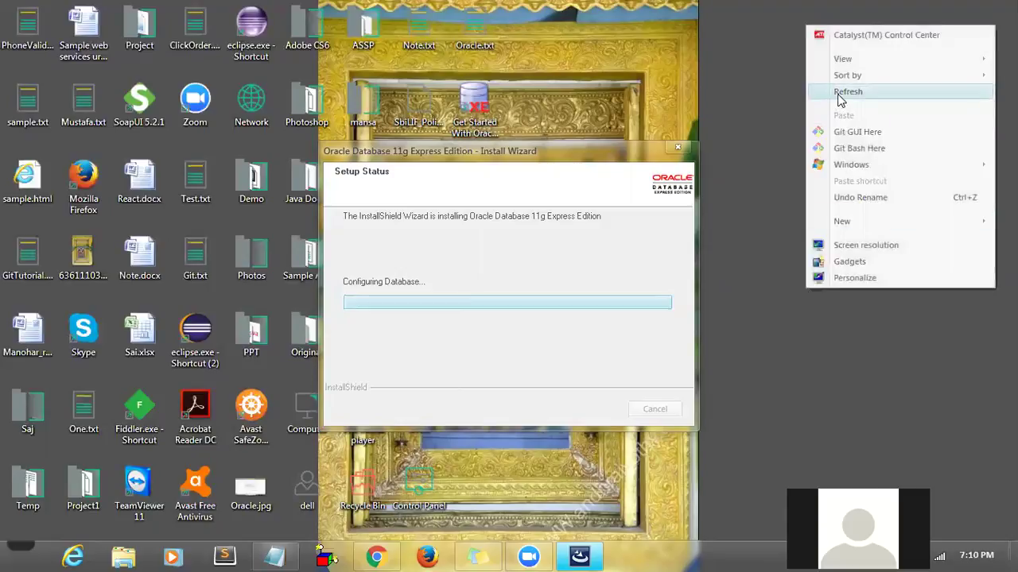
click(839, 96)
right_click(837, 94)
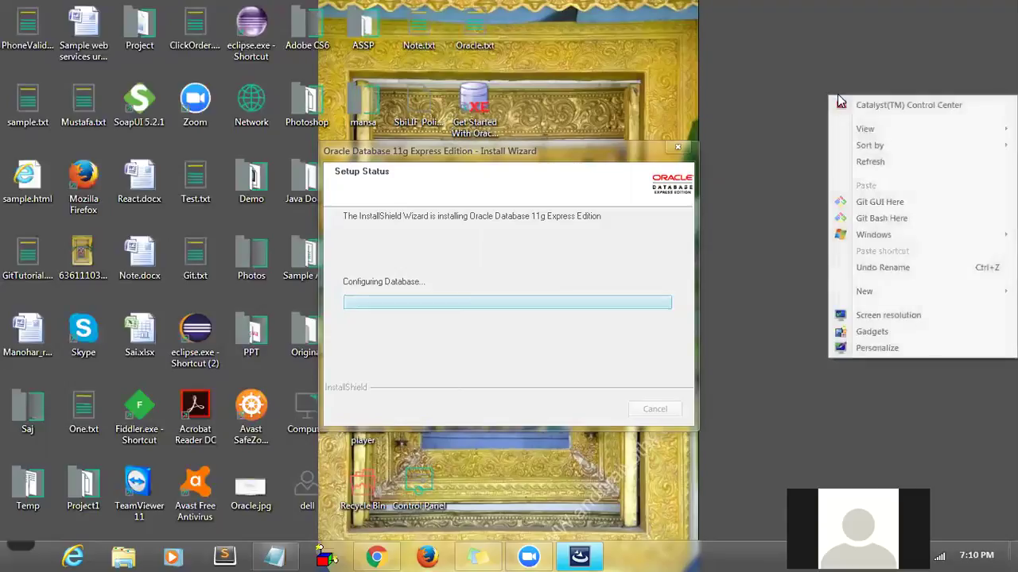
click(858, 162)
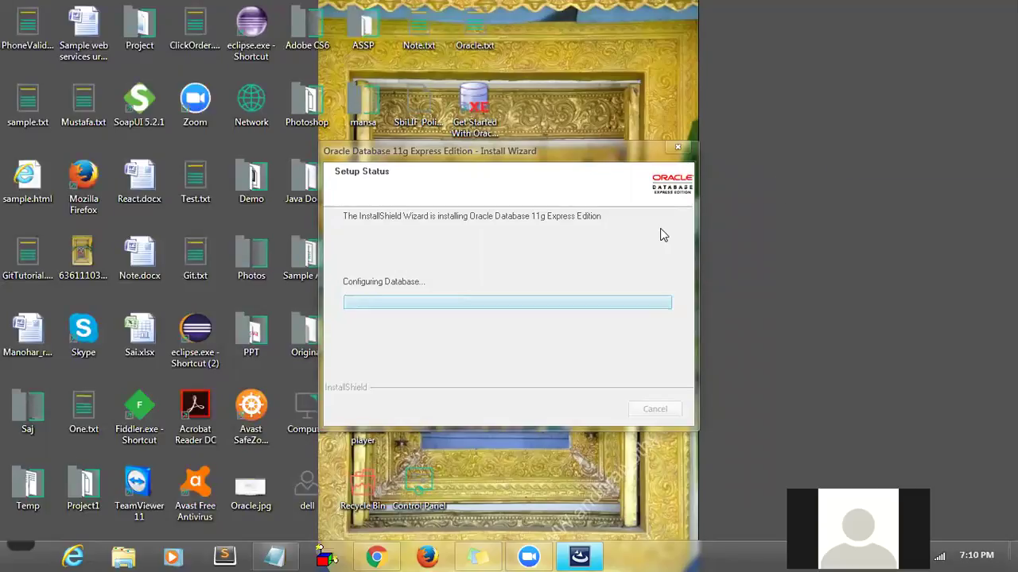
right_click(817, 222)
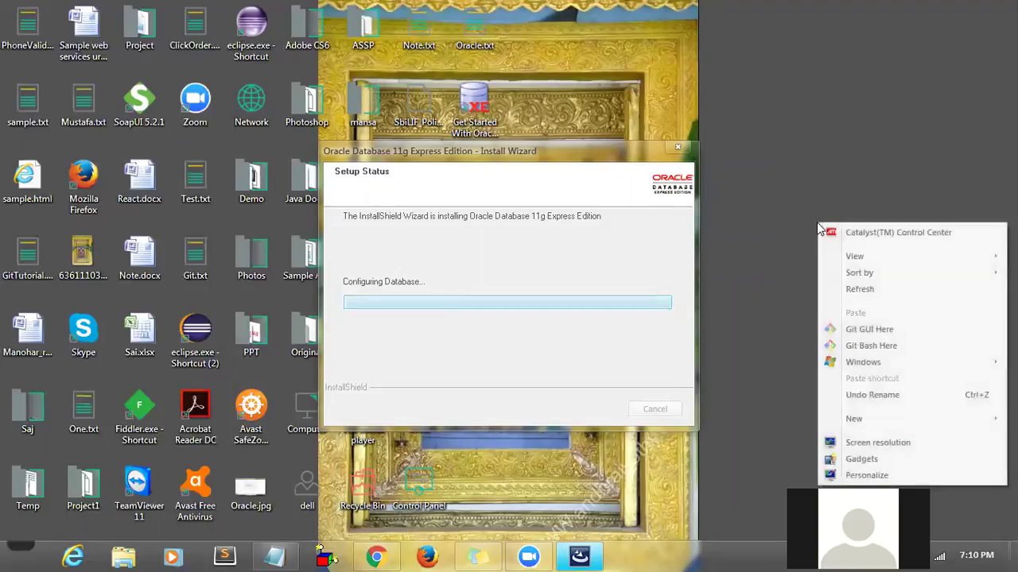
click(836, 291)
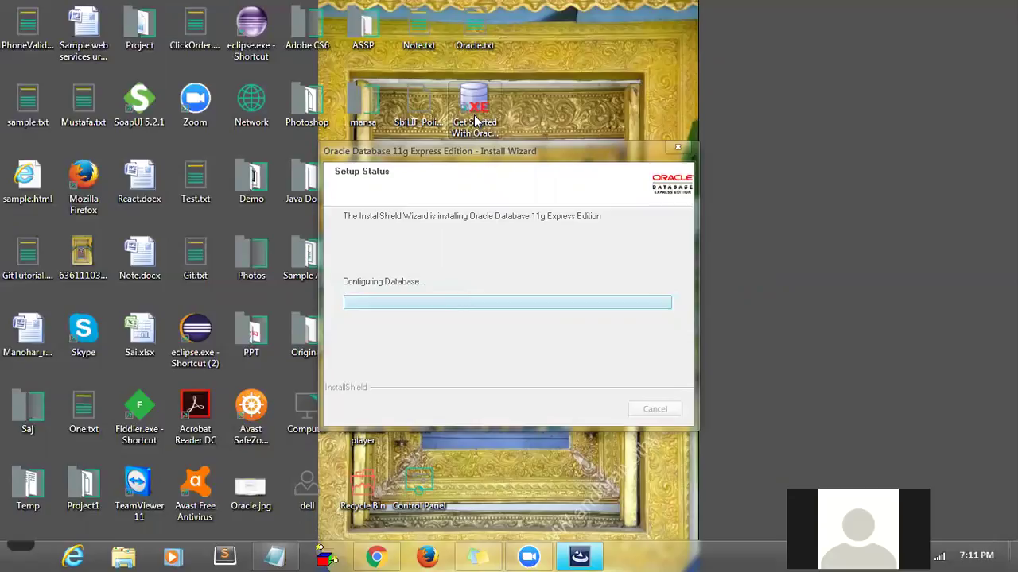
right_click(736, 216)
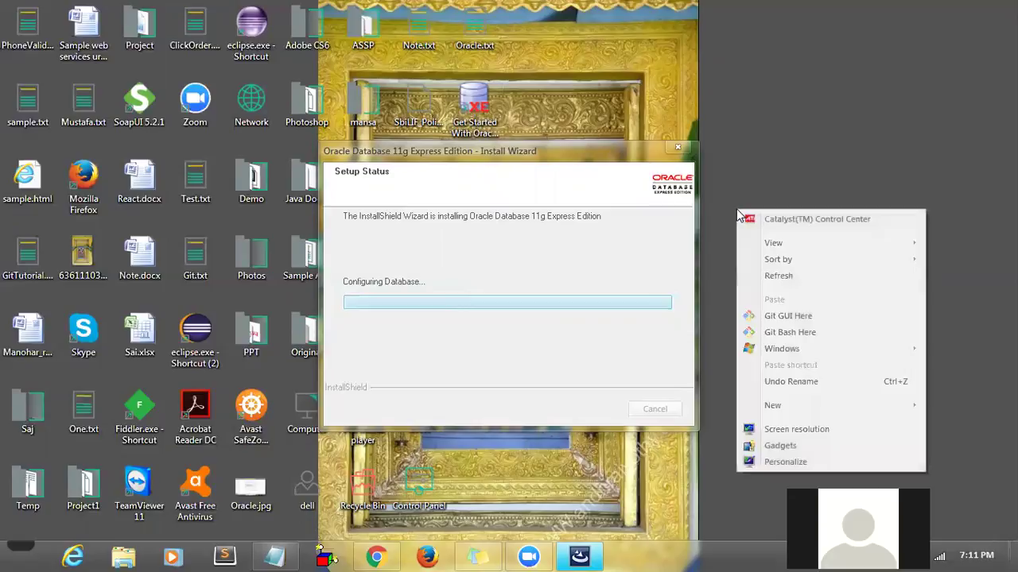
click(772, 277)
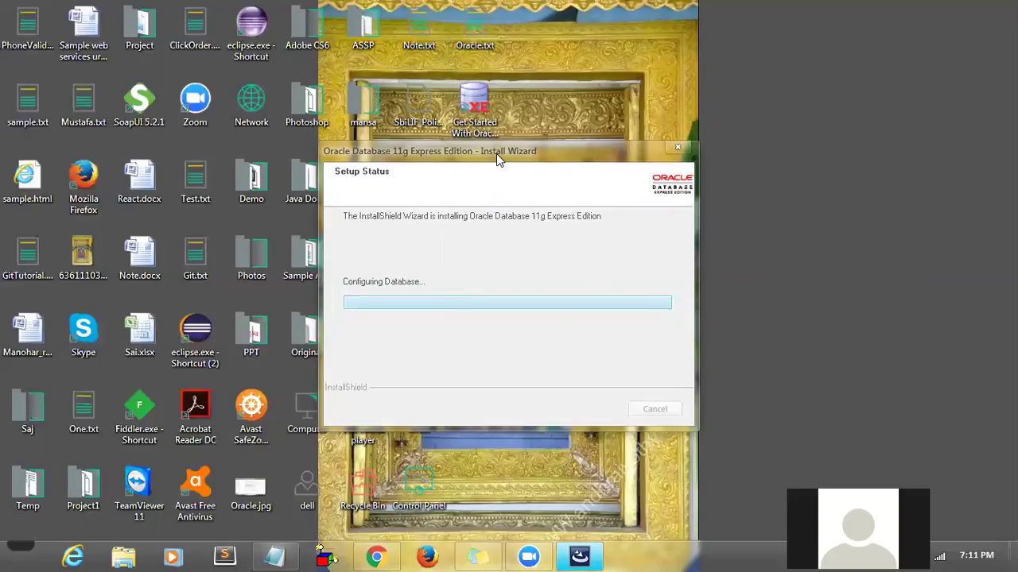
drag(496, 153, 719, 62)
right_click(482, 177)
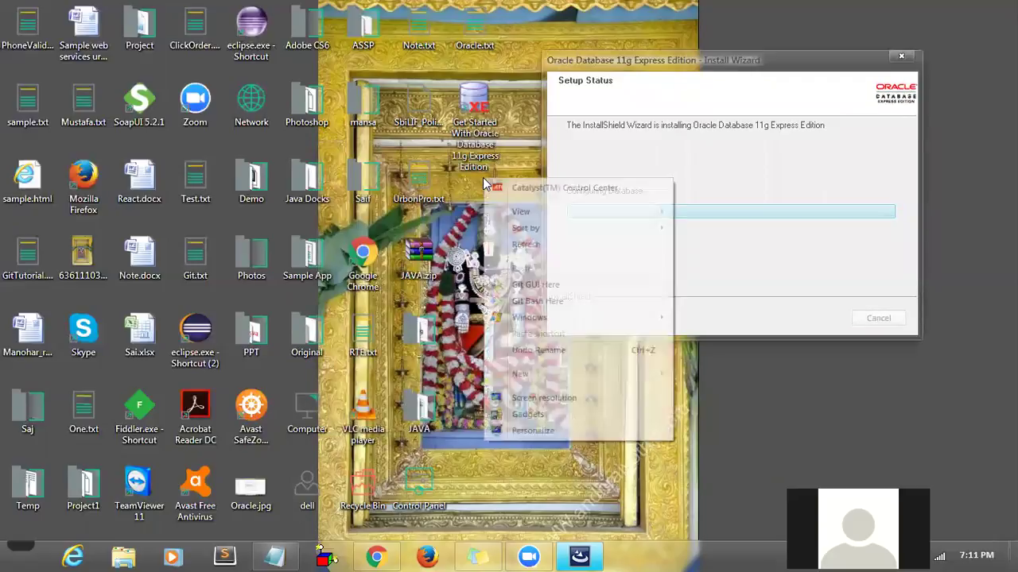
click(504, 246)
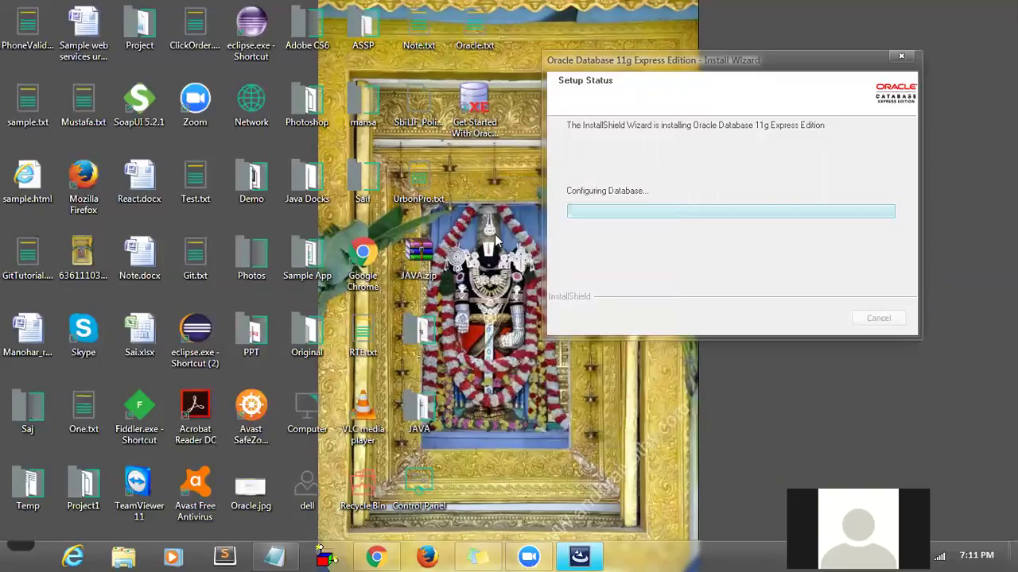
right_click(476, 203)
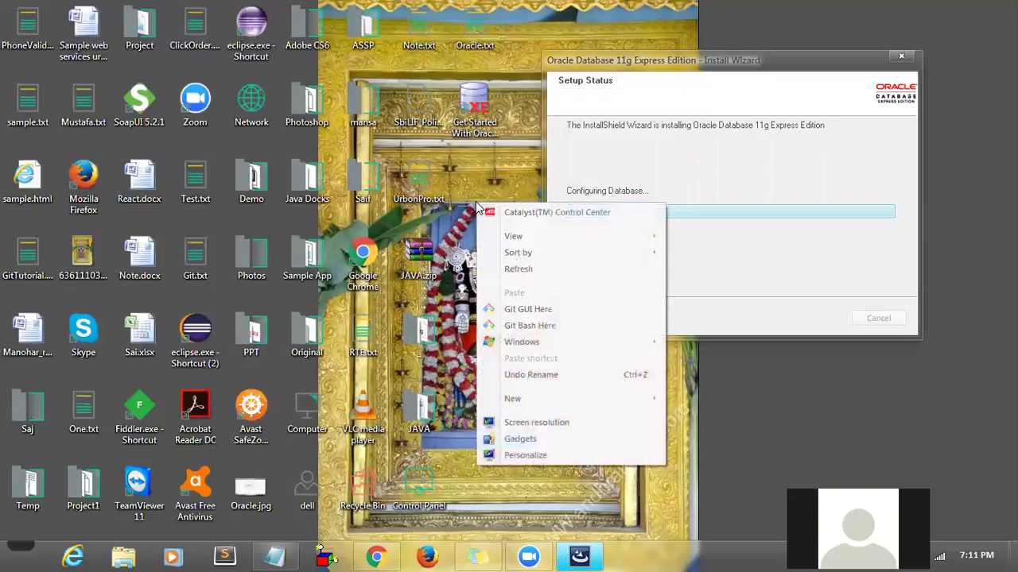
click(500, 275)
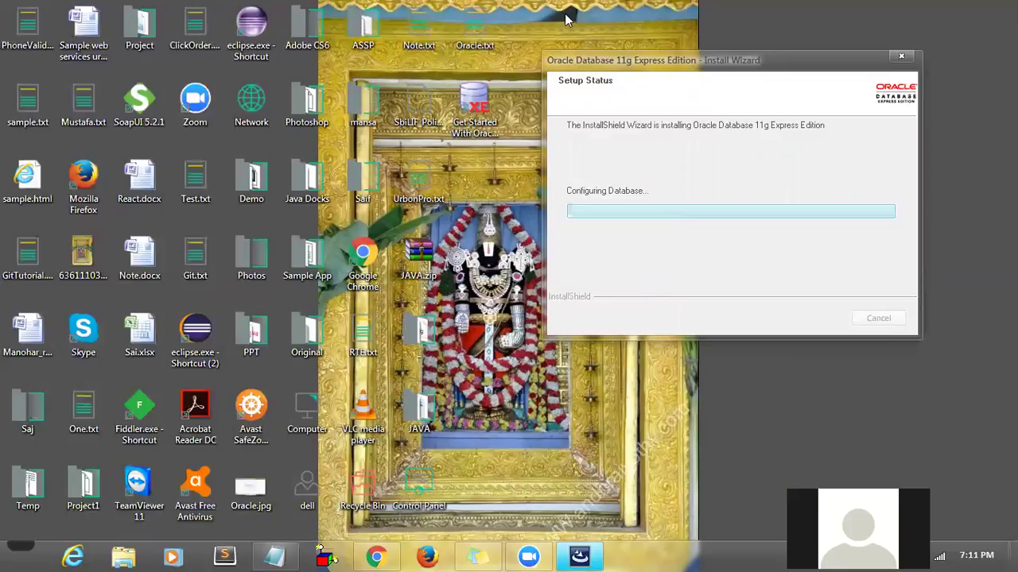
right_click(479, 231)
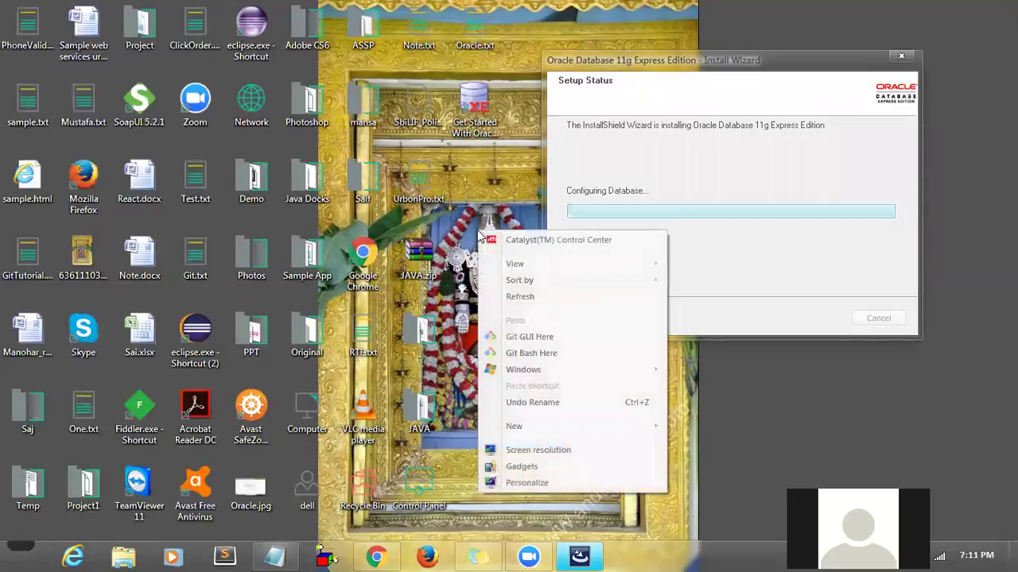
click(502, 299)
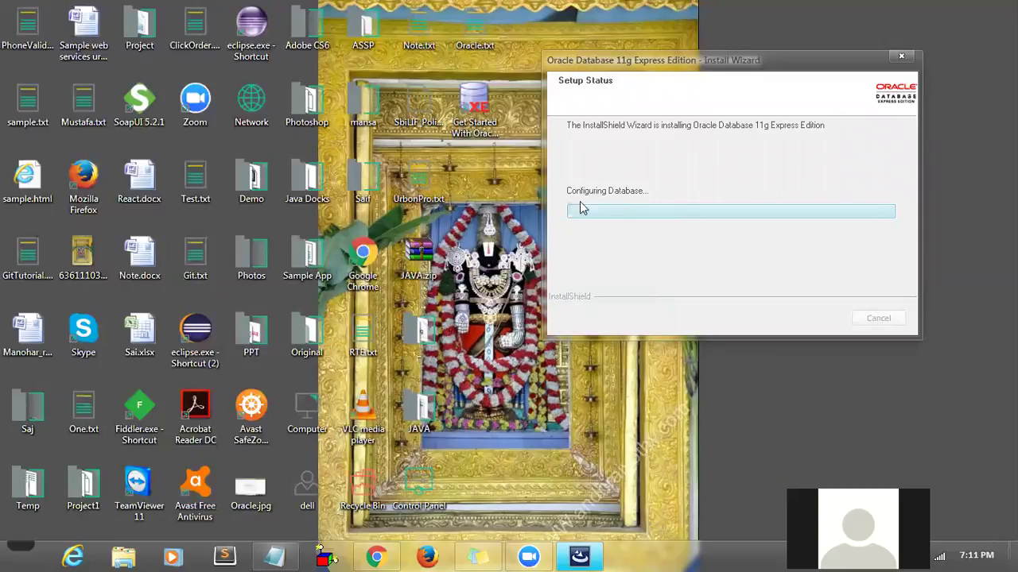
right_click(484, 215)
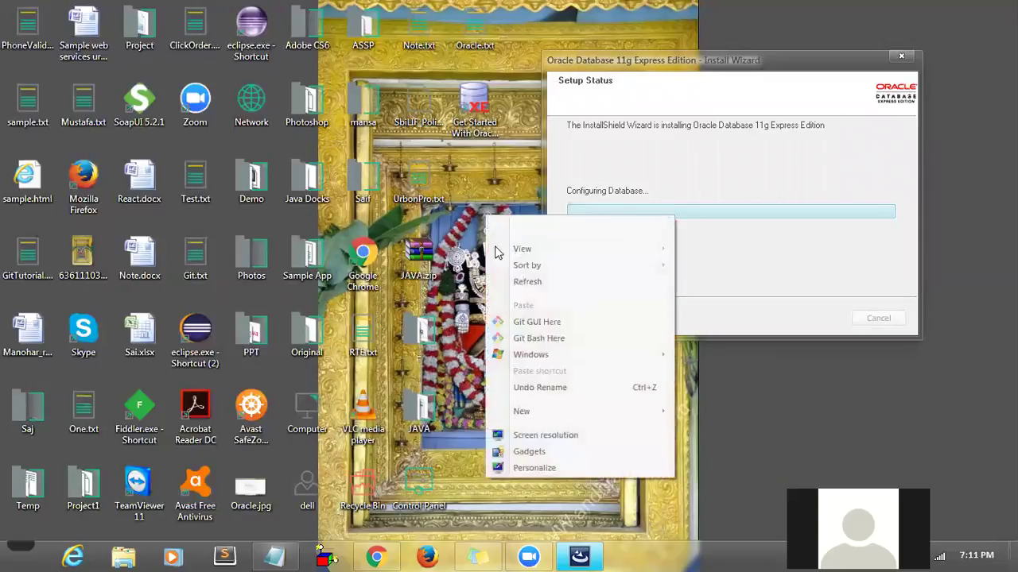
click(504, 280)
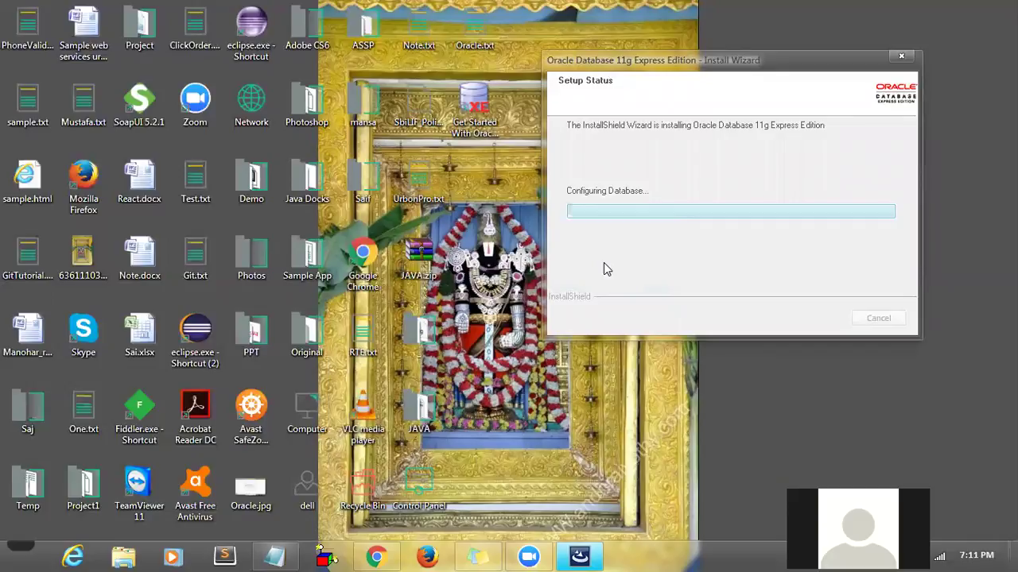
click(479, 131)
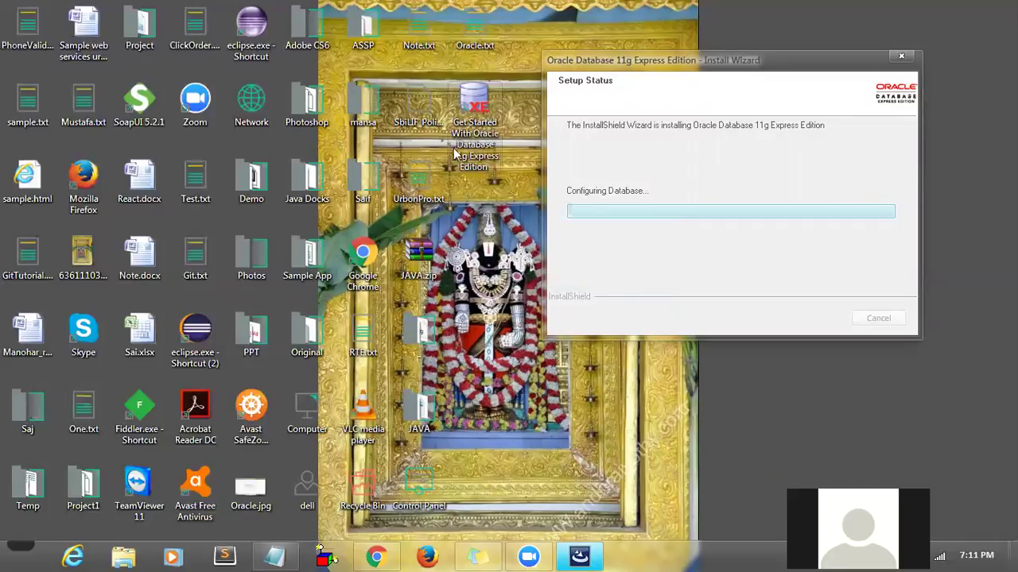
- Expand the Oracle folder in All Programs to reveal Backup, Restore, Start and Stop Database shortcuts
click(28, 544)
click(43, 501)
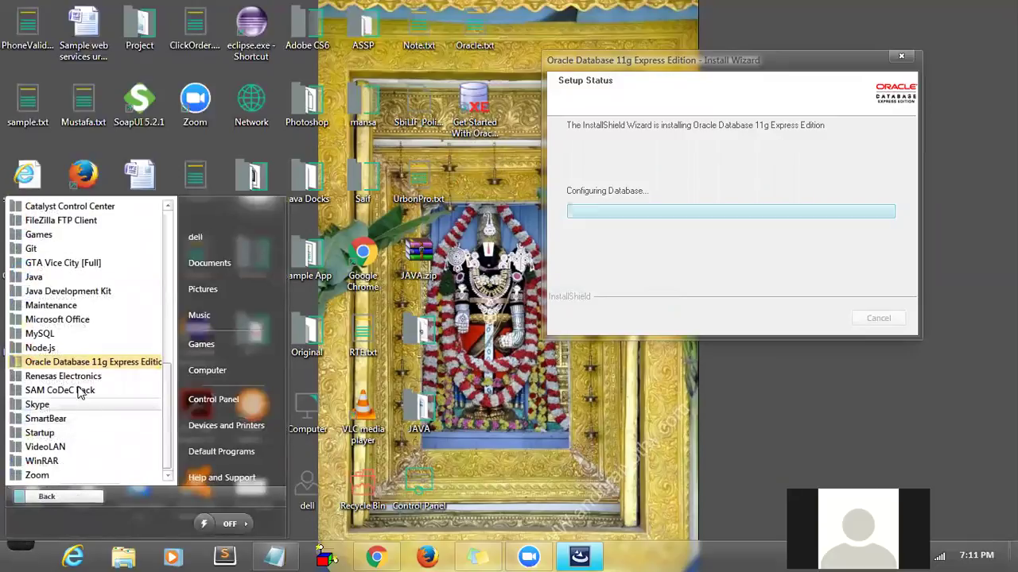
click(80, 364)
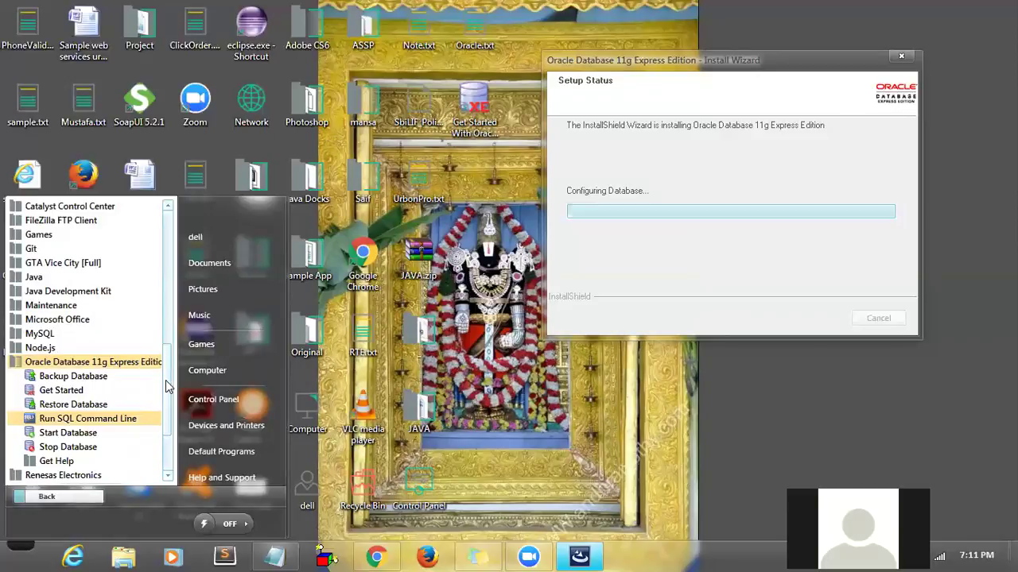
- Refresh the desktop, click Finish on the completed wizard, and select the Get Started shortcut
click(469, 294)
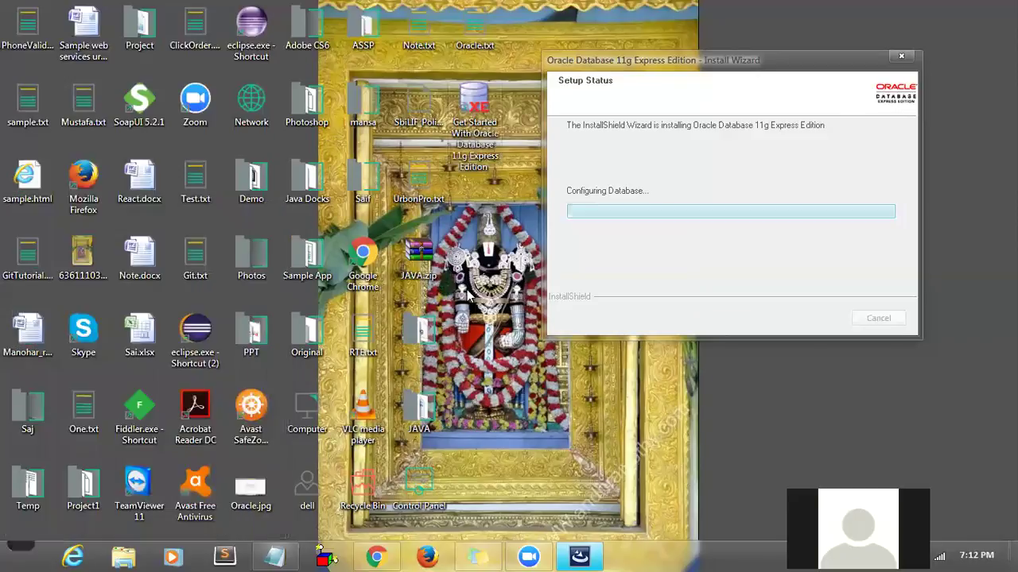
right_click(470, 294)
click(513, 94)
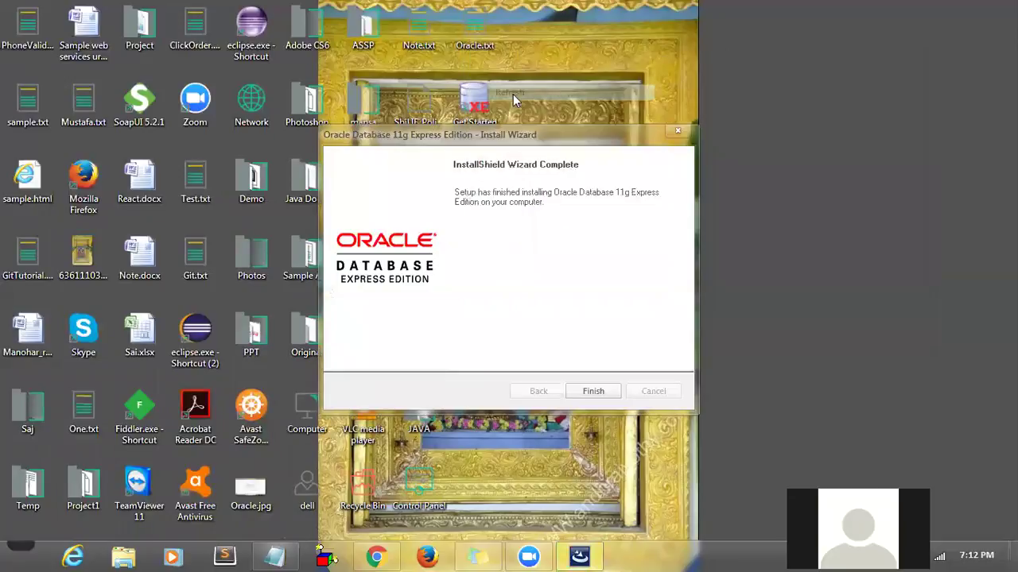
click(593, 388)
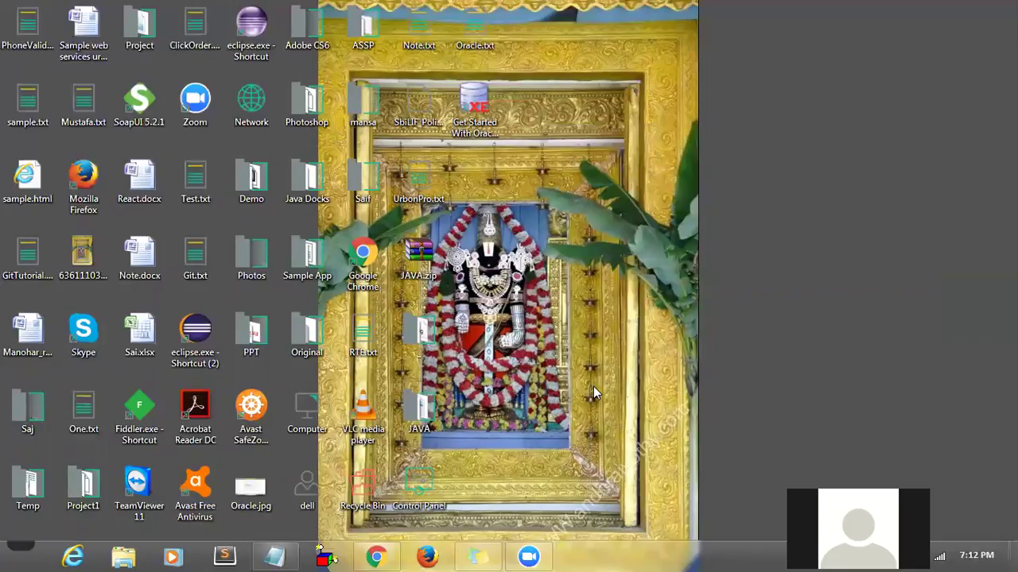
click(473, 94)
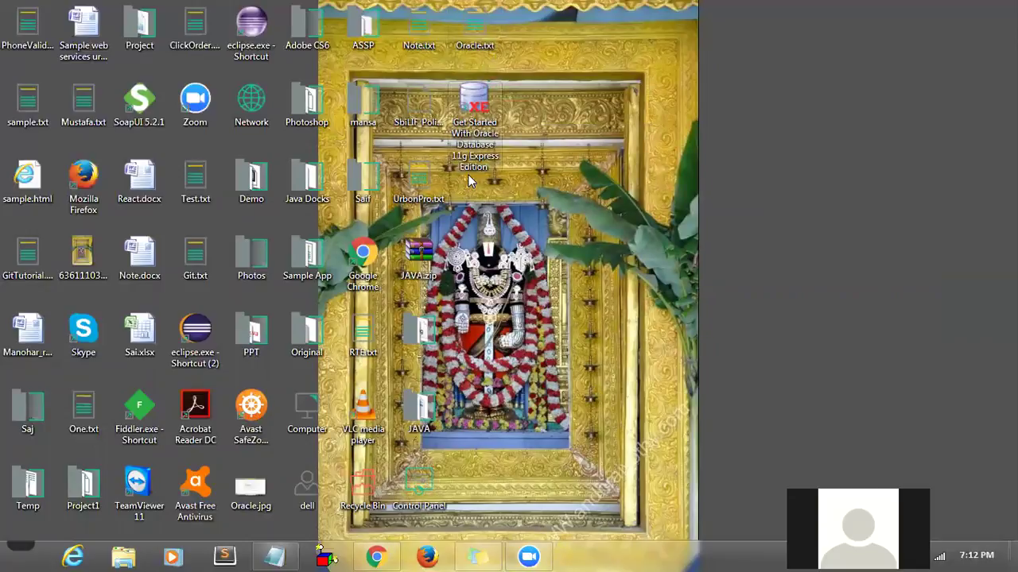
- Refresh the desktop and select the new Oracle Get Started shortcut
right_click(540, 187)
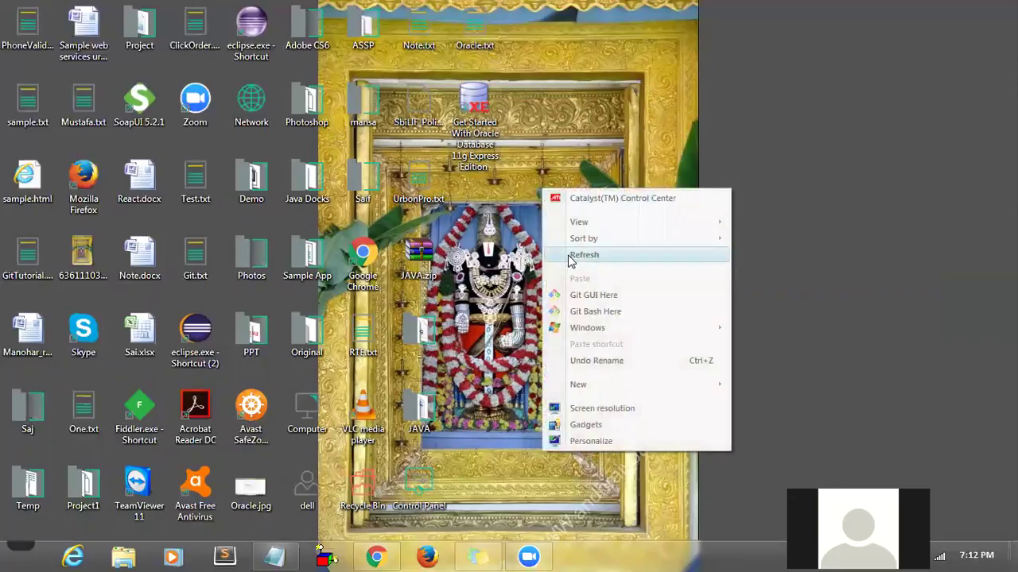
click(567, 255)
click(479, 130)
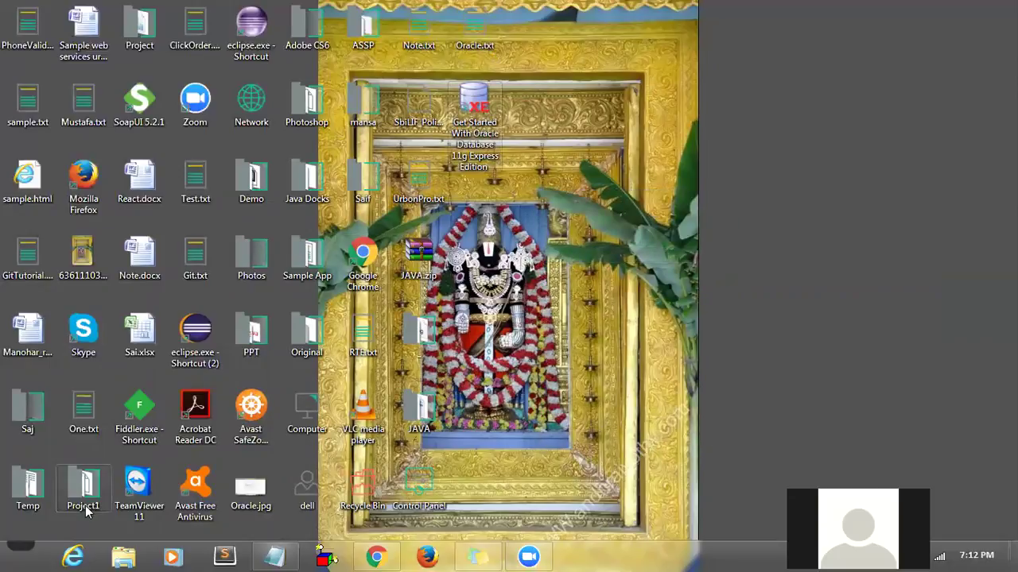
- Find the Oracle Database 11g Express Edition program folder in All Programs and launch Get Started
click(21, 554)
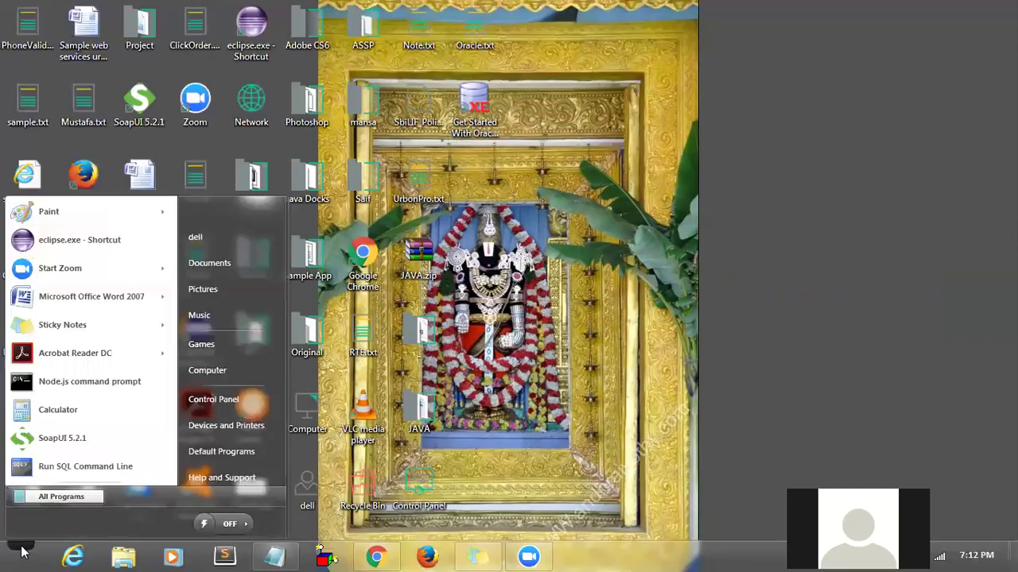
click(32, 501)
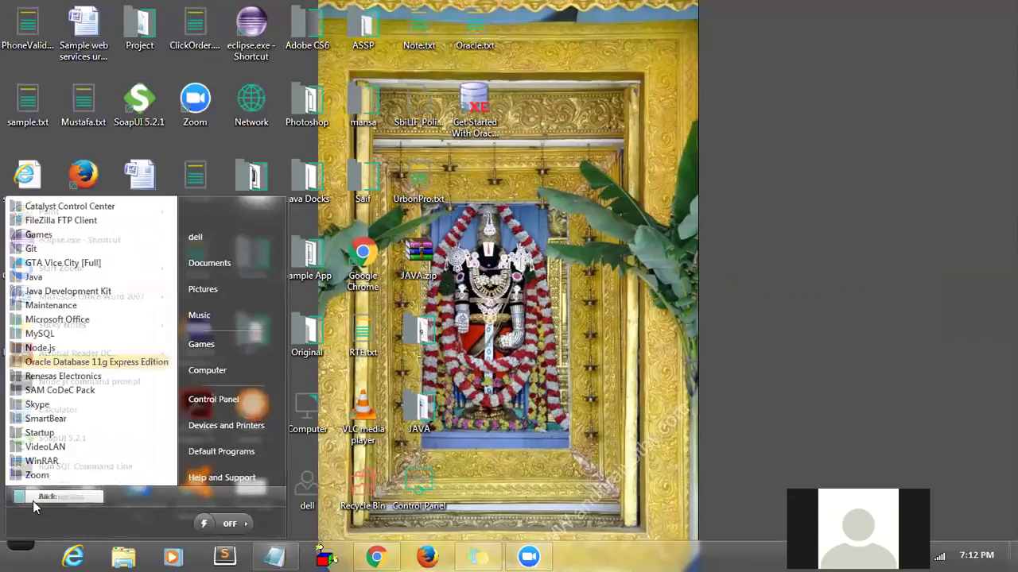
click(86, 362)
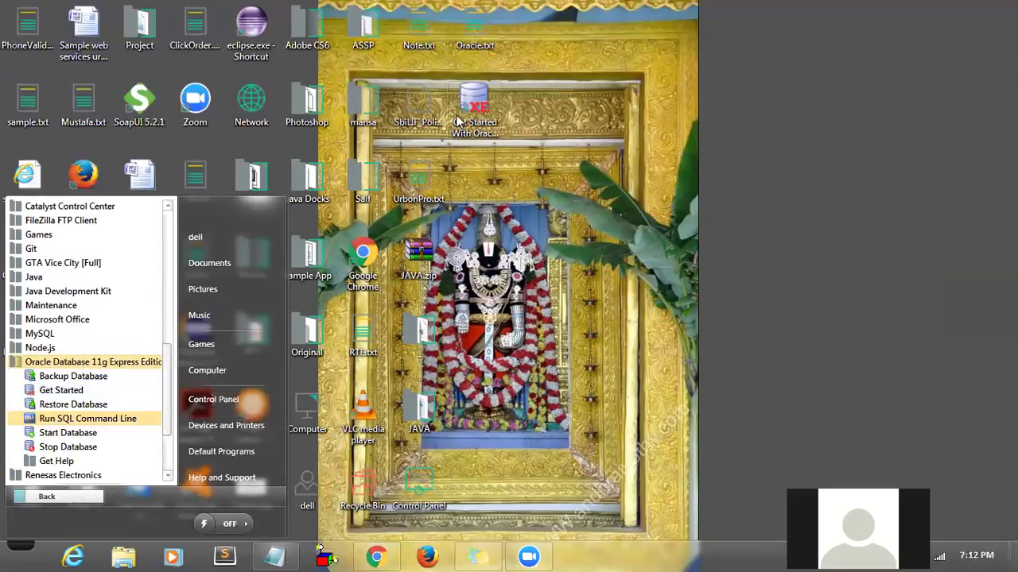
click(471, 118)
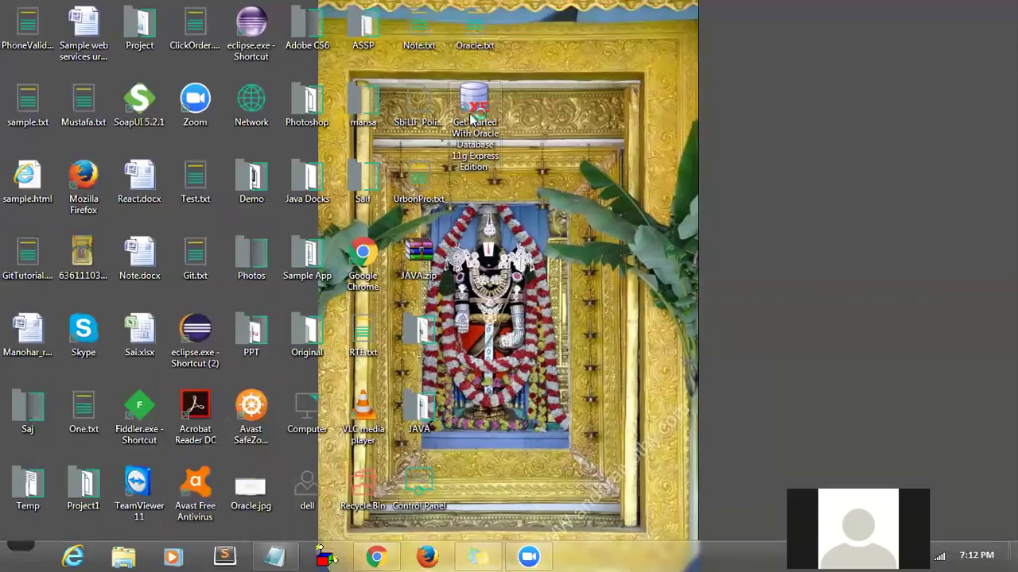
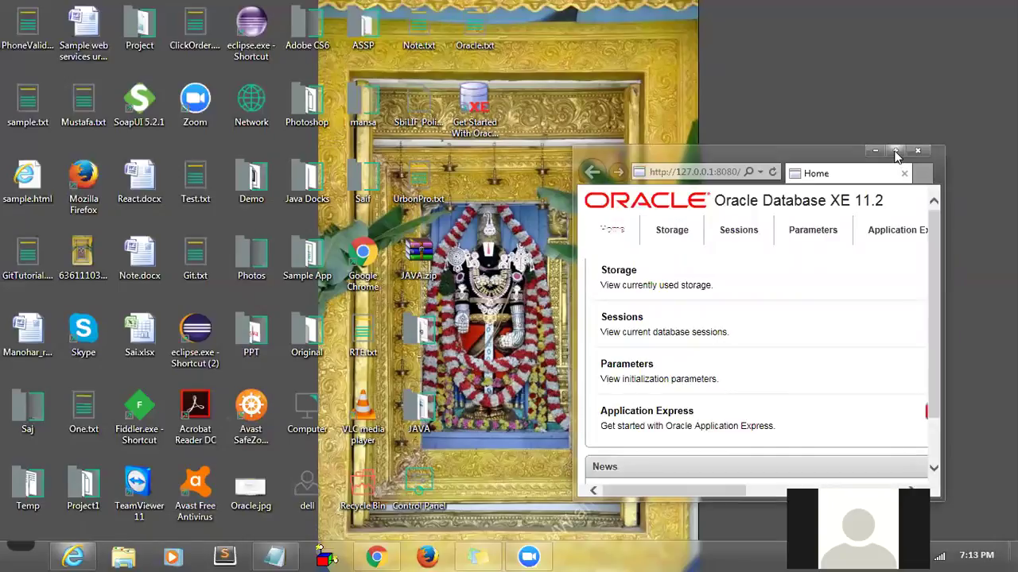
- Maximize Internet Explorer and follow Storage from the XE home page to the login page
click(895, 151)
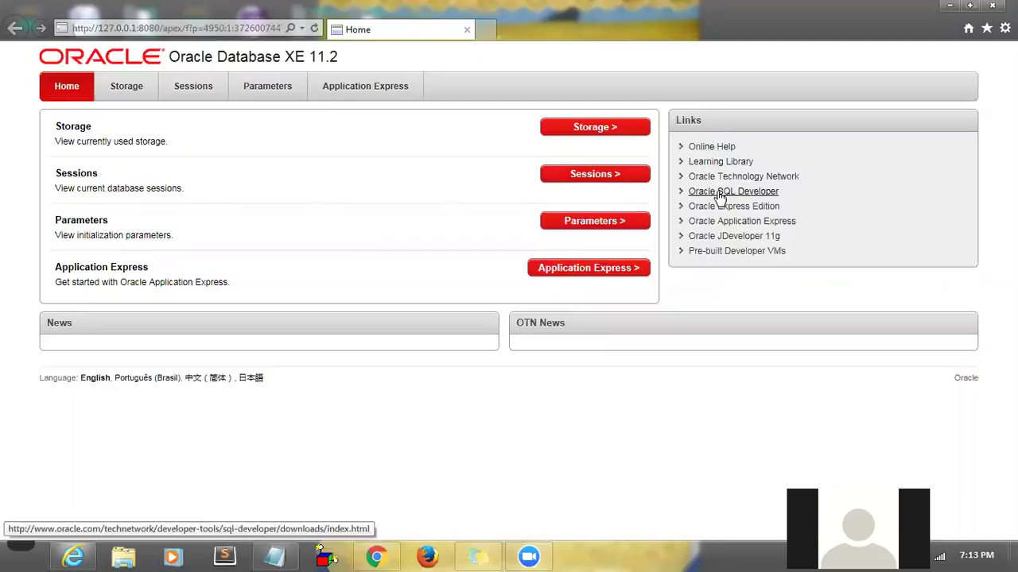
click(579, 137)
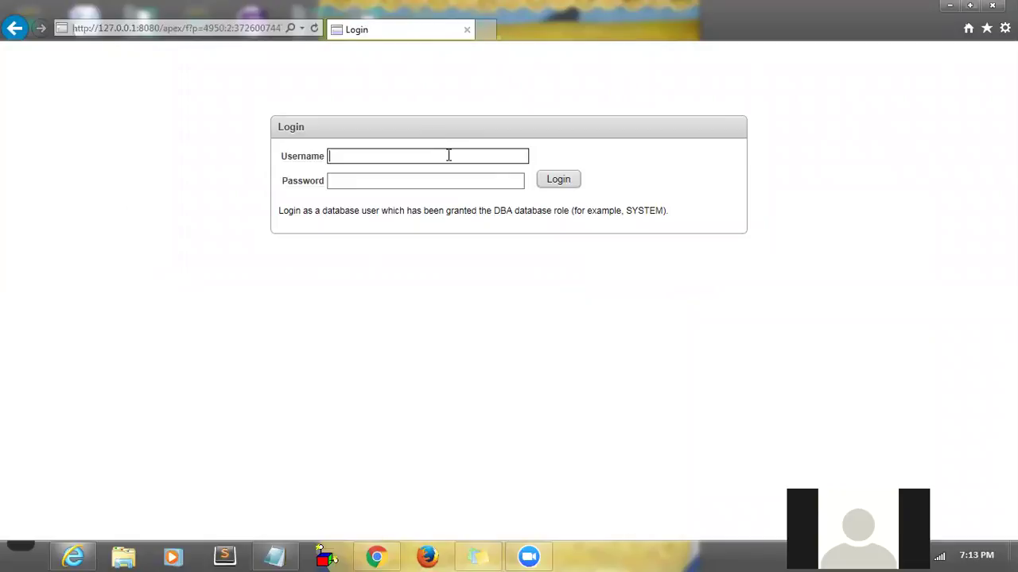
- Log in with username system and the database administrator password
double_click(645, 211)
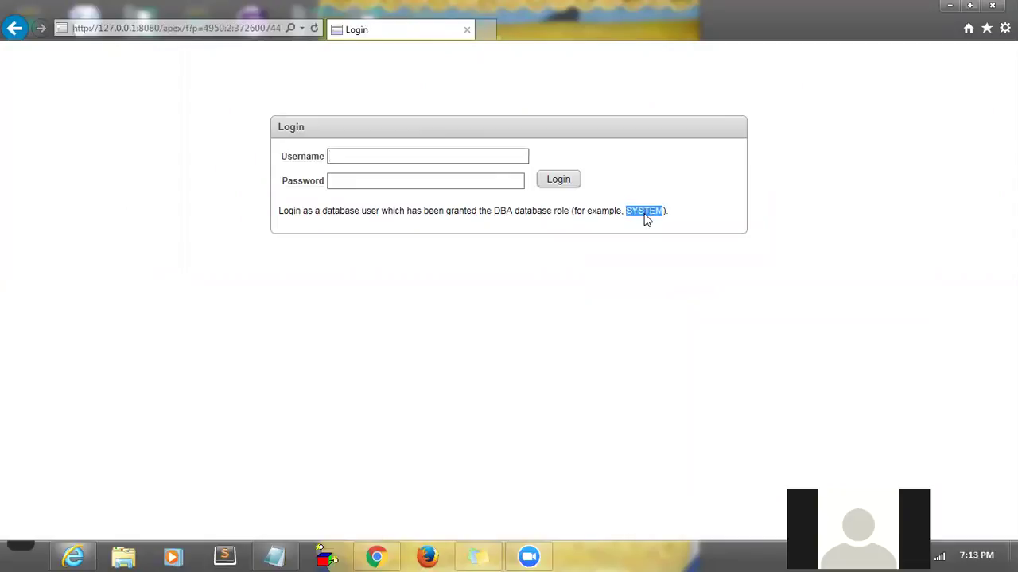
click(471, 157)
text(system)
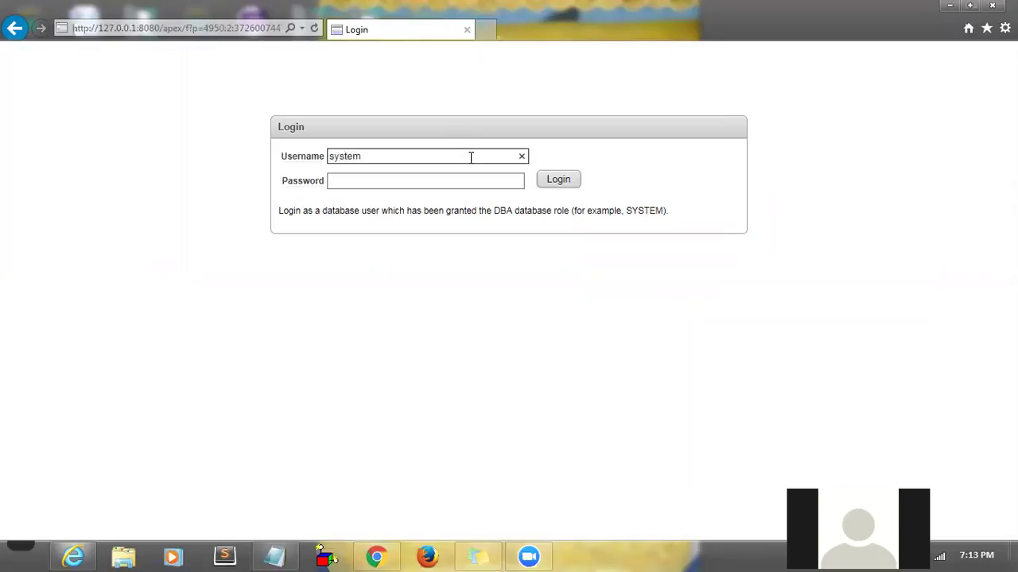
key(Tab)
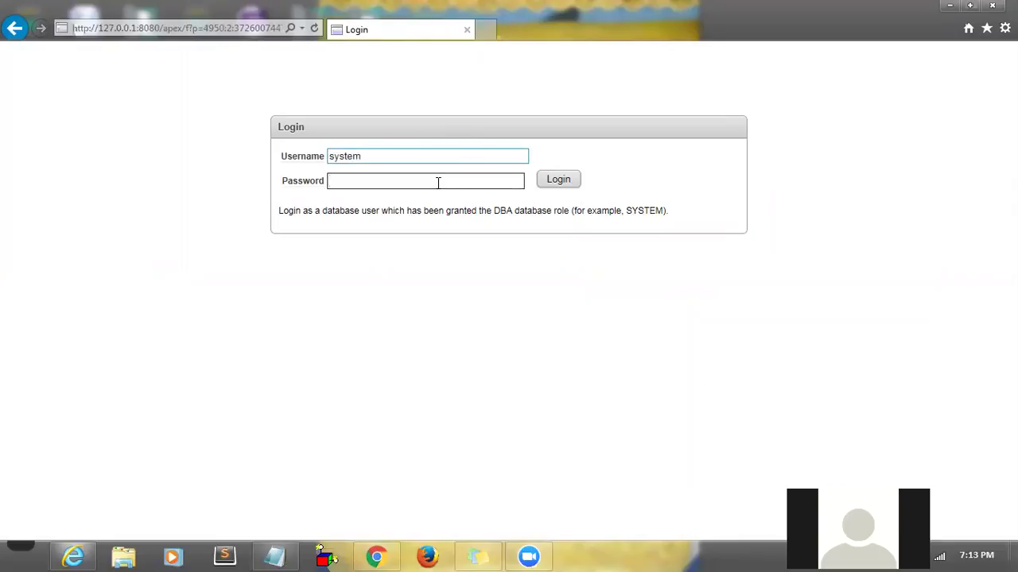
text(password)
click(563, 185)
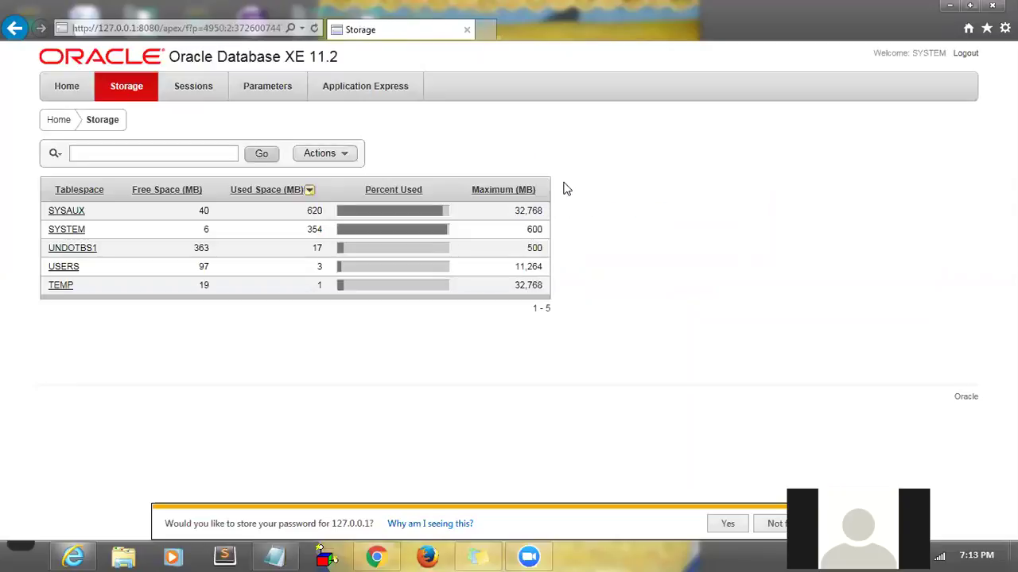
- Dismiss the save-password prompt, view the SYSTEM tablespace's segment details, then go back Home
click(60, 286)
click(775, 523)
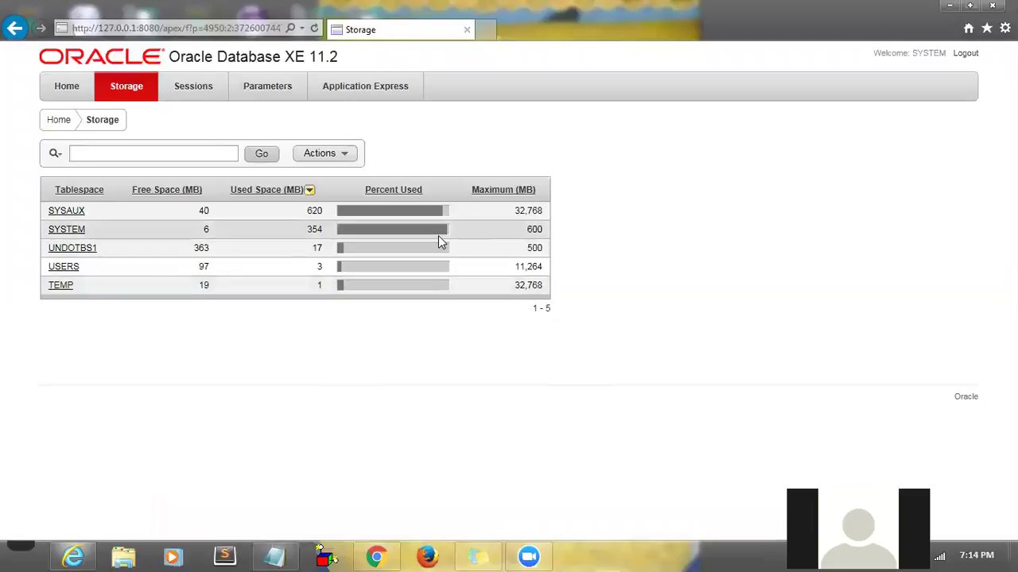
click(64, 234)
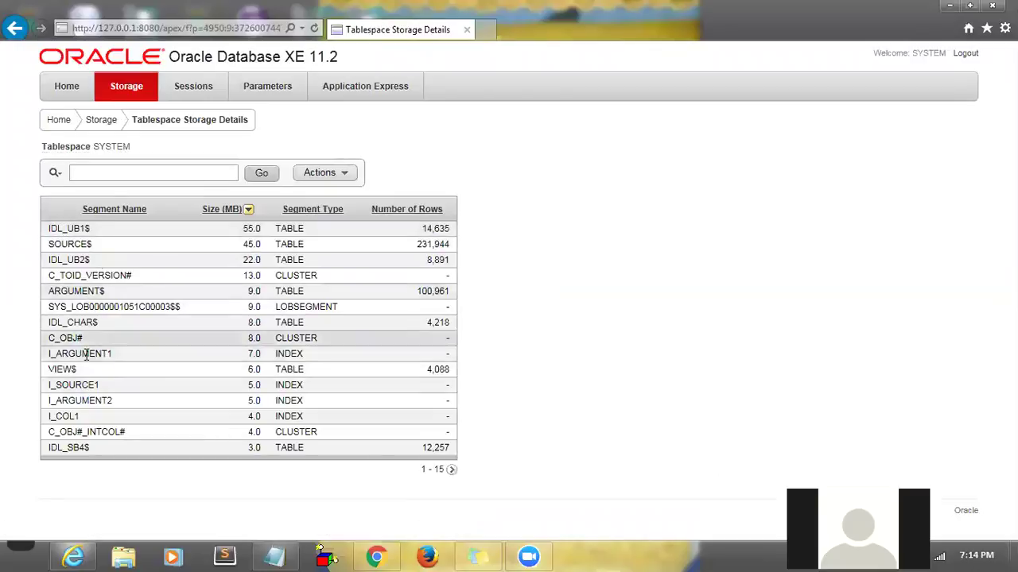
click(67, 87)
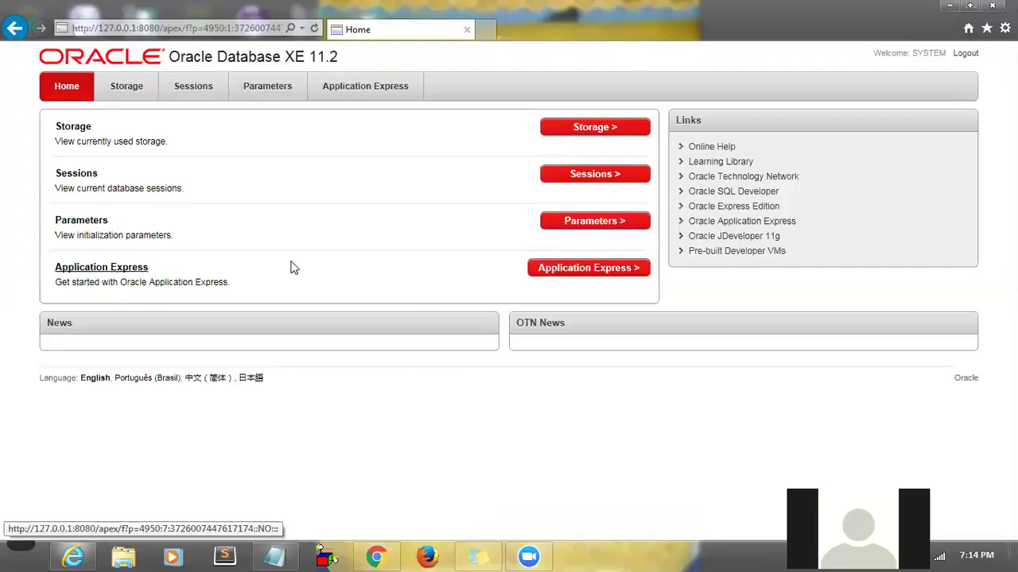
click(553, 270)
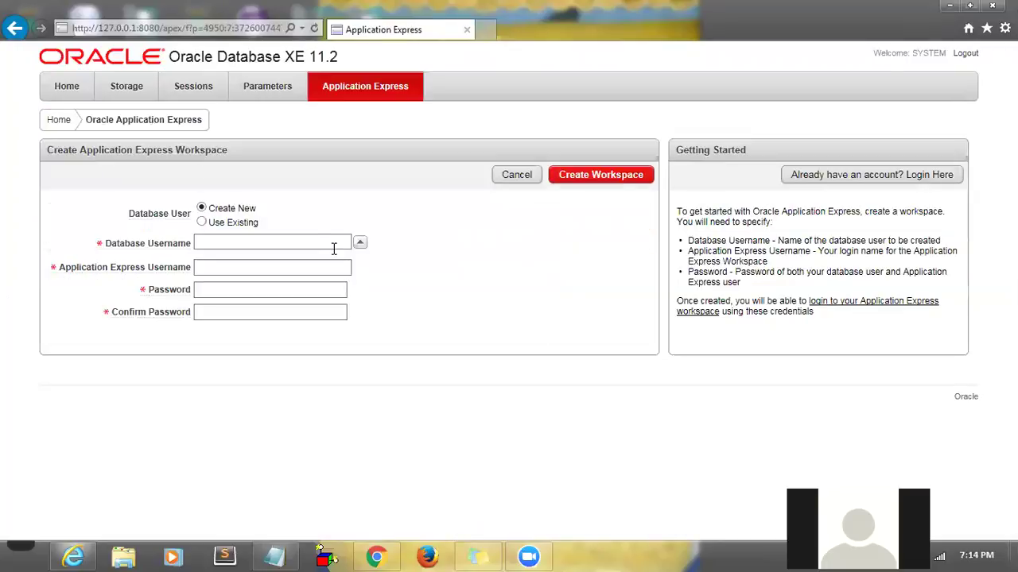
click(312, 241)
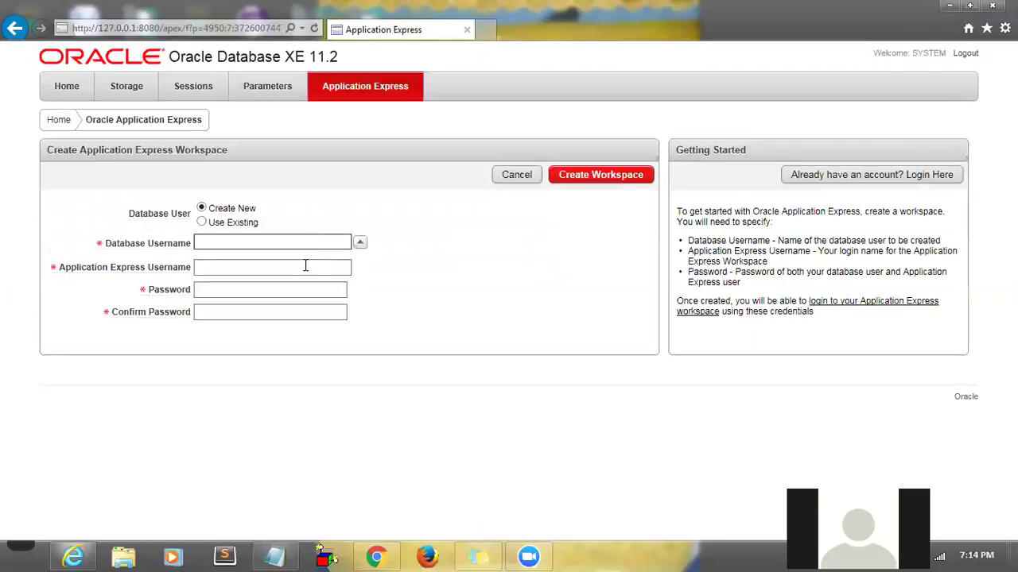
click(305, 267)
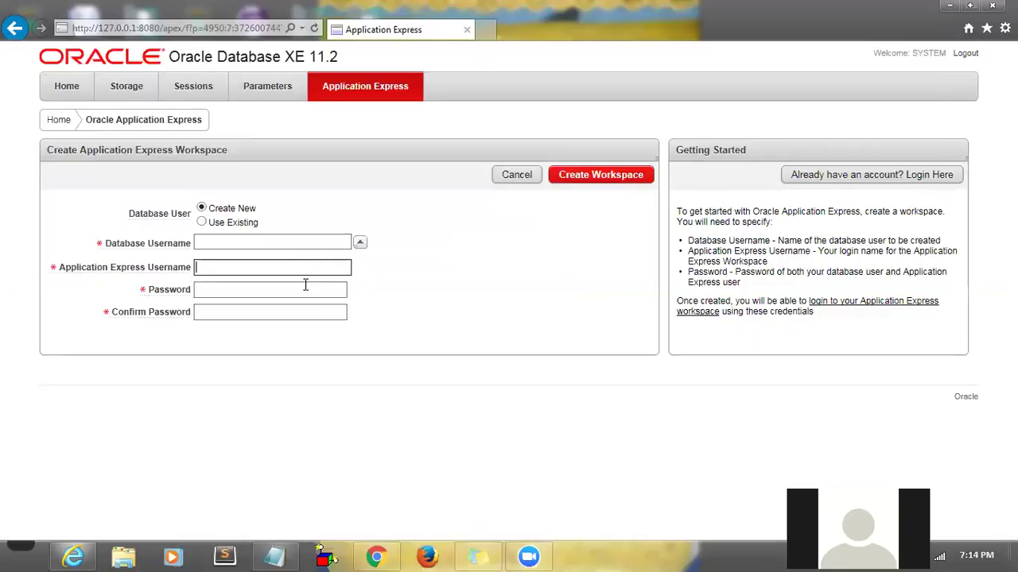
click(300, 288)
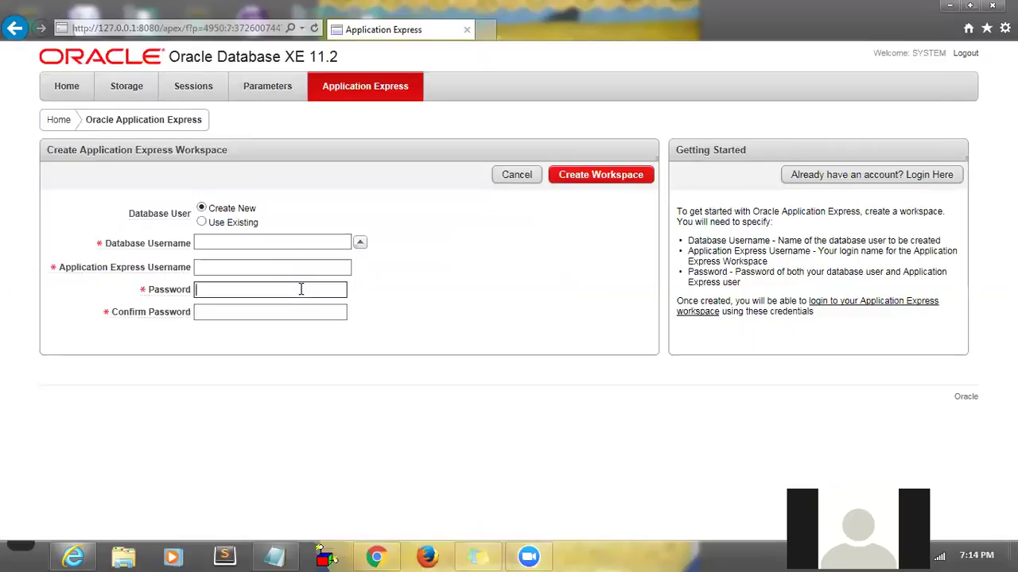
click(273, 240)
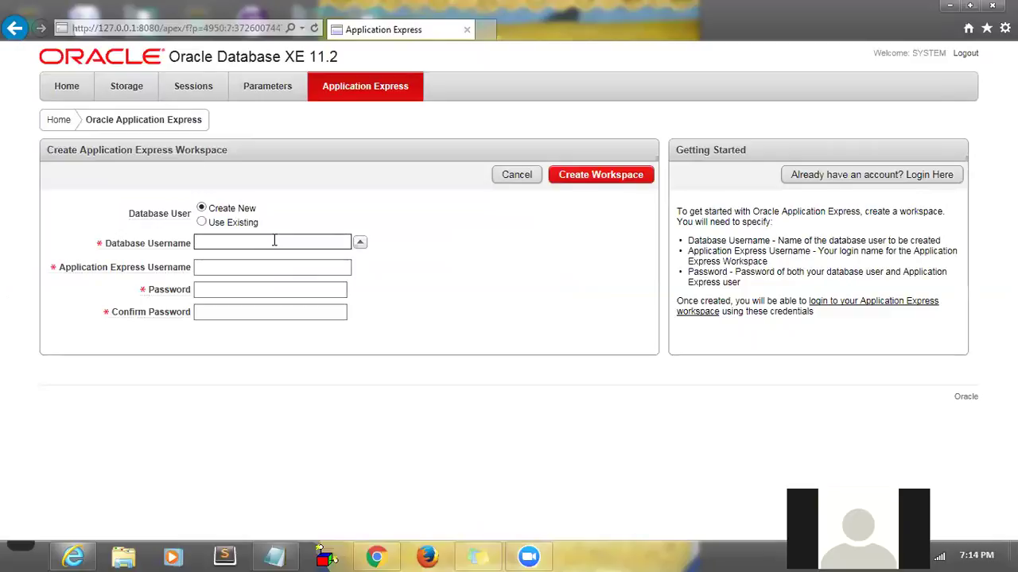
text(tesst)
click(259, 268)
text(sys)
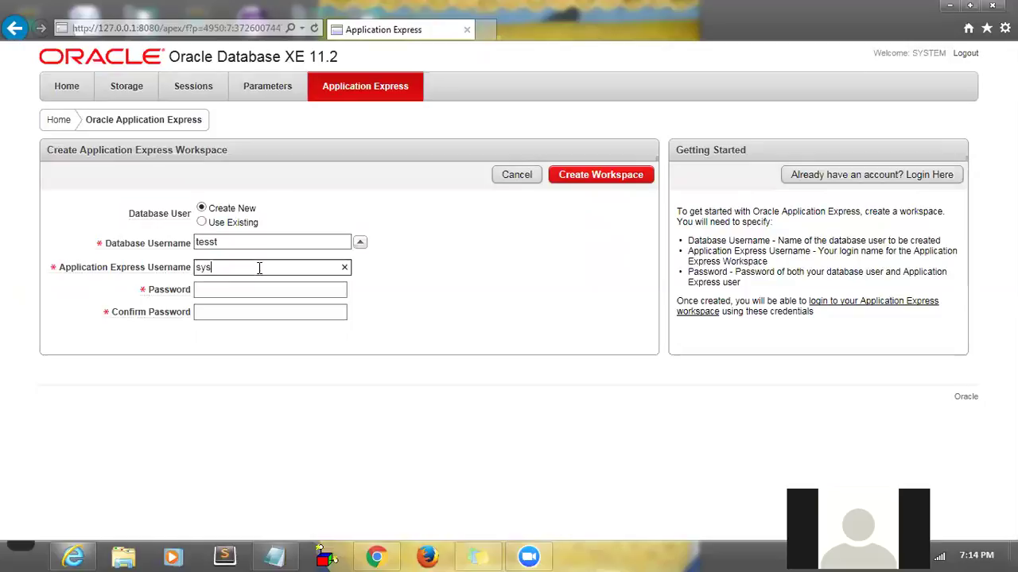
text(tem)
click(252, 290)
text(oracle)
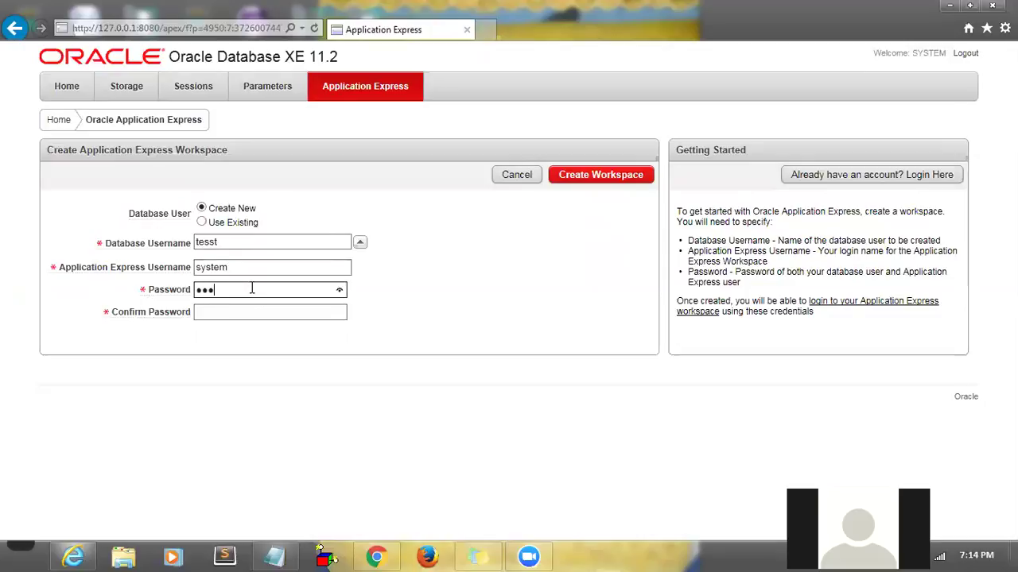
text(12)
click(246, 311)
text(oracle12)
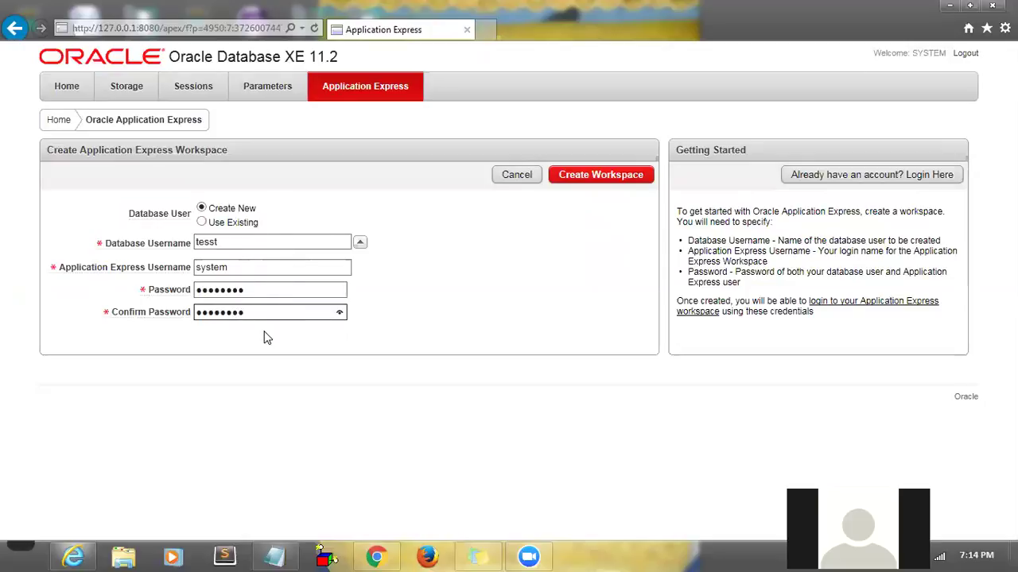
click(202, 223)
click(201, 207)
key(BackSpace)
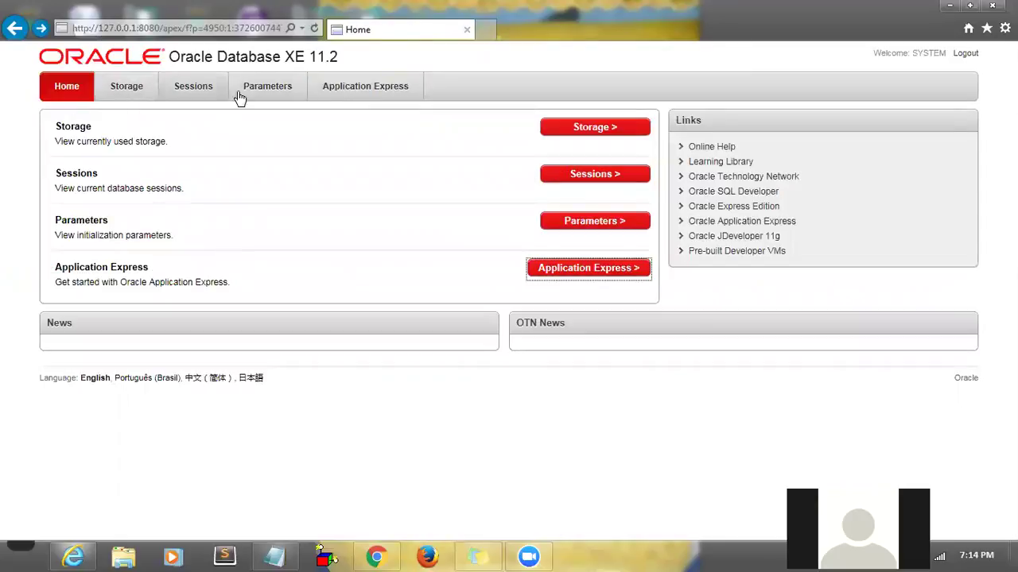
- Create workspace test with username system and the password entered twice
click(545, 275)
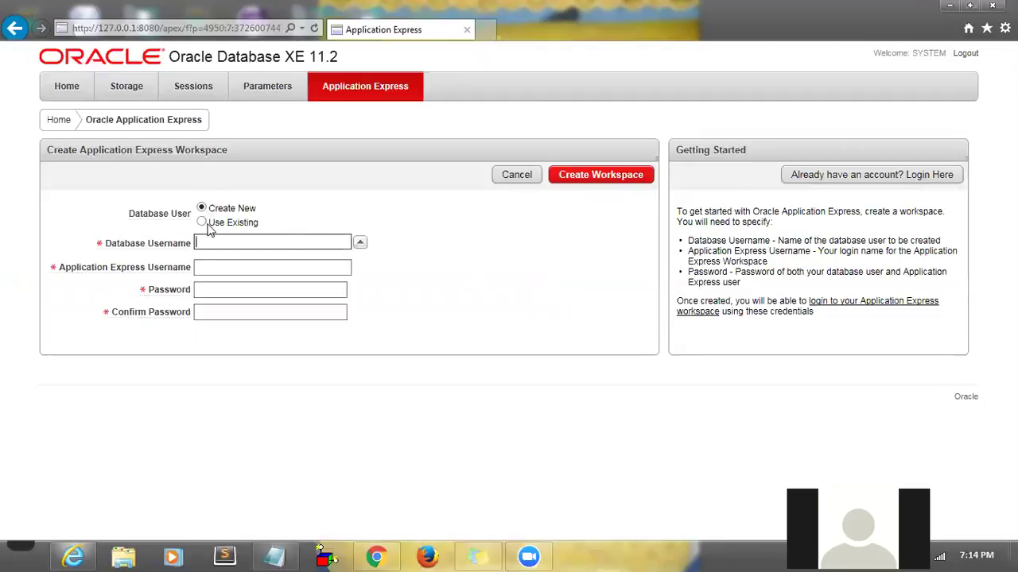
text(test)
click(215, 268)
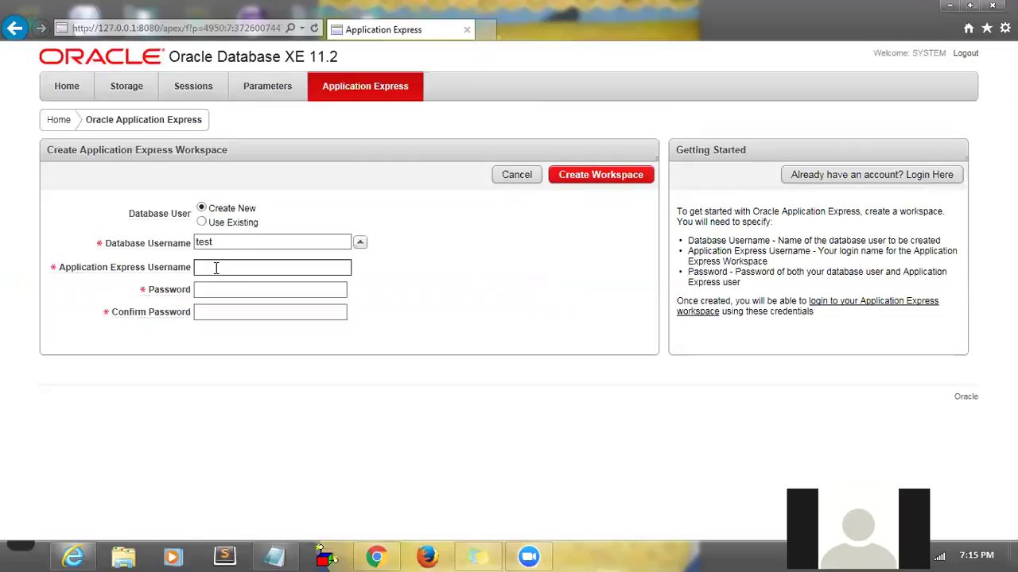
text(system)
click(218, 292)
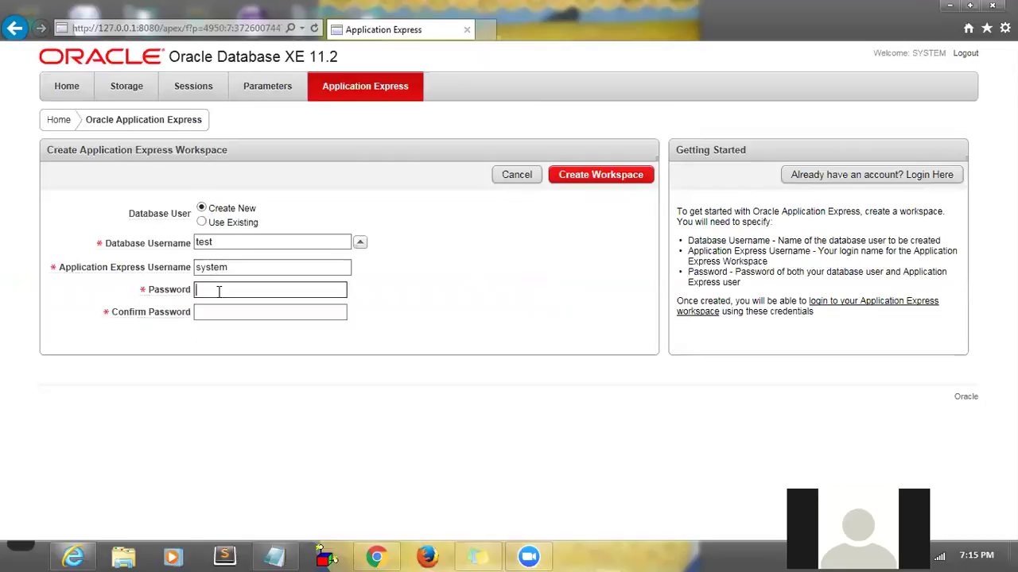
text(password)
click(219, 310)
text(password)
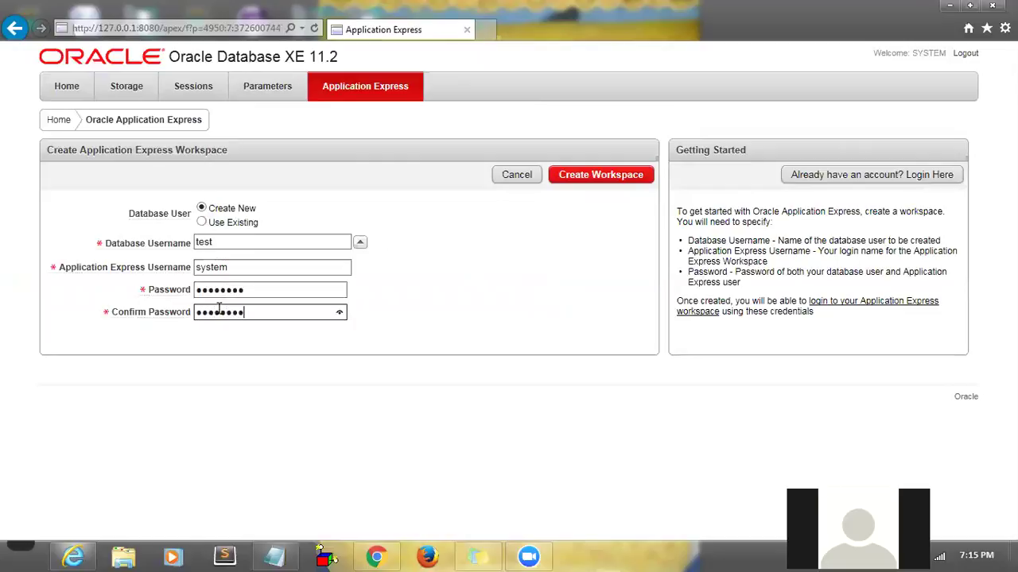
click(599, 184)
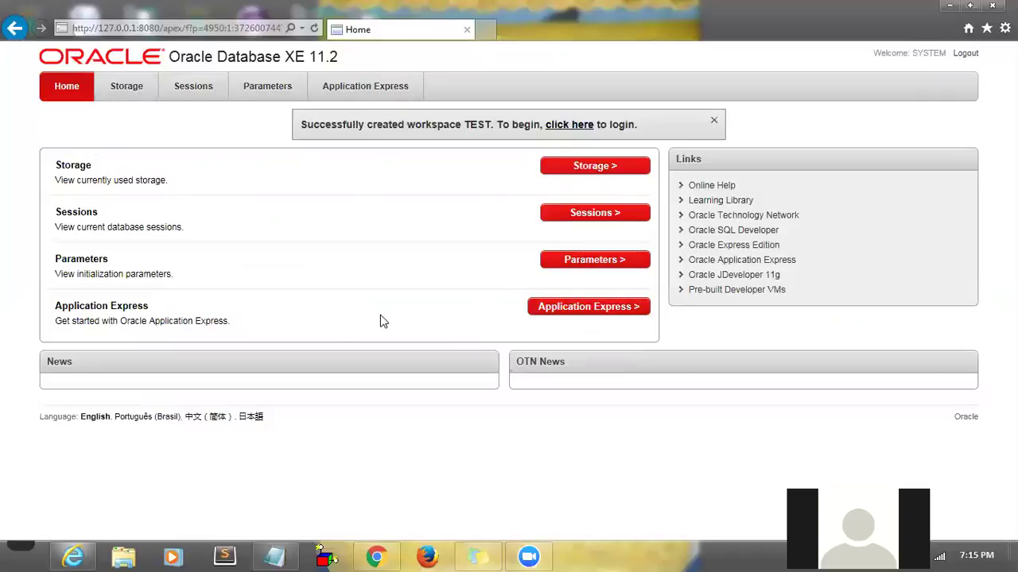
- Use 'Login Here' under Application Express and sign in to TEST with the workspace password
click(618, 316)
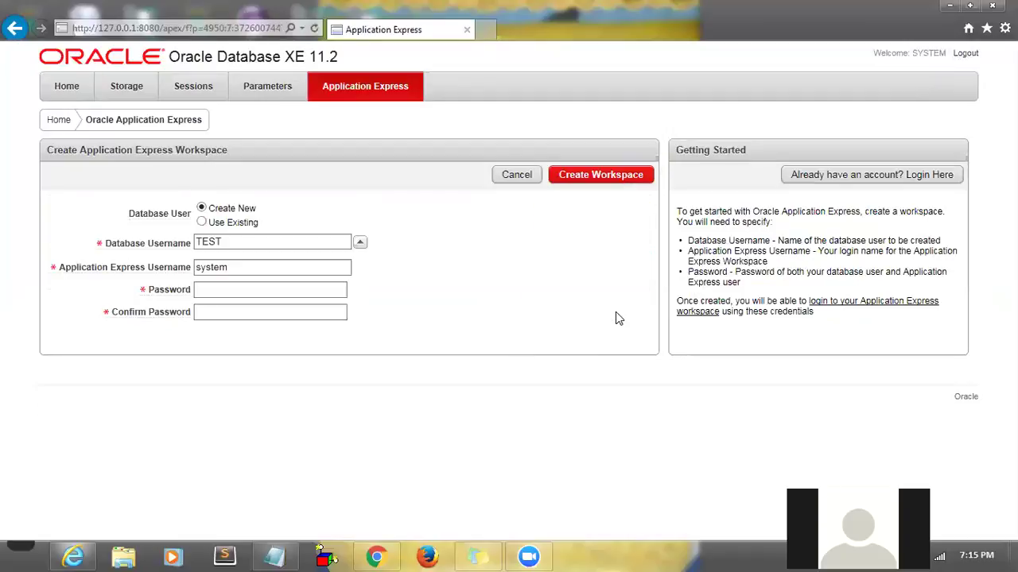
click(829, 176)
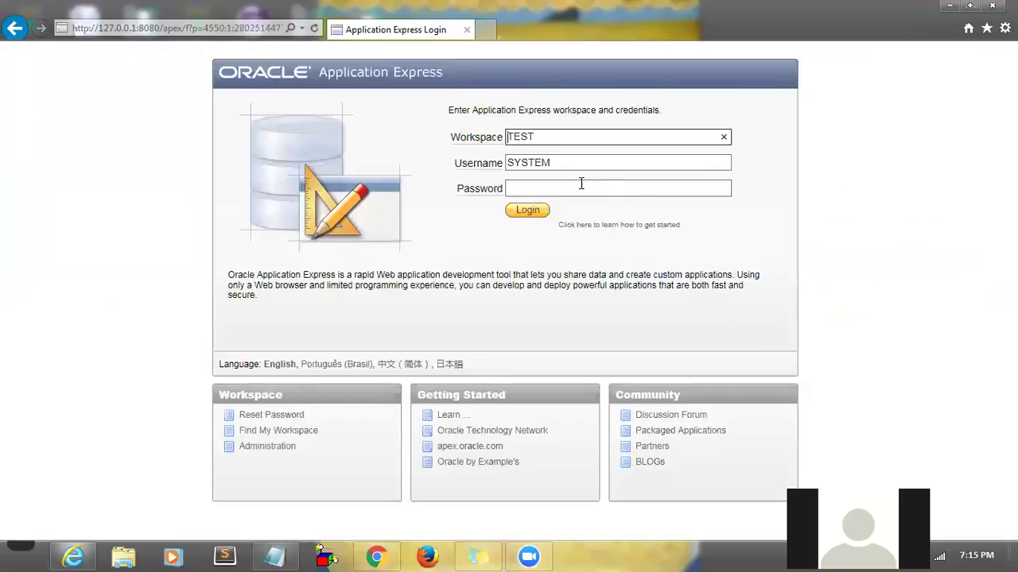
click(569, 187)
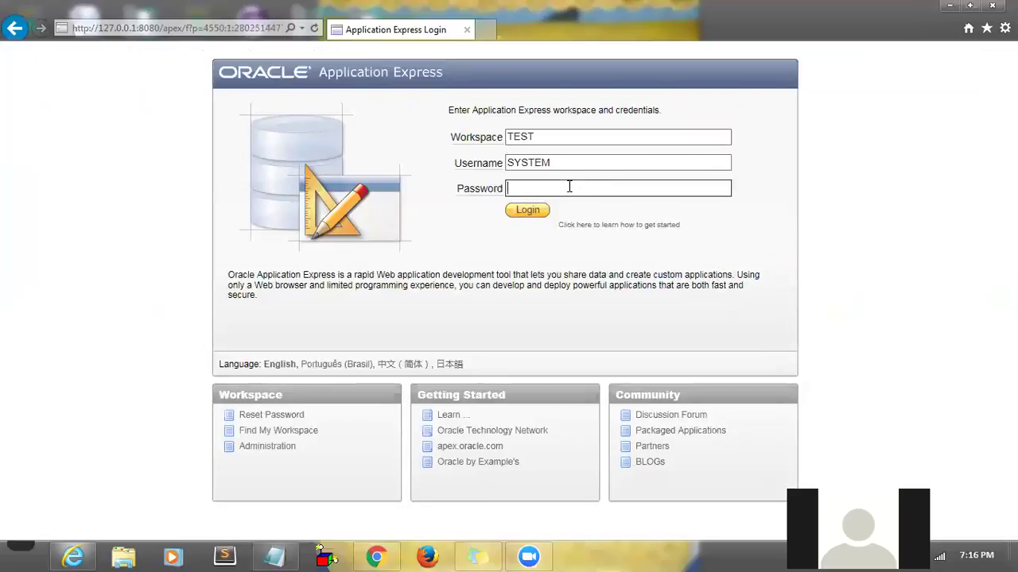
text(********)
click(526, 212)
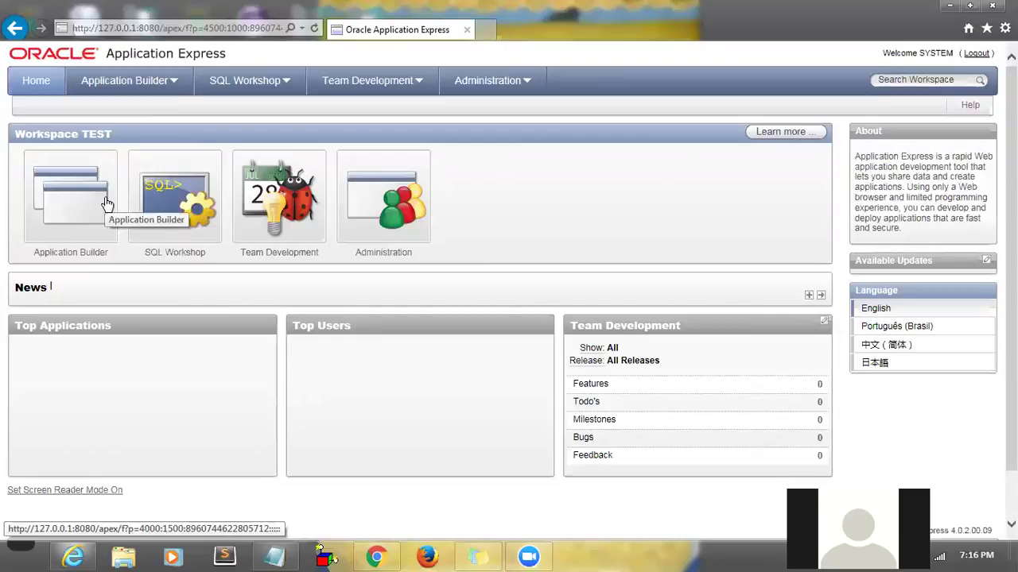
- Open SQL Workshop and SQL Commands, then return to the SQL Workshop page
click(177, 198)
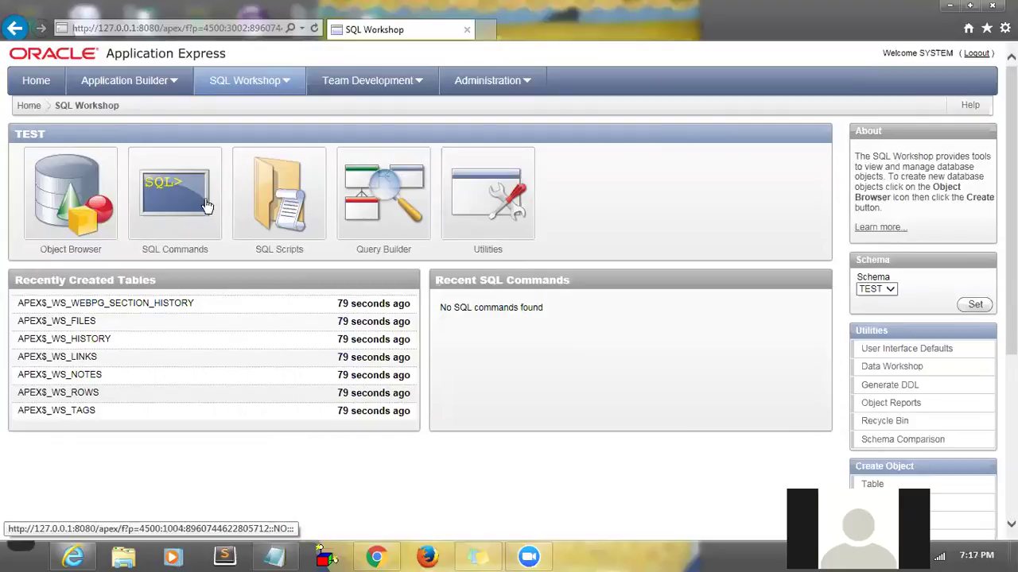
click(163, 209)
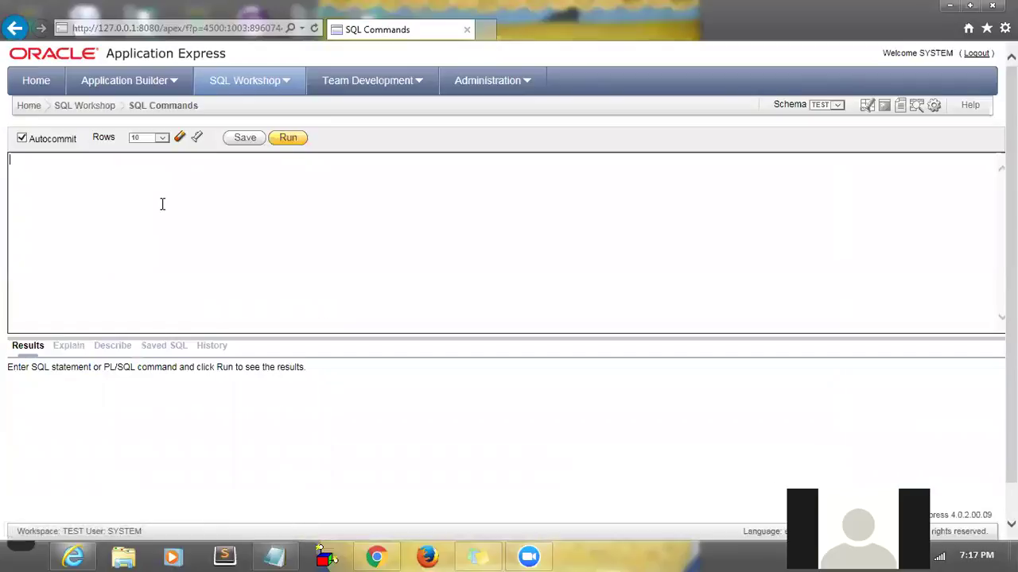
click(87, 105)
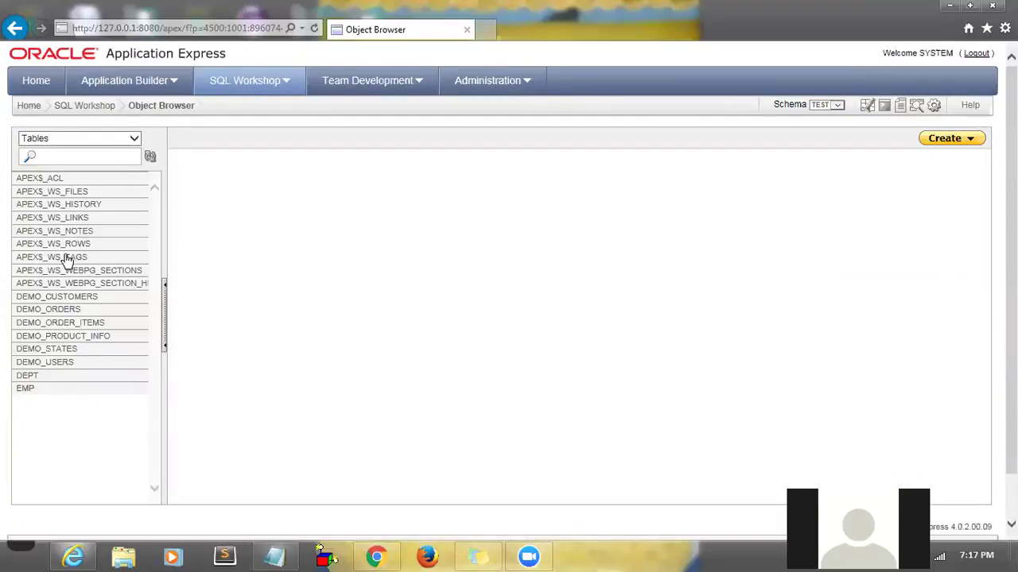
- Look over the DEPT and EMP table details, then open an empty SQL Commands editor
click(33, 378)
click(27, 389)
click(30, 377)
click(92, 108)
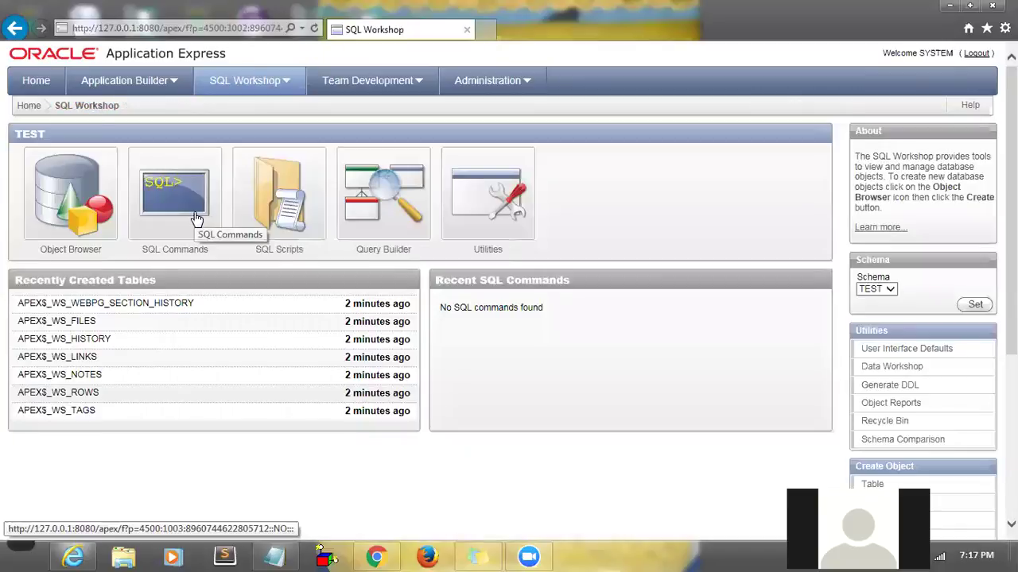
click(176, 209)
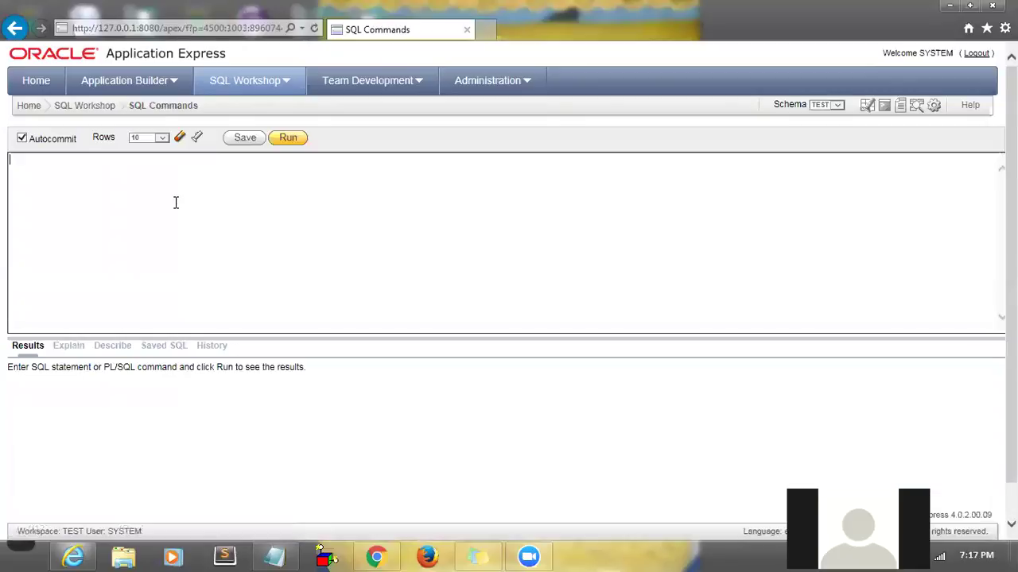
click(153, 220)
- In Oracle.txt, type 'Steps :' followed by 1.Create table and 2.Insert data in to table
click(274, 556)
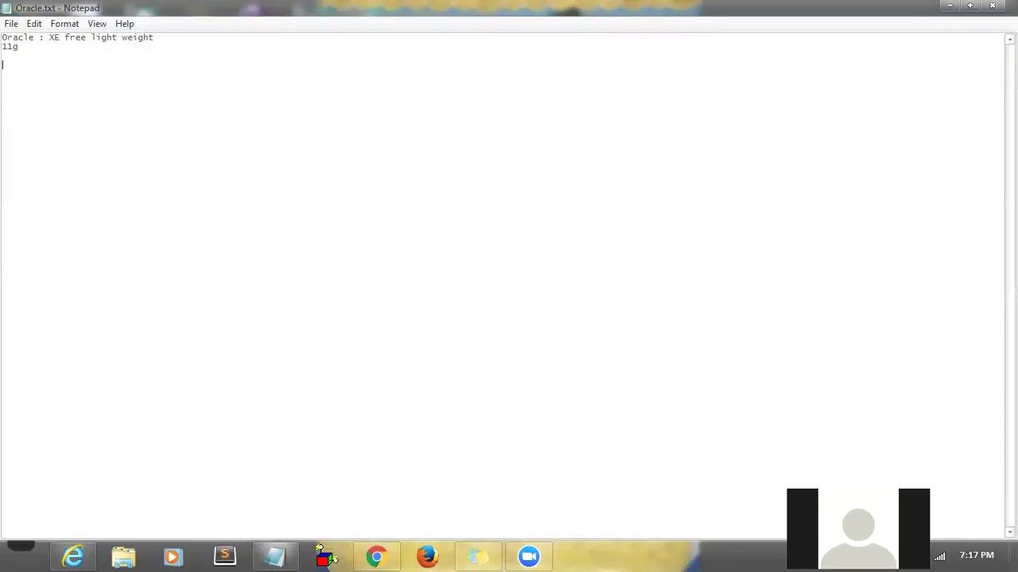
text(Steps :)
key(Return)
text(1.Create table )
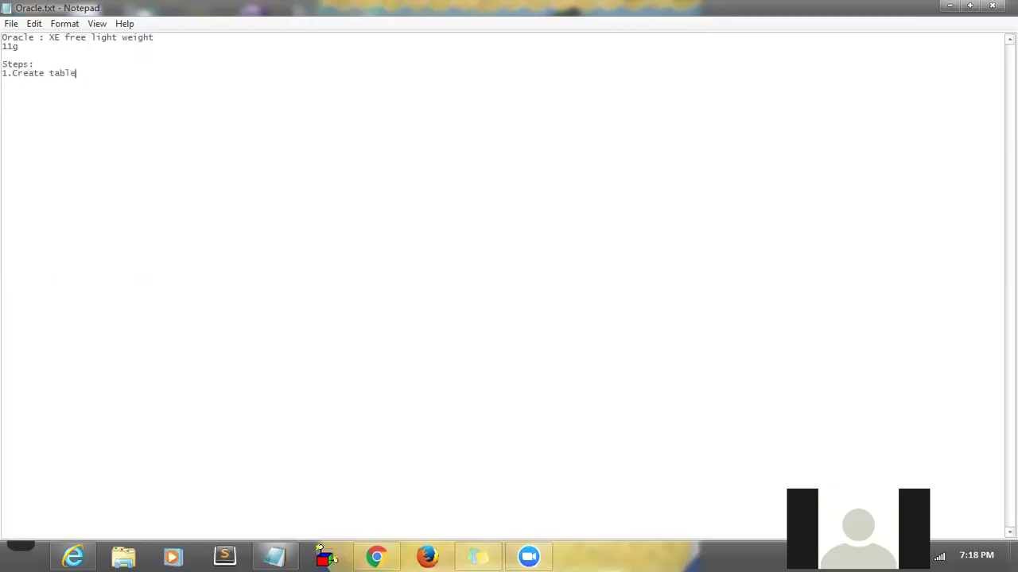
text(2.Insert data in to table)
drag(152, 83, 25, 75)
click(37, 64)
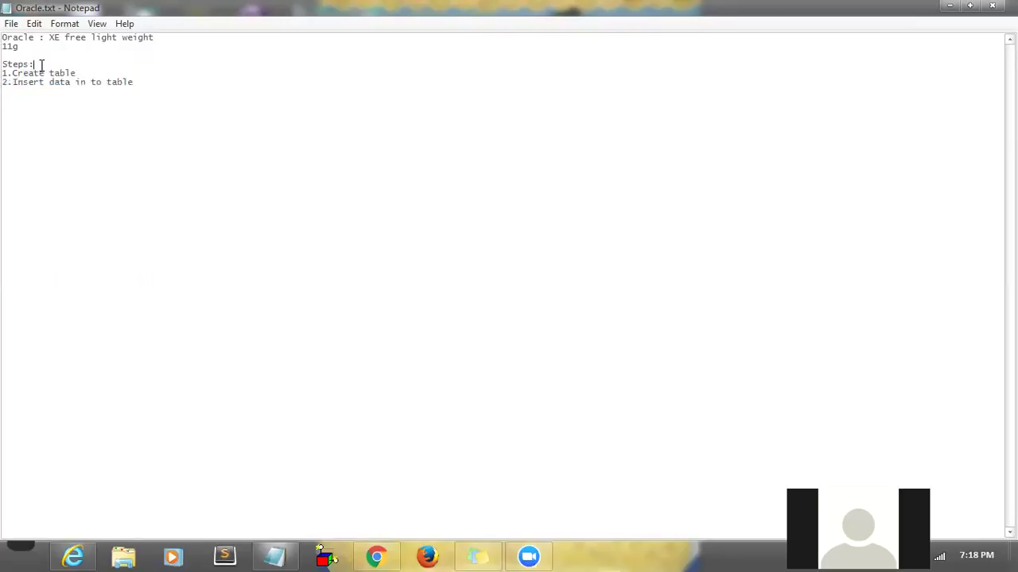
drag(4, 74, 152, 85)
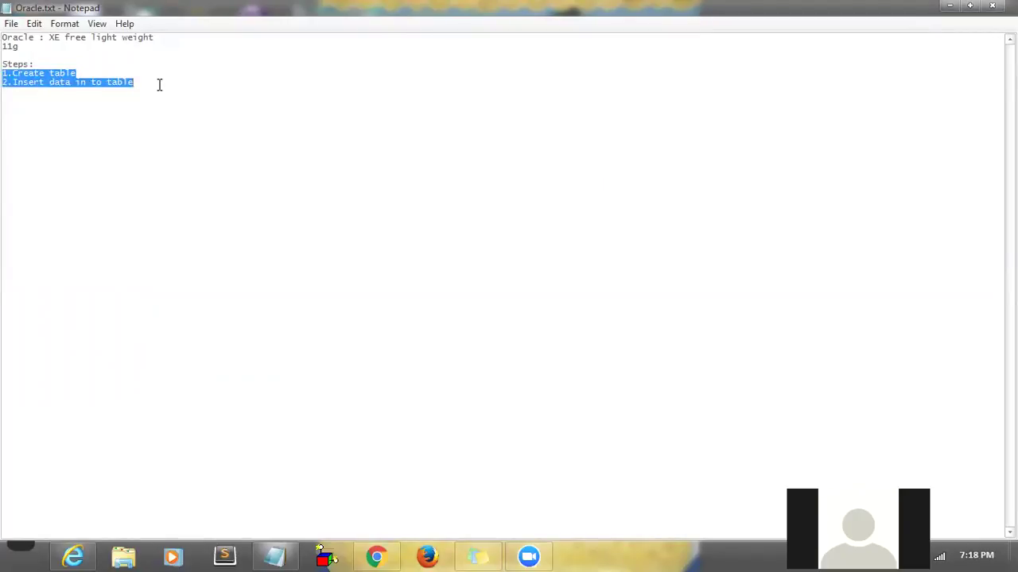
click(159, 84)
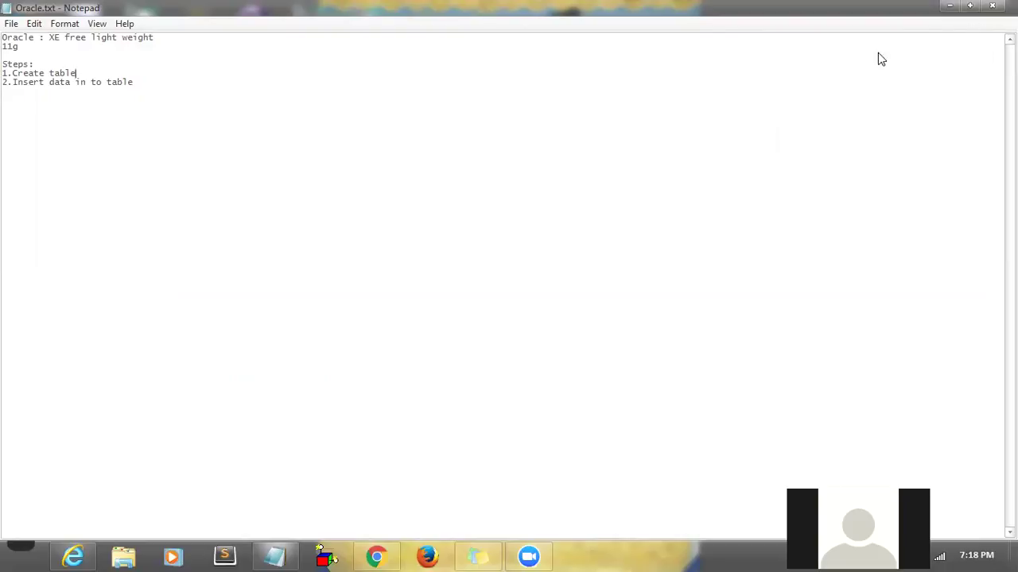
click(951, 7)
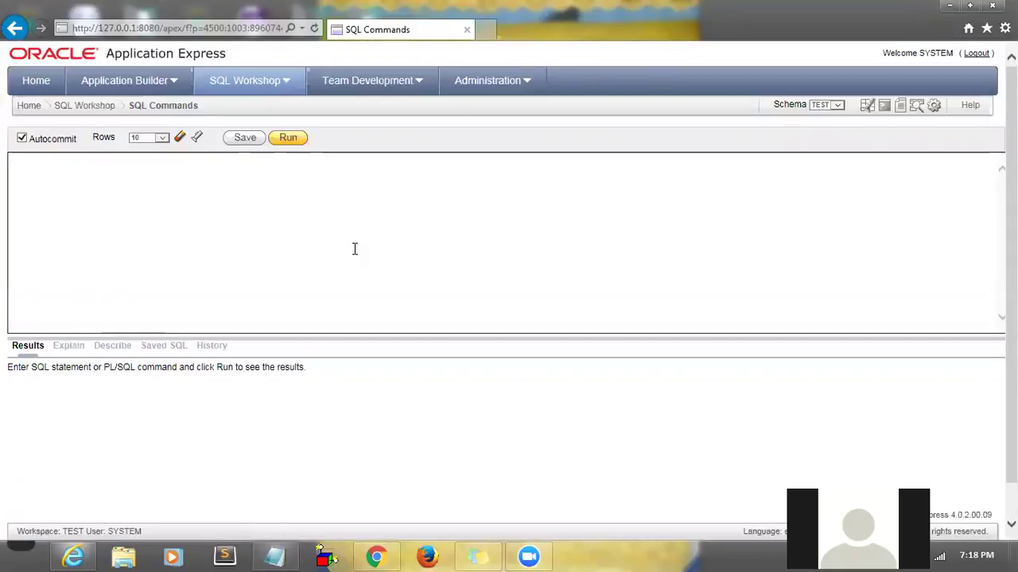
click(838, 107)
click(822, 109)
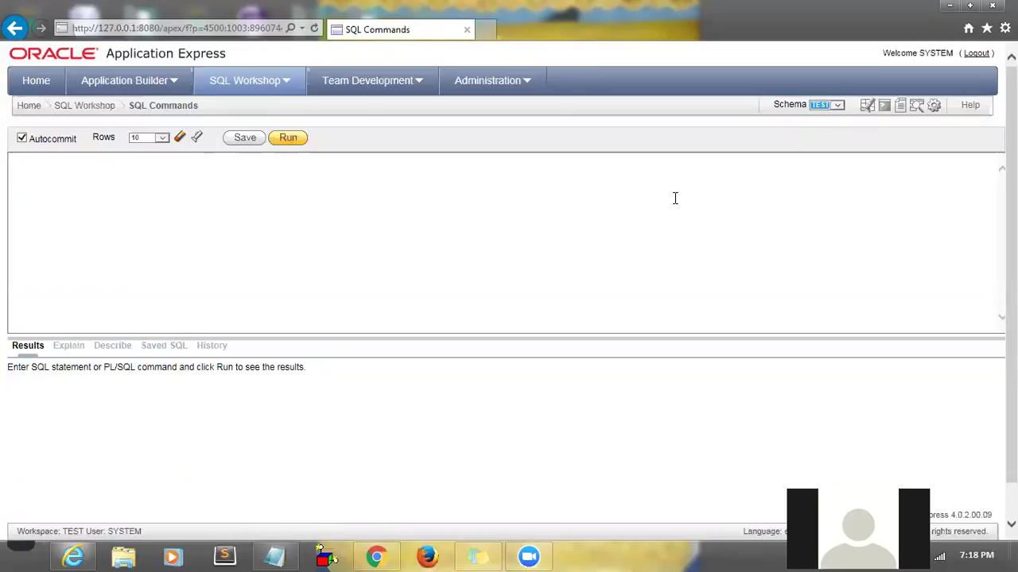
click(543, 218)
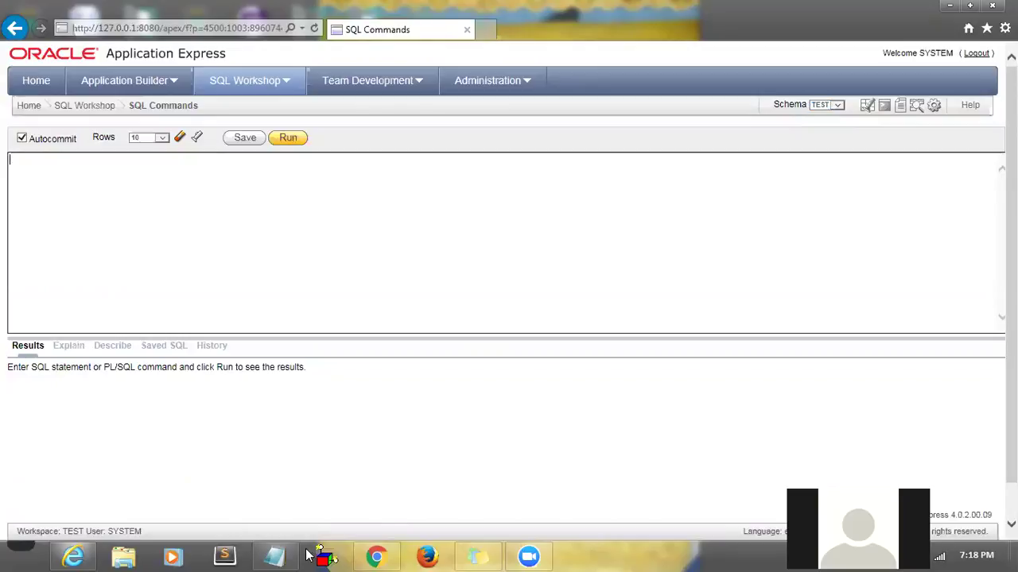
click(273, 557)
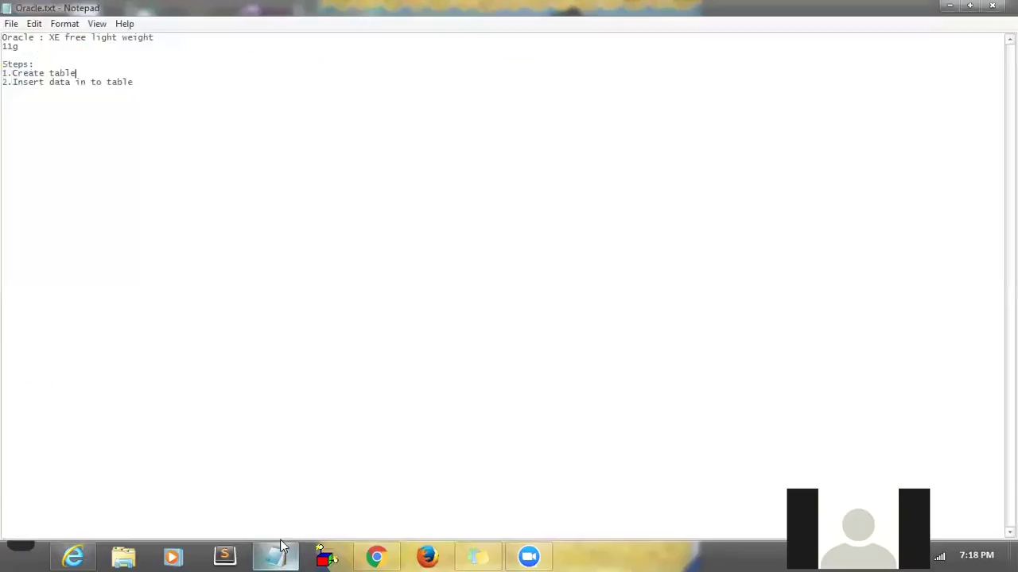
- Insert '0.Create database' as the first line under Steps: in Oracle.txt
click(100, 61)
key(Return)
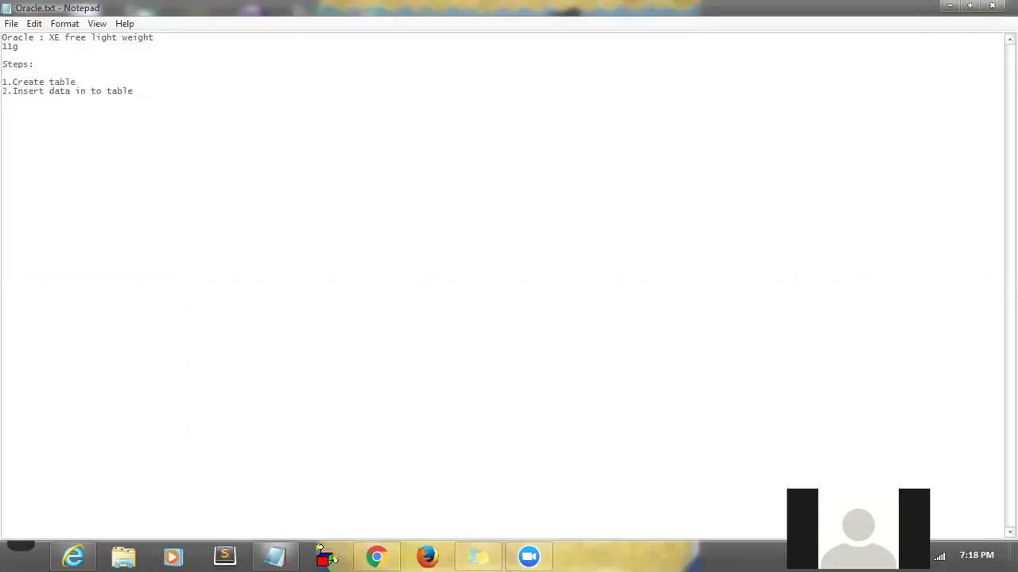
text(0.Create database)
drag(49, 73, 99, 73)
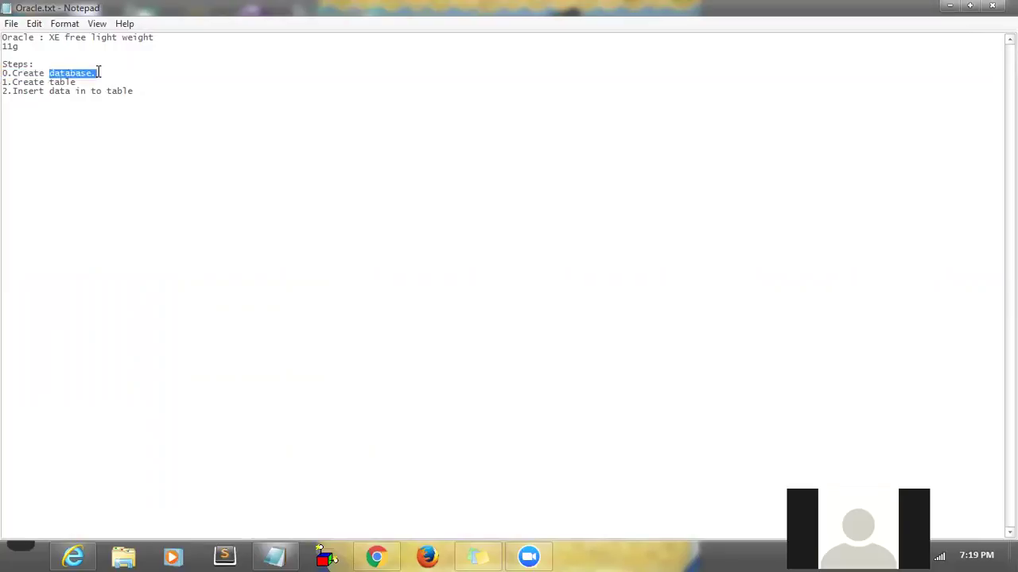
click(24, 548)
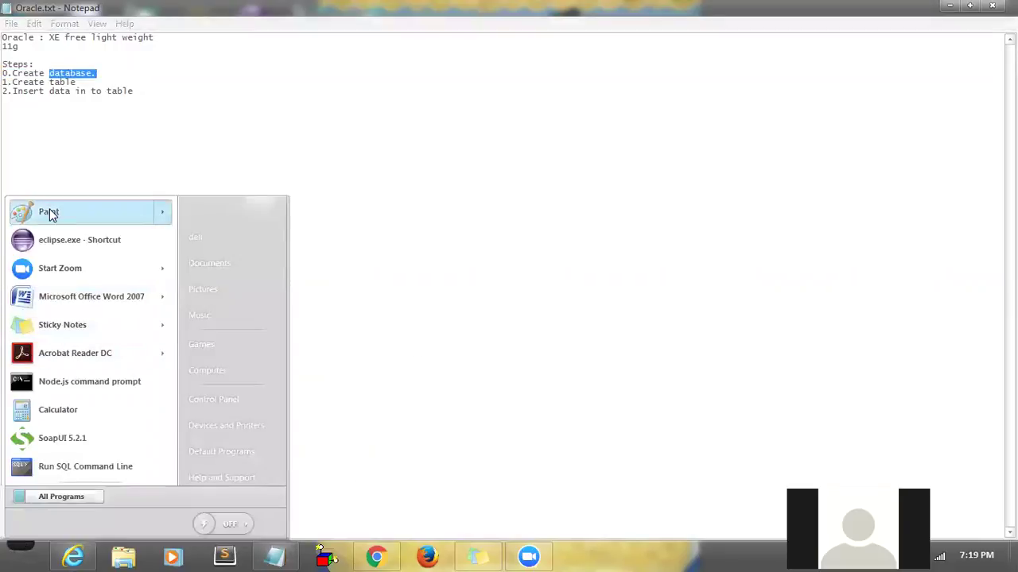
- In a new Paint canvas, brush a large oval containing small circles labelled D1 and DB
click(50, 213)
mouse_move(142, 193)
mouse_down()
mouse_move(222, 413)
mouse_move(339, 175)
mouse_move(211, 170)
mouse_move(148, 197)
mouse_up()
mouse_move(144, 156)
mouse_down()
mouse_move(159, 173)
mouse_move(203, 153)
mouse_up()
mouse_move(172, 218)
mouse_down()
mouse_move(159, 267)
mouse_move(196, 230)
mouse_move(173, 220)
mouse_move(170, 248)
mouse_move(179, 232)
mouse_move(188, 245)
mouse_up()
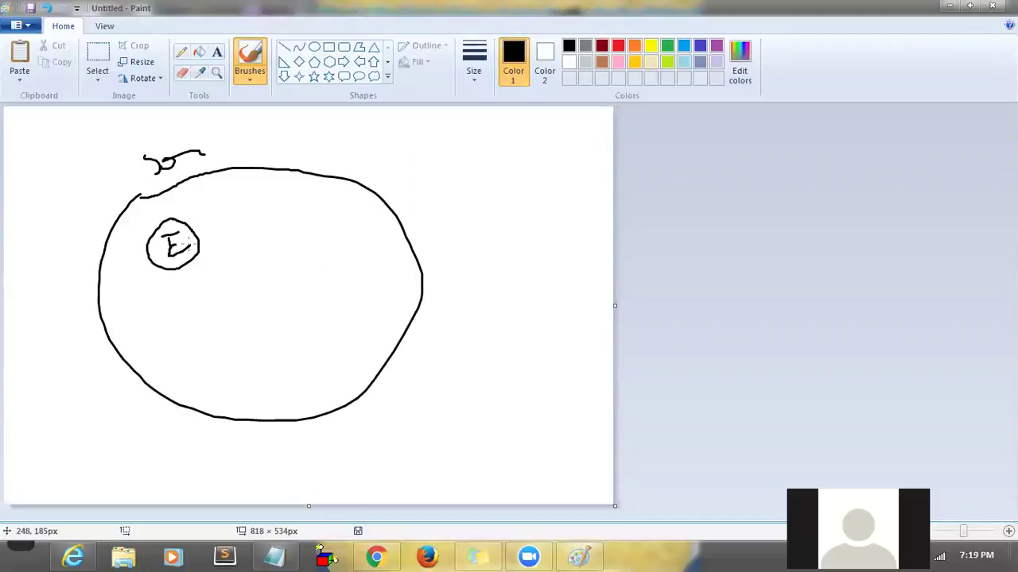
mouse_move(256, 215)
mouse_down()
mouse_move(213, 248)
mouse_move(269, 279)
mouse_move(269, 224)
mouse_move(254, 216)
mouse_move(235, 258)
mouse_up()
mouse_move(235, 233)
mouse_down()
mouse_move(246, 236)
mouse_move(237, 259)
mouse_move(265, 240)
mouse_up()
drag(265, 240, 253, 252)
mouse_move(165, 235)
mouse_down()
mouse_move(176, 243)
mouse_move(169, 256)
mouse_up()
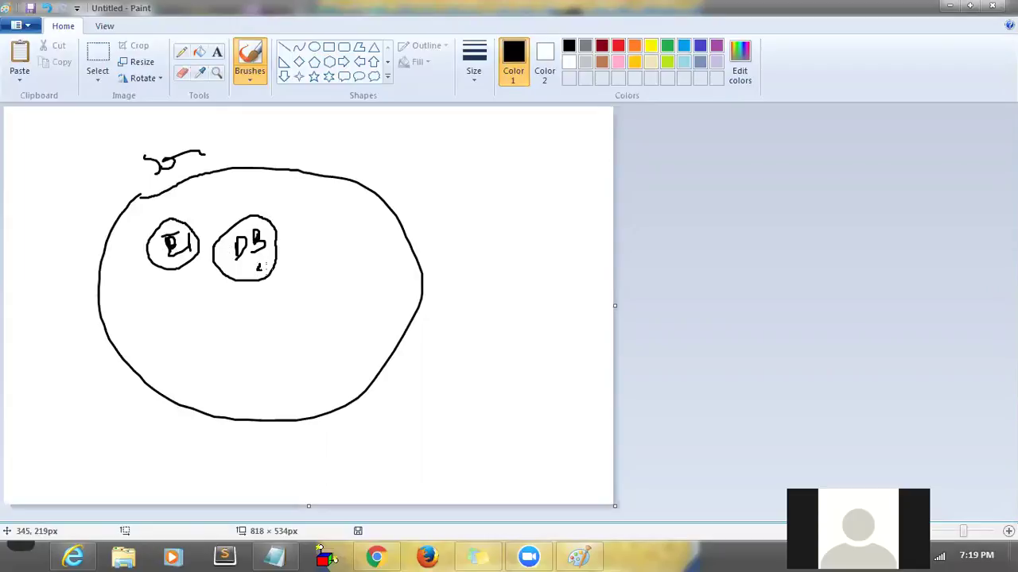
- Add more circles, tick marks and connecting lines, then bring up Chrome's Oracle downloads page
drag(309, 271, 357, 232)
mouse_move(276, 306)
mouse_down()
mouse_move(276, 376)
mouse_move(271, 300)
mouse_up()
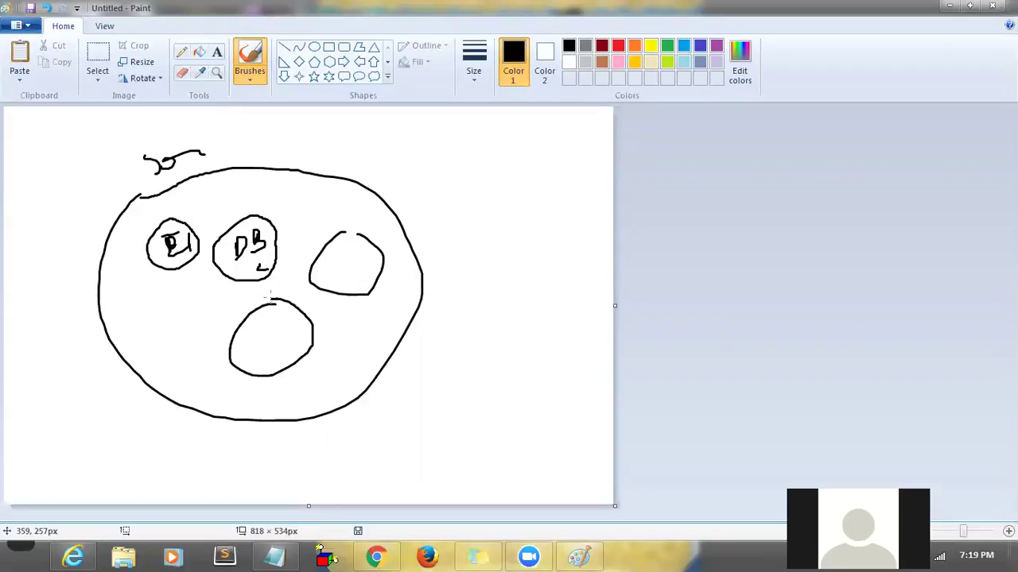
mouse_move(261, 342)
mouse_down()
mouse_move(271, 347)
mouse_move(283, 324)
mouse_up()
mouse_move(333, 253)
mouse_down()
mouse_move(343, 266)
mouse_move(363, 232)
mouse_up()
mouse_move(228, 251)
mouse_down()
mouse_move(249, 249)
mouse_move(258, 215)
mouse_up()
drag(162, 242, 199, 198)
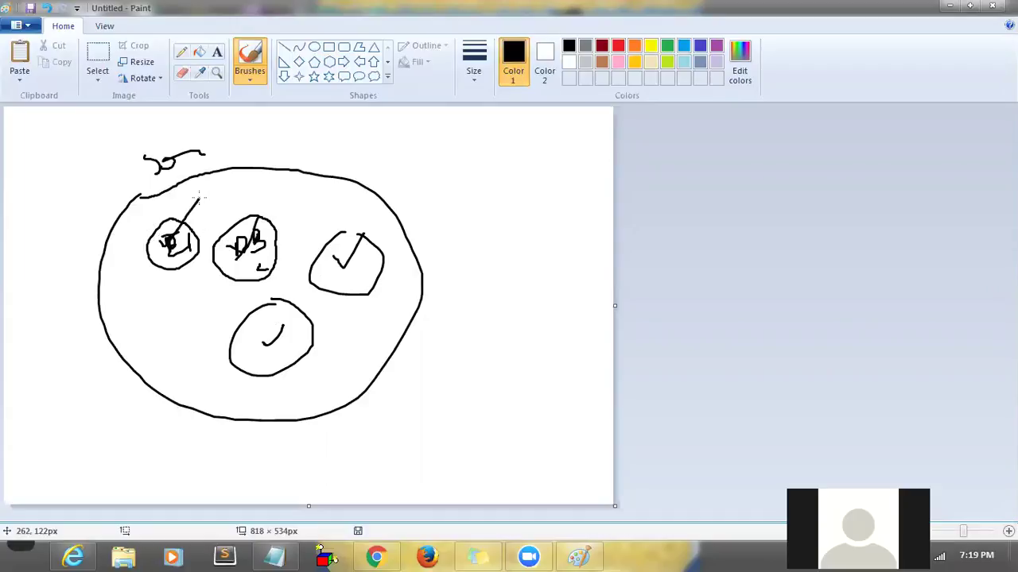
mouse_move(190, 225)
mouse_down()
mouse_move(180, 231)
mouse_move(208, 213)
mouse_up()
mouse_move(304, 185)
mouse_down()
mouse_move(285, 226)
mouse_move(334, 194)
mouse_move(303, 185)
mouse_up()
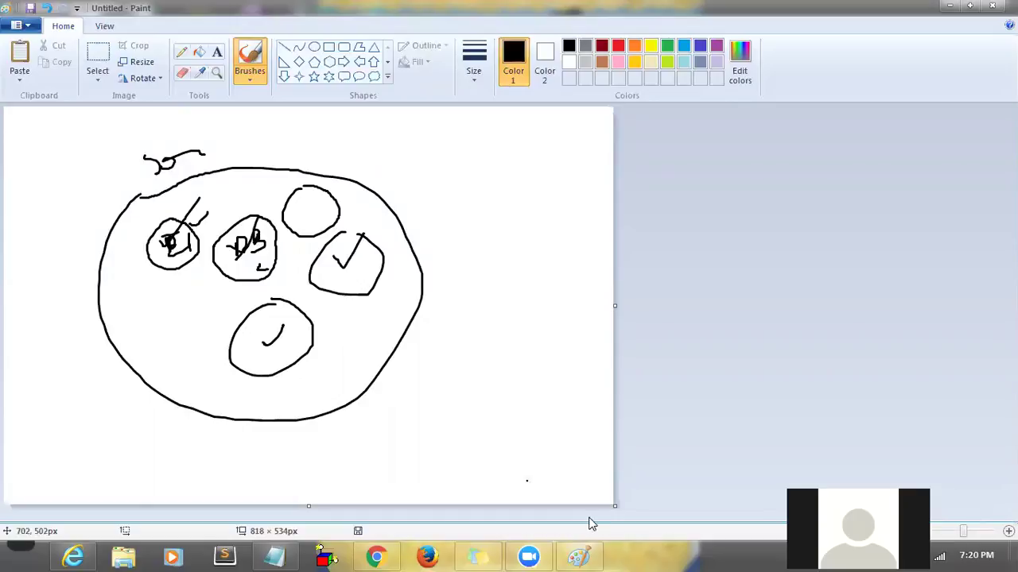
click(376, 556)
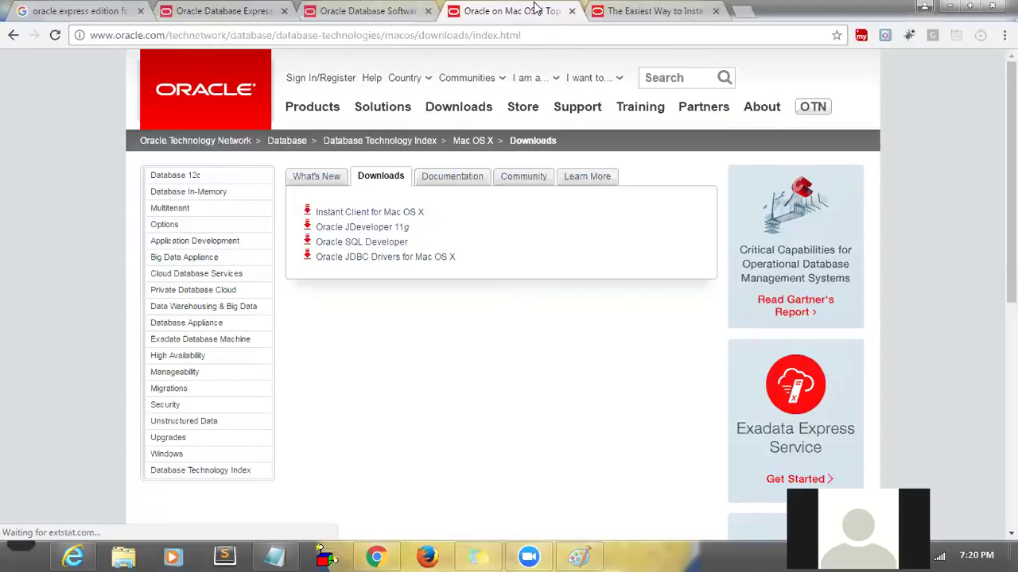
- Close the Express Edition, Database Software and Mac OS X download tabs, then minimize Chrome
click(628, 11)
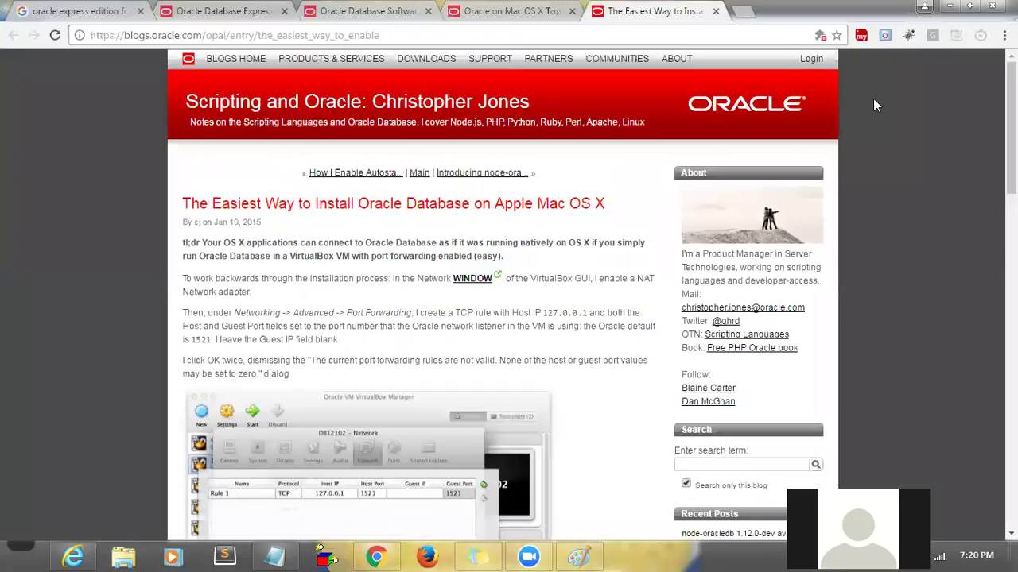
click(948, 7)
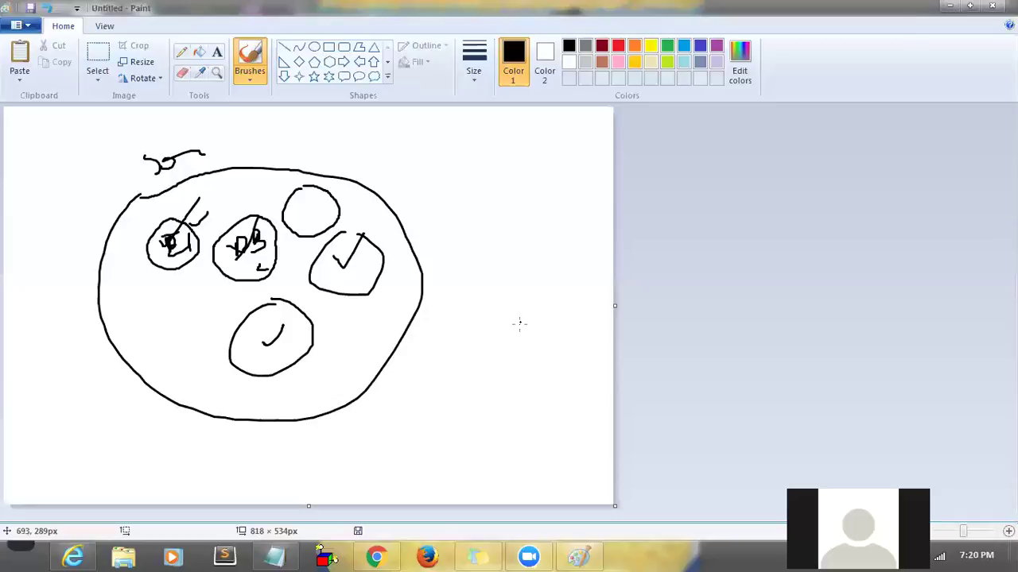
click(375, 557)
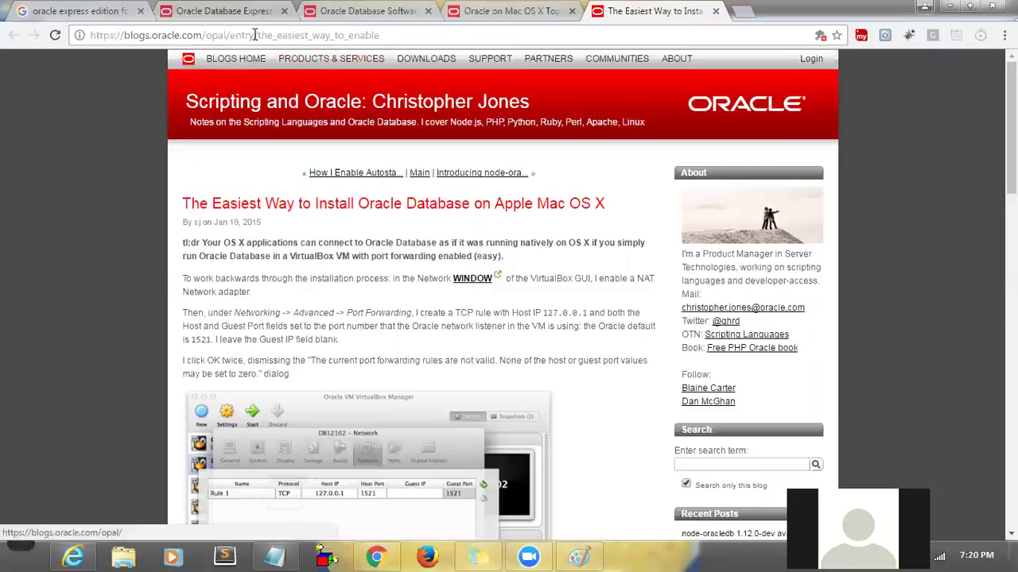
click(214, 10)
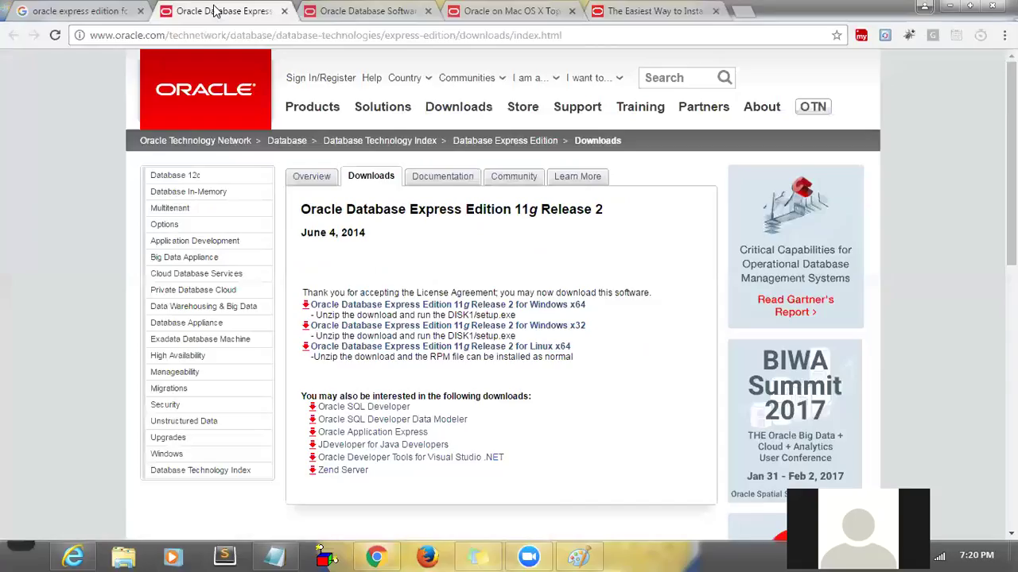
click(284, 11)
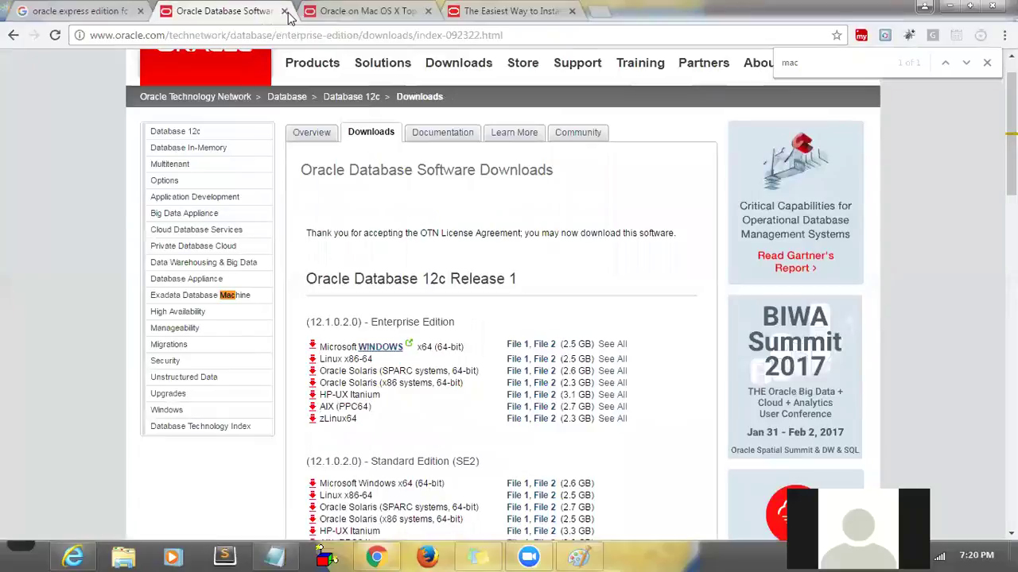
click(284, 11)
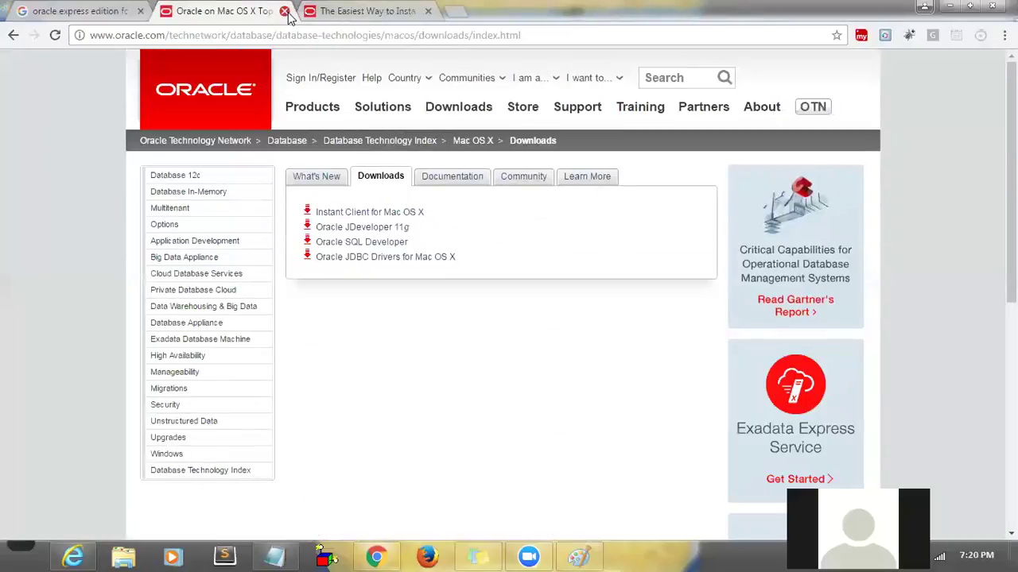
click(284, 11)
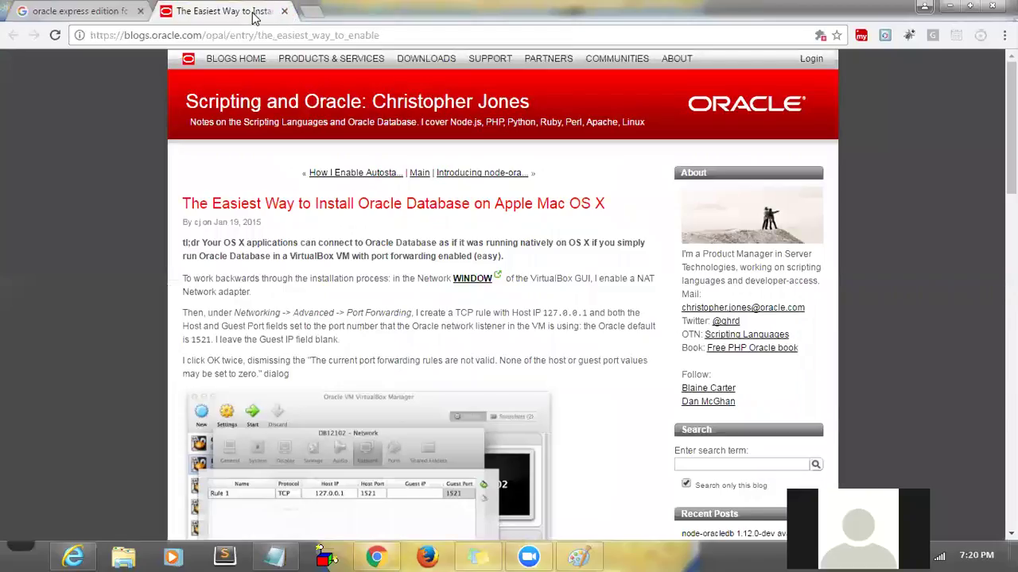
mouse_move(1011, 127)
mouse_down()
mouse_move(1011, 487)
mouse_move(1011, 138)
mouse_up()
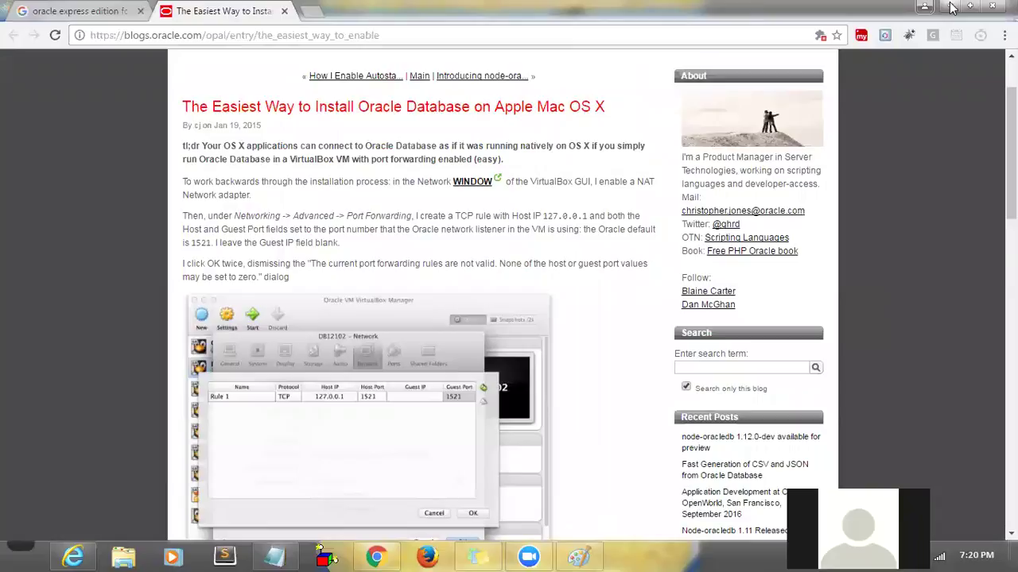
click(950, 7)
- Write the comment line '--Create table' at the top of the SQL Commands editor
click(950, 6)
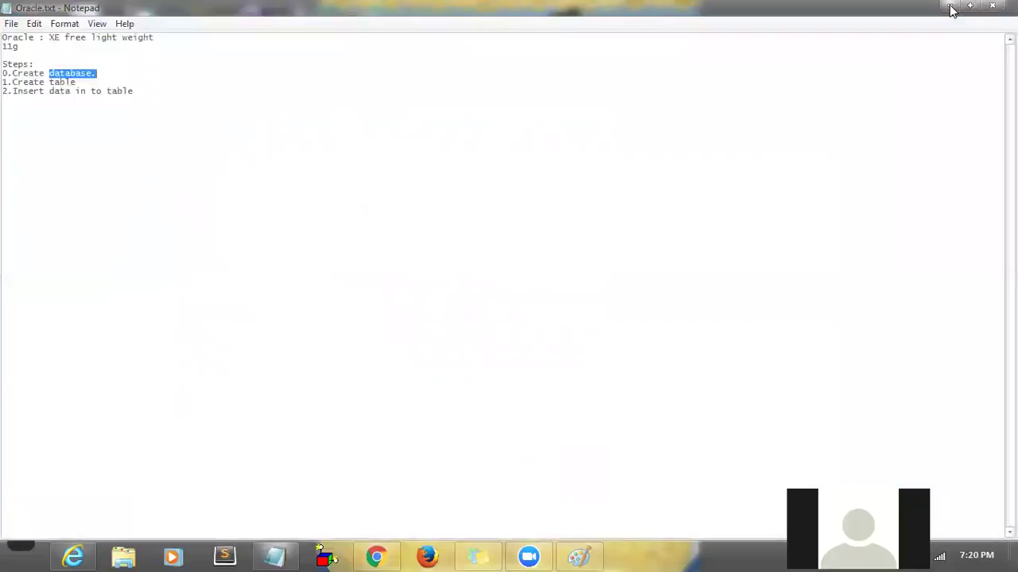
click(950, 6)
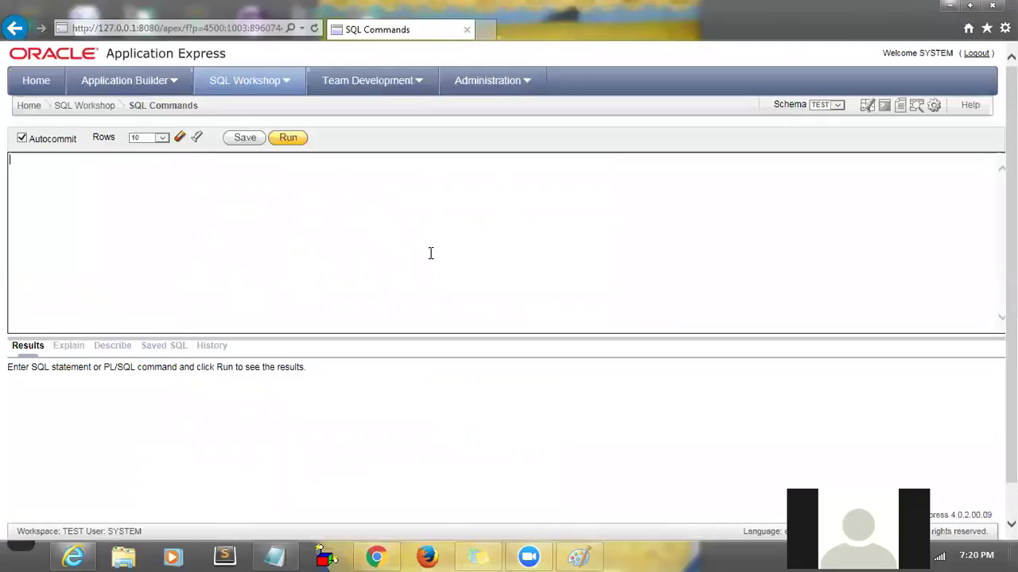
click(837, 110)
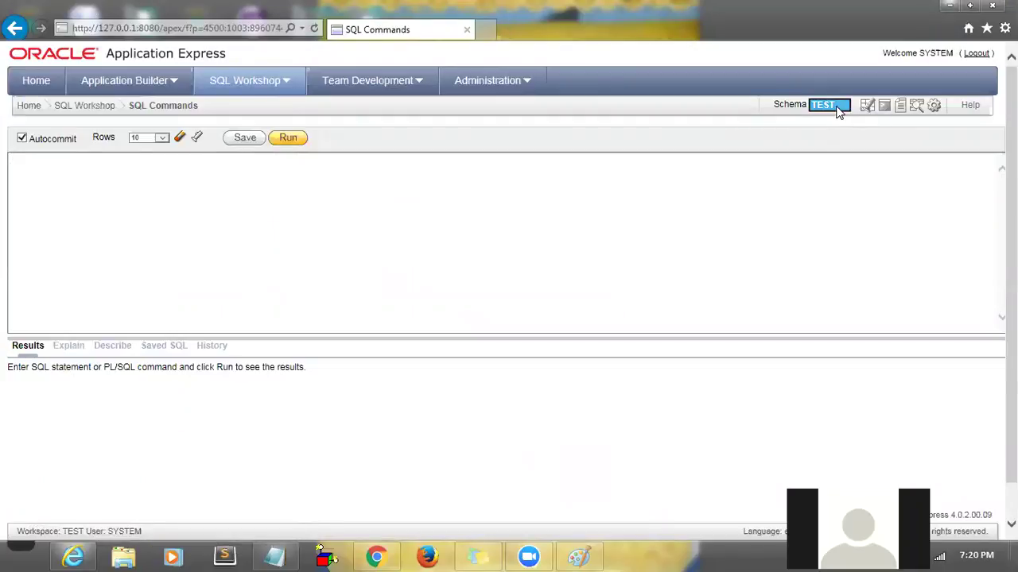
click(673, 229)
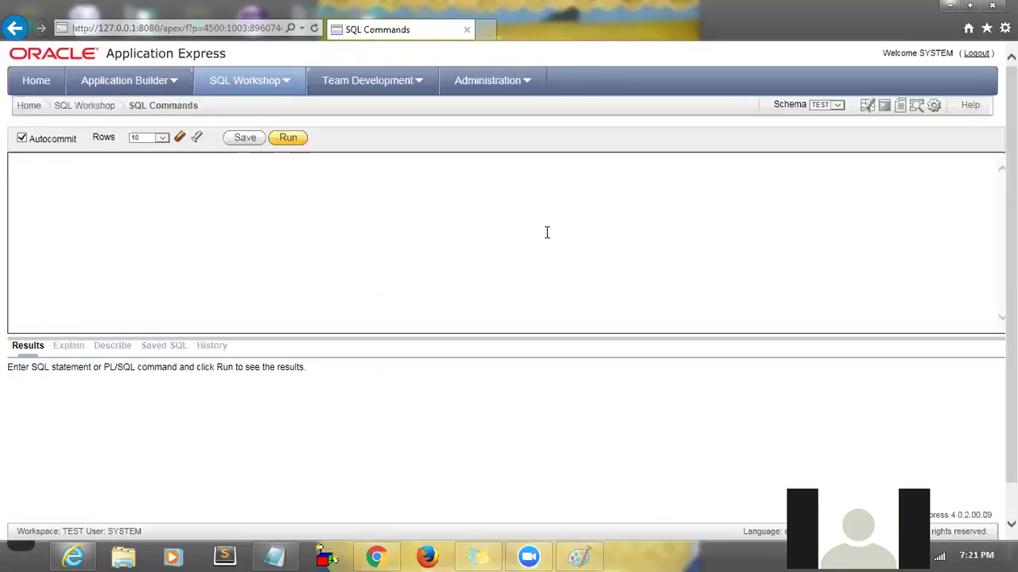
text(--Create table)
- Bring the Oracle.txt notes in Notepad back up, with the caret after the last step
click(21, 554)
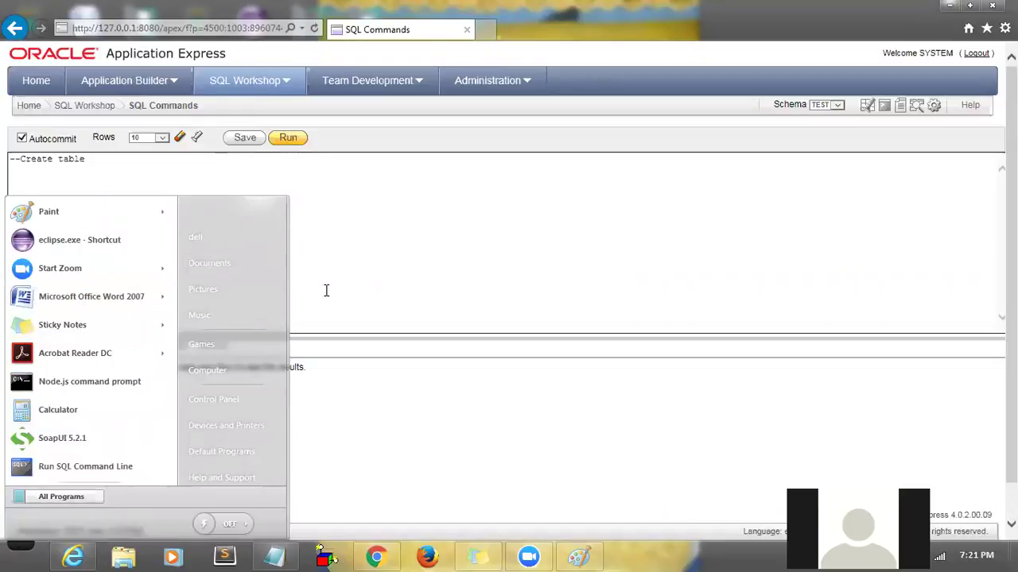
click(75, 497)
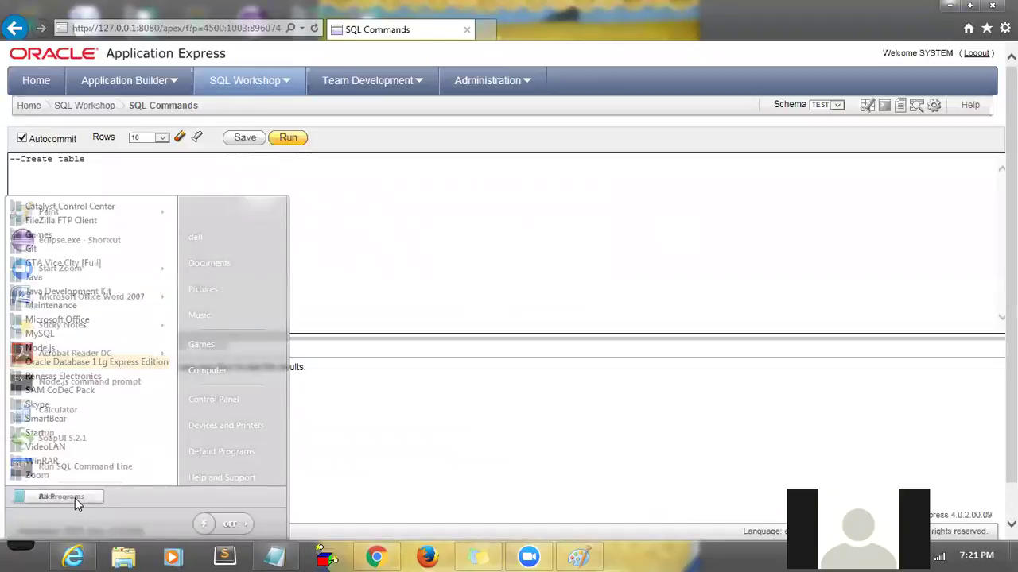
click(274, 556)
click(259, 215)
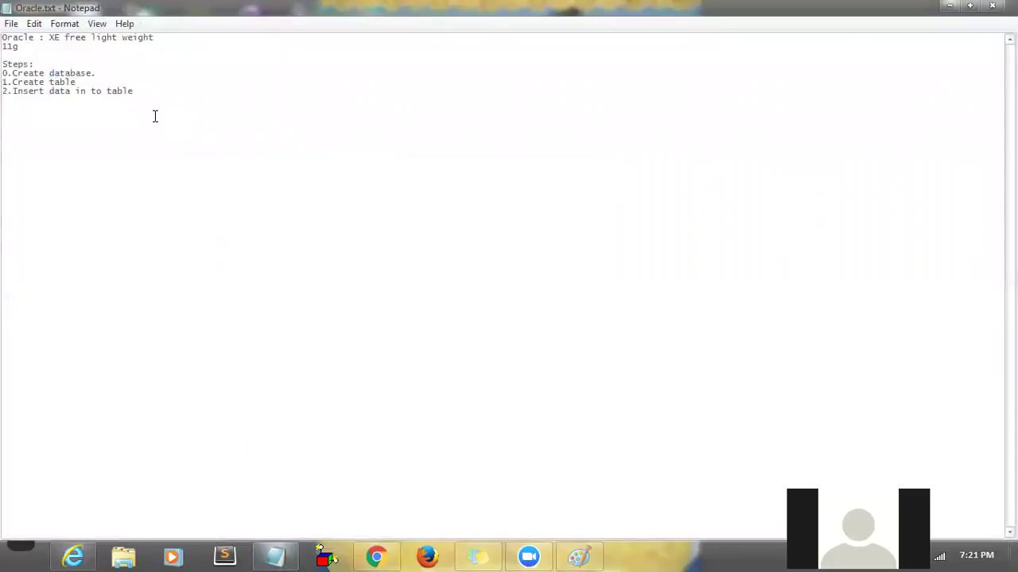
- Add a 'CReate table :' heading followed by 'name :' and 'age:' lines in Oracle.txt
key(Return)
key(Return)
text(CReate table :)
key(Return)
text(name)
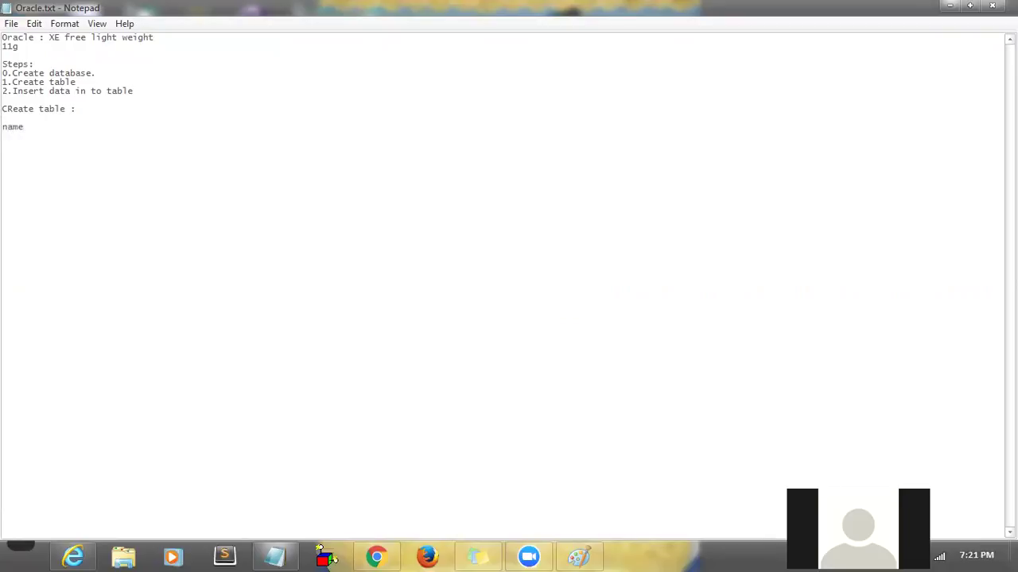
text( :)
key(Return)
text(ang:)
key(BackSpace)
key(BackSpace)
key(BackSpace)
text(ge:)
- Give the name field the type varchar(50)
drag(23, 137, 3, 127)
click(55, 136)
text(varchar)
drag(38, 127, 79, 127)
click(78, 127)
text(())
text(50)
drag(39, 126, 82, 127)
click(96, 128)
click(97, 128)
- Append '/varchar2(50)' after varchar(50) on the name line
drag(38, 127, 98, 127)
key(ctrl+c)
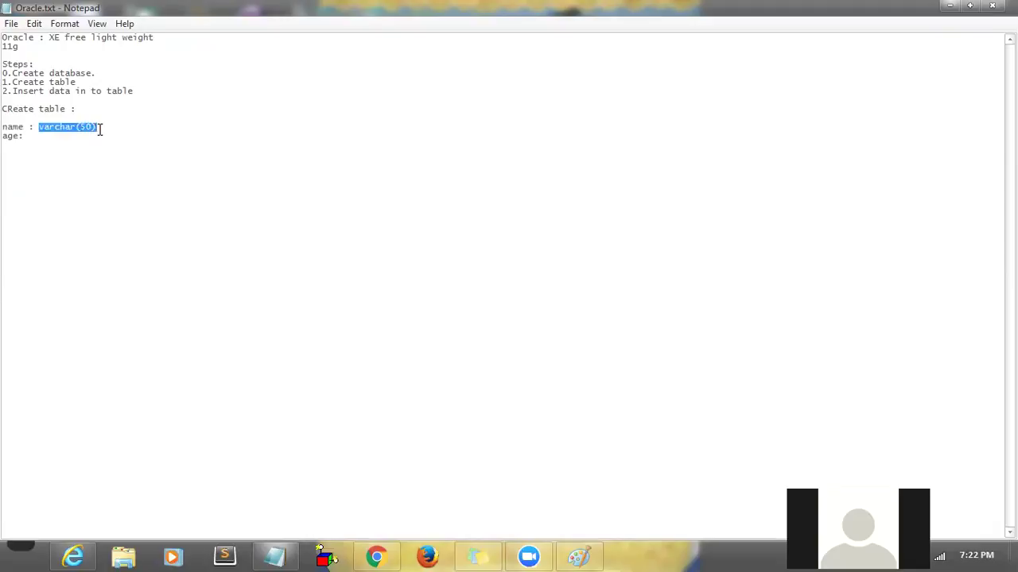
key(Down)
key(Home)
text(/)
key(BackSpace)
click(135, 125)
text(/)
key(ctrl+v)
drag(76, 127, 140, 127)
click(141, 128)
text(2)
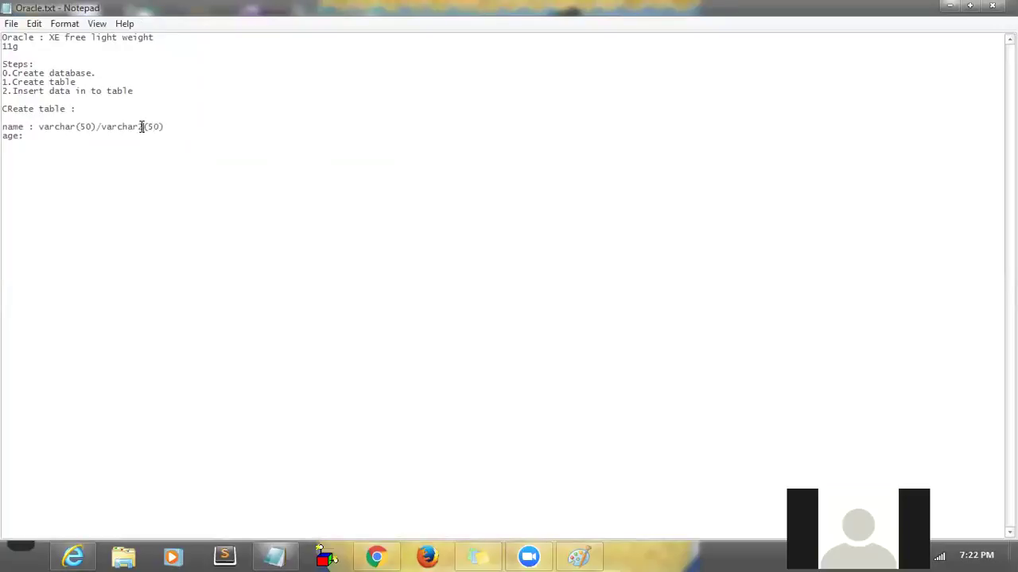
- Highlight the varchar(50) and varchar2(50) type options on the name line
drag(39, 127, 95, 127)
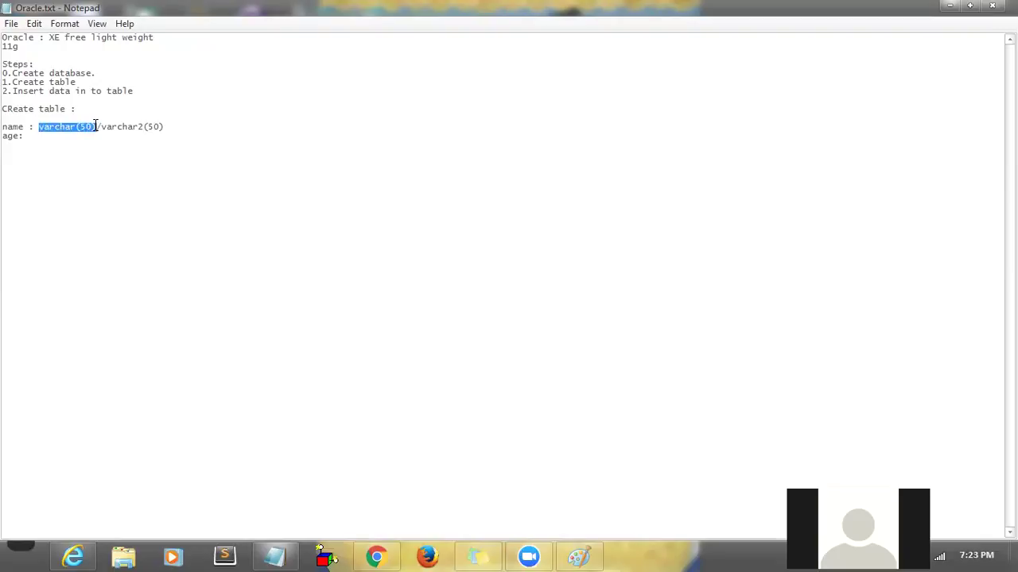
click(95, 126)
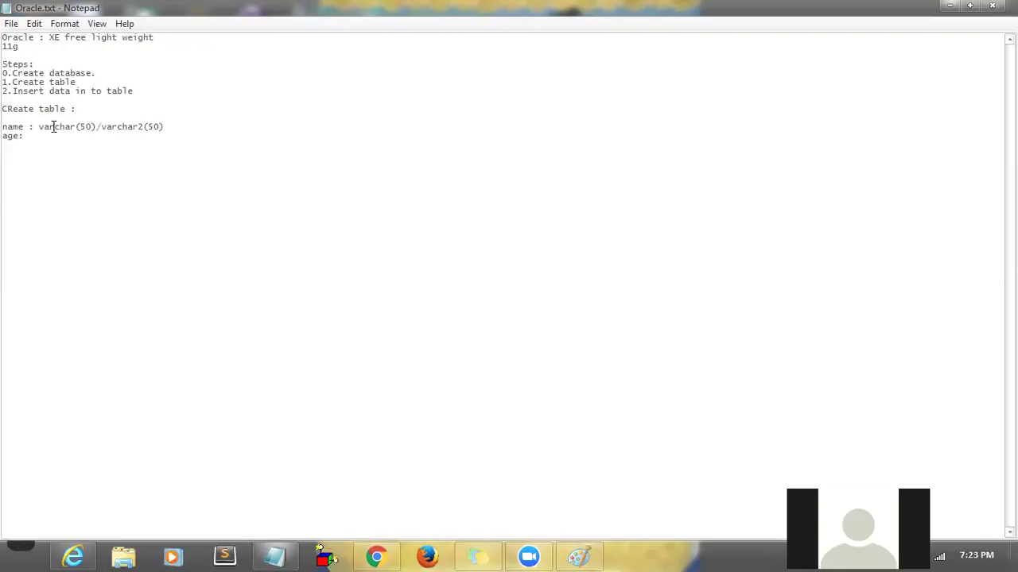
drag(39, 127, 162, 125)
click(166, 127)
click(174, 126)
drag(39, 125, 85, 125)
key(shift+Home)
shift+click(164, 127)
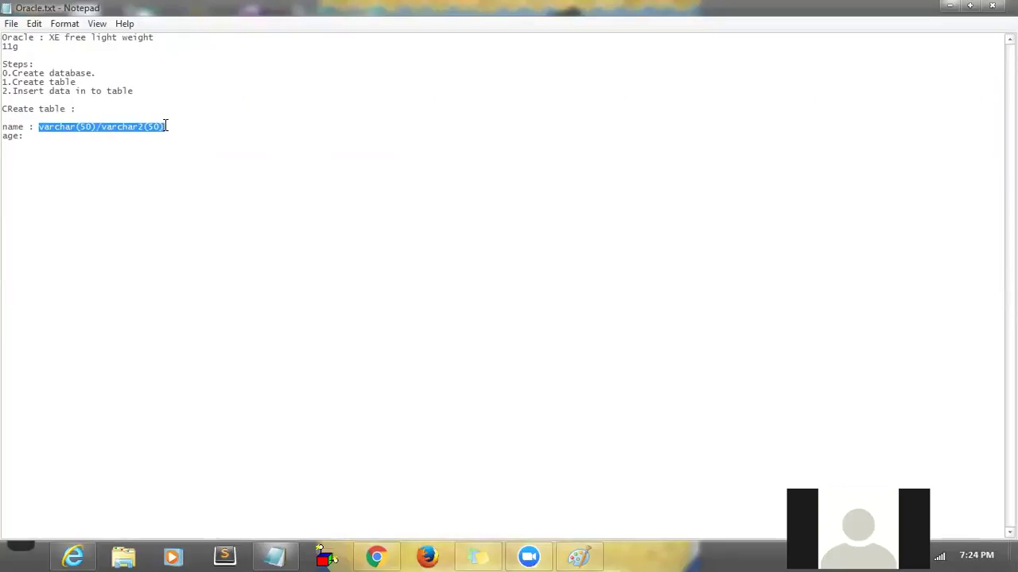
click(166, 127)
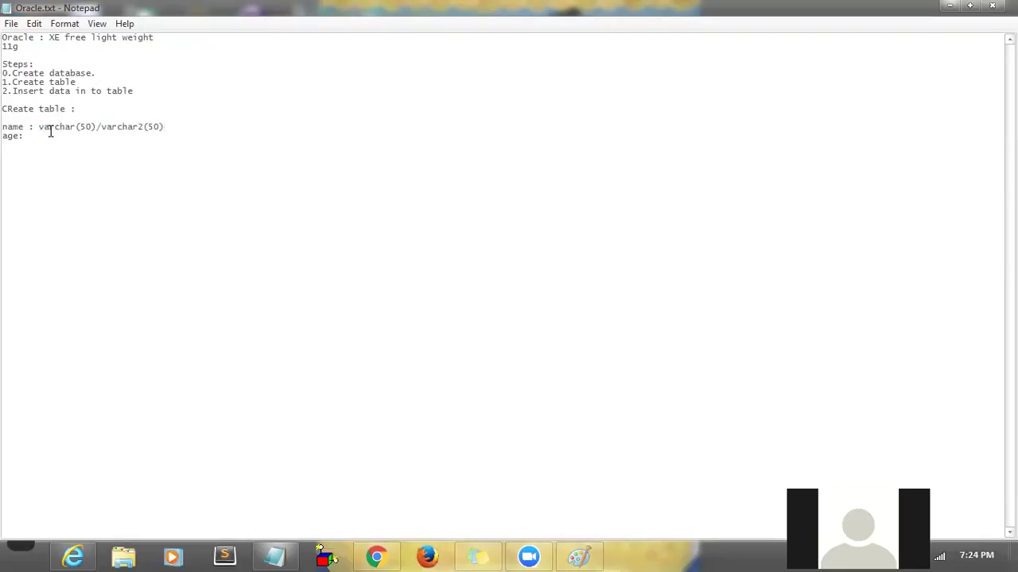
- Point out each name type option again, then make the age field an int
drag(37, 127, 101, 127)
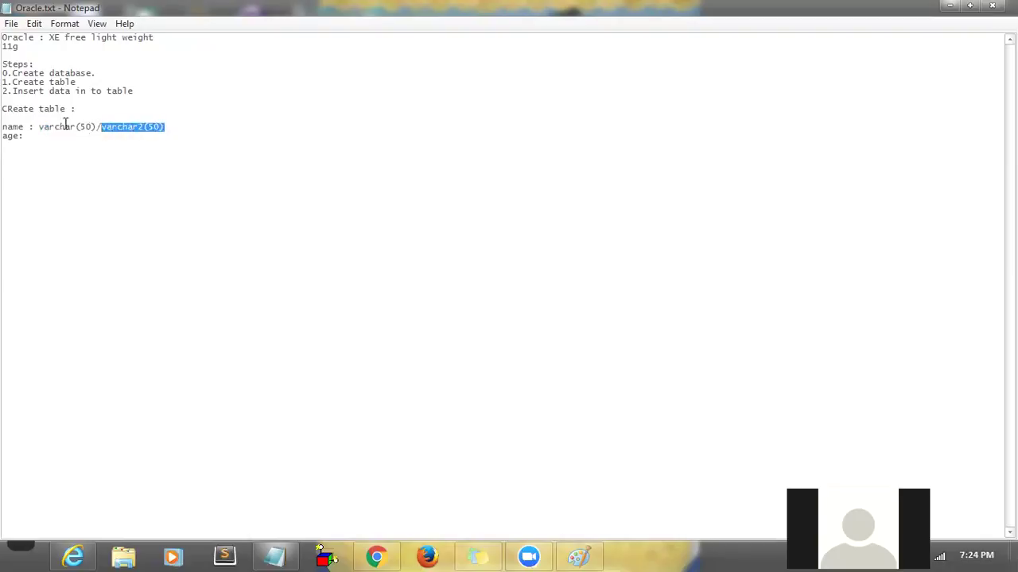
drag(38, 127, 95, 129)
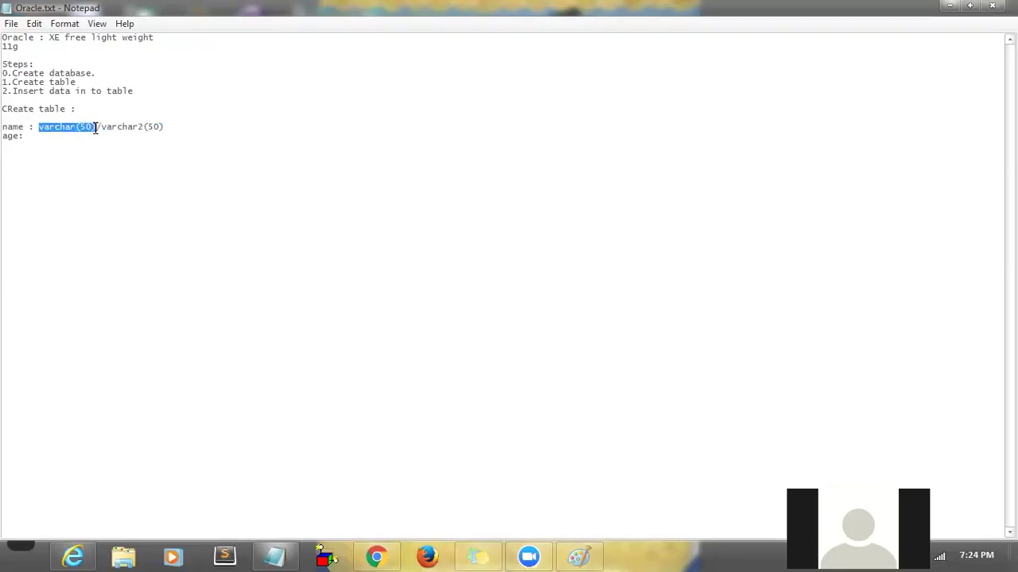
drag(101, 127, 165, 127)
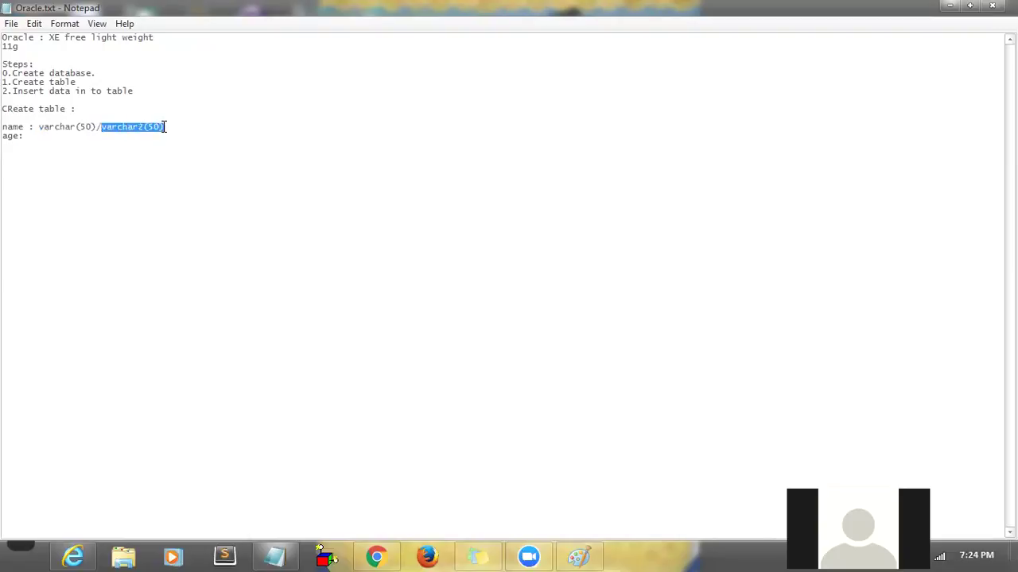
click(164, 127)
drag(2, 127, 172, 128)
click(122, 127)
click(172, 128)
drag(39, 127, 96, 128)
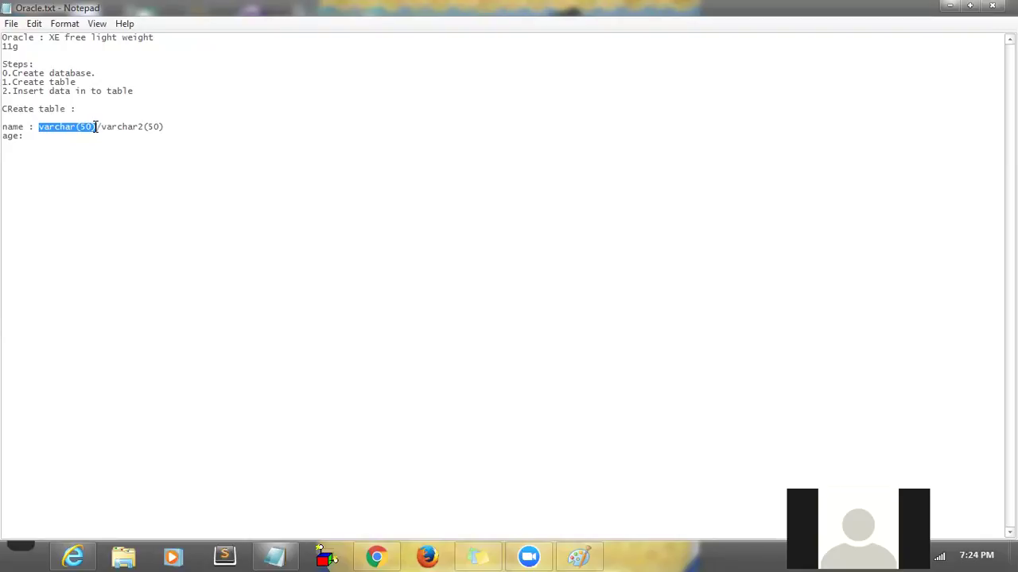
click(86, 136)
text(int)
- Add a 'person' table-name line above the name line
key(Up)
key(Return)
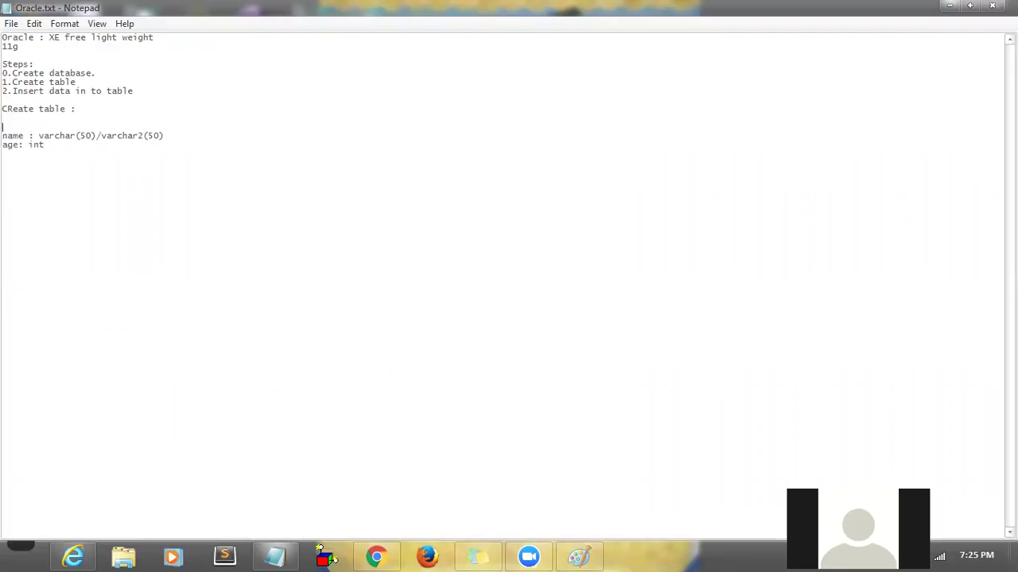
text(persons)
key(BackSpace)
drag(34, 128, 101, 134)
drag(163, 135, 34, 140)
click(69, 143)
- Mark name as 'not null,' and age as 'null,'
text(not null,)
drag(229, 137, 170, 135)
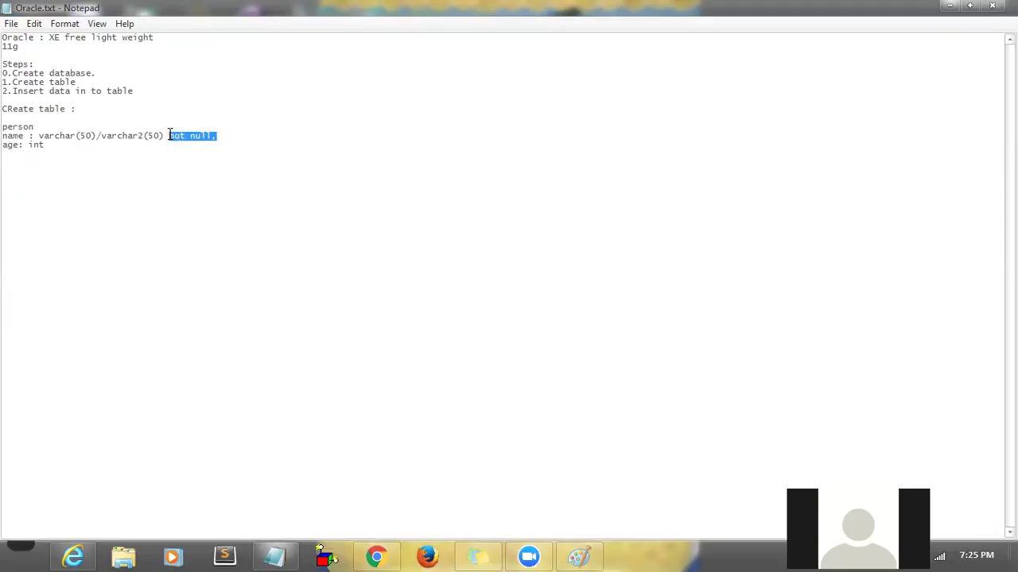
click(169, 135)
drag(169, 136, 213, 135)
click(214, 144)
drag(50, 145, 10, 146)
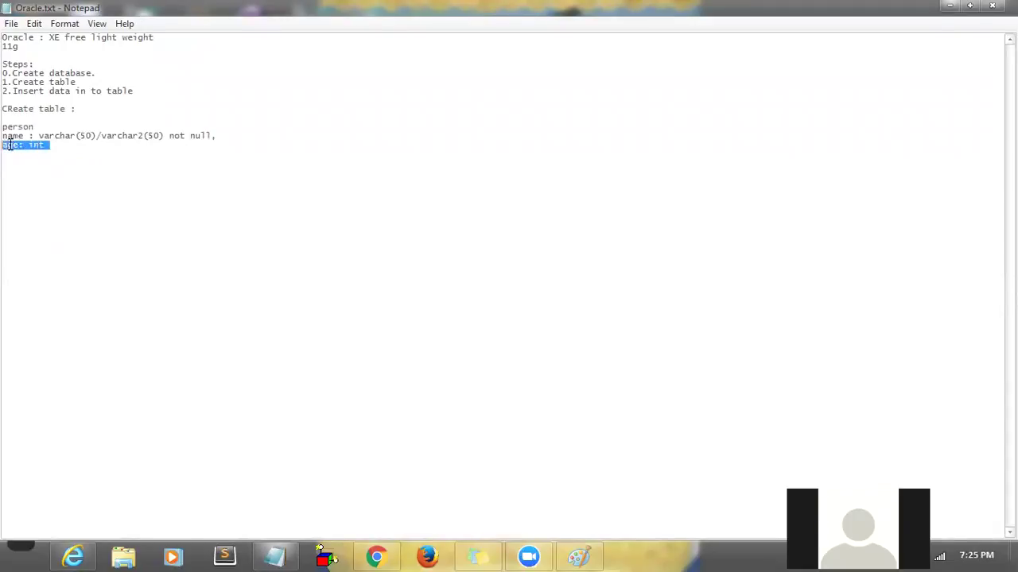
click(62, 144)
text(null,)
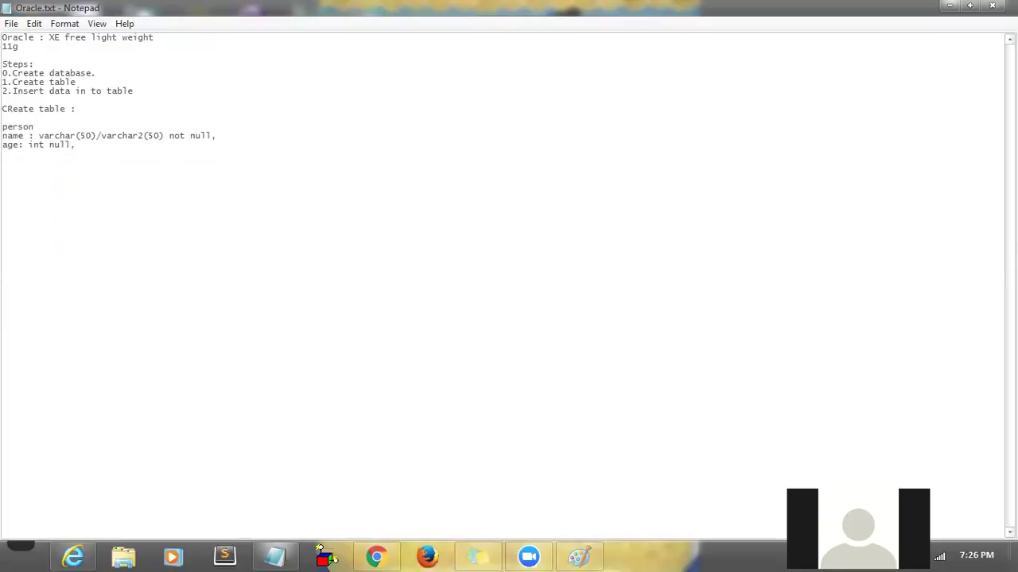
drag(49, 146, 77, 146)
- Select the person, name and age lines for copying
drag(168, 136, 213, 138)
drag(34, 128, 213, 137)
click(176, 145)
drag(135, 145, 5, 131)
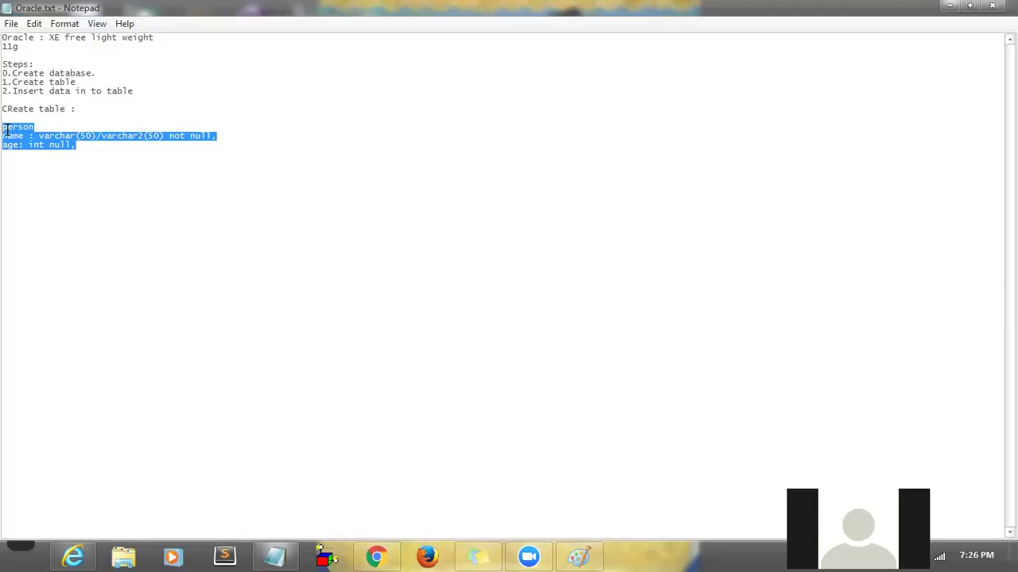
click(148, 178)
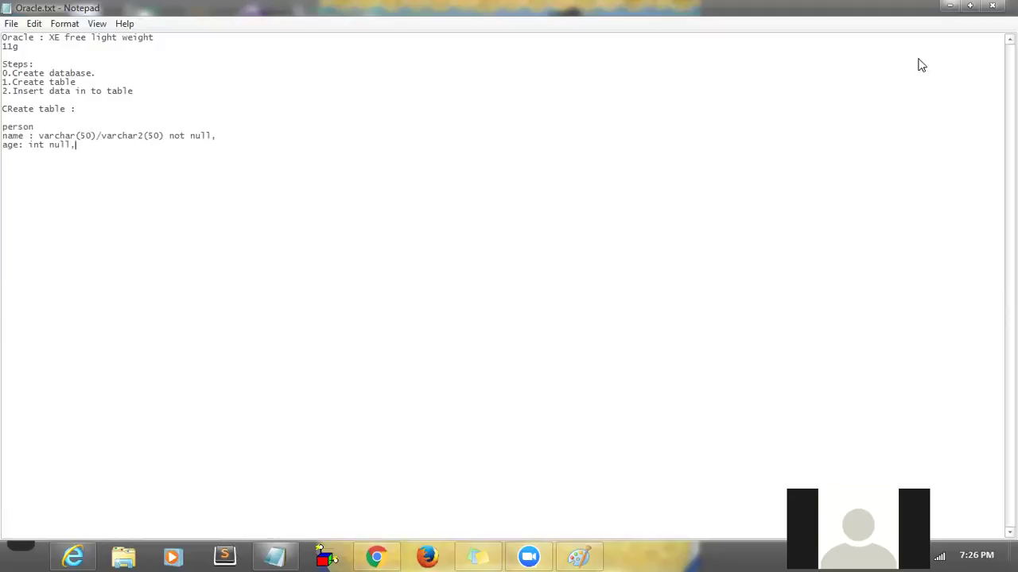
drag(75, 145, 3, 128)
key(ctrl+c)
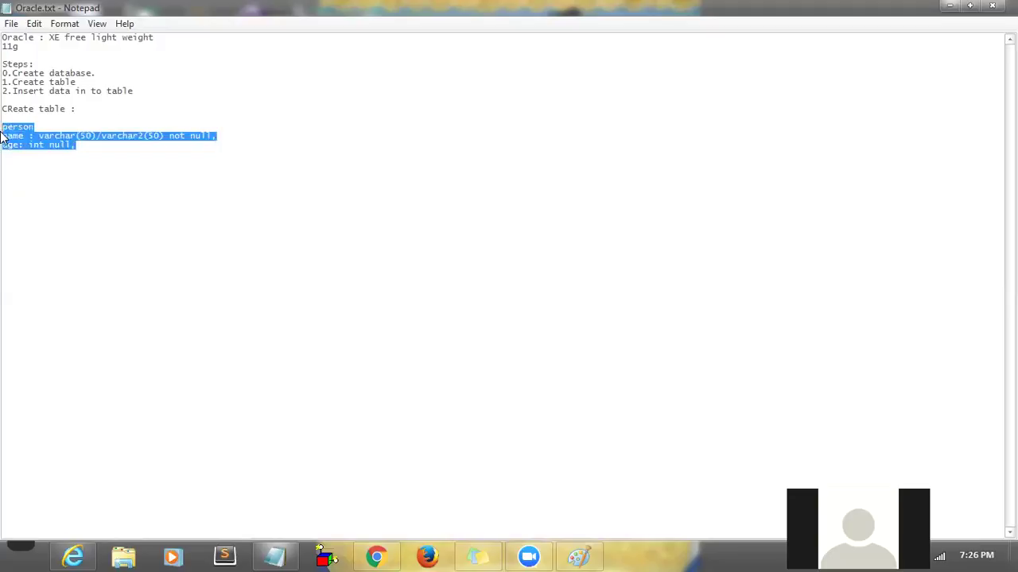
- Paste the person notes into the SQL editor and start the statement 'create table person('
click(949, 6)
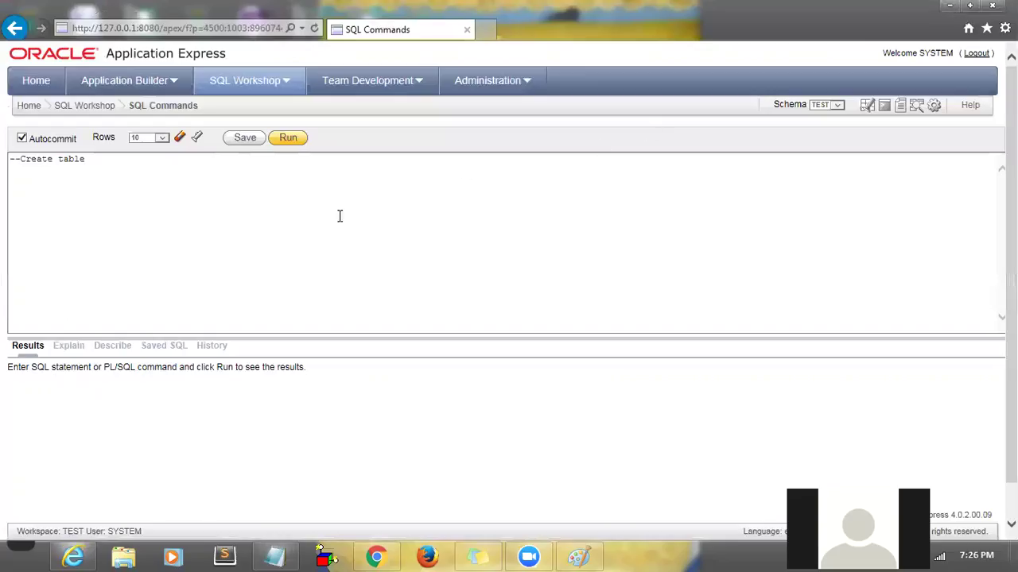
click(253, 207)
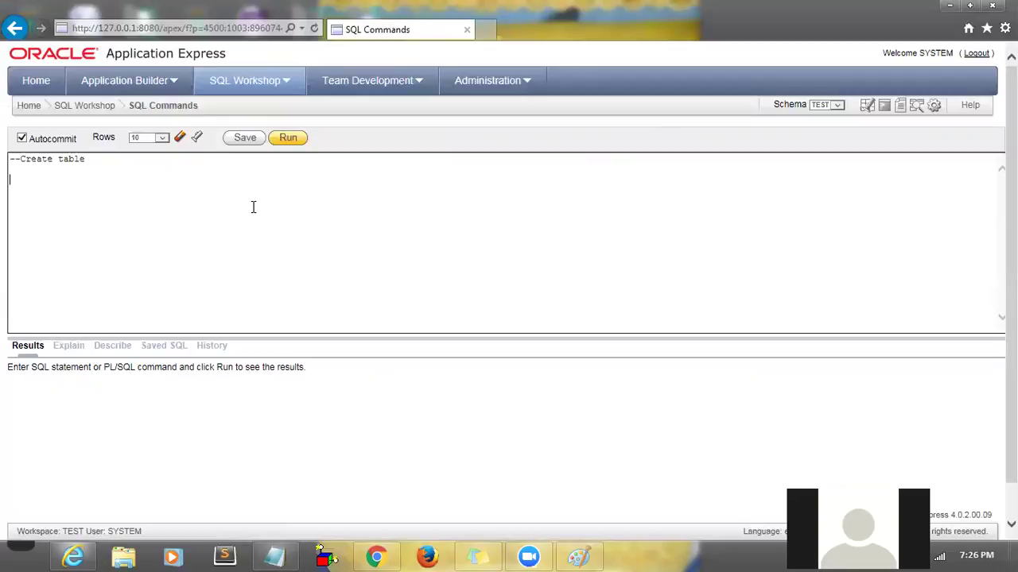
key(ctrl+v)
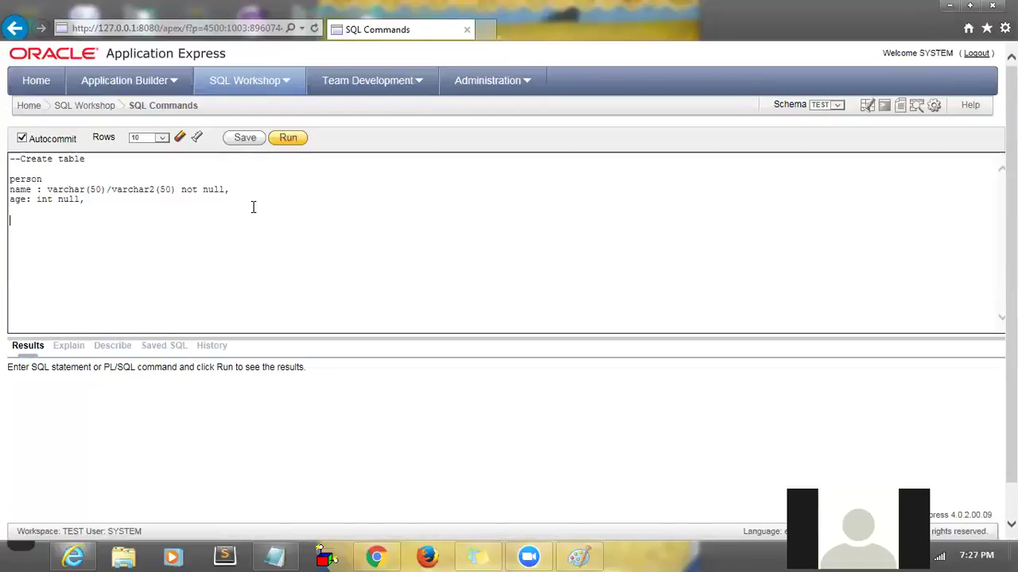
text(creat)
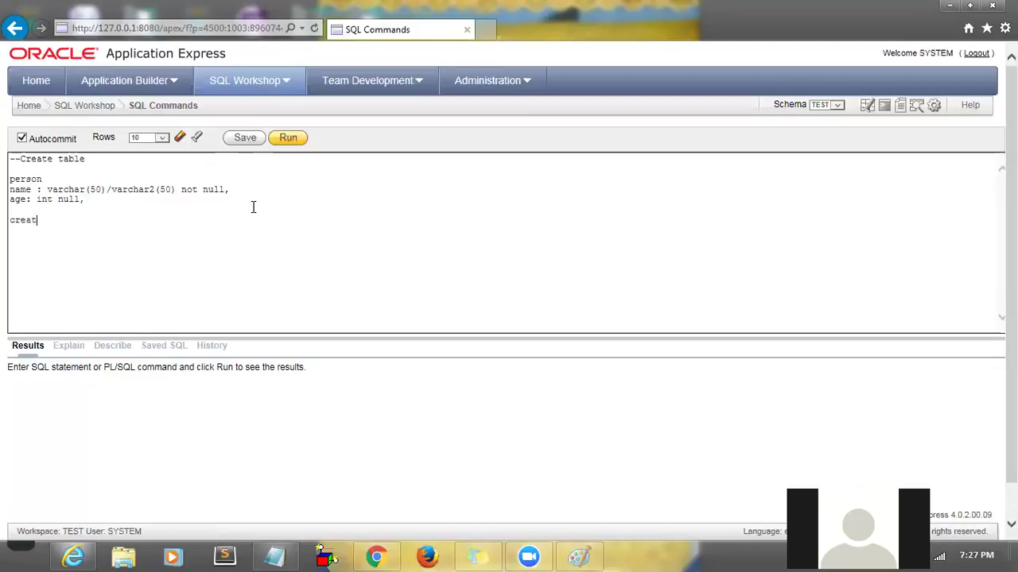
text(e table)
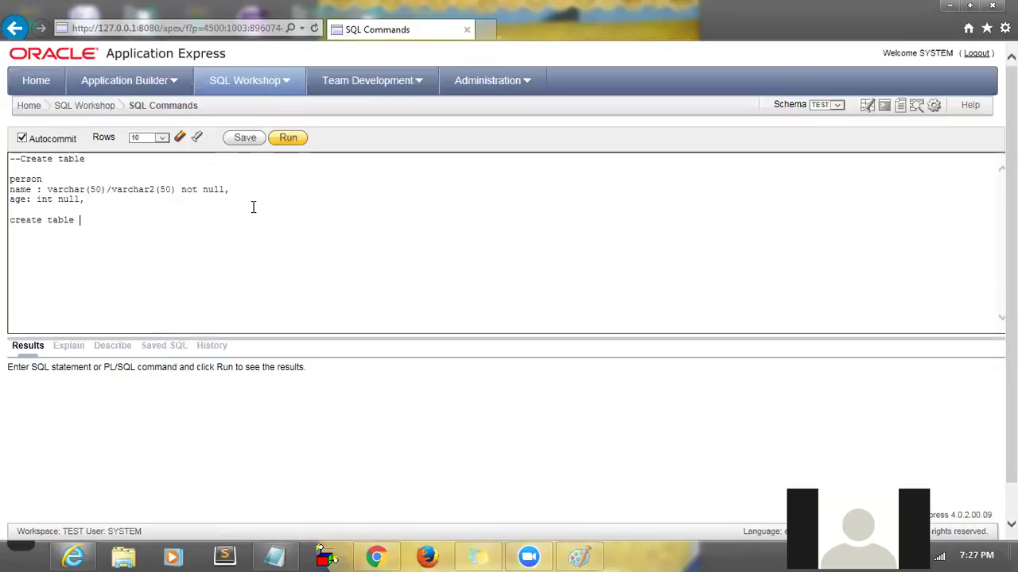
double_click(26, 179)
key(ctrl+c)
click(106, 221)
key(ctrl+v)
text(()
key(Return)
- Add the columns 'name varchar2(50) not null,' and 'age int' to the statement
drag(79, 220, 112, 220)
drag(33, 191, 9, 191)
key(ctrl+c)
click(53, 236)
key(ctrl+v)
drag(112, 189, 176, 186)
key(ctrl+c)
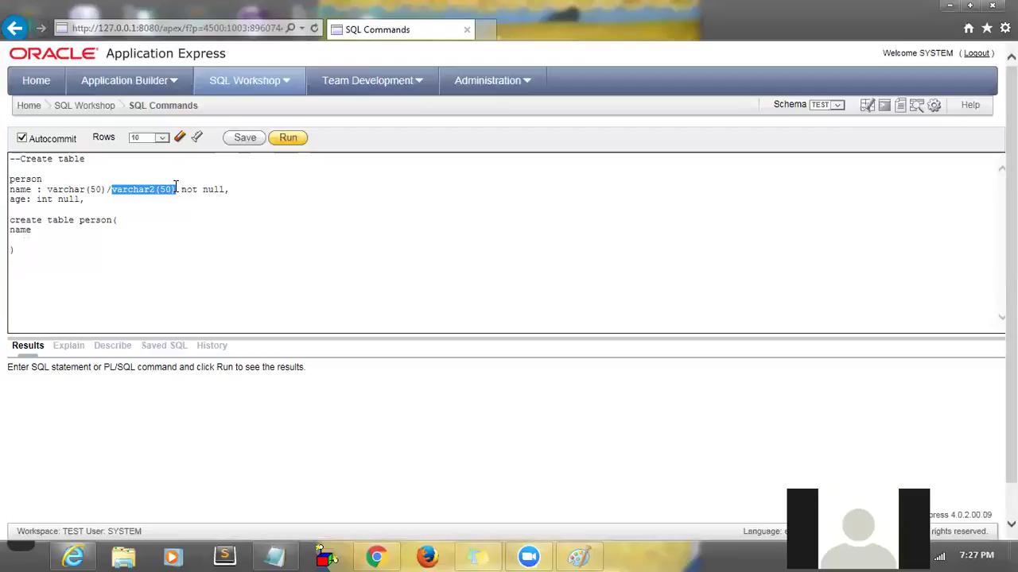
click(93, 227)
key(ctrl+v)
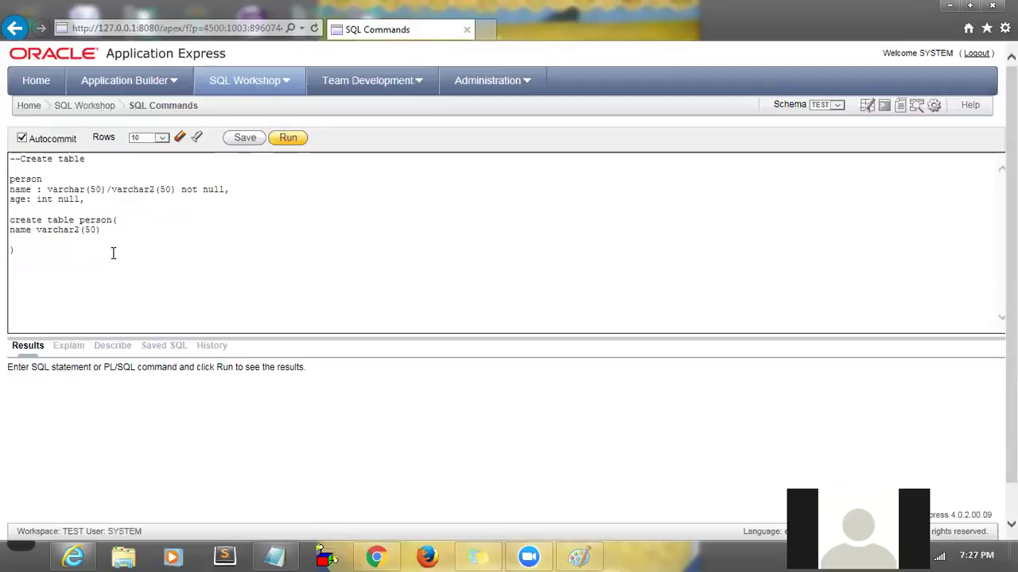
text(not )
text(null, )
text(age)
text( int)
text(null)
key(BackSpace)
key(BackSpace)
key(BackSpace)
key(BackSpace)
key(BackSpace)
- Delete the draft person column notes and run the create table person statement
drag(46, 255, 6, 219)
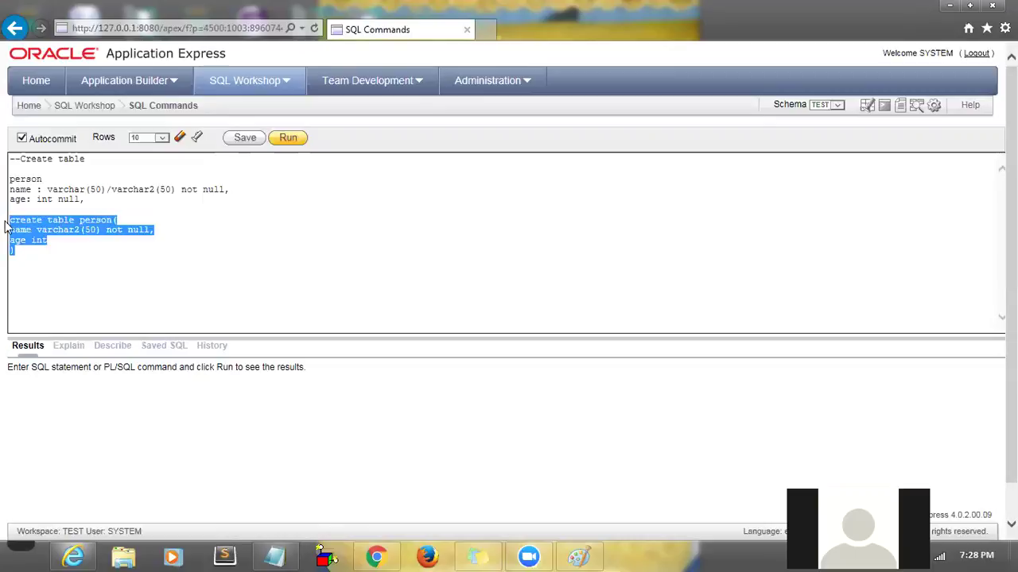
click(45, 263)
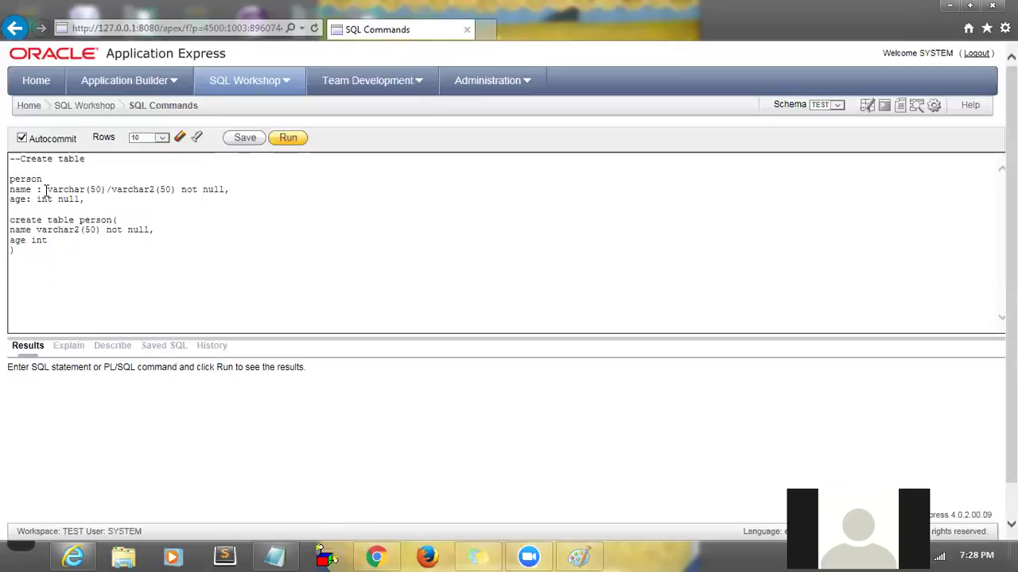
drag(97, 204, 10, 178)
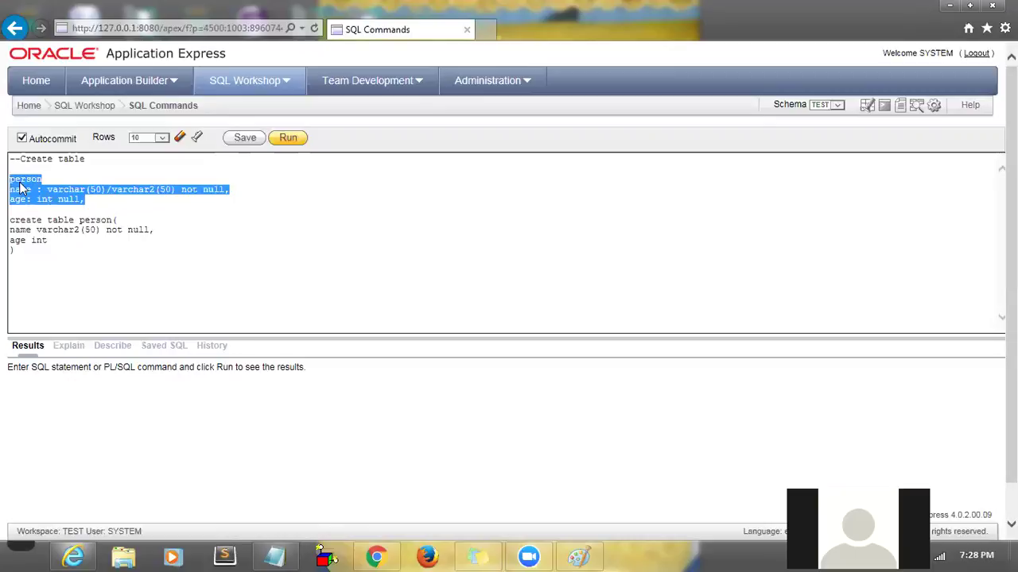
key(BackSpace)
key(BackSpace)
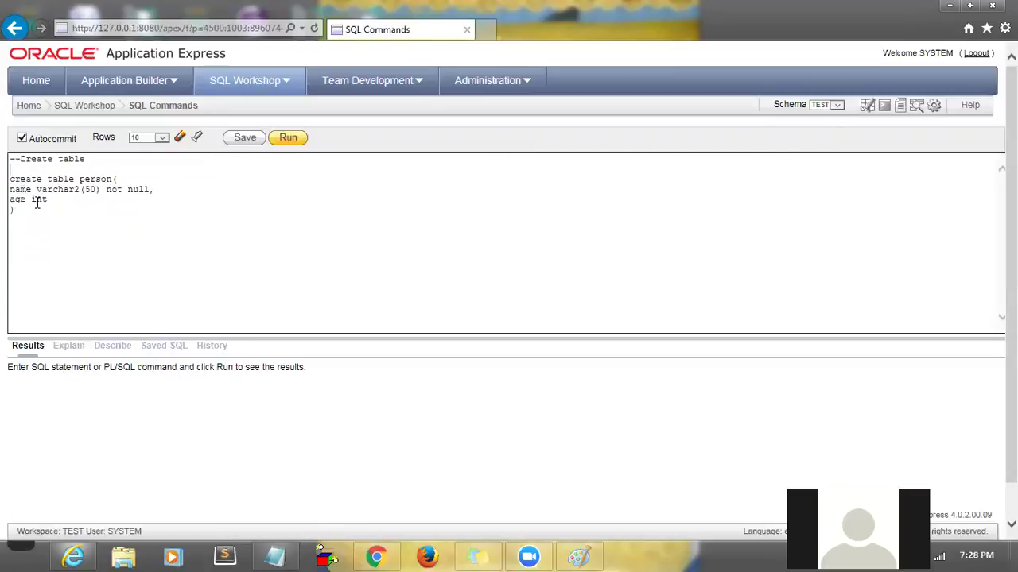
drag(29, 212, 9, 179)
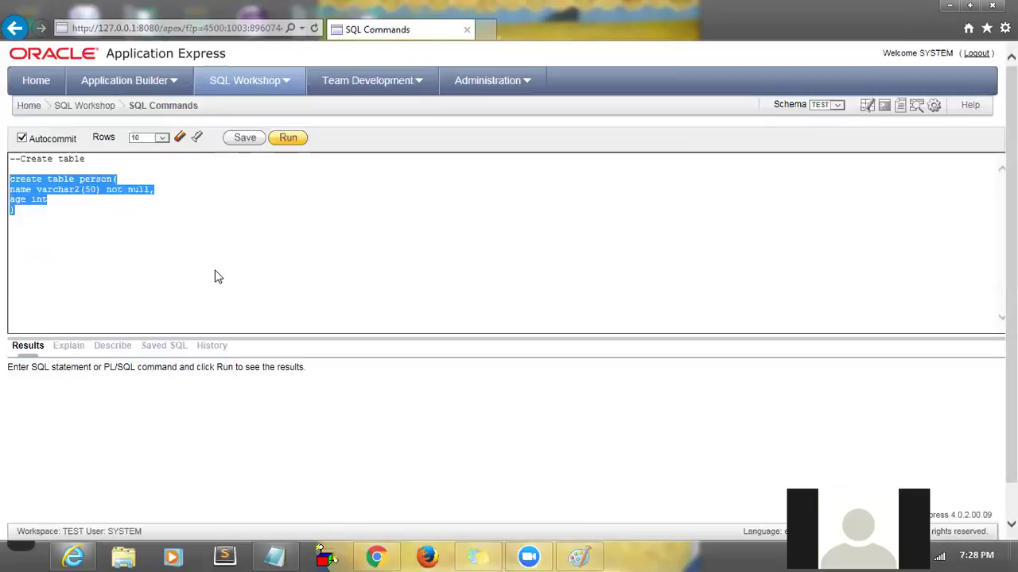
click(287, 140)
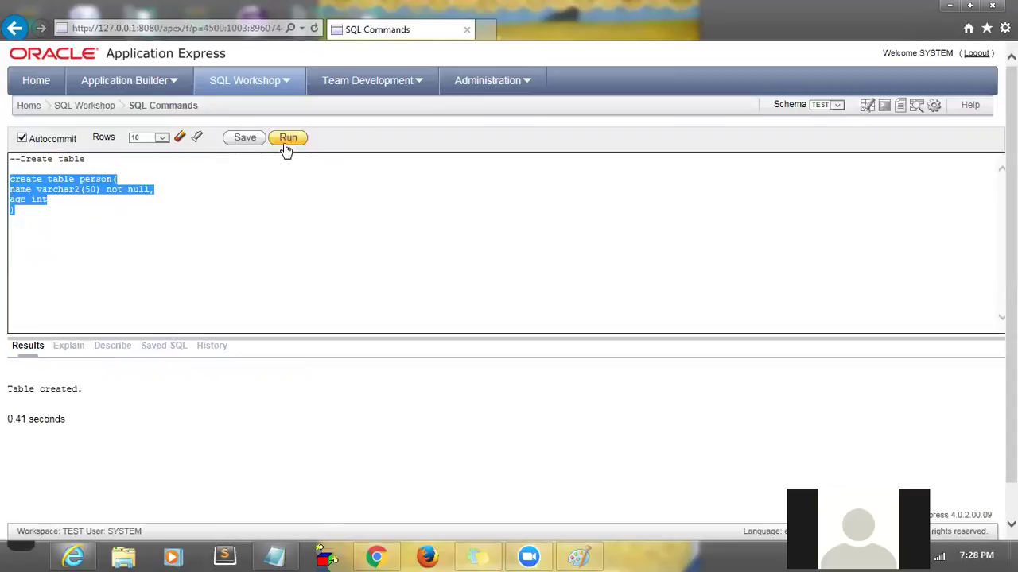
click(61, 394)
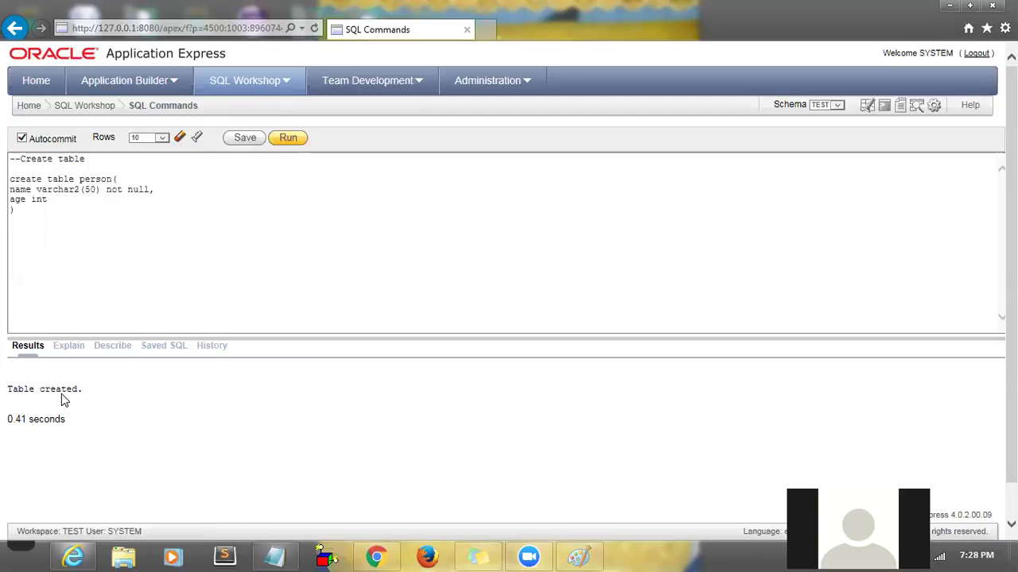
- Terminate the create table person statement with ';' and add blank lines below it
click(60, 223)
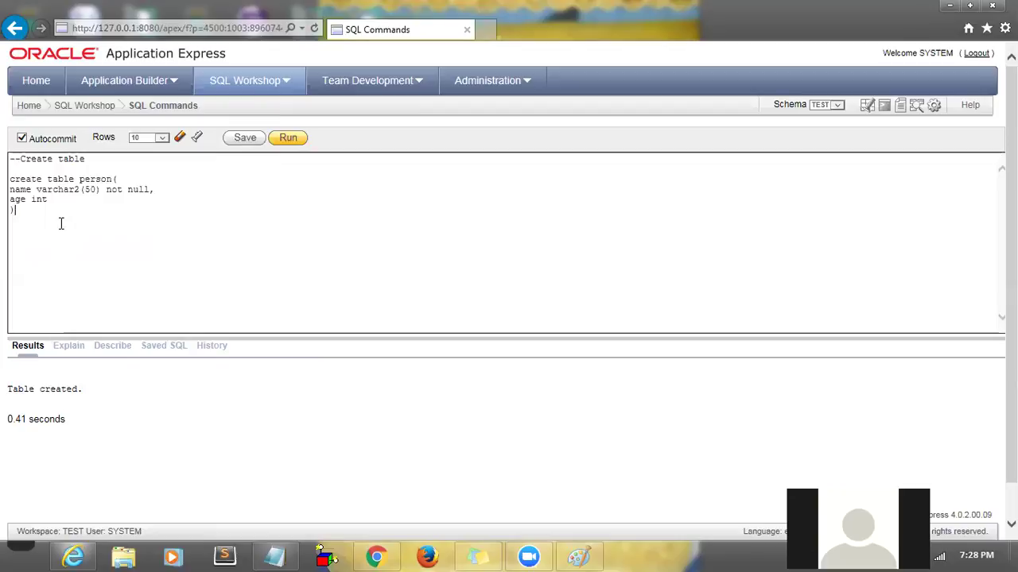
text(;)
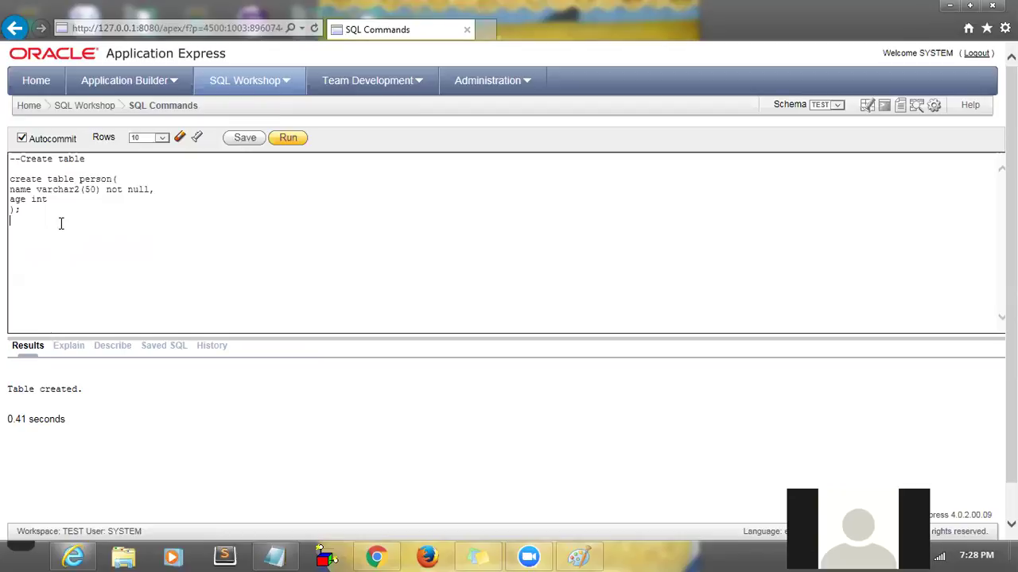
key(Return)
key(Return)
click(116, 179)
drag(27, 209, 6, 168)
click(37, 259)
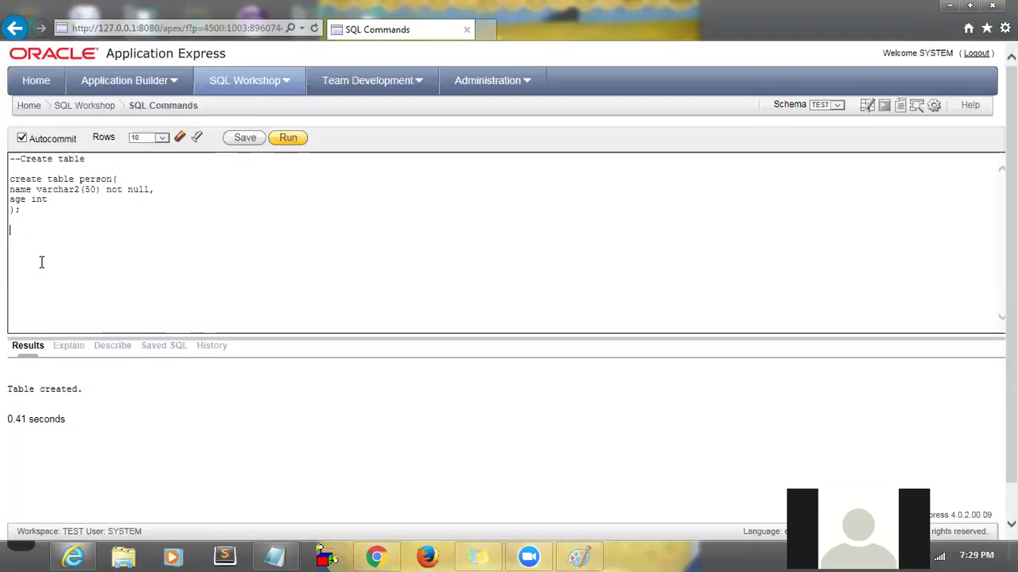
drag(25, 212, 10, 180)
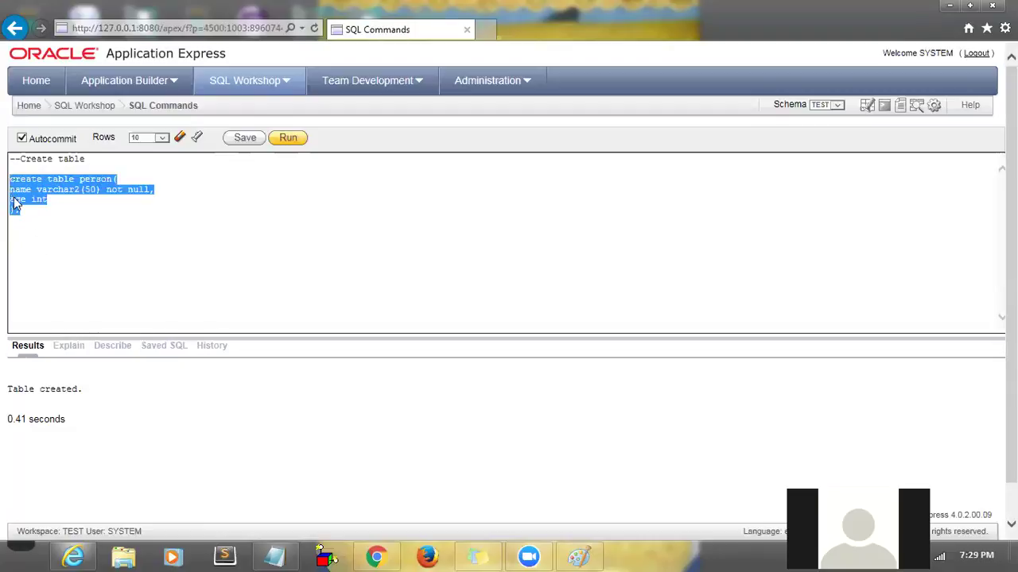
click(28, 251)
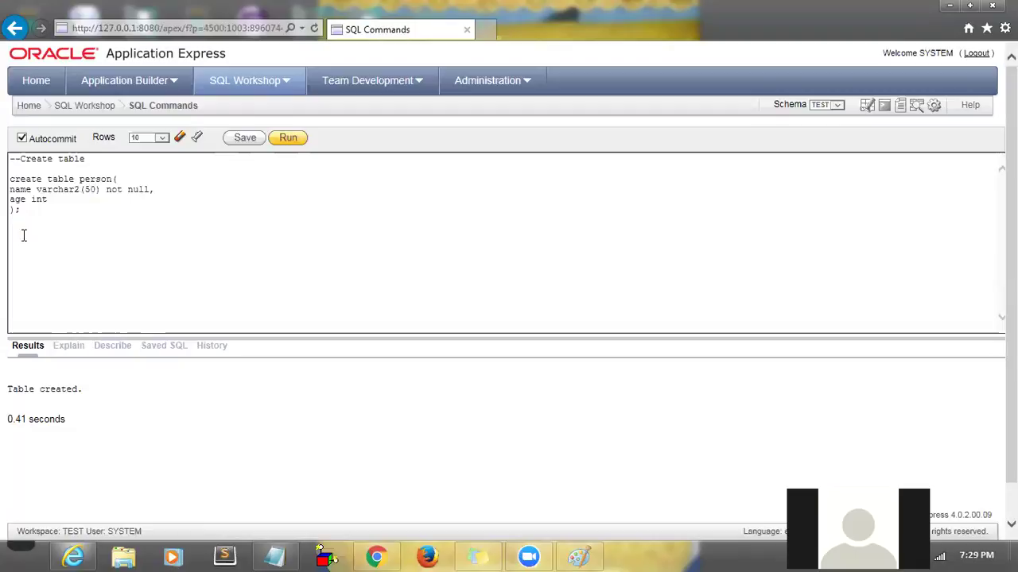
- Type 'desc person' on a new line and run it
key(Return)
text(desc perosn)
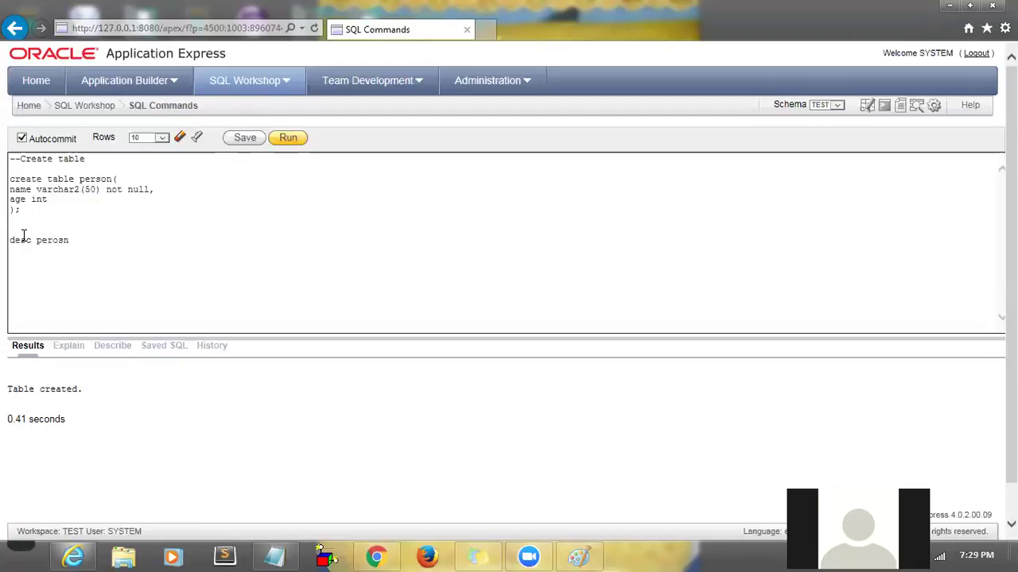
key(BackSpace)
key(BackSpace)
key(BackSpace)
text(son)
triple_click(24, 236)
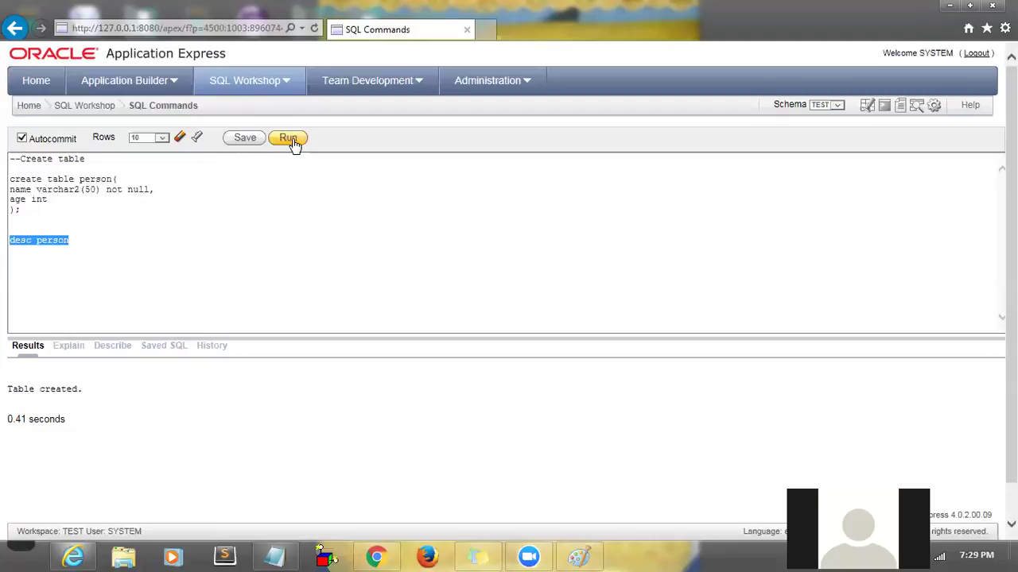
click(292, 142)
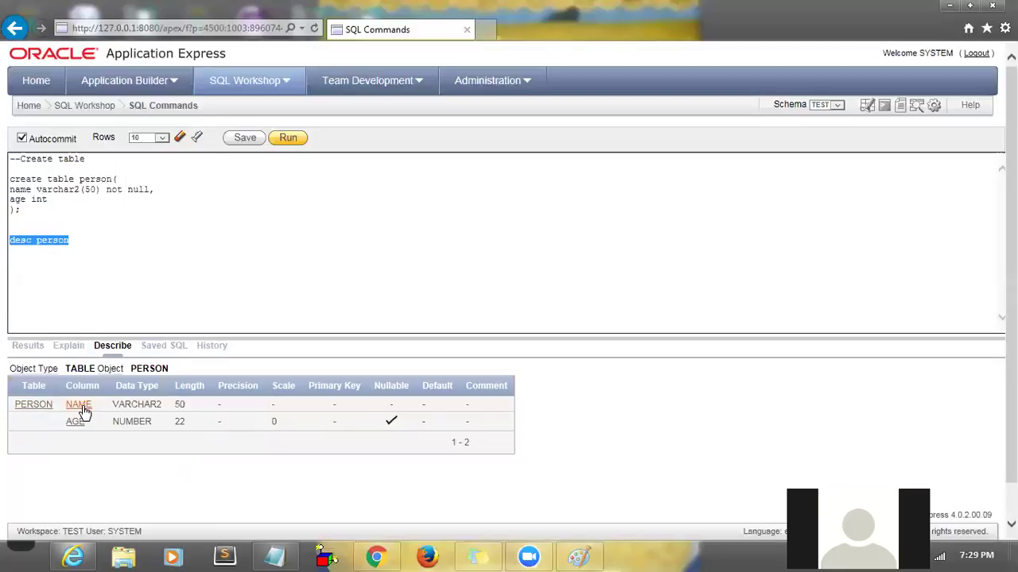
- Point out NAME VARCHAR2 length 50, AGE NUMBER length 22, and the Nullable column
double_click(139, 407)
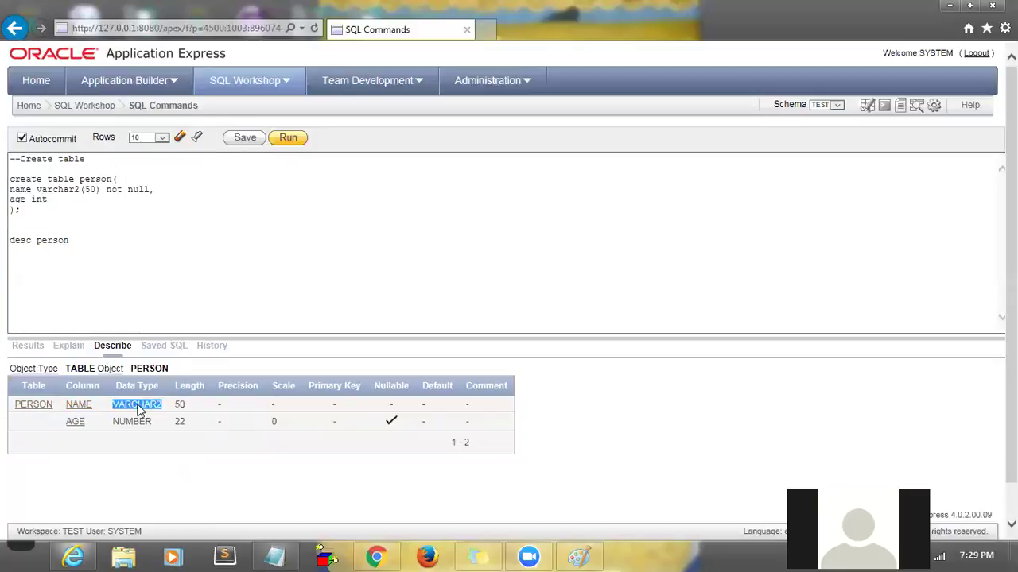
double_click(181, 407)
double_click(132, 422)
click(180, 422)
double_click(179, 421)
click(180, 423)
double_click(143, 427)
double_click(180, 423)
double_click(391, 387)
- Rerun desc person, check the schema, and begin a 'select * from ta' line
click(77, 240)
double_click(20, 240)
click(89, 239)
drag(89, 239, 9, 240)
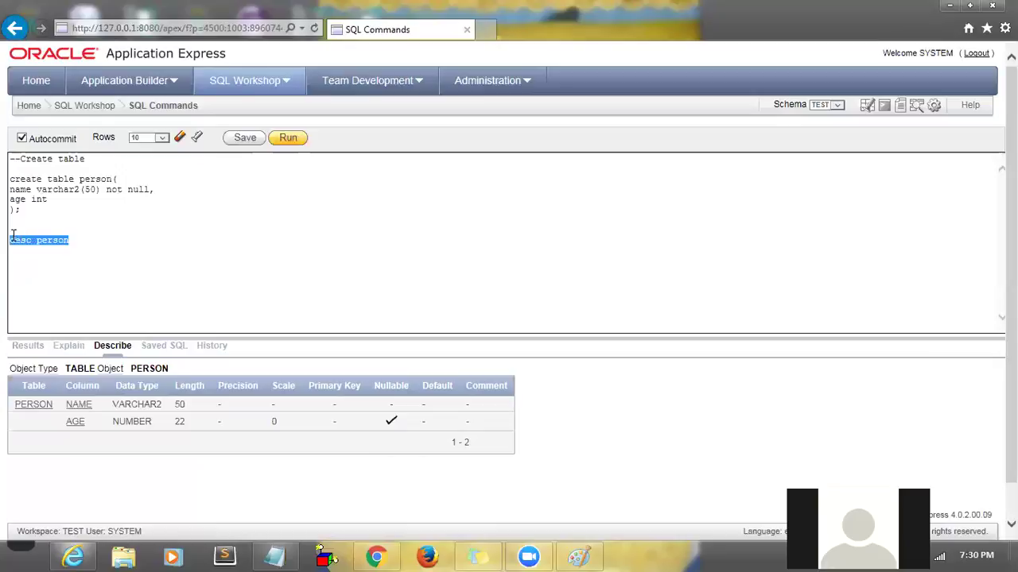
click(294, 140)
click(95, 238)
click(825, 106)
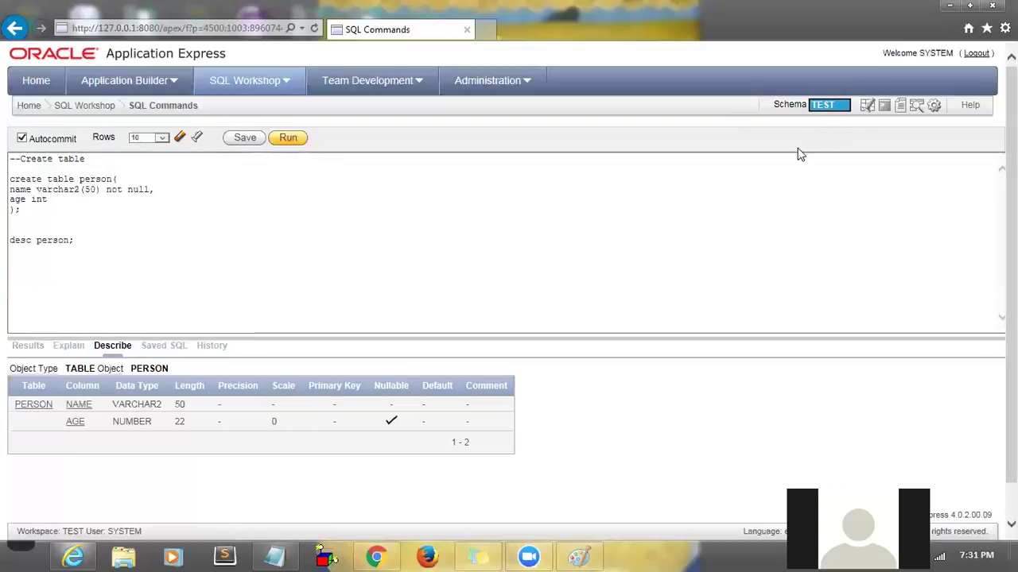
click(114, 283)
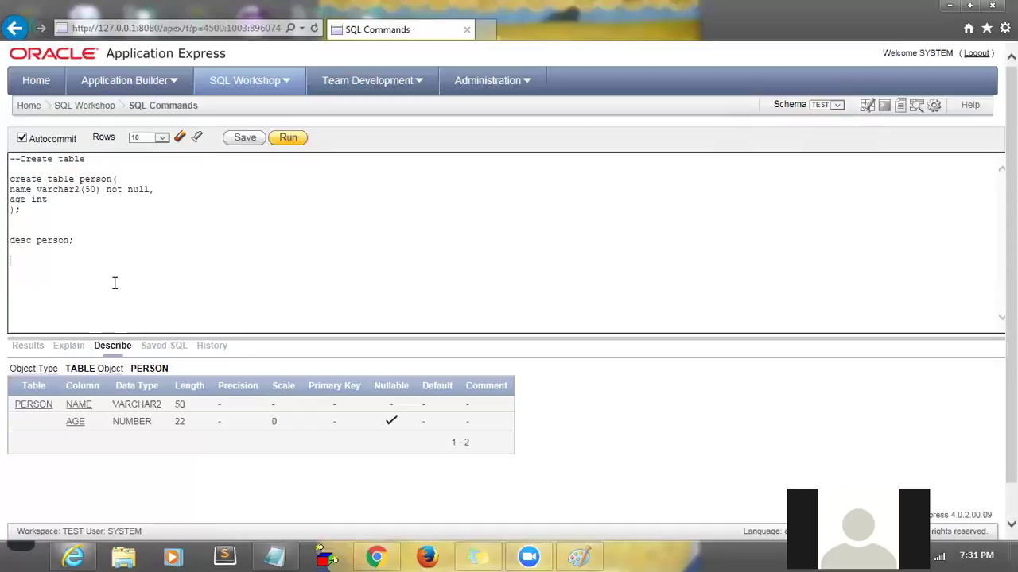
text(sele)
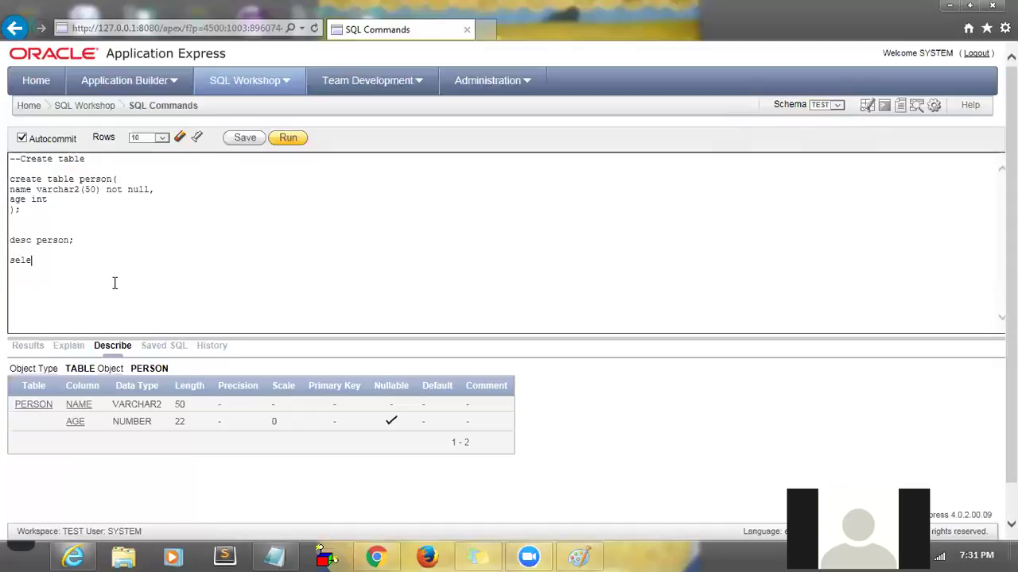
text(ct * from tab)
- Run 'select * from tab' and enlarge the results to show the first 10 tables by TNAME and TABTYPE
key(shift+Home)
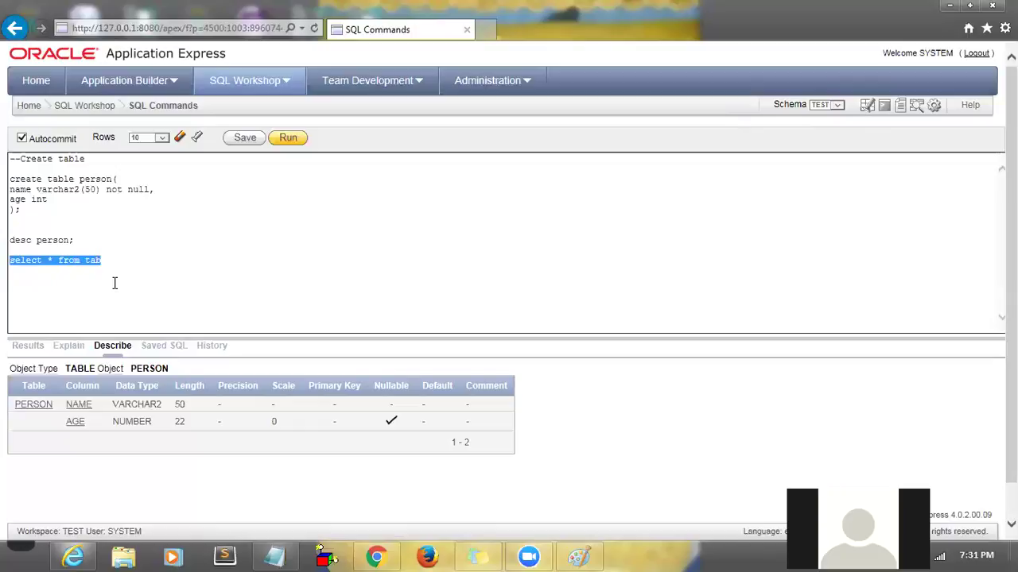
click(286, 141)
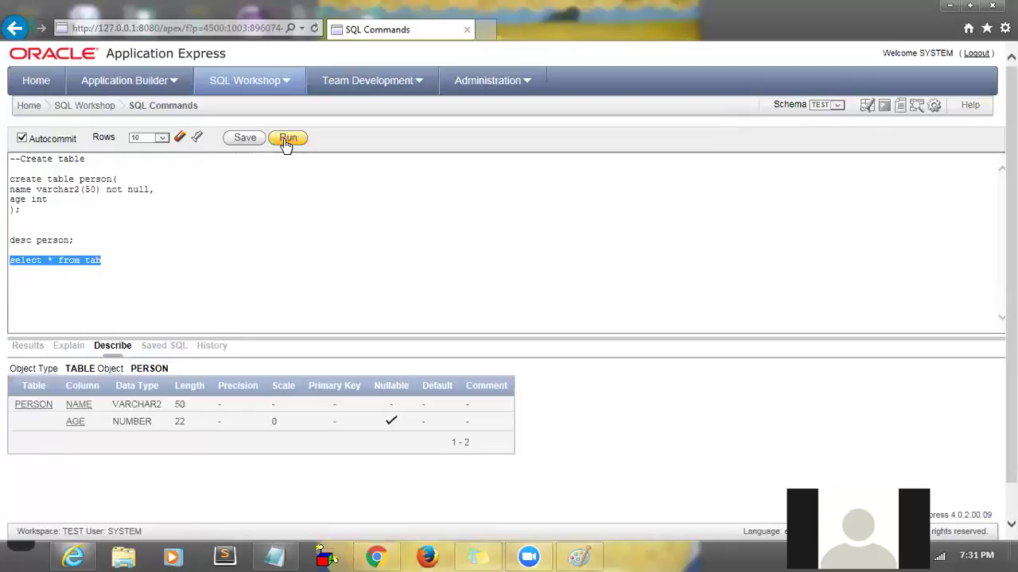
click(242, 339)
drag(242, 339, 252, 210)
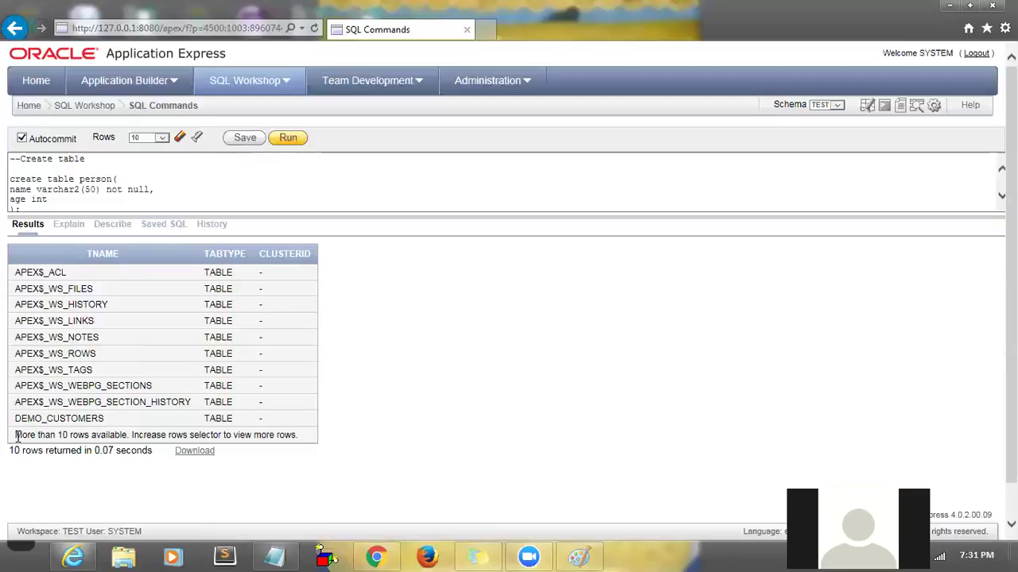
drag(16, 435, 307, 434)
click(307, 442)
click(162, 140)
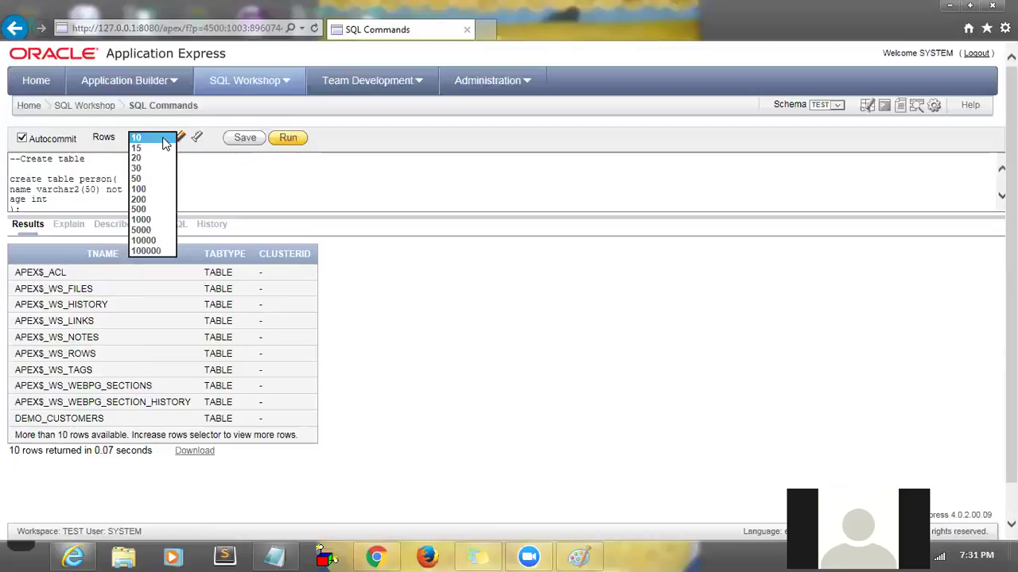
click(143, 189)
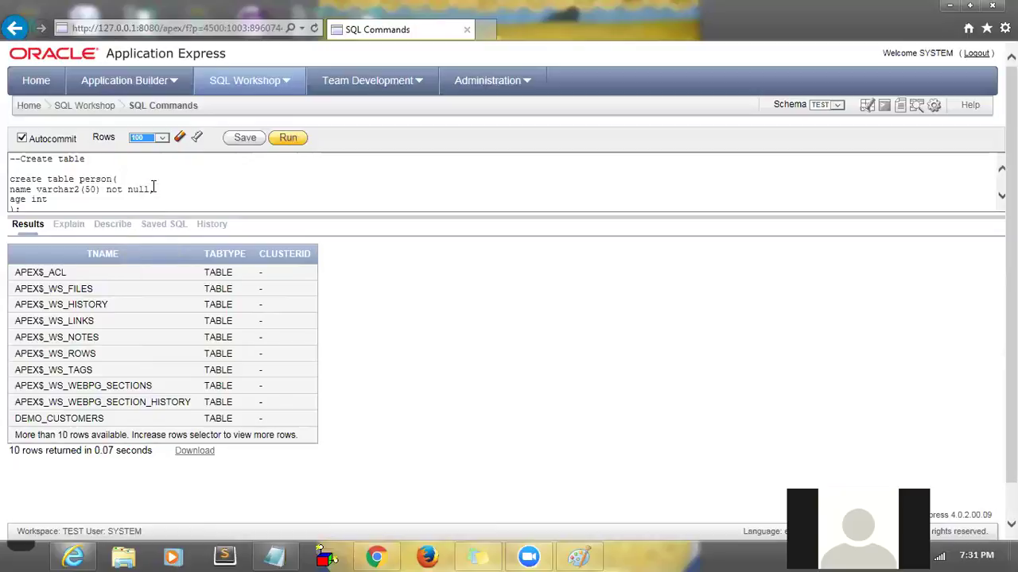
drag(150, 217, 167, 309)
drag(102, 260, 16, 258)
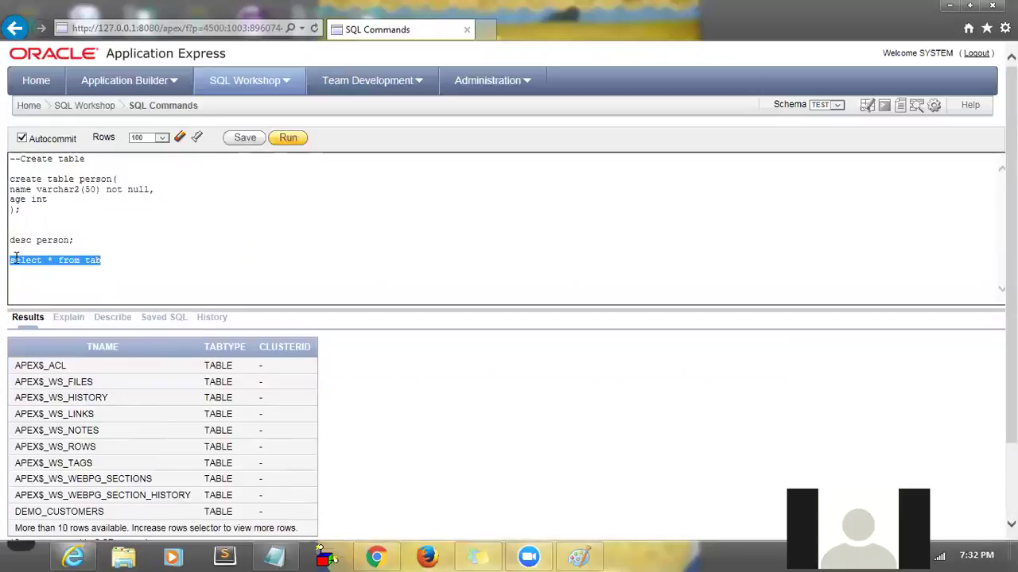
click(289, 139)
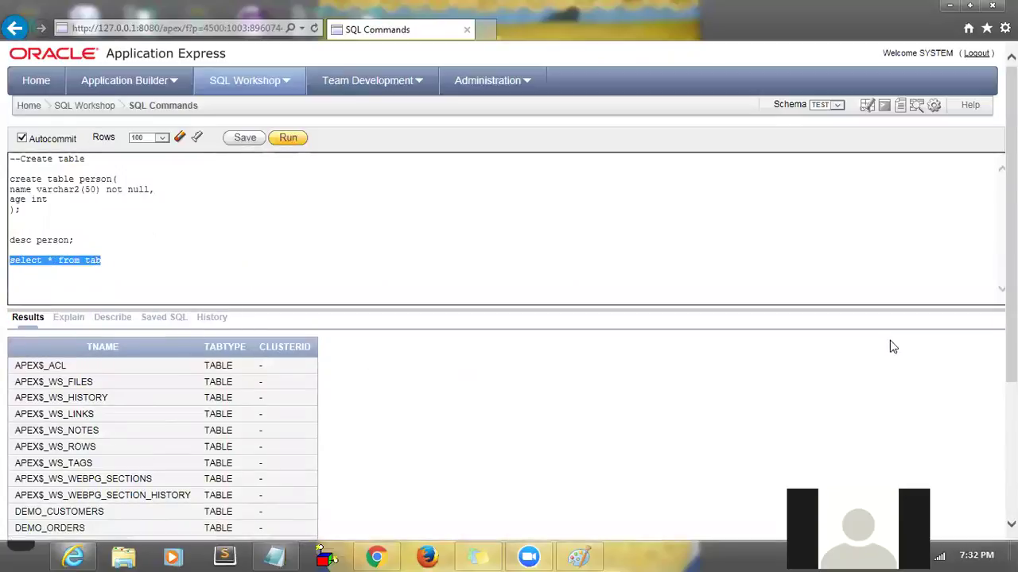
scroll(512, 415, down, 5)
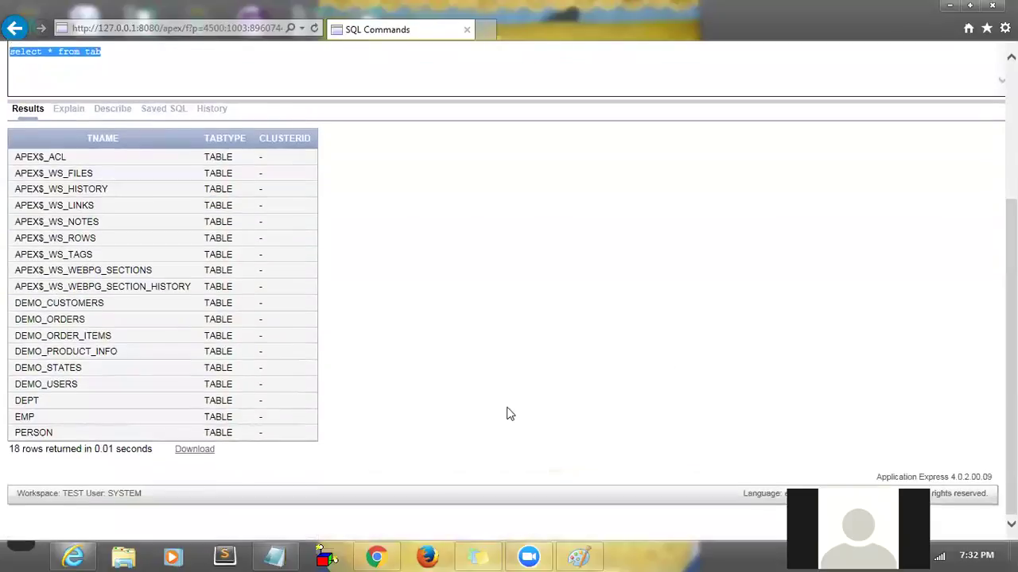
drag(15, 434, 296, 436)
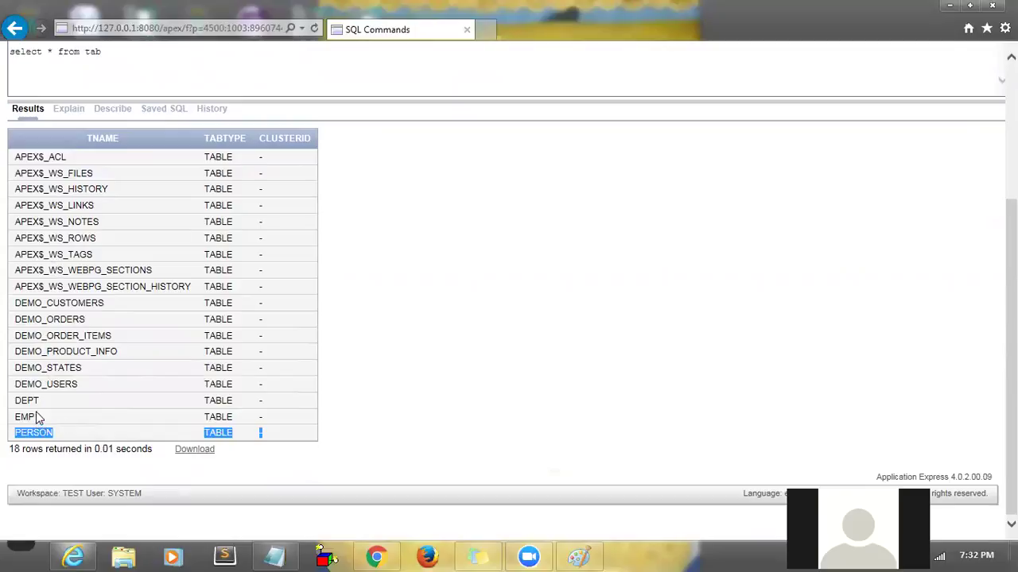
click(43, 439)
- Download the table list as report.csv into the Desktop folder, then minimise all windows with Win+D
click(195, 450)
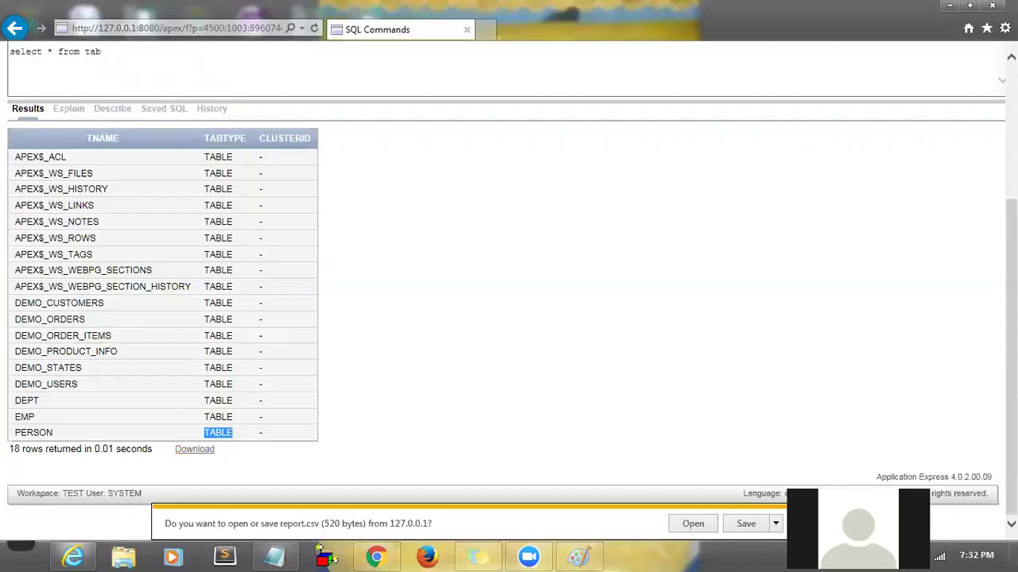
click(827, 368)
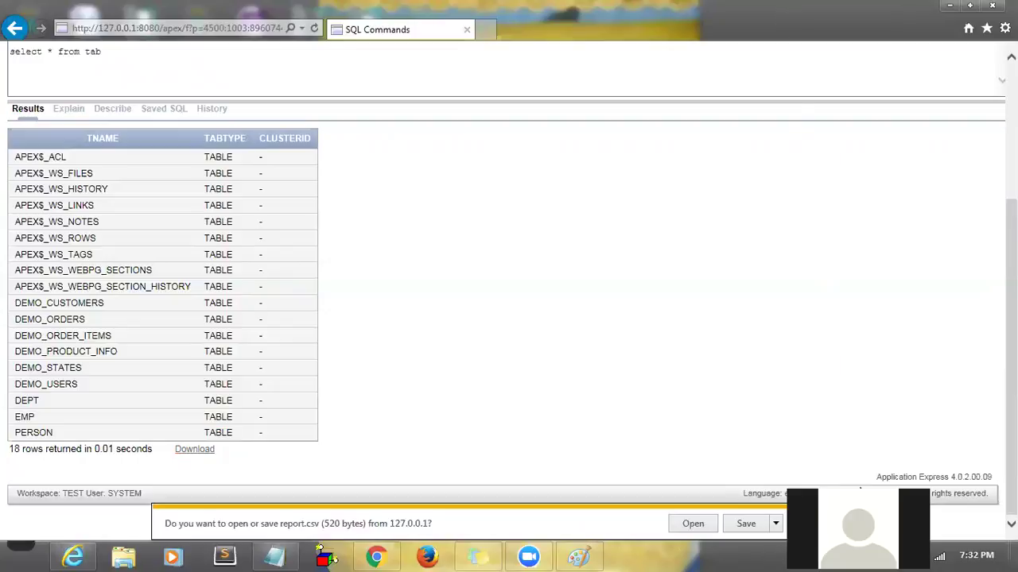
click(776, 525)
click(826, 507)
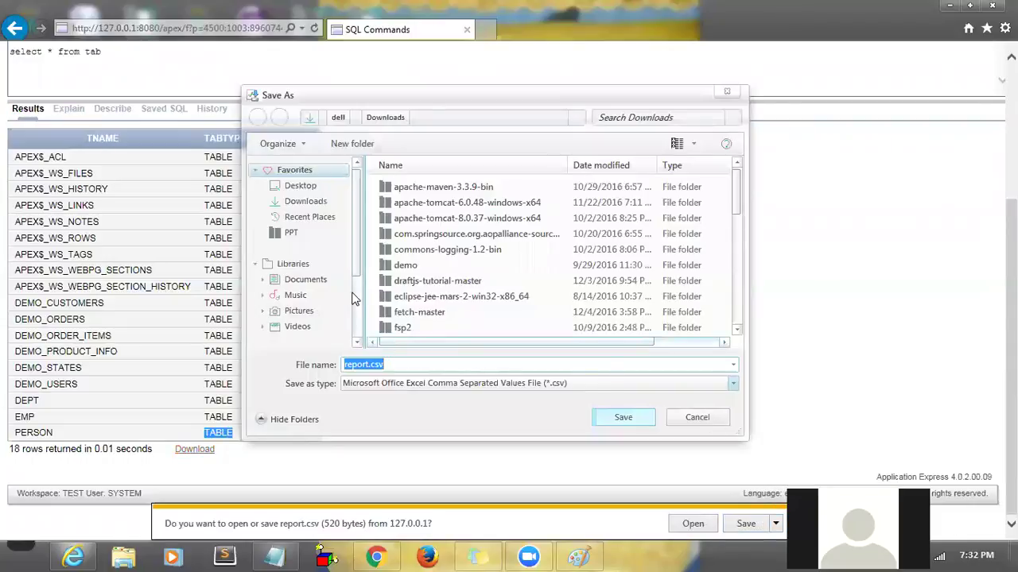
click(292, 188)
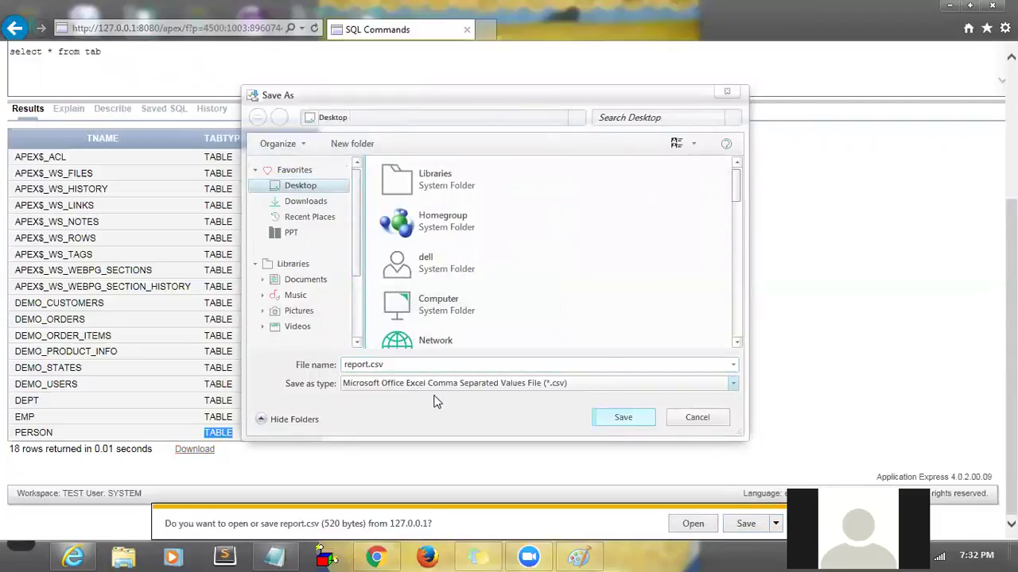
click(623, 421)
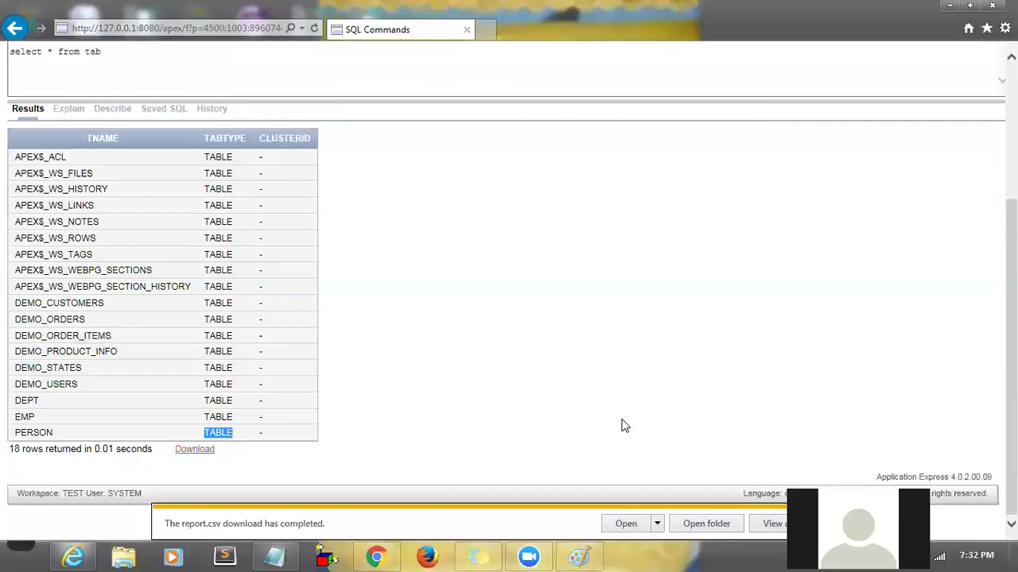
key(super+d)
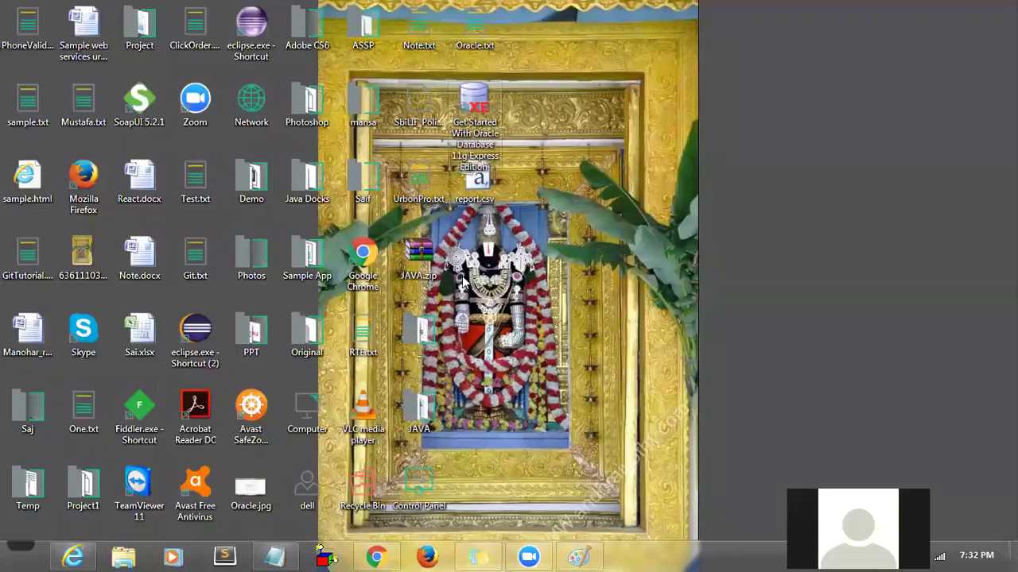
- Open report.csv in Excel, autofit columns A and B, select the PERSON row A19:B19, then close
double_click(478, 191)
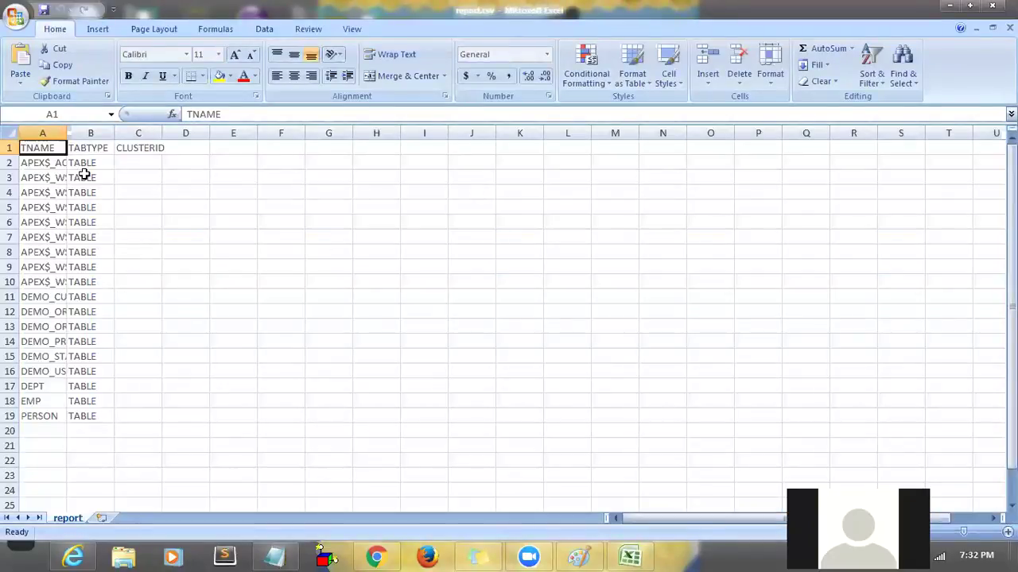
double_click(68, 129)
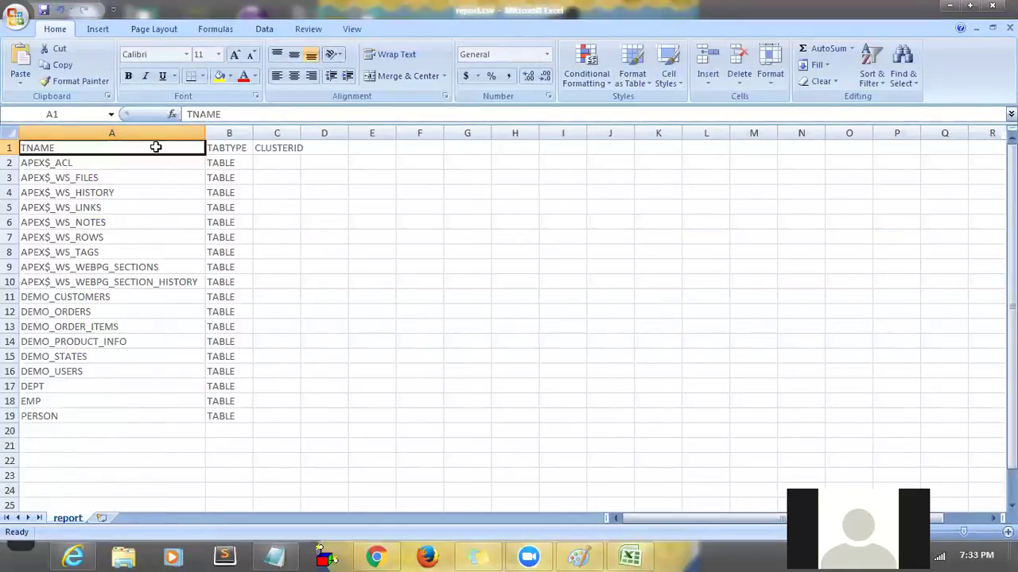
double_click(253, 133)
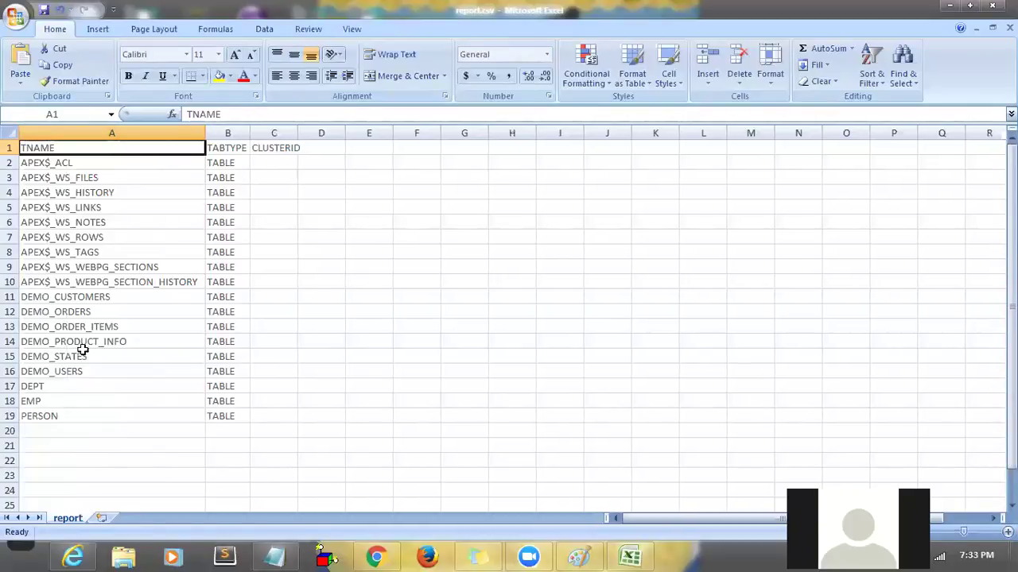
drag(28, 418, 208, 418)
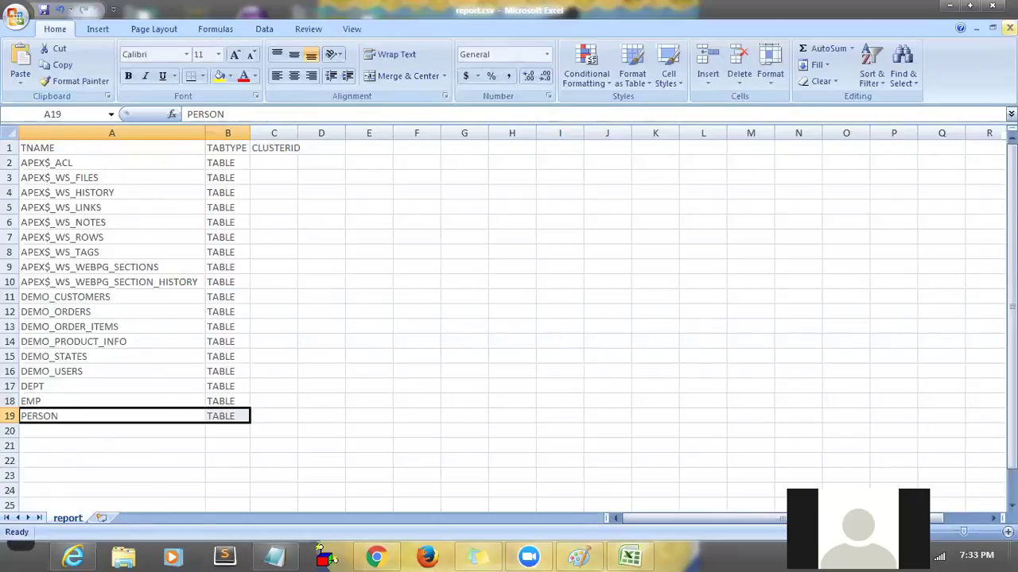
click(989, 7)
- Discard changes to report.csv, minimise Chrome, and return to SQL Commands with a taller editor
click(511, 315)
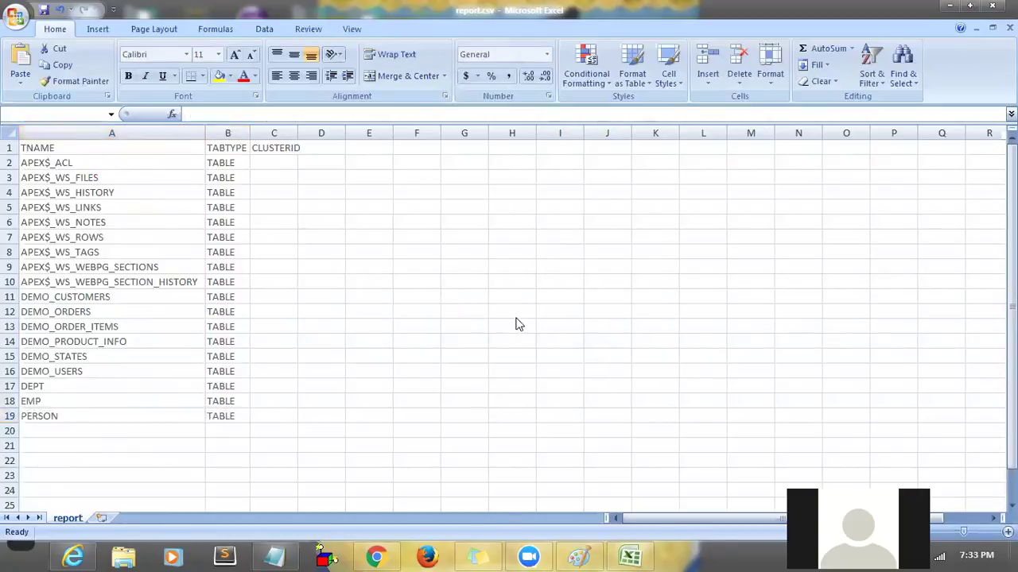
click(378, 556)
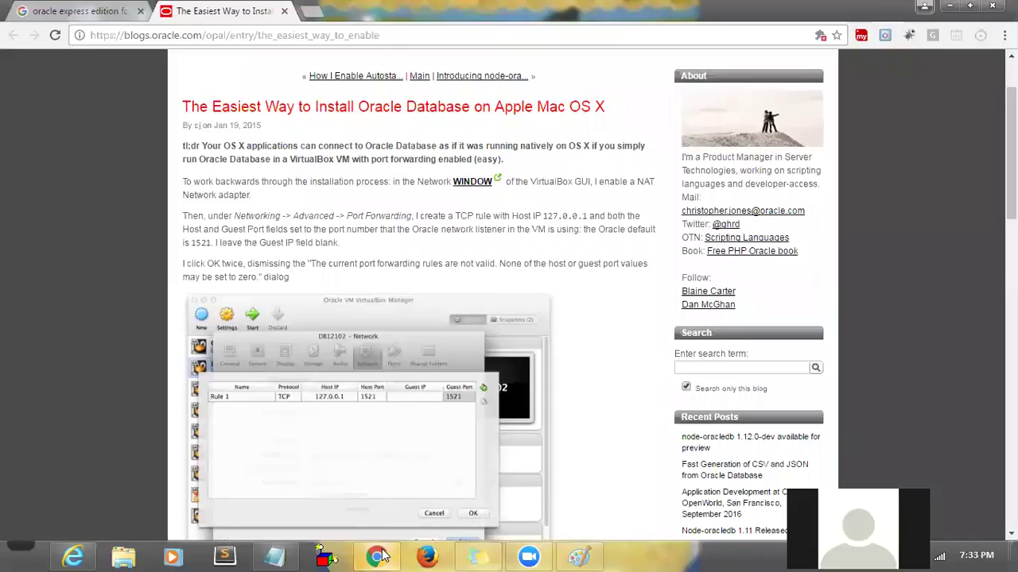
click(950, 6)
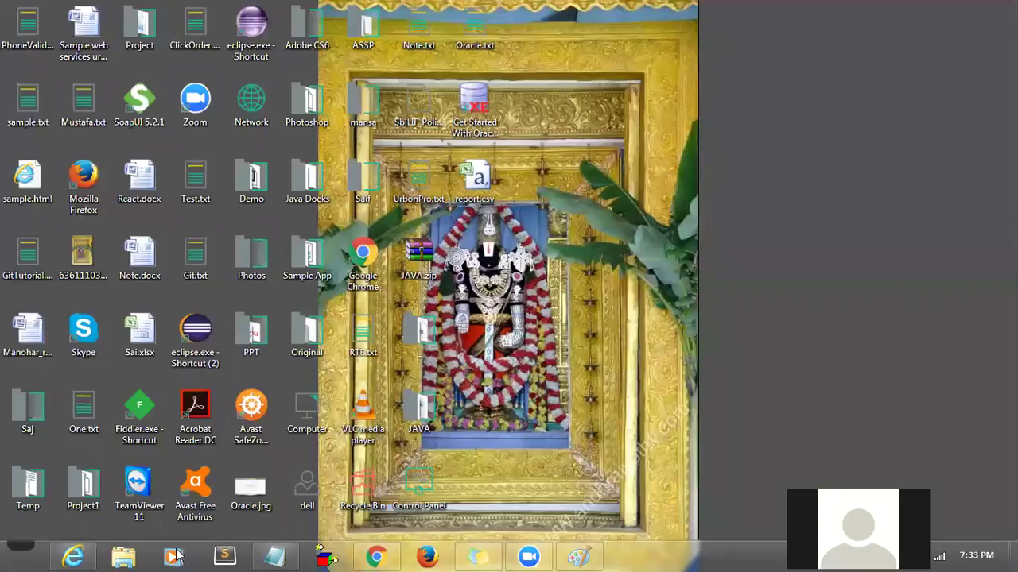
click(72, 556)
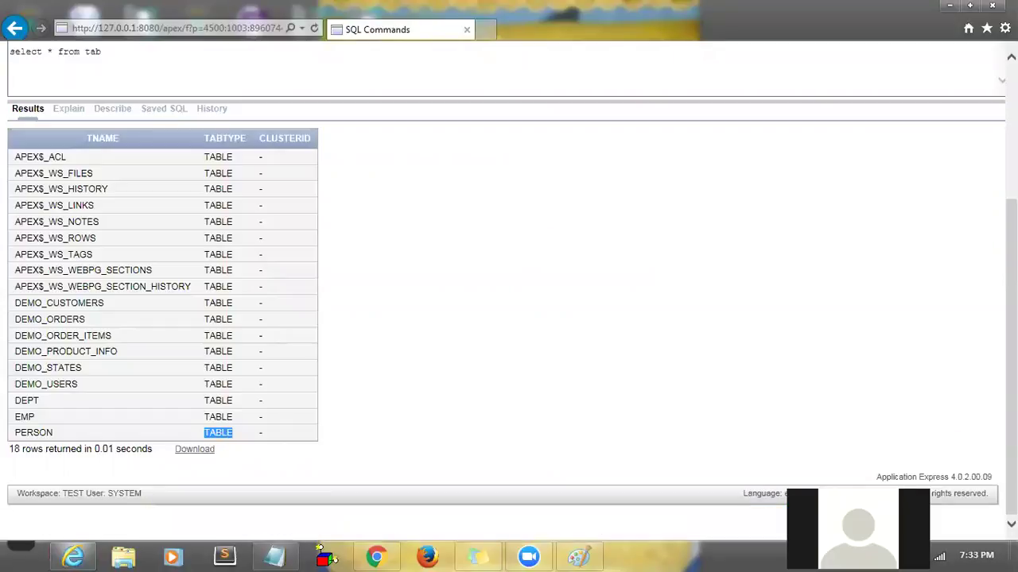
scroll(712, 346, up, 3)
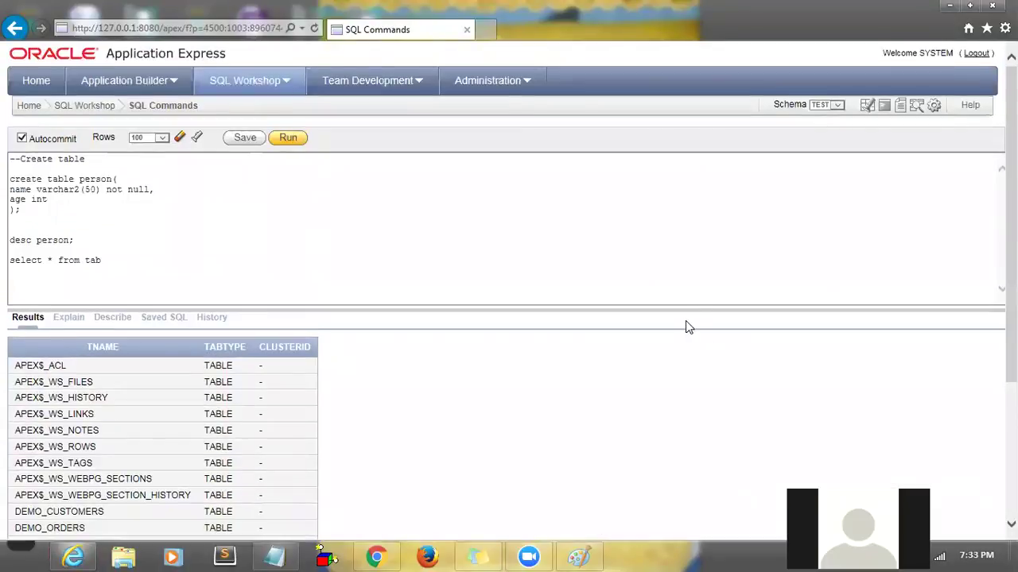
drag(681, 309, 689, 412)
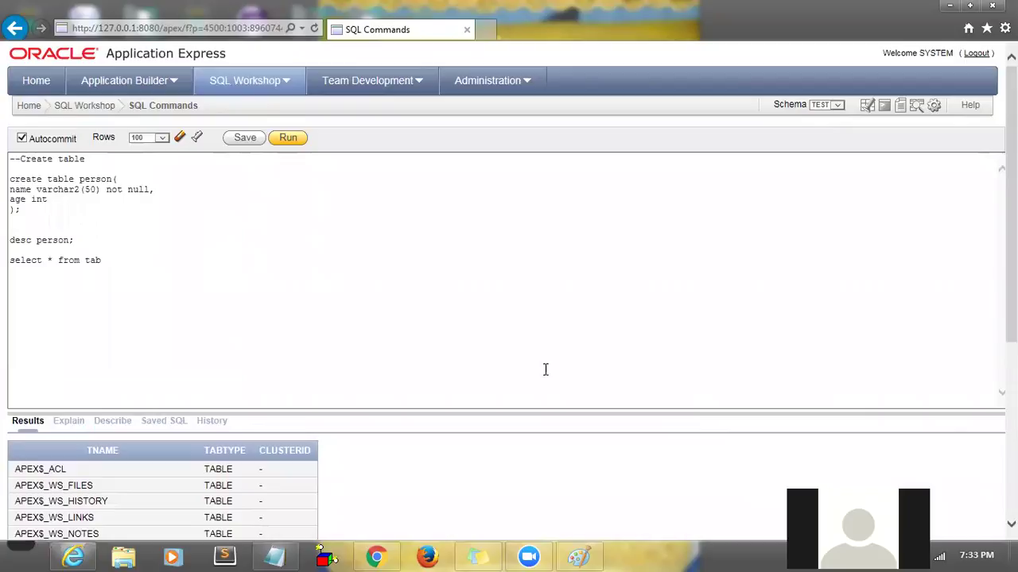
- Add '--getting table details' and '--To get list of tables available in a database' comments; delete the blank line
click(146, 293)
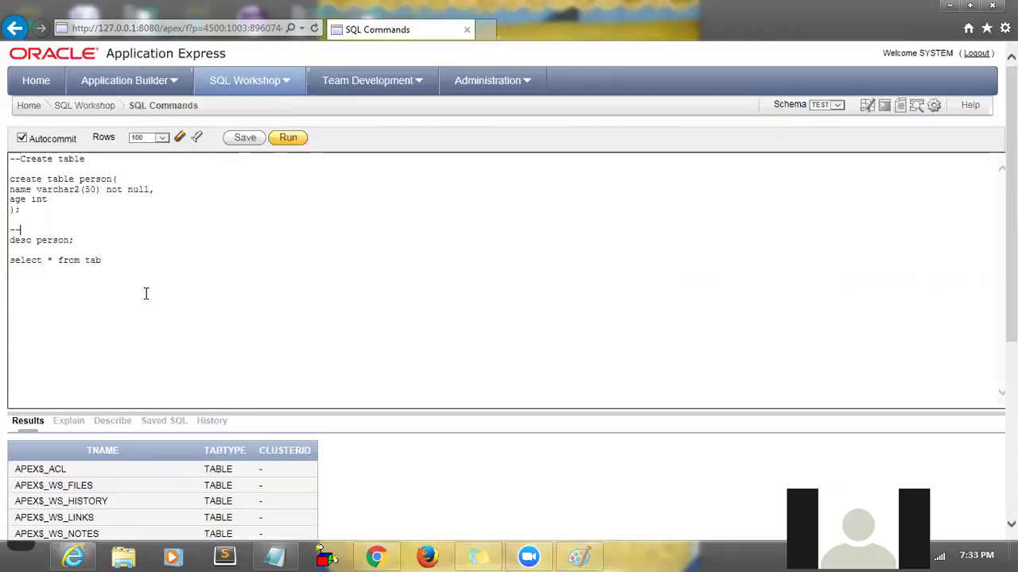
text(etting table details)
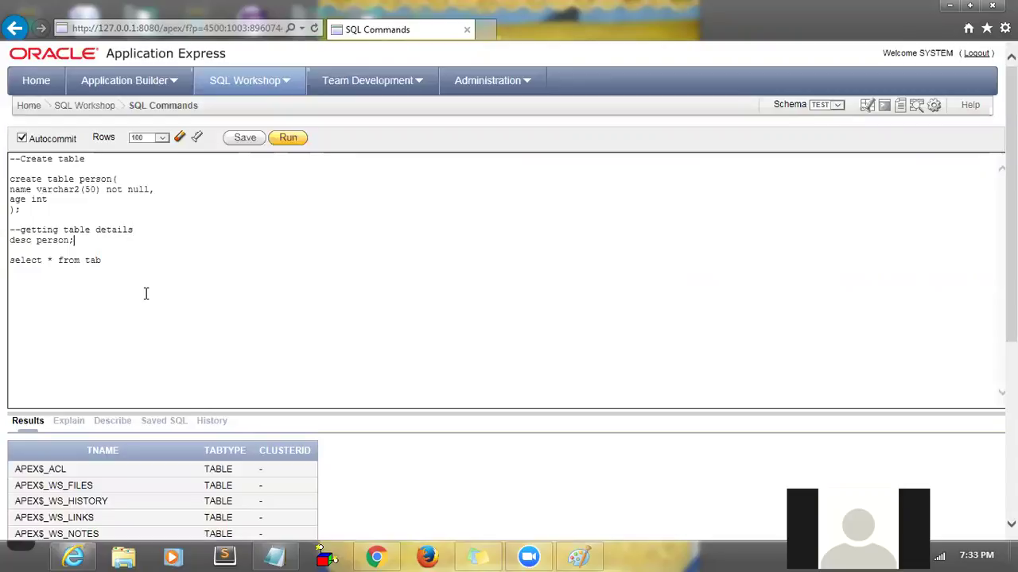
key(Return)
text(--To)
key(BackSpace)
text(get list of ta)
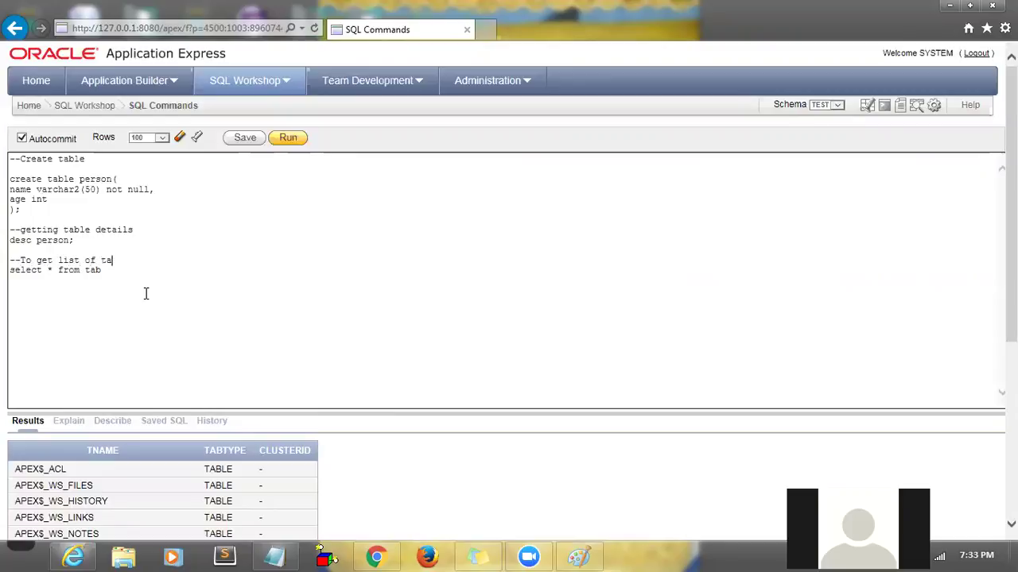
text(bles available in a database)
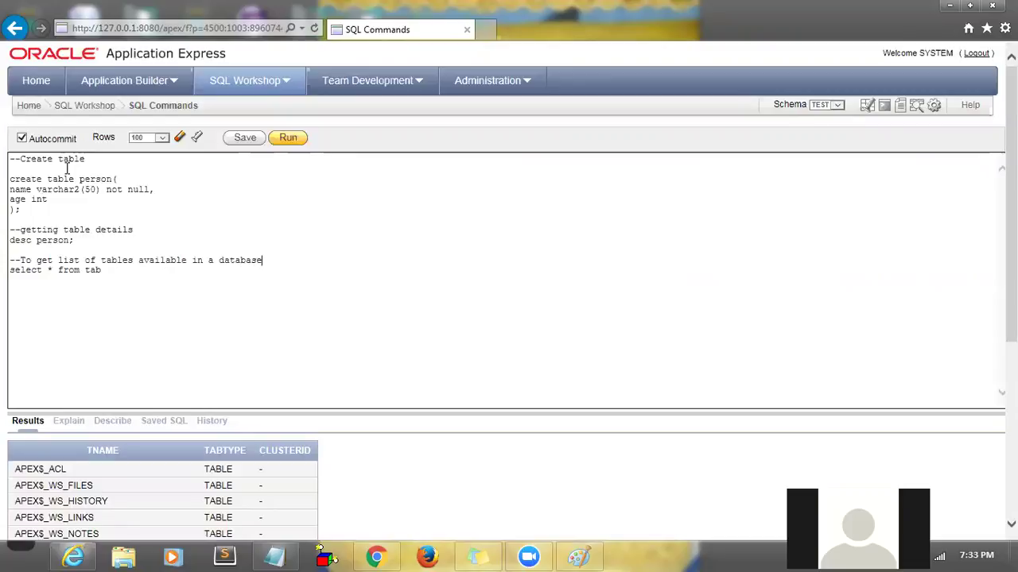
key(BackSpace)
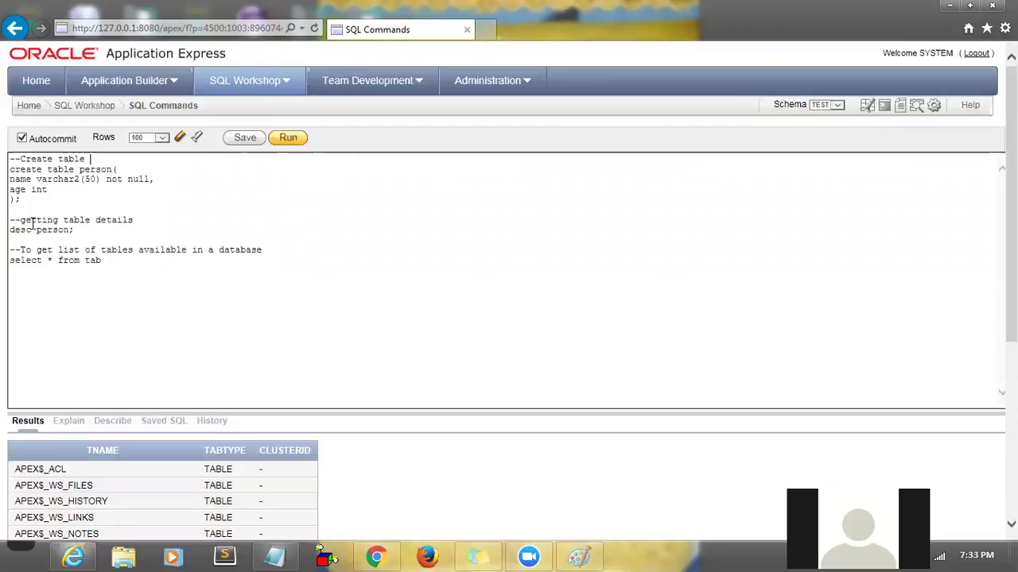
- Highlight the two new comment lines in the SQL editor to review them
drag(20, 220, 143, 225)
drag(21, 252, 85, 252)
drag(112, 252, 257, 249)
click(258, 249)
- Save the script under the name FirstDayClass1 and open it from the Saved SQL list
click(245, 138)
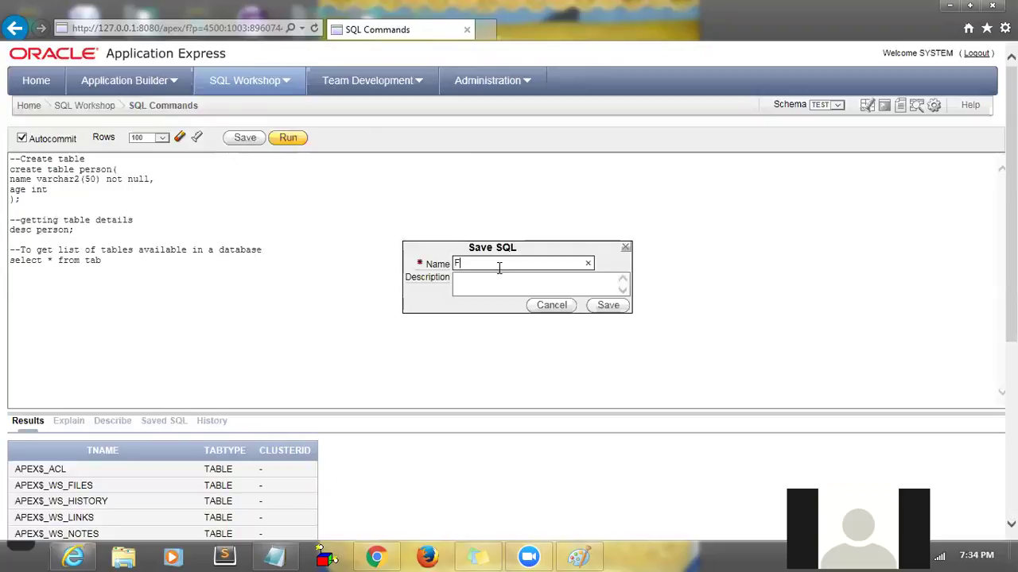
text(FirstDayClass1)
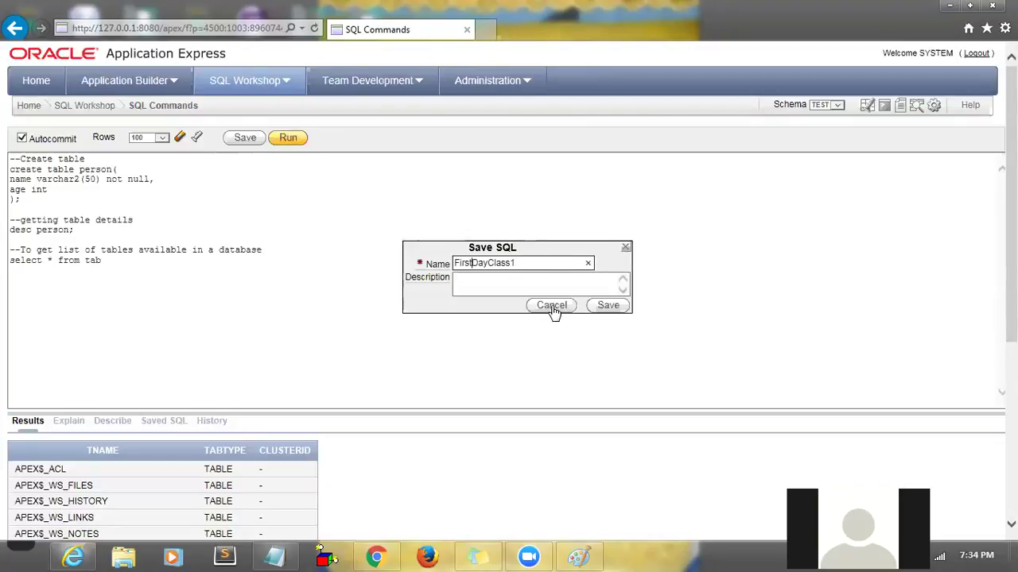
click(604, 313)
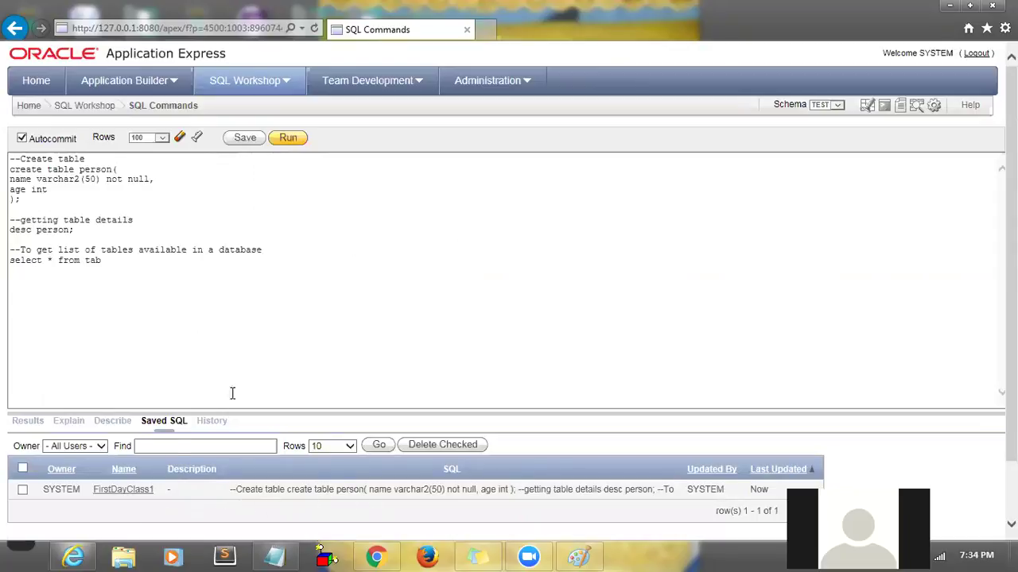
click(127, 491)
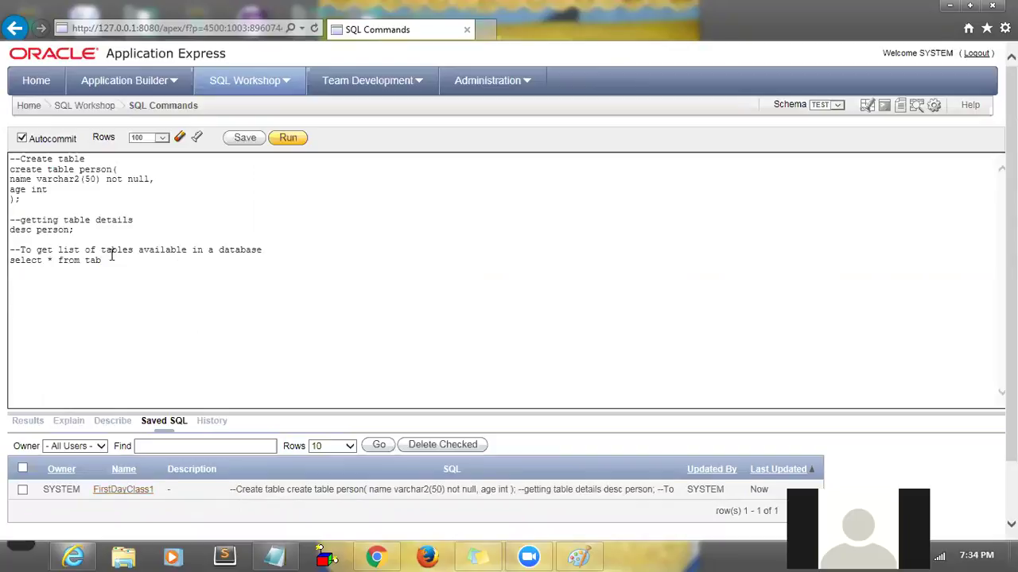
key(ctrl+s)
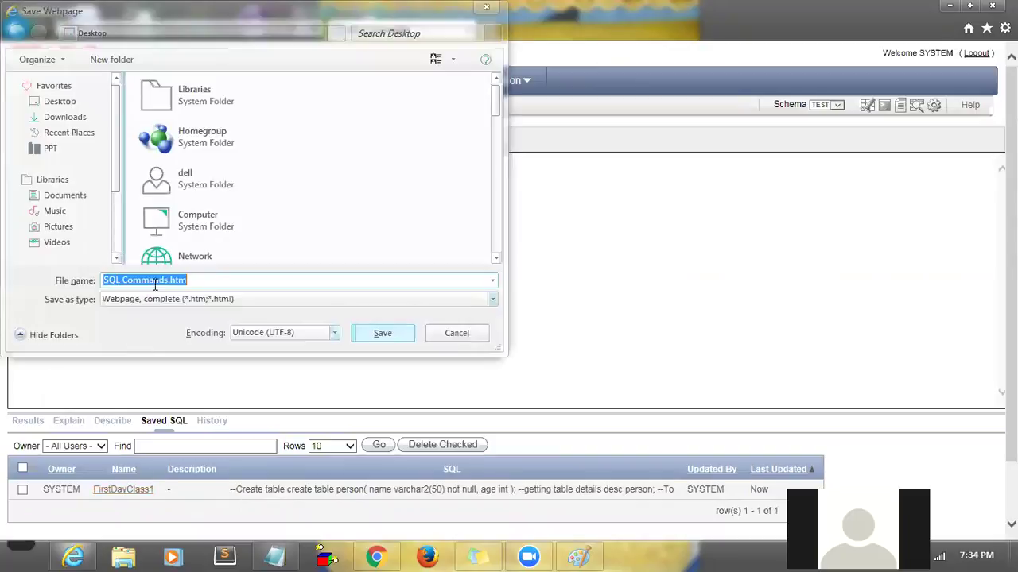
click(477, 337)
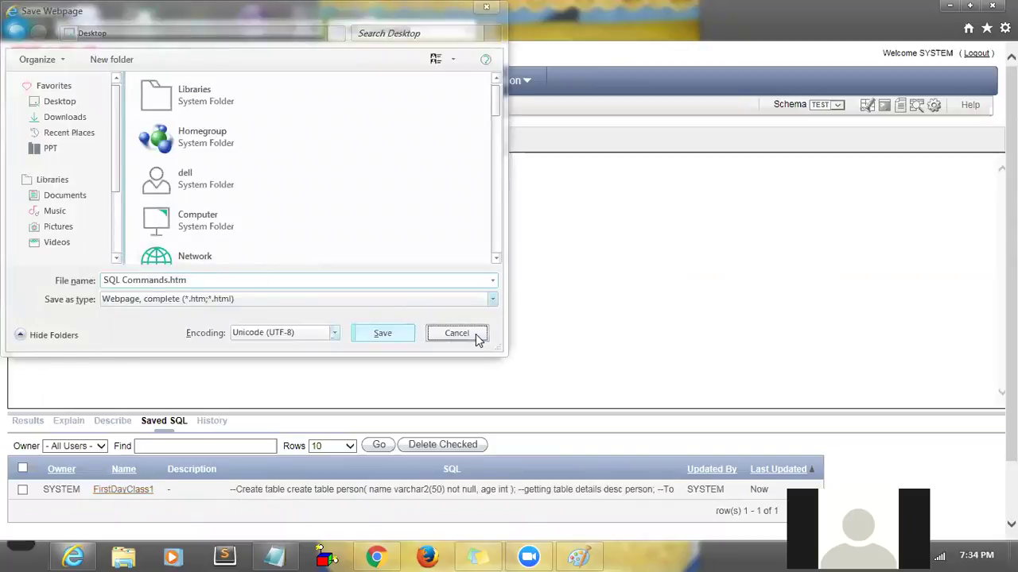
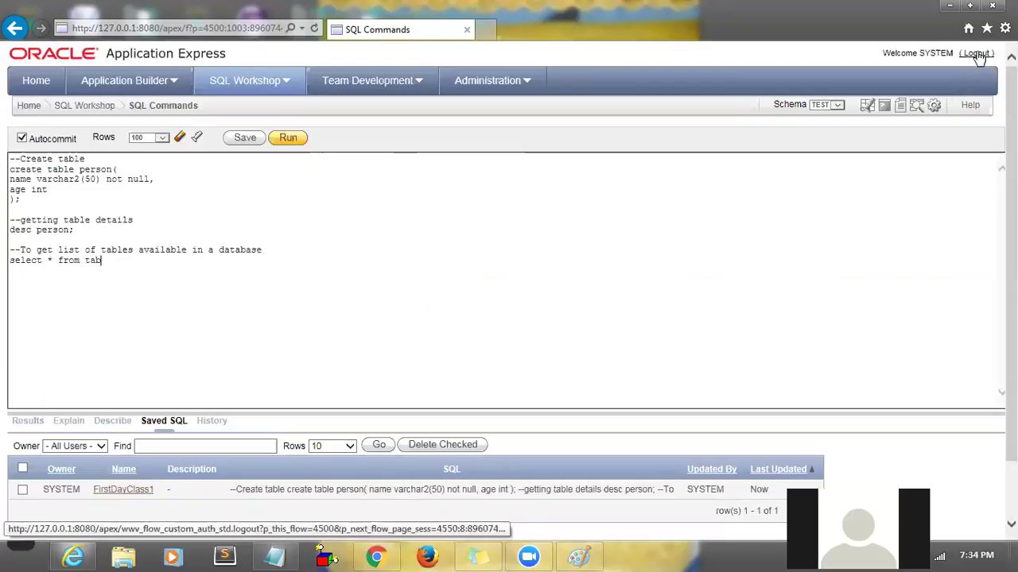
- Log out of Application Express and close the Internet Explorer window
click(977, 53)
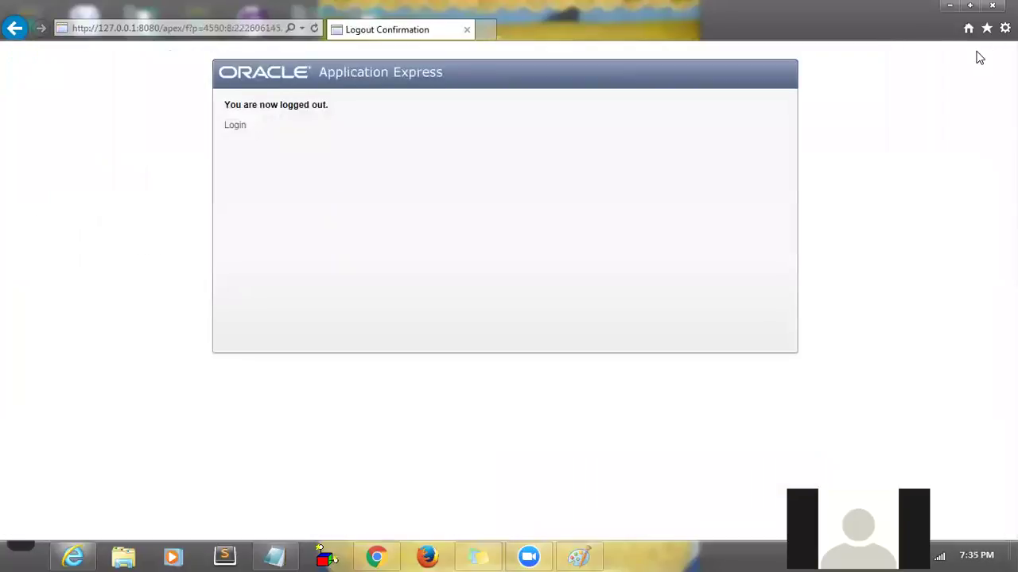
click(992, 6)
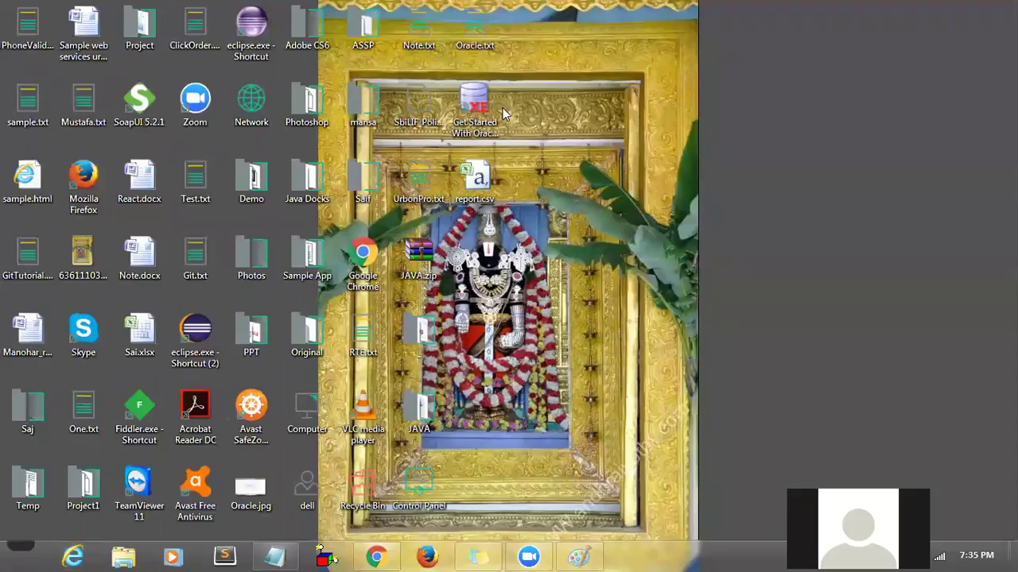
- Try the desktop Get Started with Oracle shortcut twice, dismissing each cannot-find-address error
double_click(479, 111)
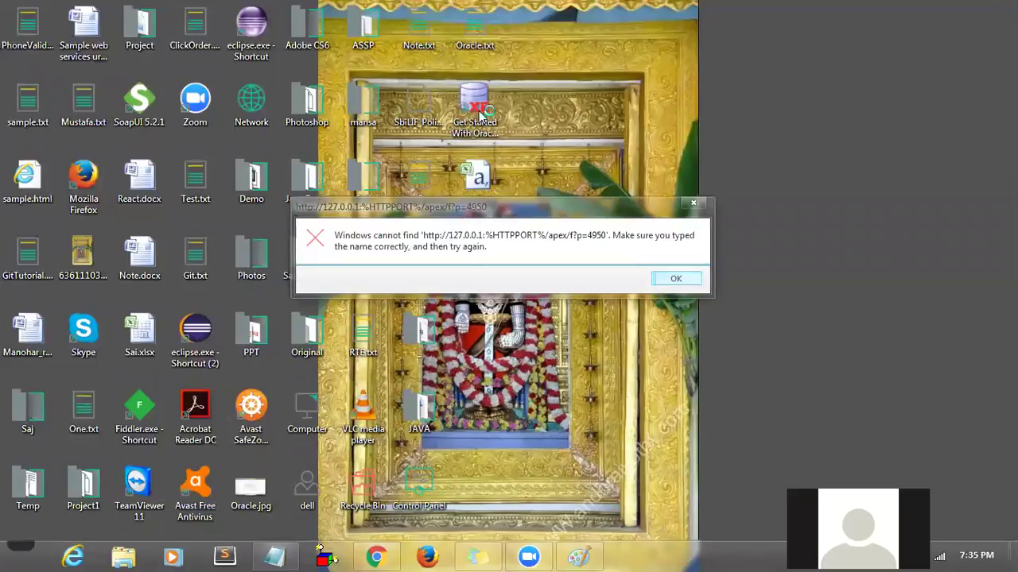
click(672, 278)
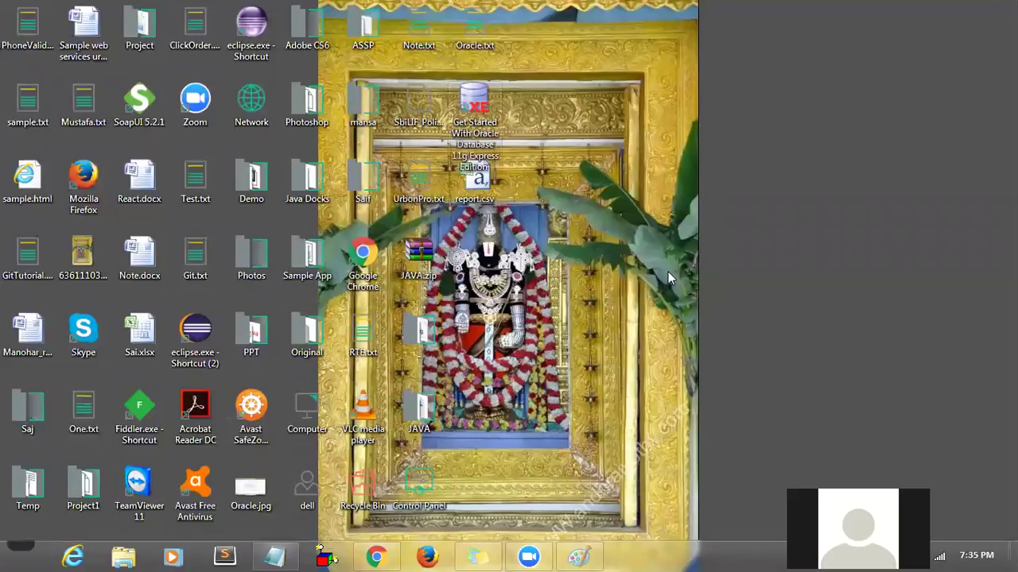
right_click(668, 271)
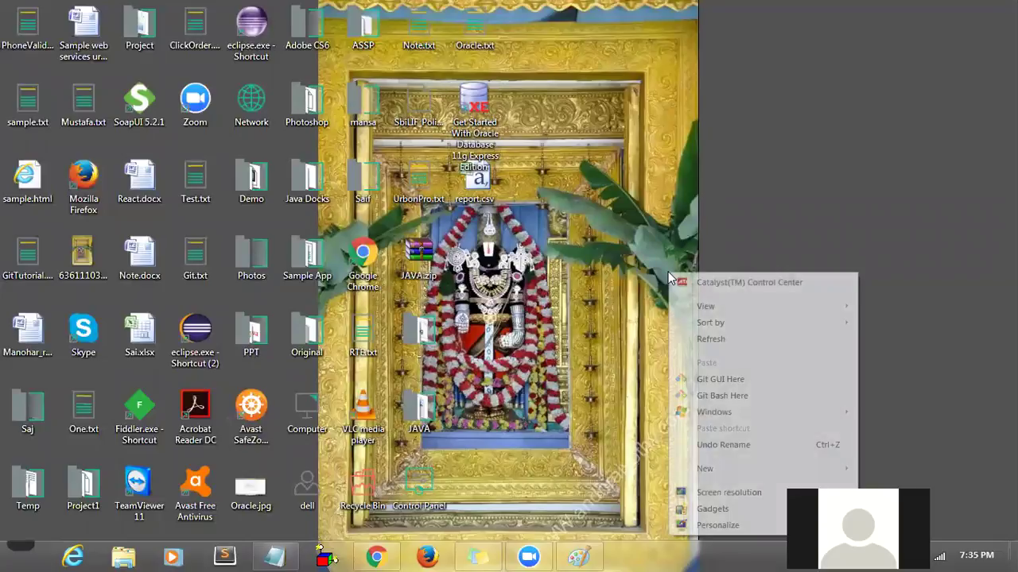
click(697, 341)
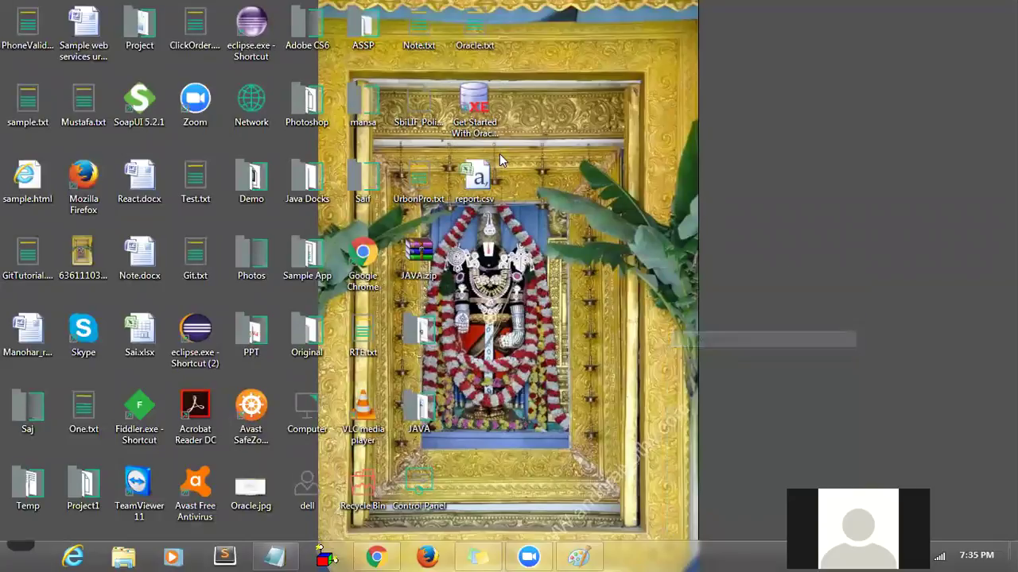
double_click(475, 115)
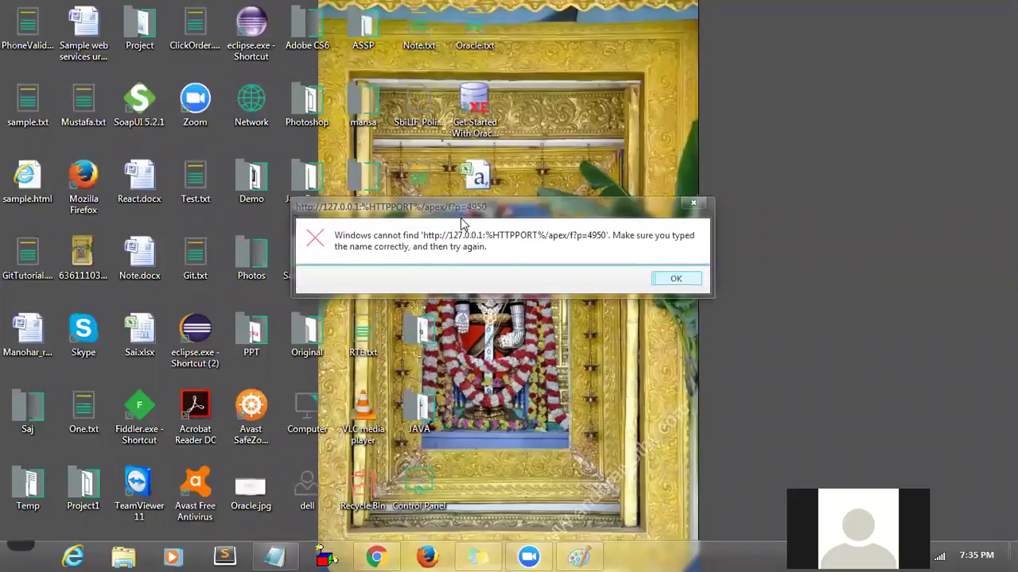
click(675, 279)
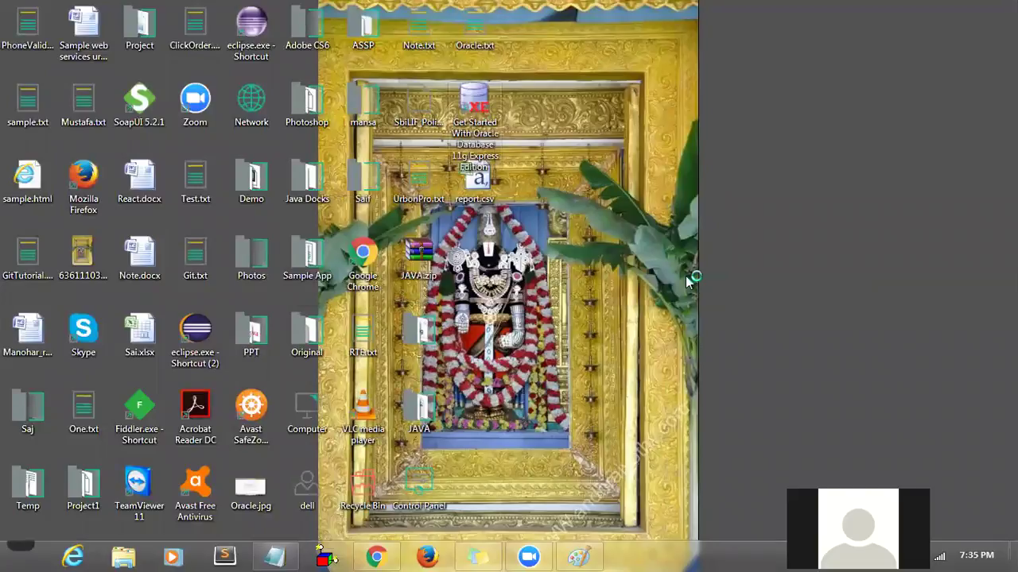
- Launch Get Started from the Start menu's Oracle Database 11g Express Edition folder, then close the home page
click(24, 550)
click(60, 497)
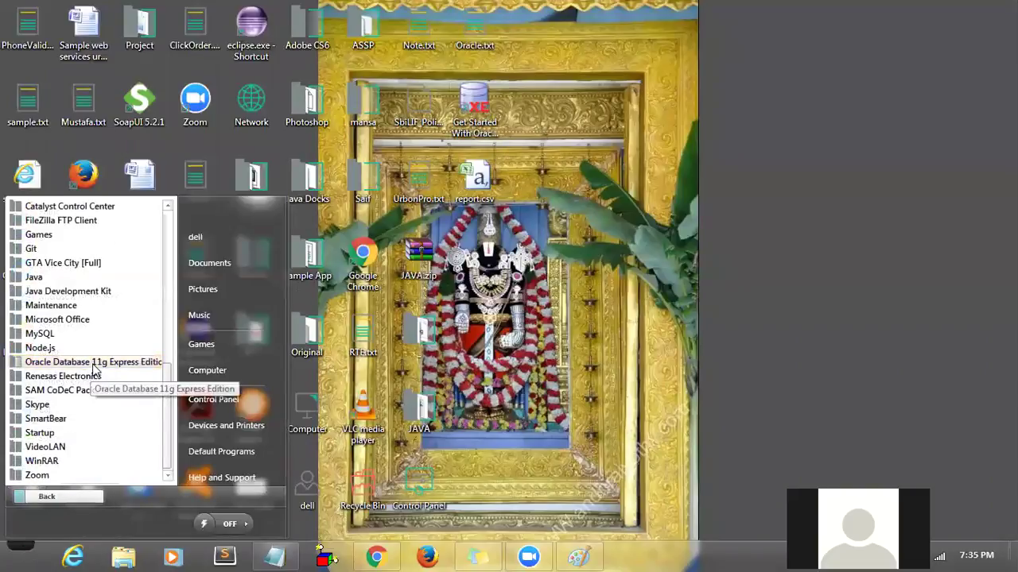
click(91, 363)
click(61, 390)
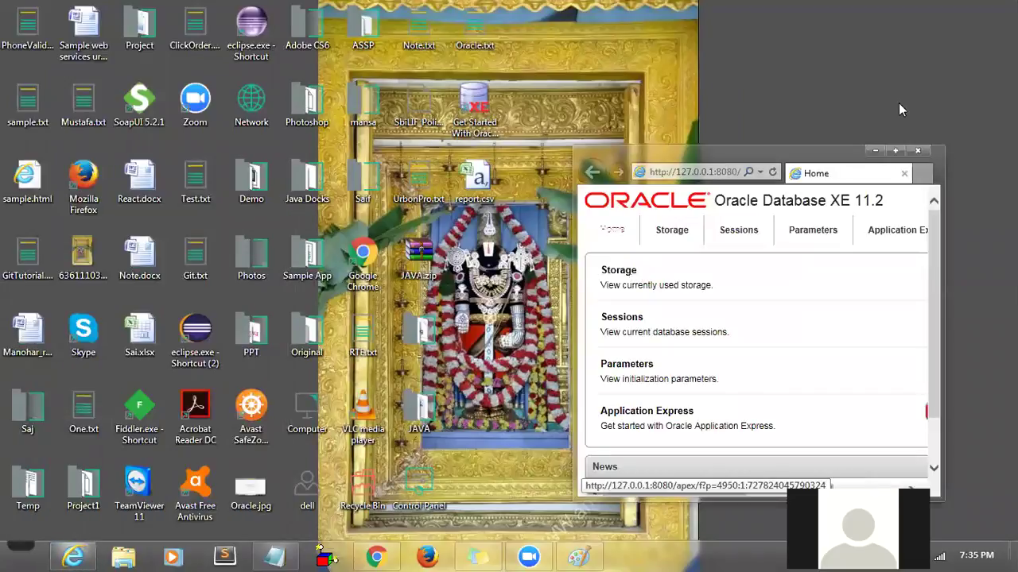
click(919, 151)
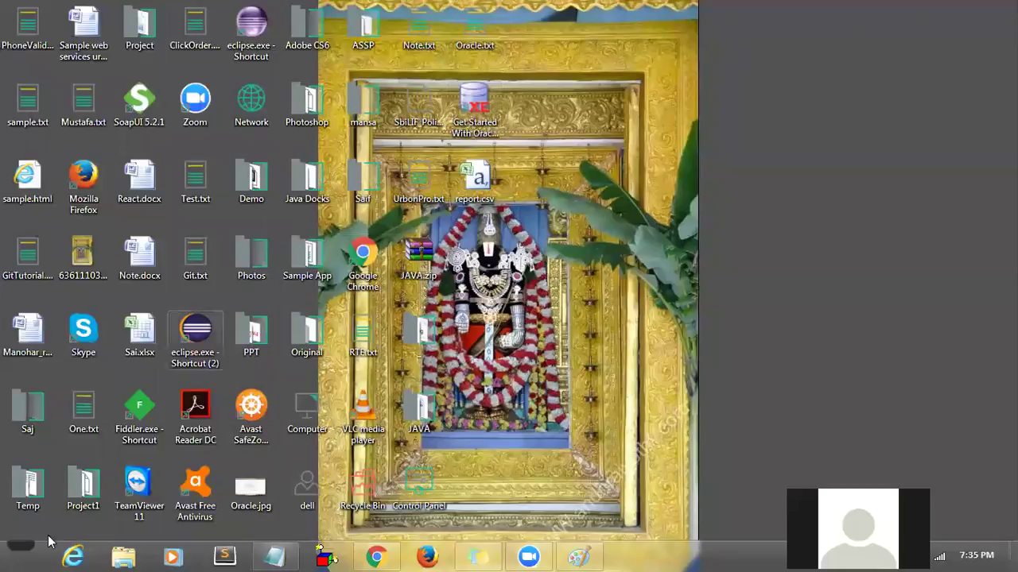
- Relaunch Get Started from the Oracle folder, dismiss the cannot-find-address error and refresh the desktop
click(20, 549)
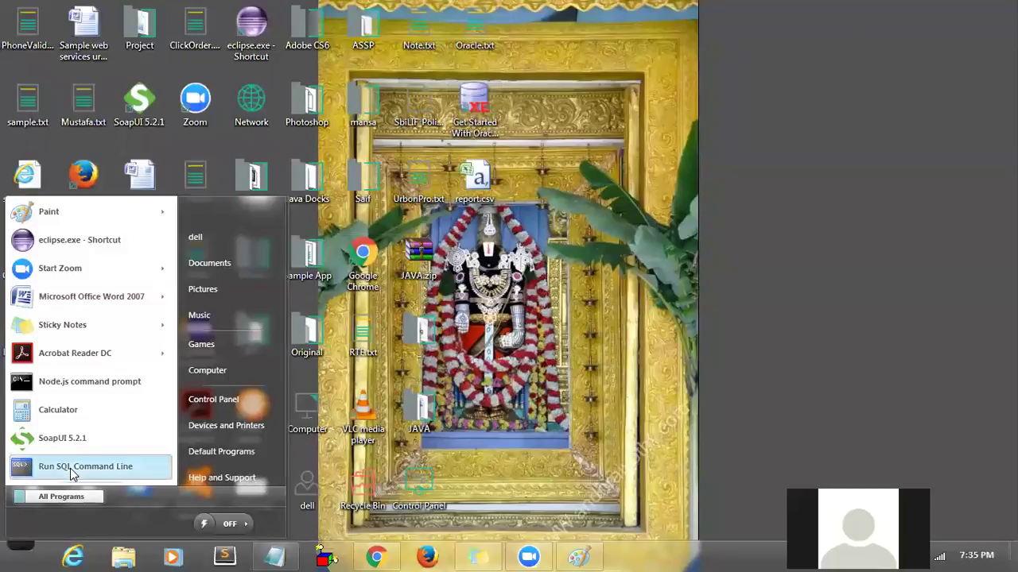
click(58, 494)
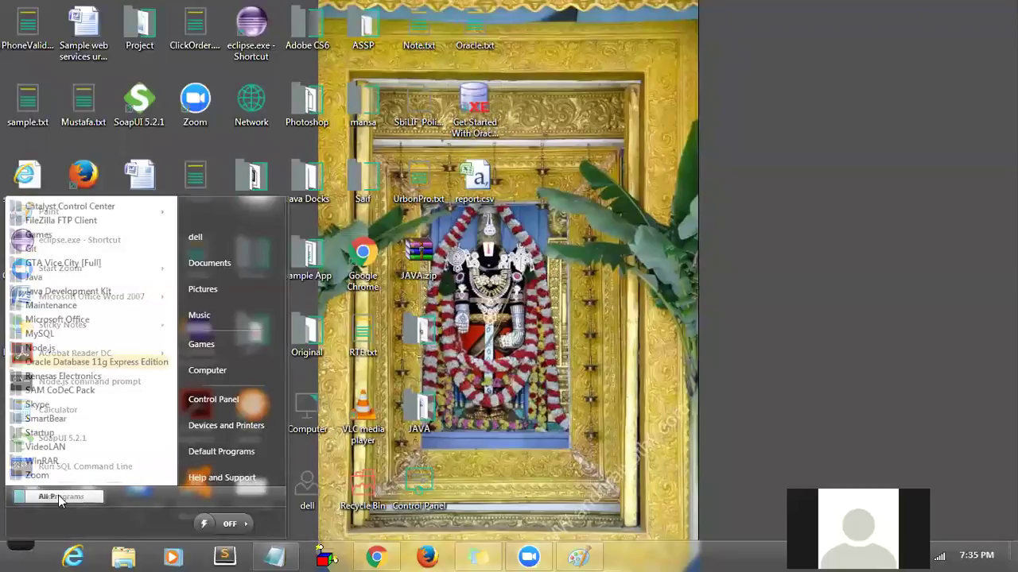
click(86, 364)
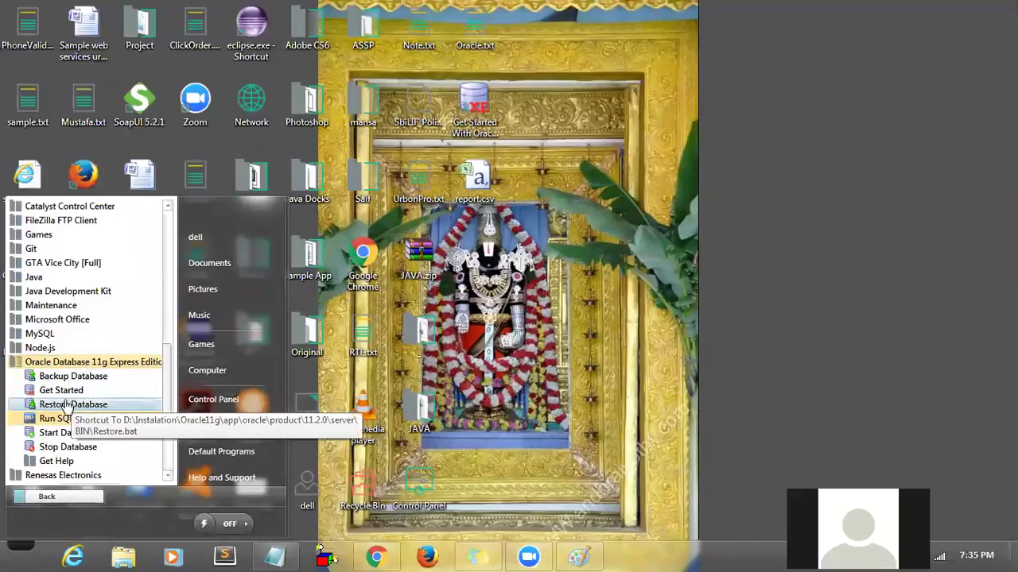
click(64, 391)
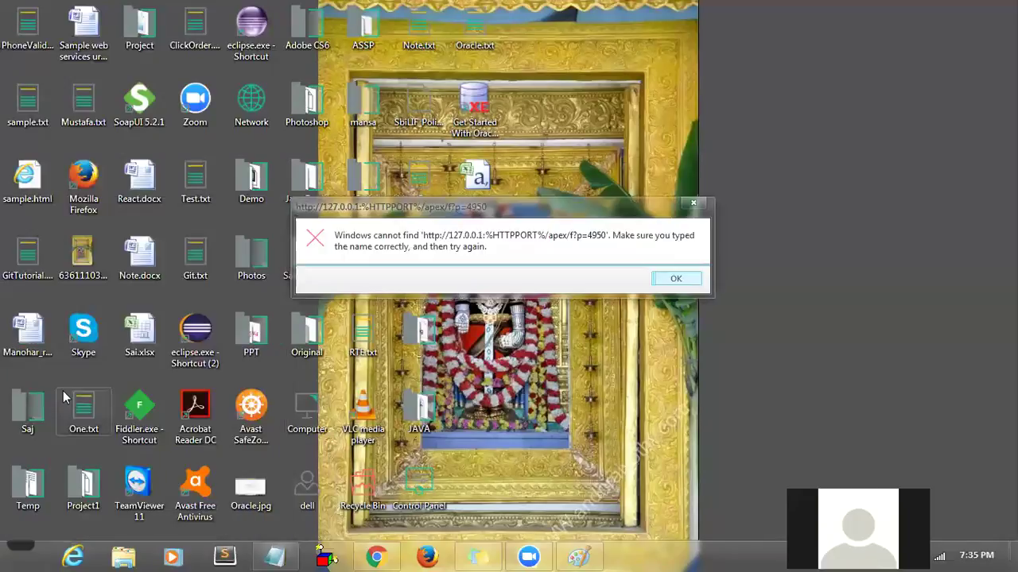
click(672, 282)
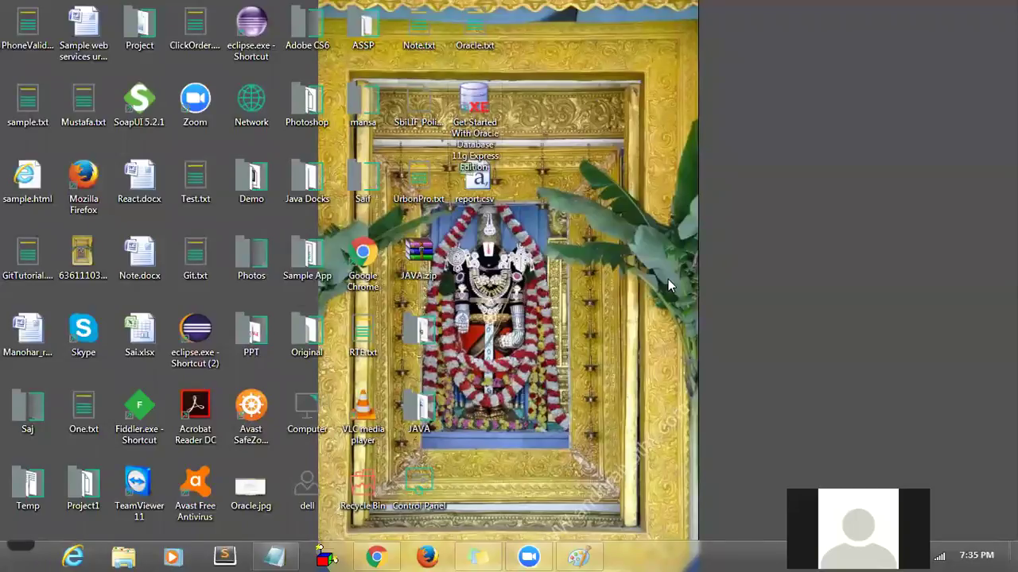
right_click(668, 279)
click(730, 83)
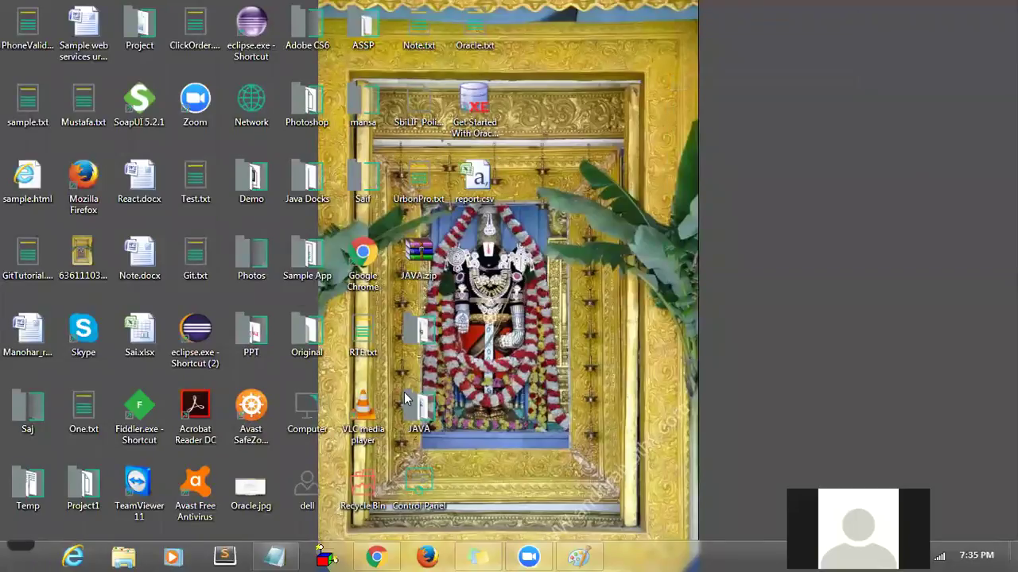
- Try Get Started from the Oracle folder again, dismiss the error, and re-expand the folder
click(25, 554)
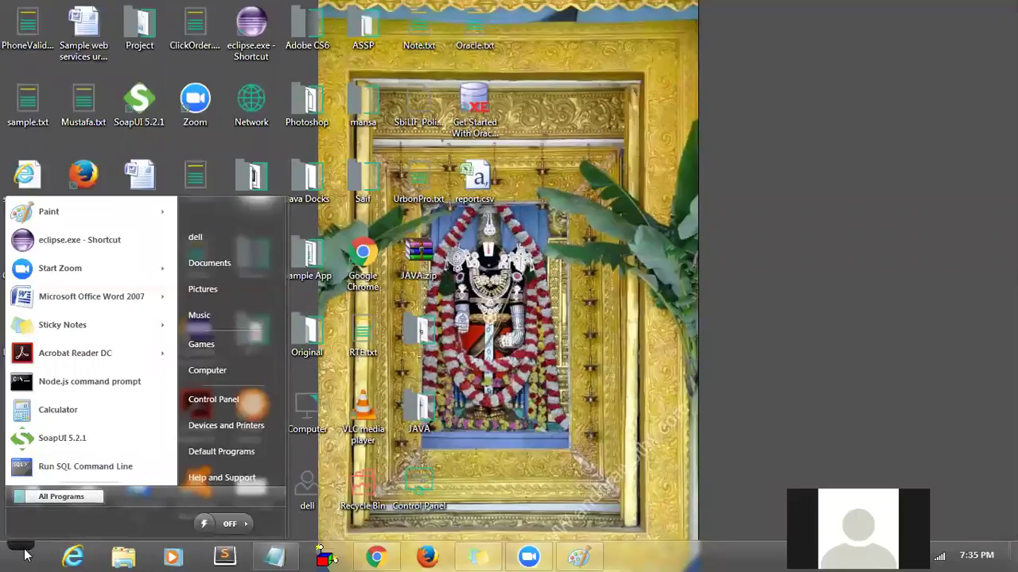
click(37, 496)
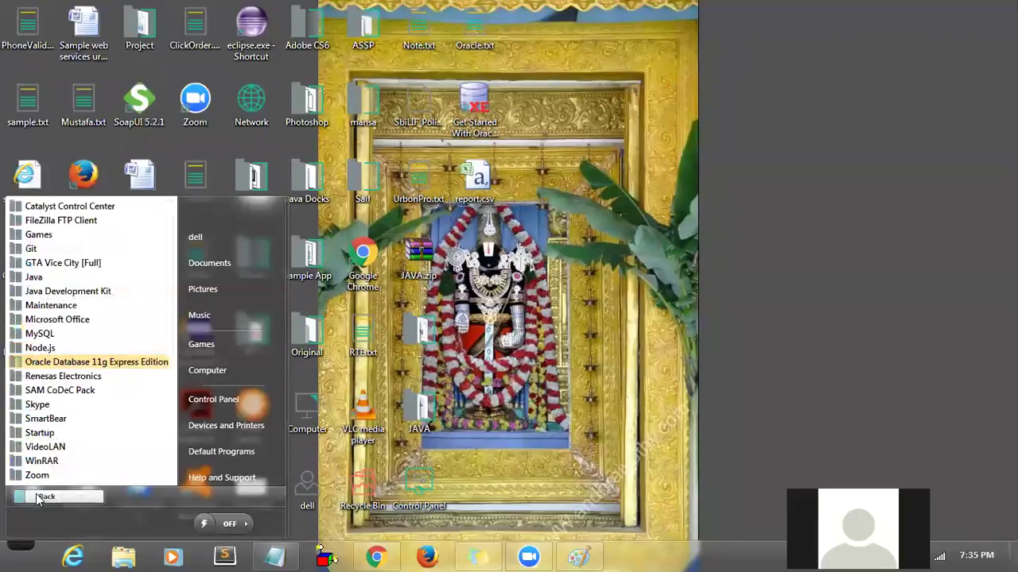
click(71, 363)
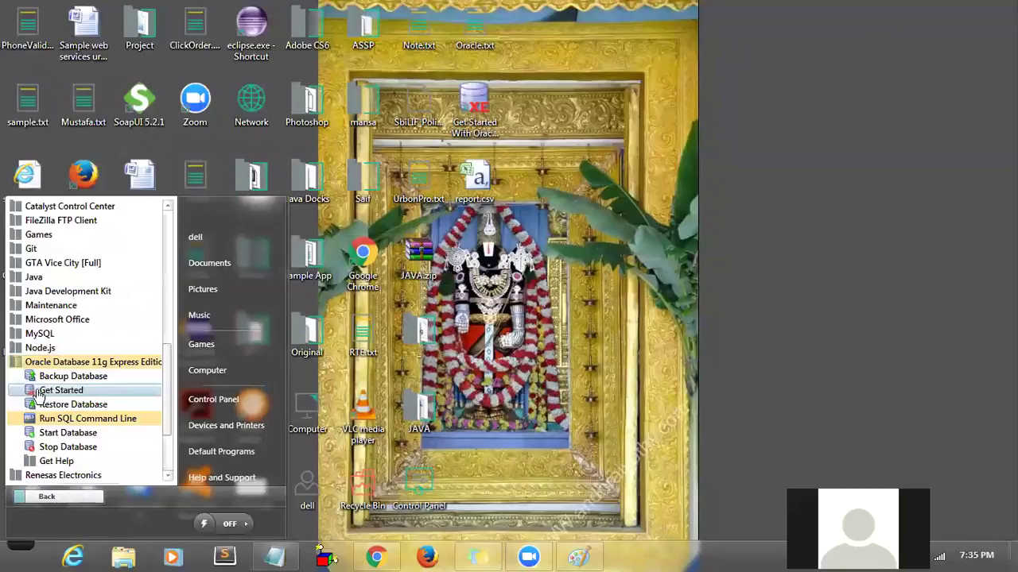
click(45, 391)
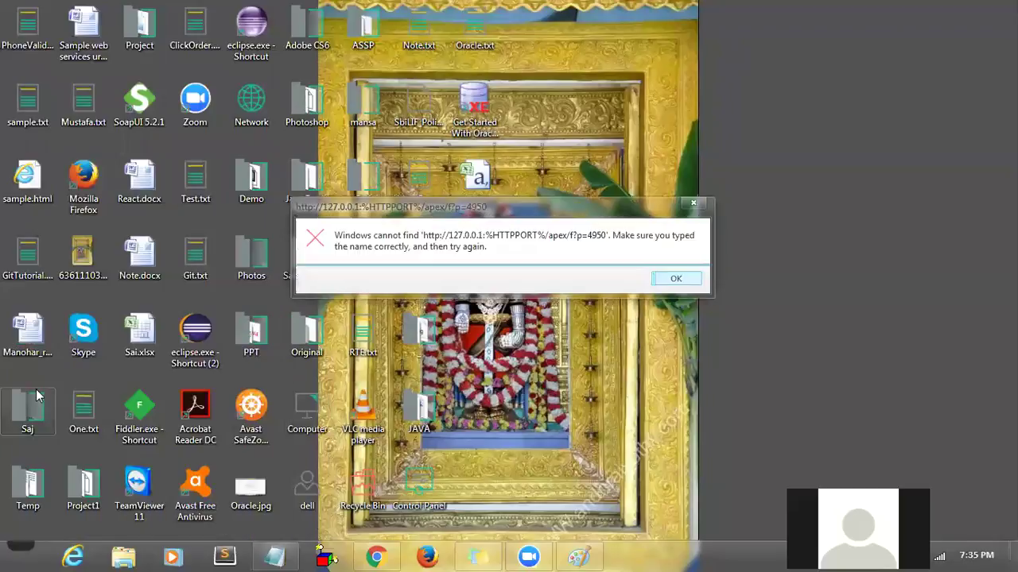
click(670, 279)
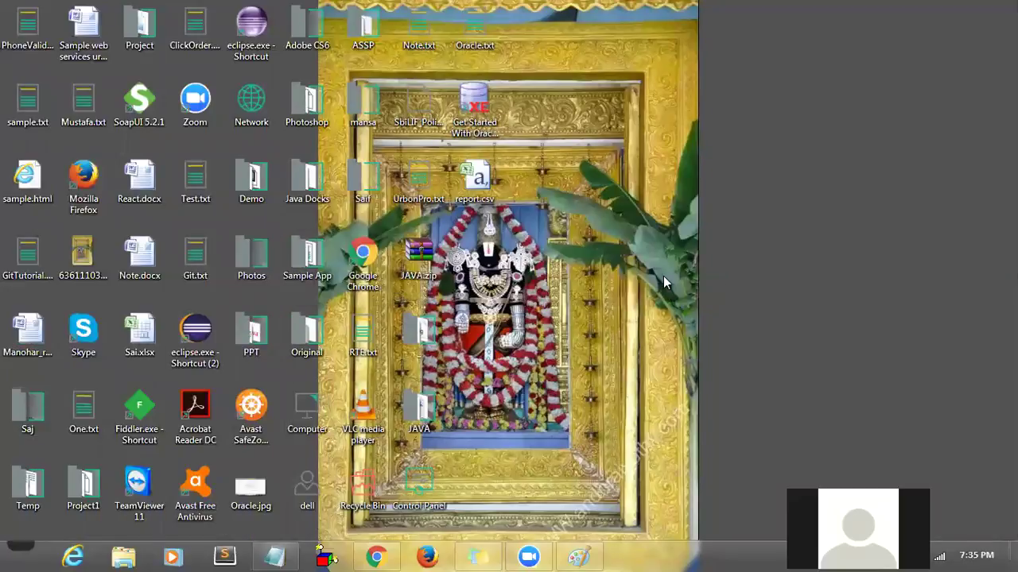
click(23, 549)
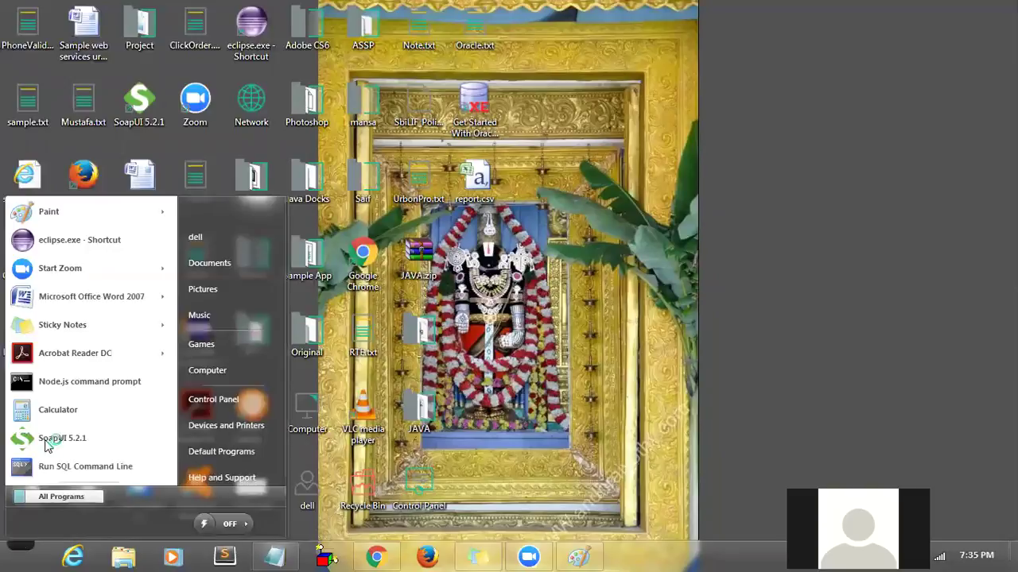
click(49, 497)
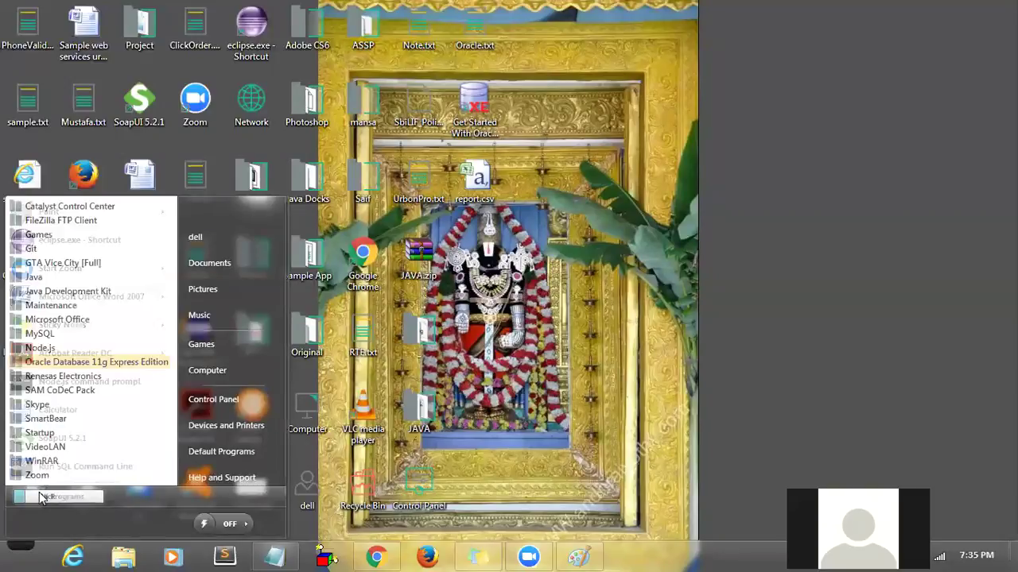
click(60, 363)
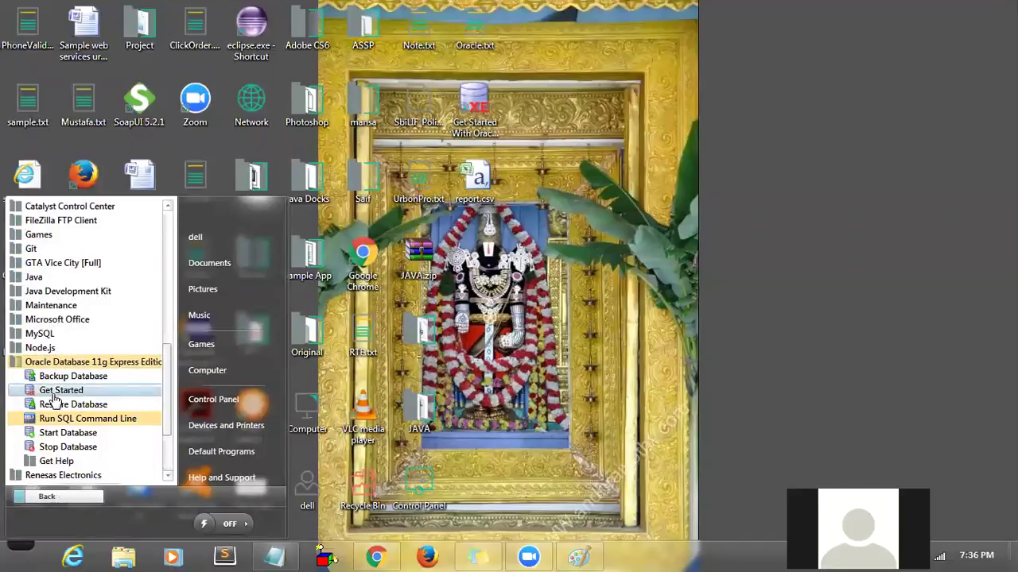
- Start the Oracle database from the shortcut's context menu, then launch Get Started from the Oracle folder
right_click(54, 393)
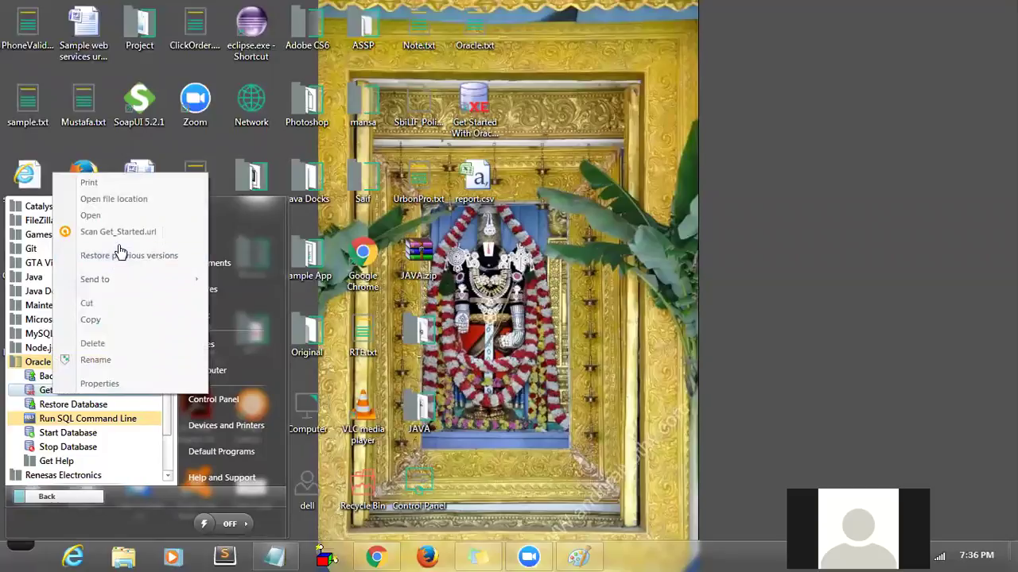
click(54, 436)
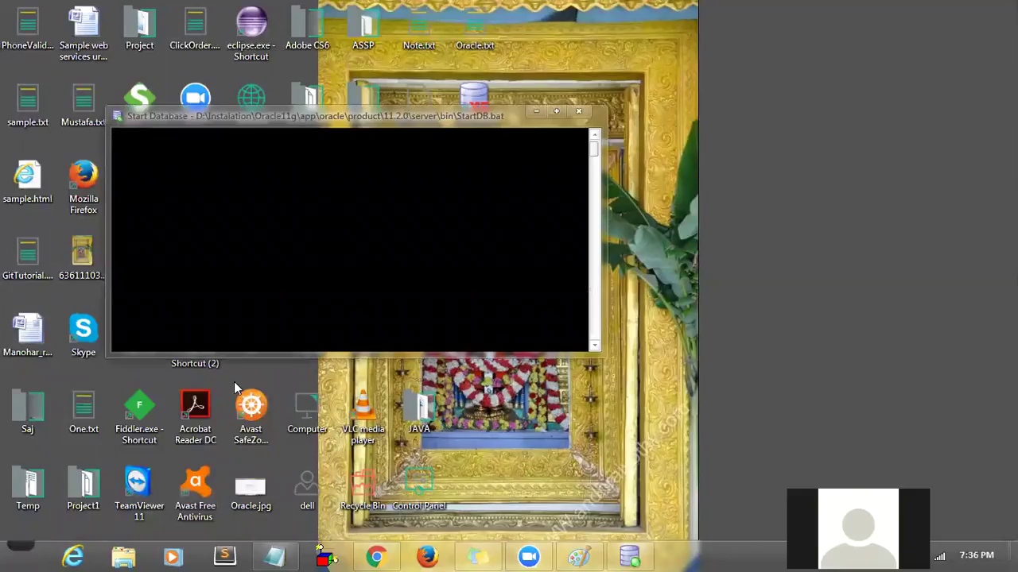
click(22, 547)
click(51, 499)
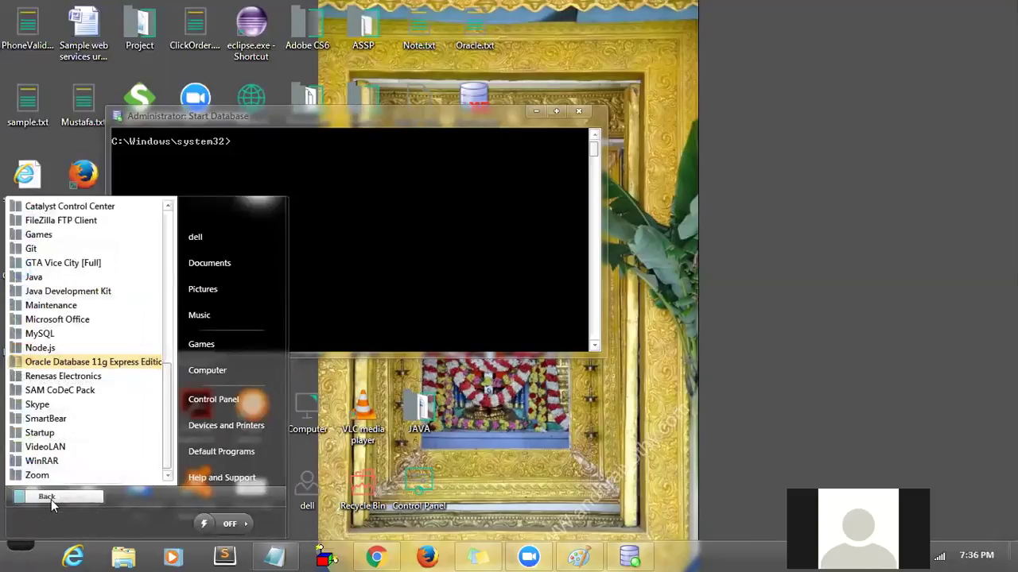
click(105, 366)
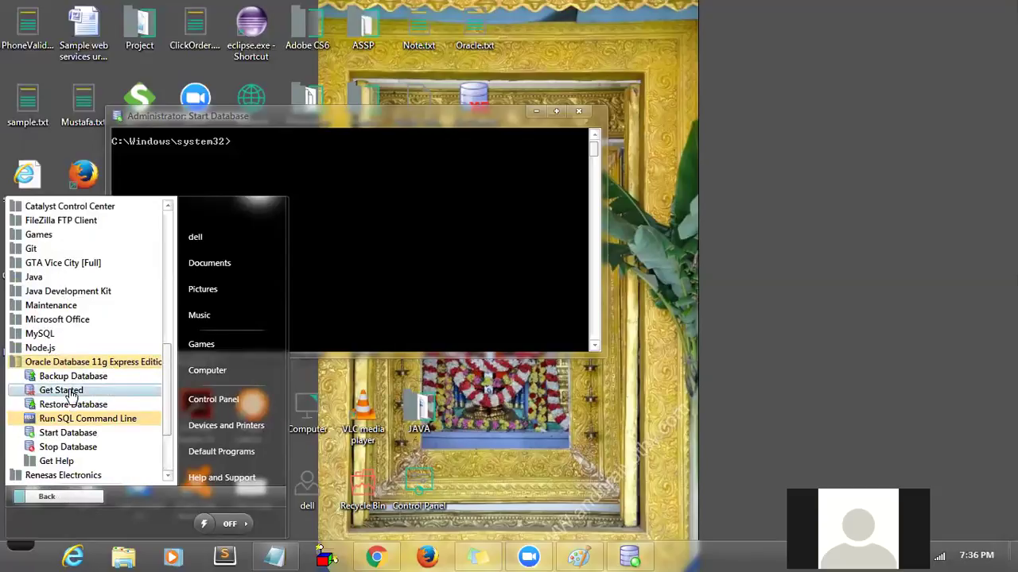
click(70, 392)
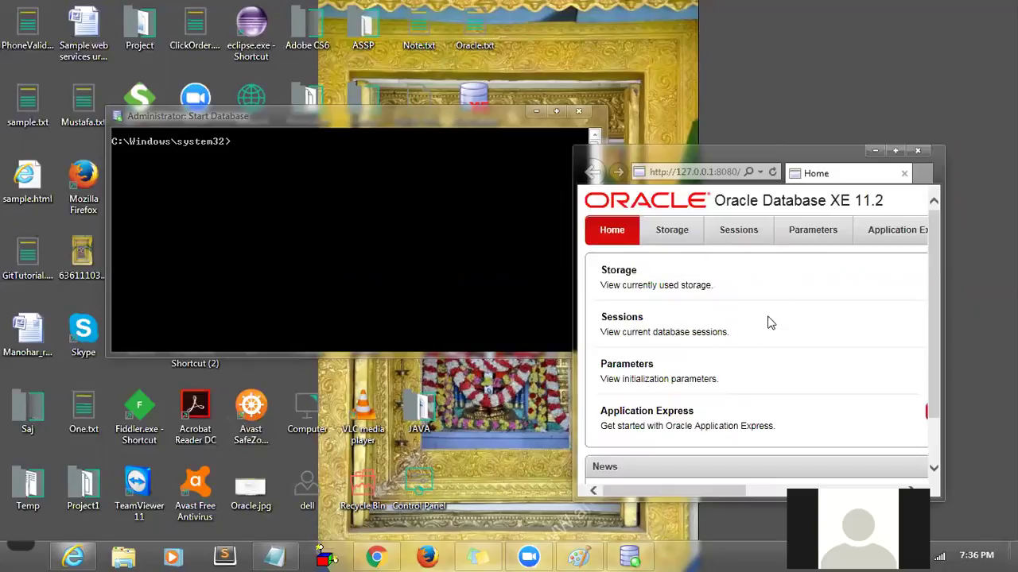
- Close the program list, maximize the Oracle browser window and choose Application Express
click(22, 546)
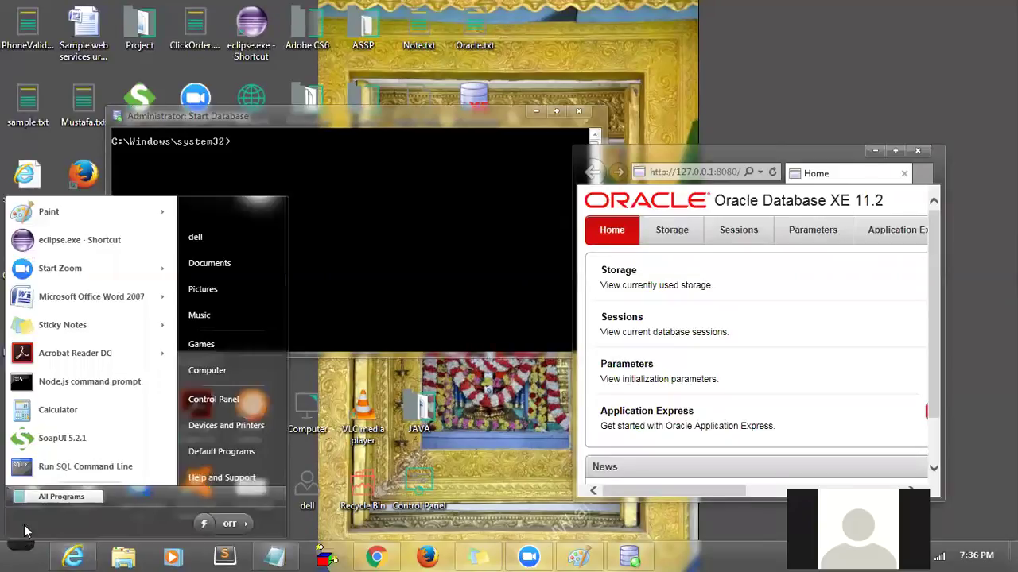
click(35, 497)
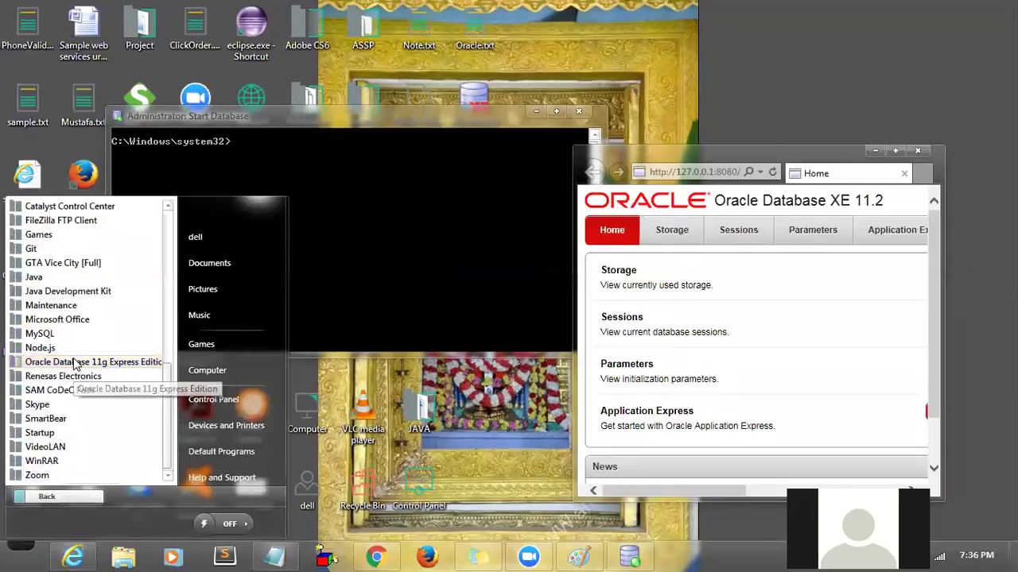
click(75, 363)
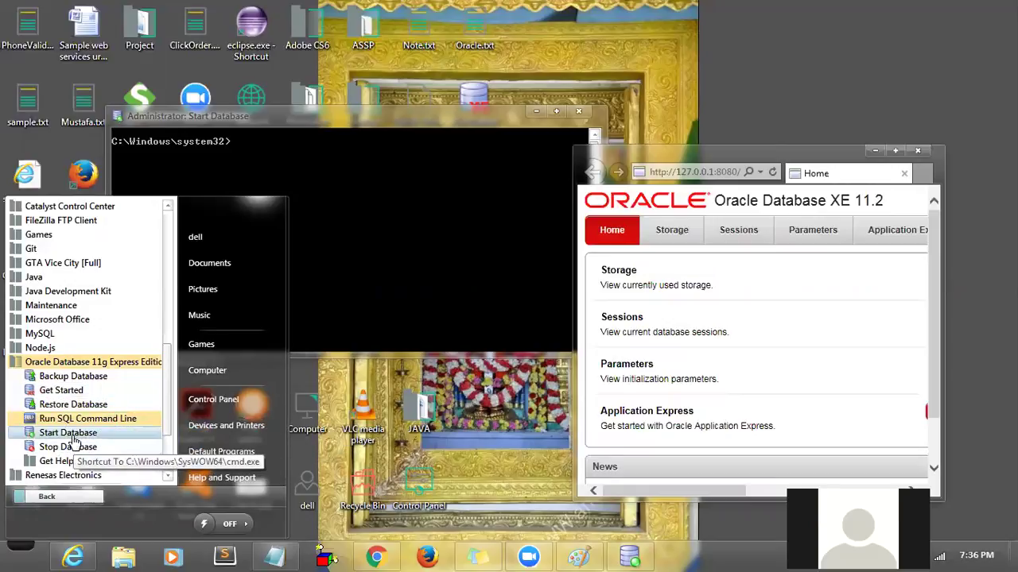
click(396, 288)
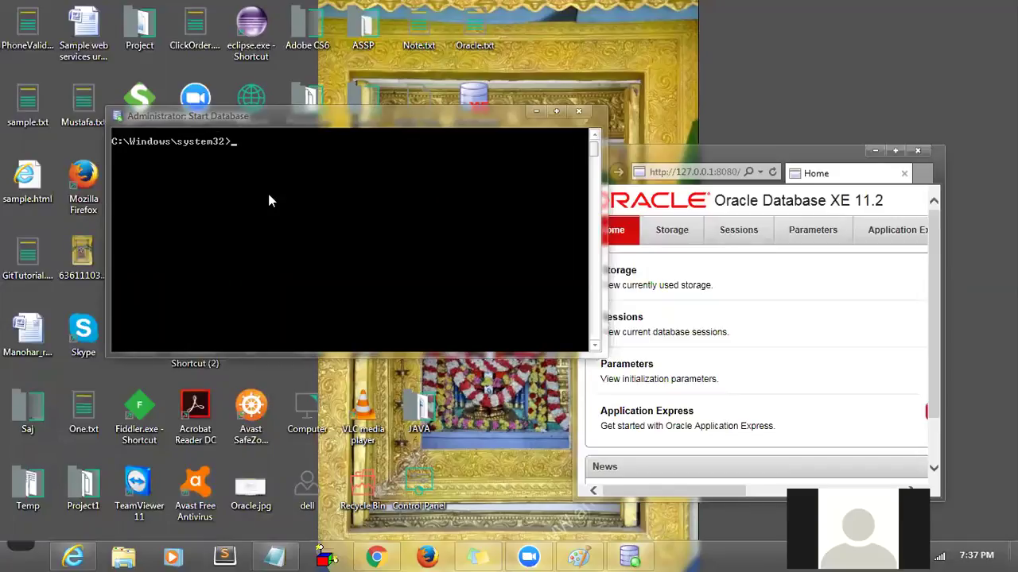
click(732, 166)
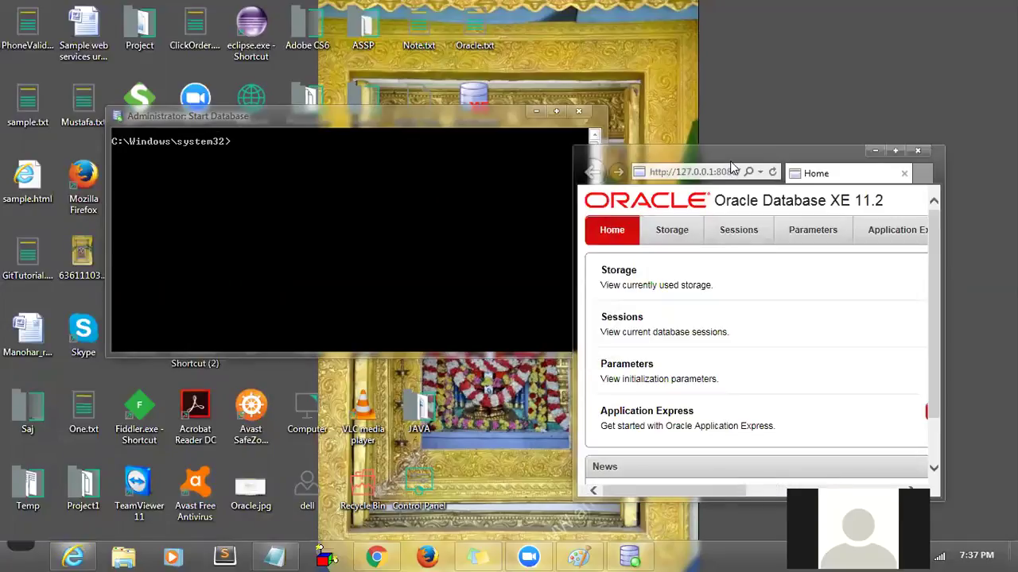
double_click(732, 166)
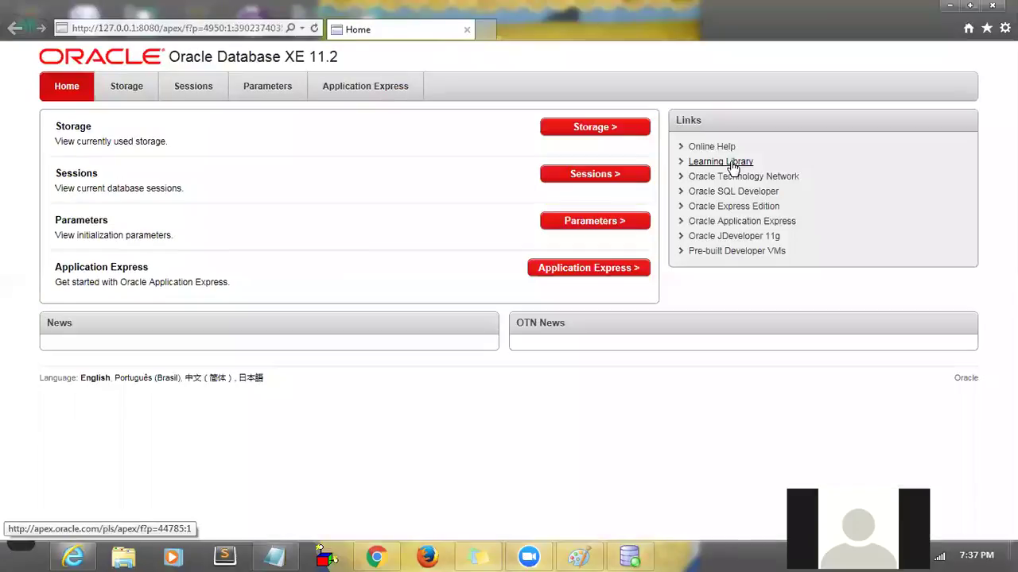
click(569, 284)
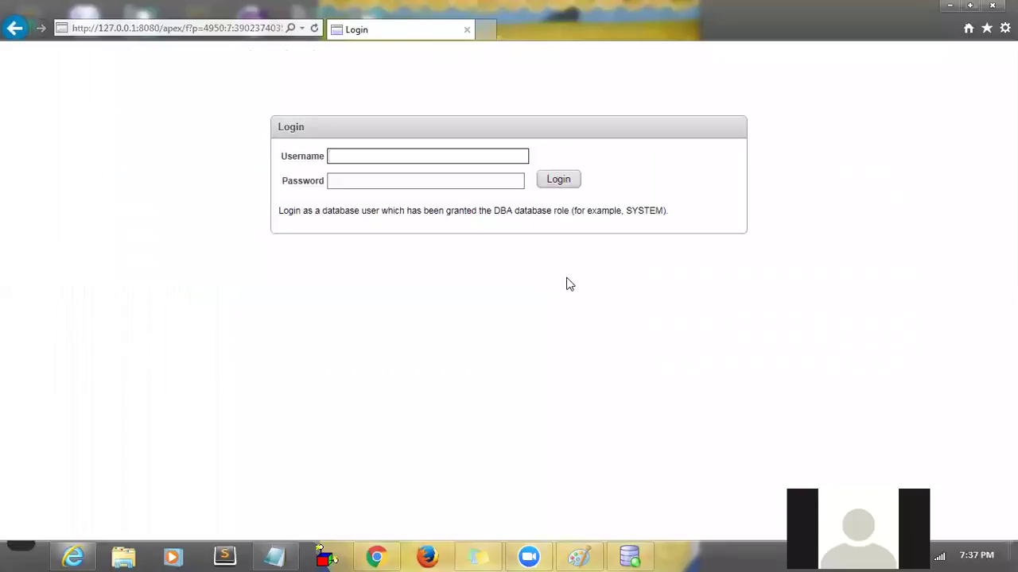
- Attempt a DBA login as 'tes', then log out after the Access denied message
click(380, 157)
text(tes)
key(Tab)
text(•••••••)
click(570, 181)
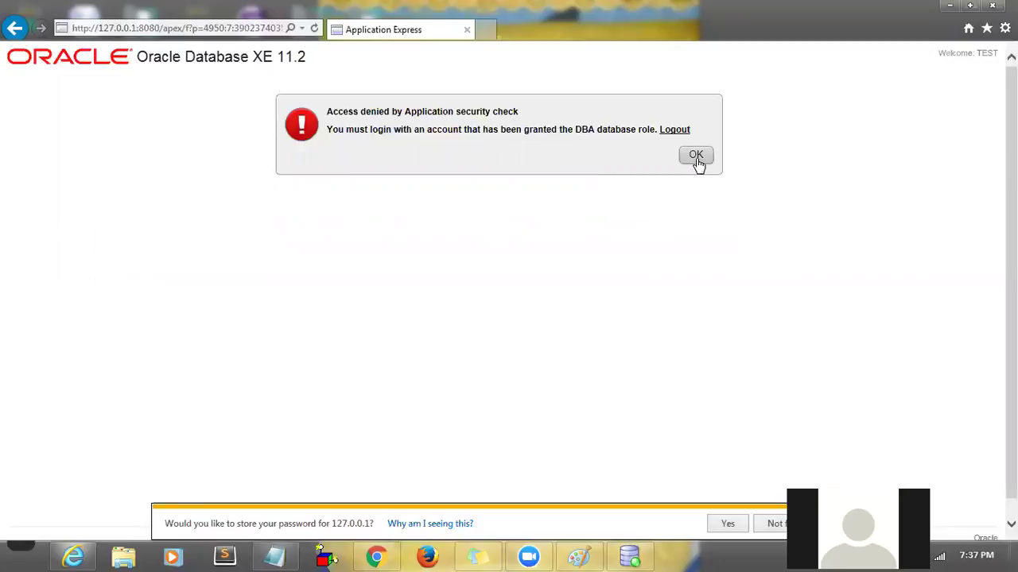
click(674, 132)
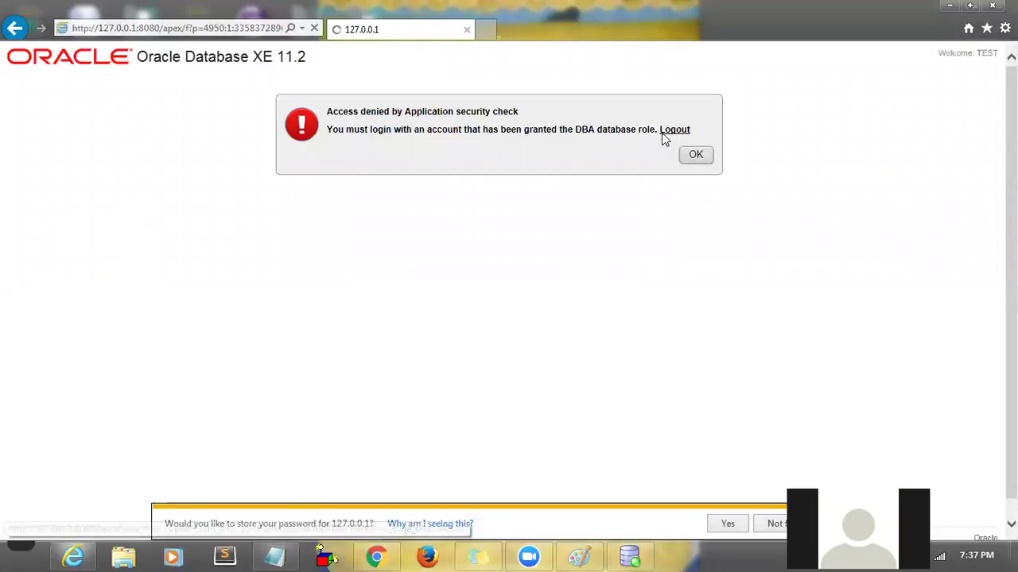
- Reopen Application Express and log in as system with its password
click(580, 270)
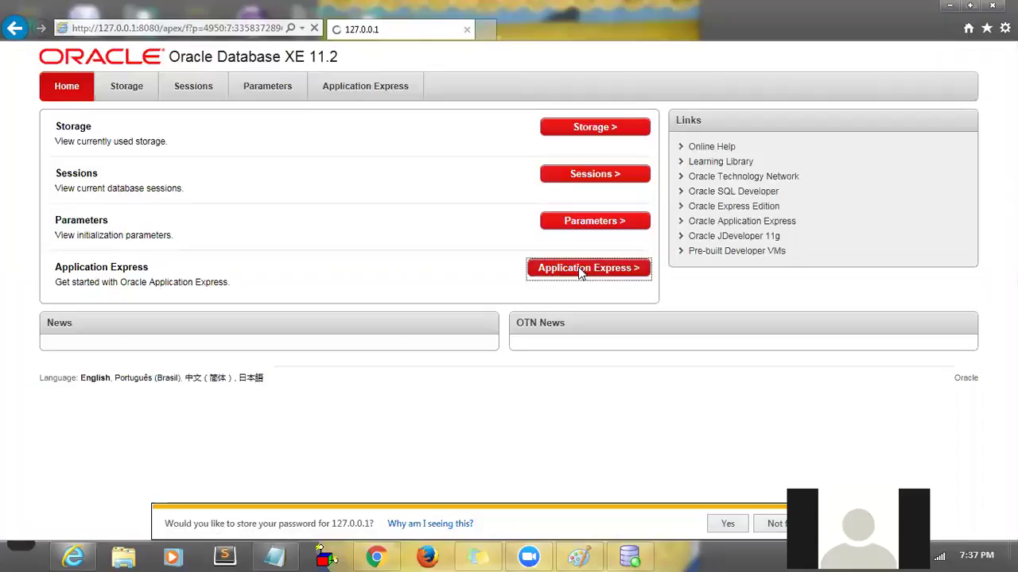
double_click(437, 156)
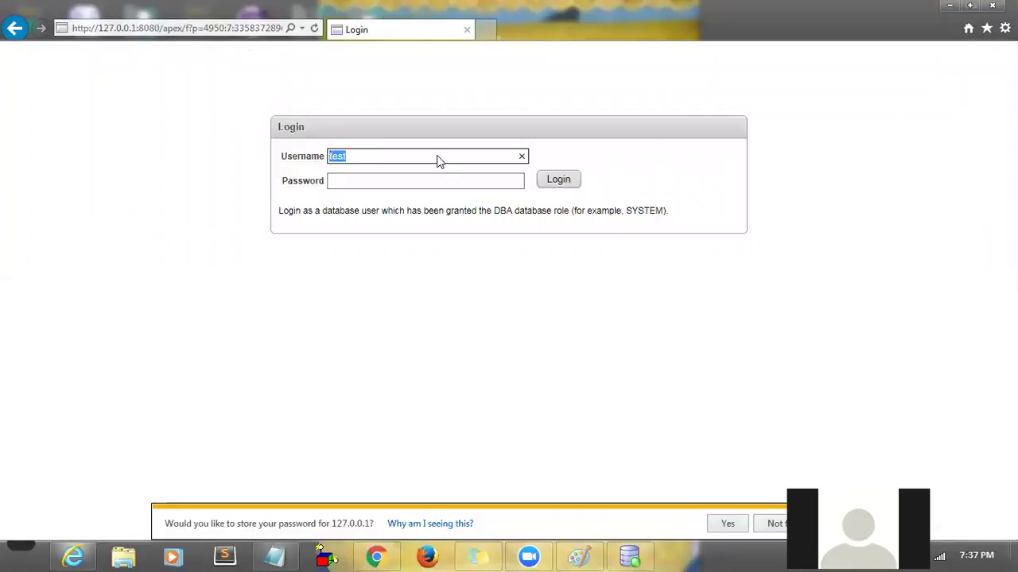
text(system)
key(Tab)
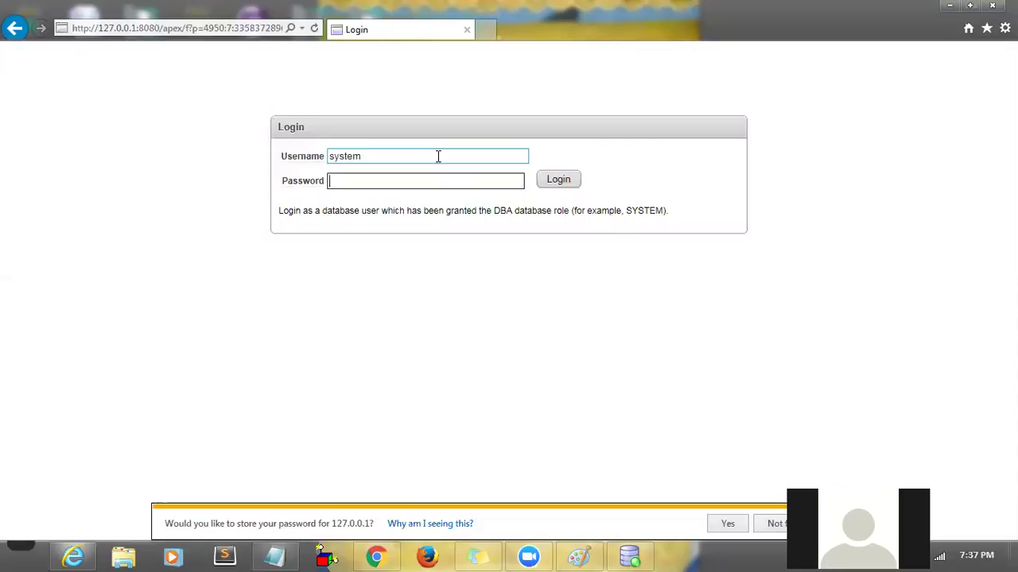
text(********)
click(554, 182)
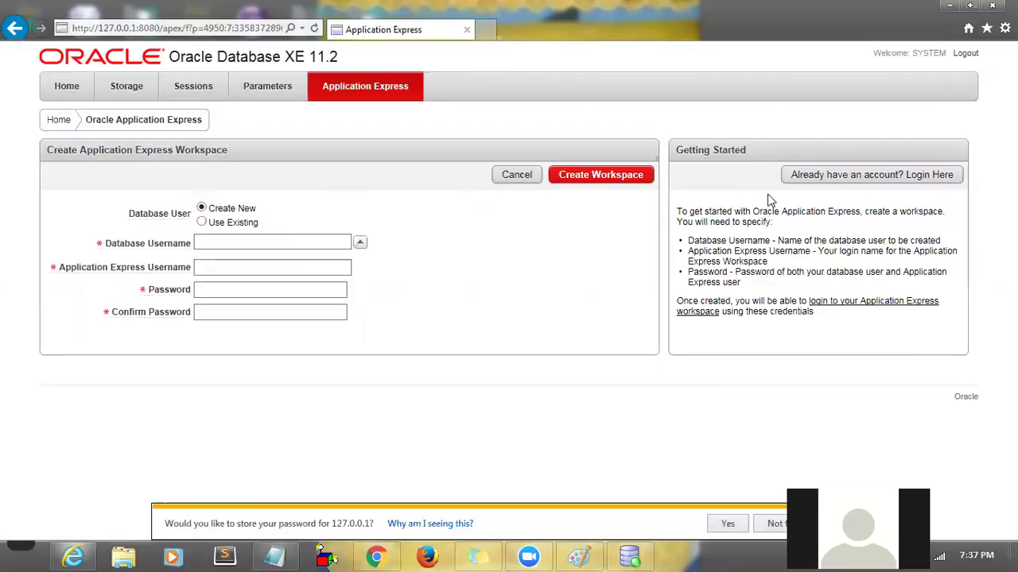
- On the existing-workspace login page, submit workspace system, username test and a password; decline storing it
click(838, 182)
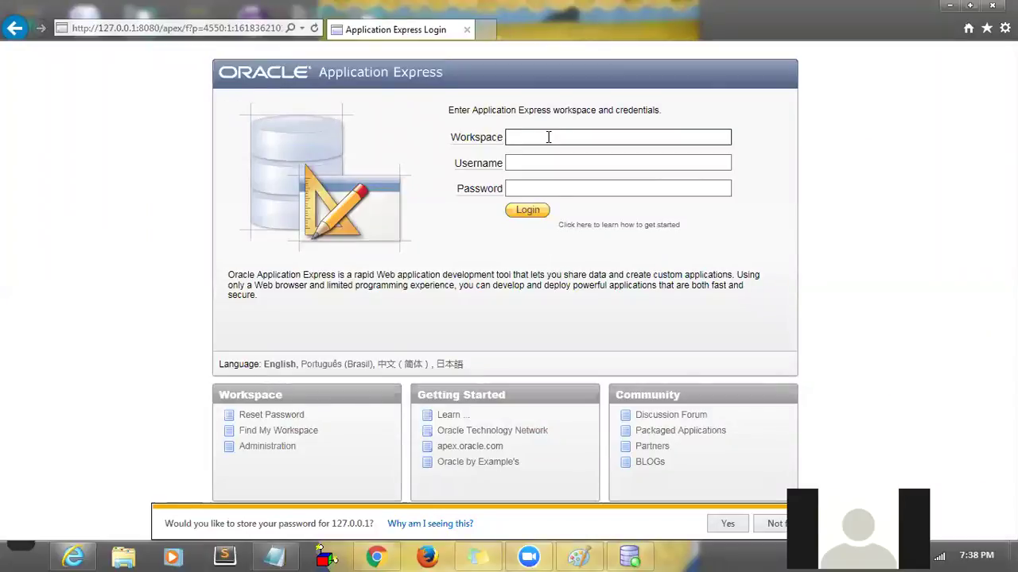
text(test)
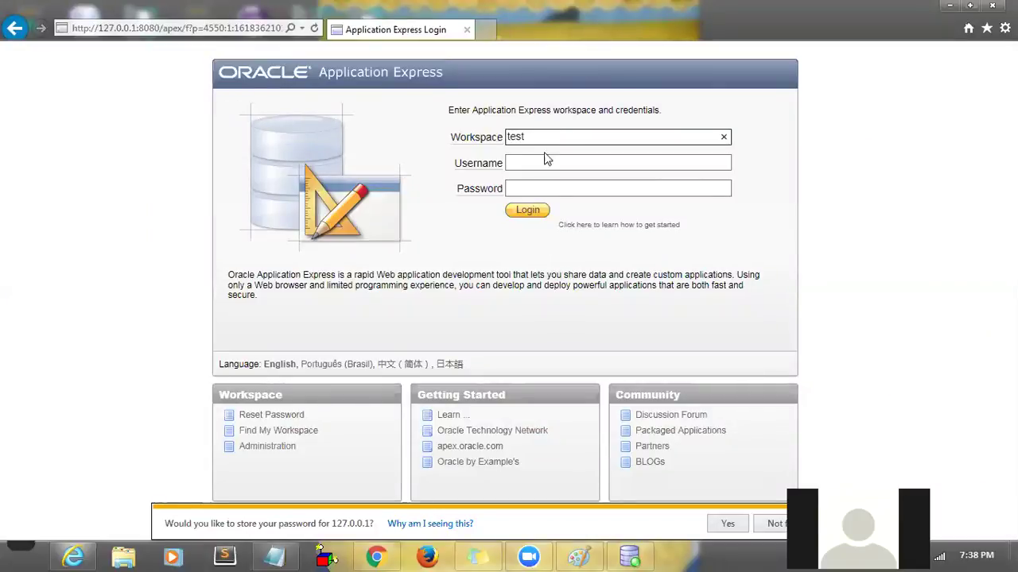
click(541, 164)
double_click(538, 141)
text(system)
click(524, 166)
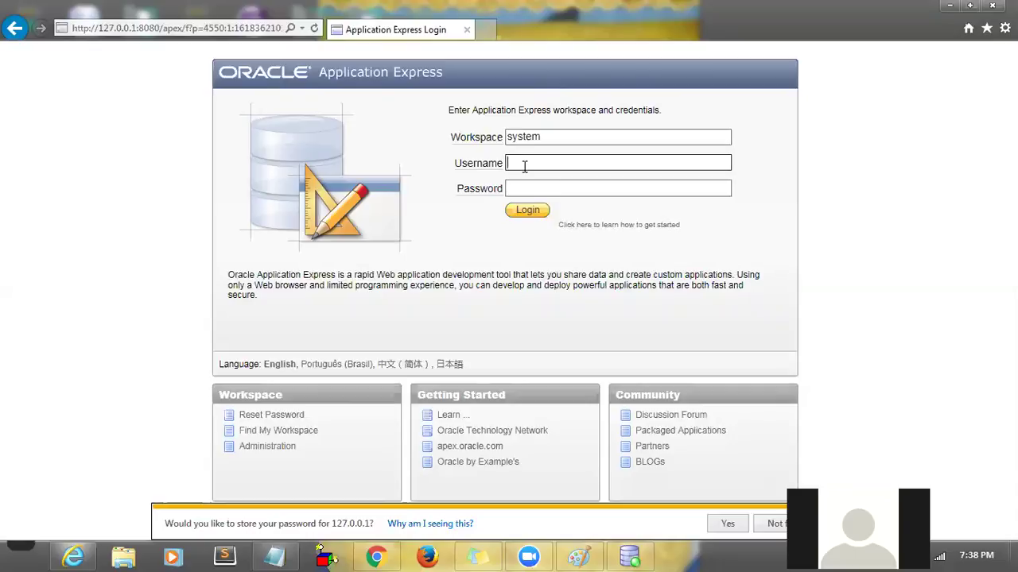
text(test)
click(520, 189)
text(********)
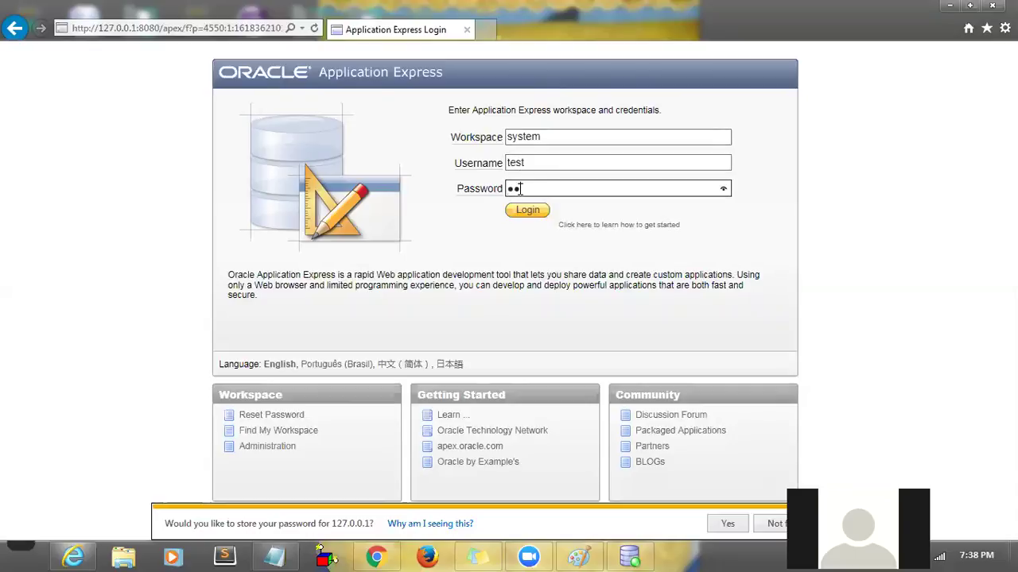
click(526, 211)
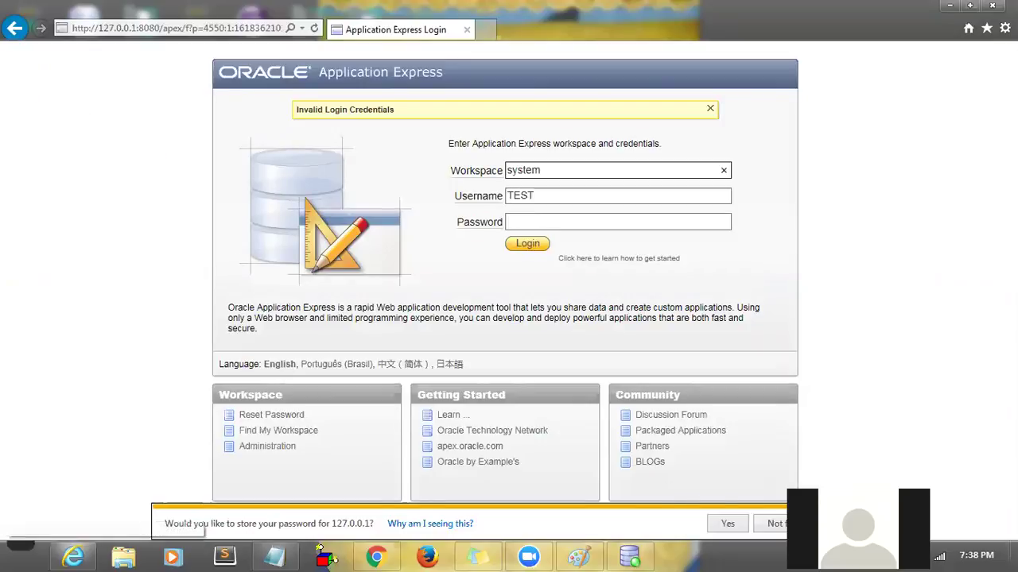
click(771, 523)
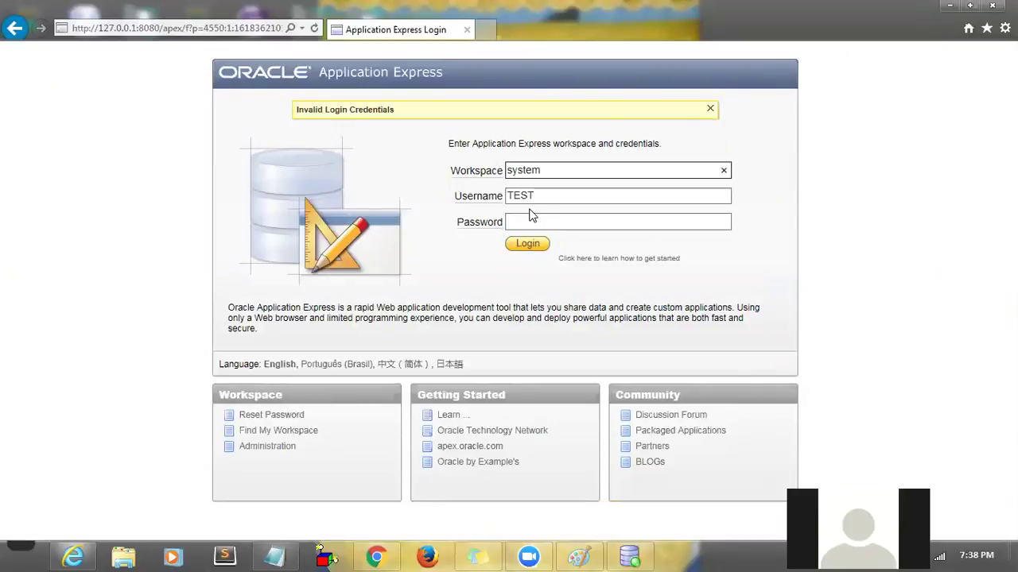
- Retype username test and the password, and retry the workspace login
double_click(528, 195)
text(test)
click(527, 227)
text(password)
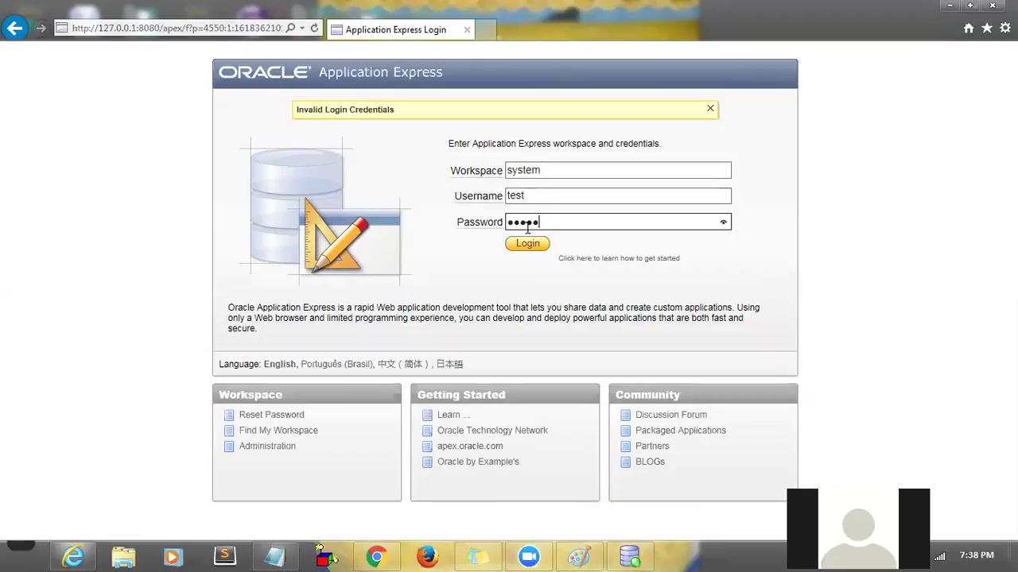
click(525, 244)
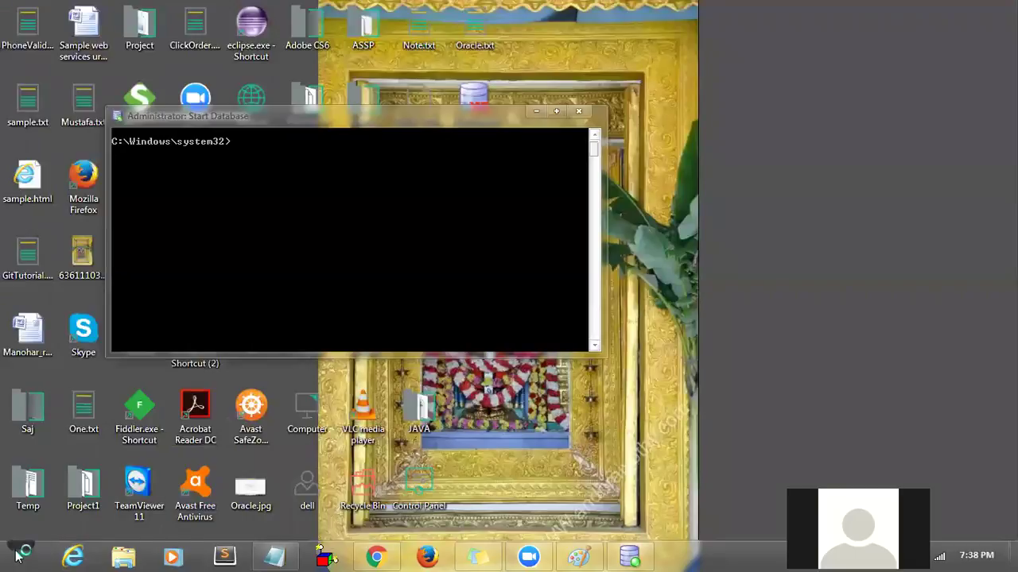
- Launch Get Started from the Oracle Database 11g Express Edition folder and maximize the browser
click(18, 554)
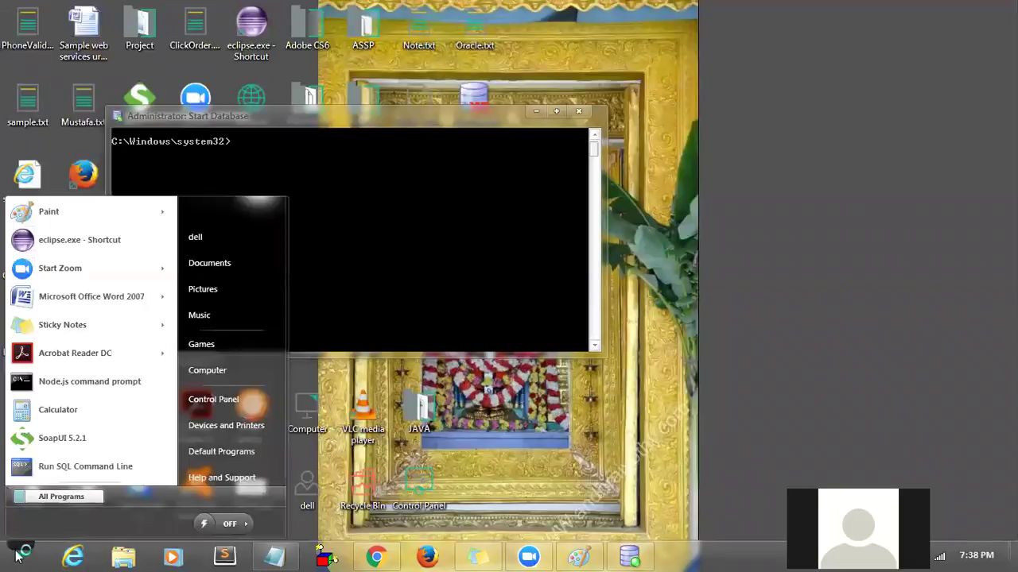
click(49, 496)
click(92, 363)
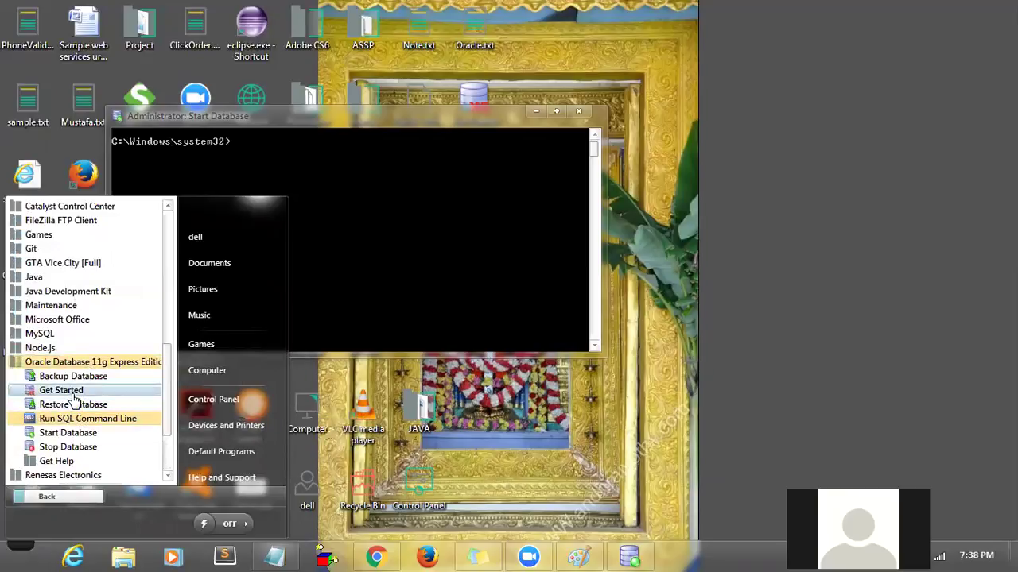
click(70, 391)
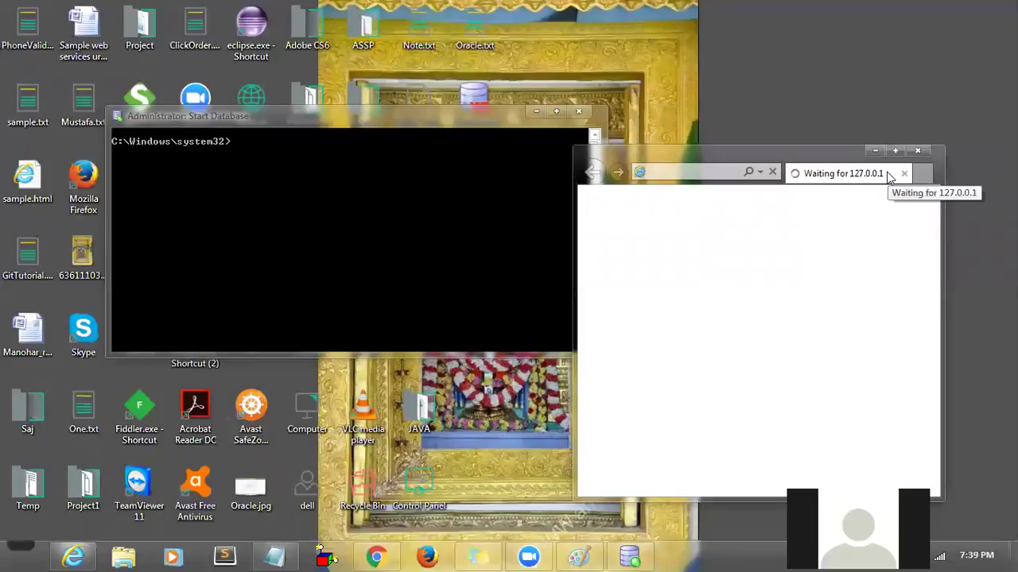
click(895, 151)
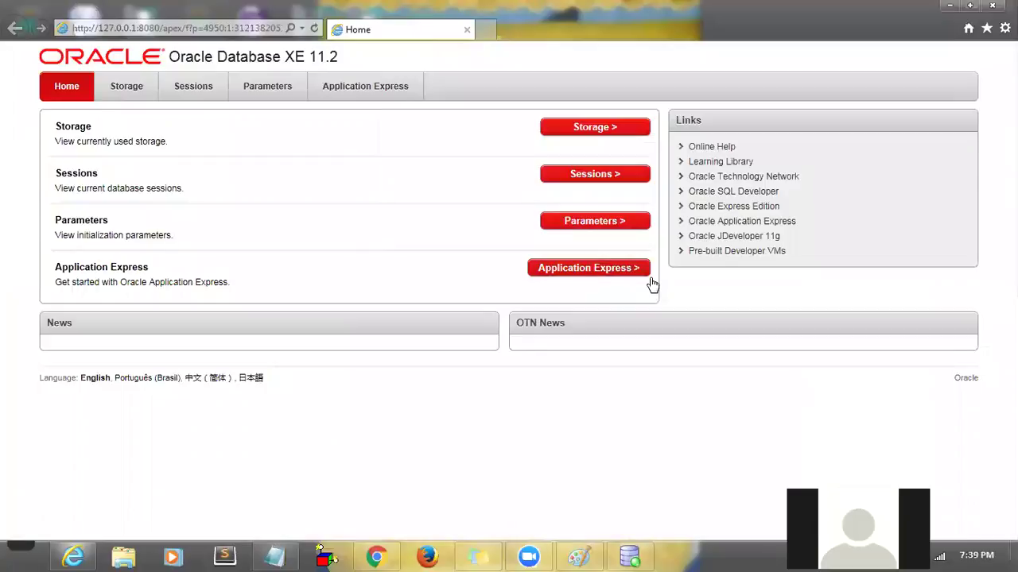
- Open Application Express, log in as system with its password, and follow the workspace login link
click(643, 278)
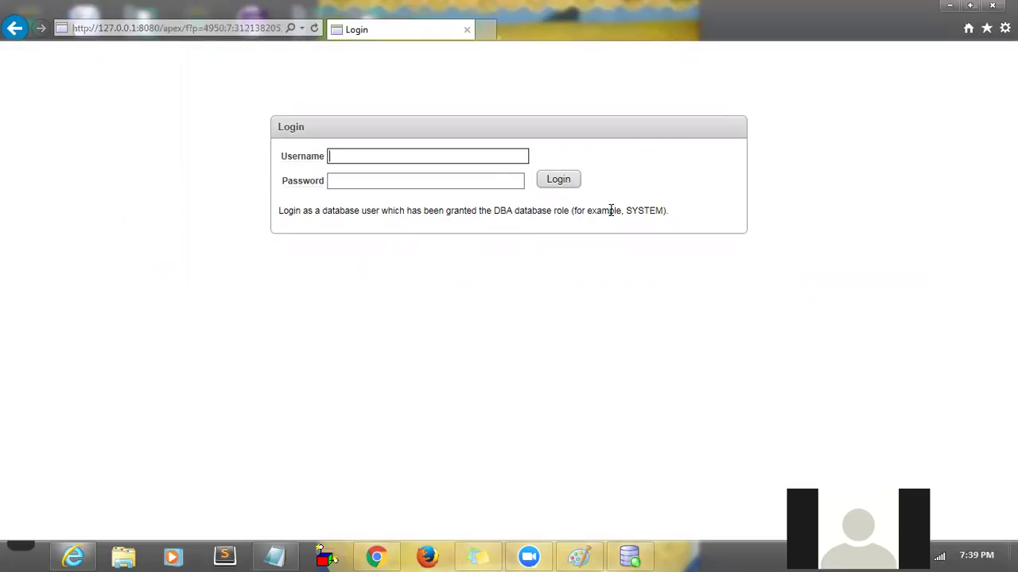
double_click(636, 209)
click(401, 156)
text(system)
key(Tab)
text(12345678)
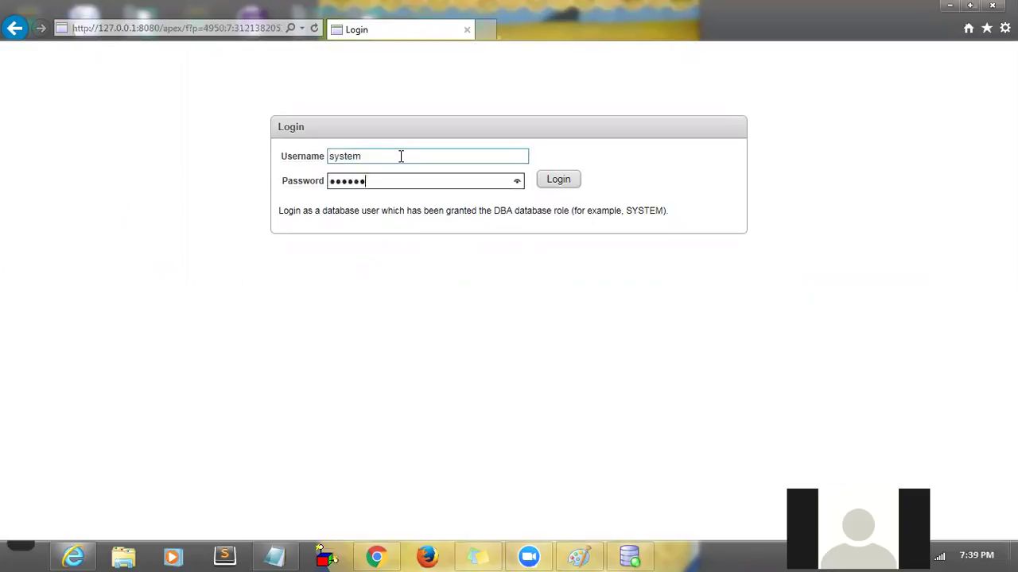
click(548, 180)
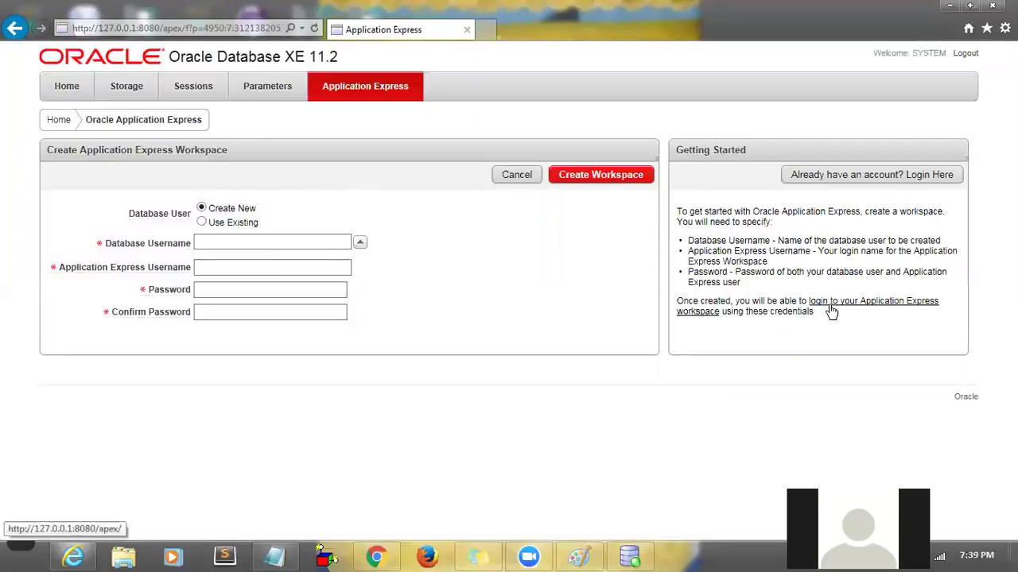
click(829, 309)
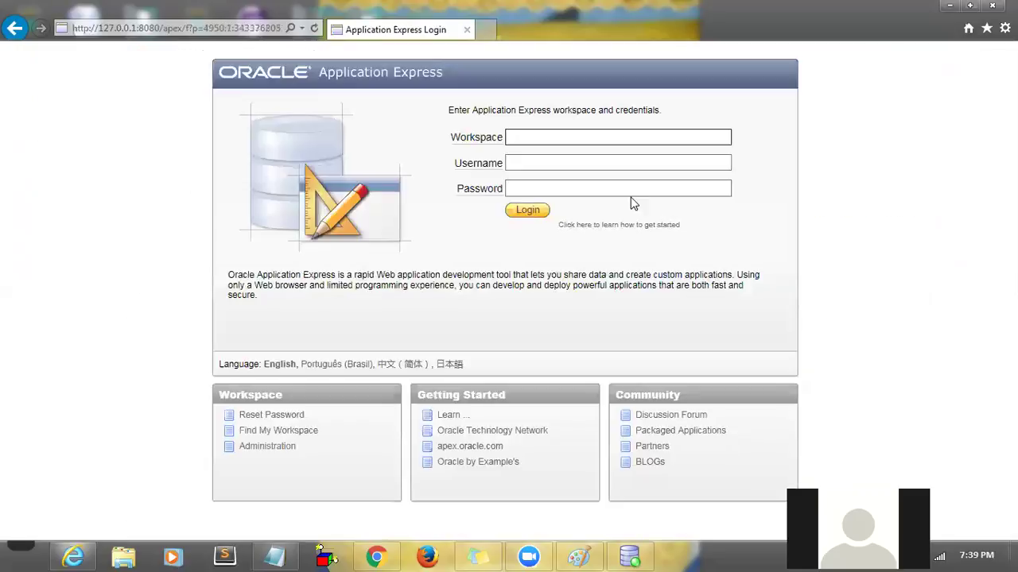
- Open the getting-started help, move and close its 404 page, then click into the Workspace field
click(585, 231)
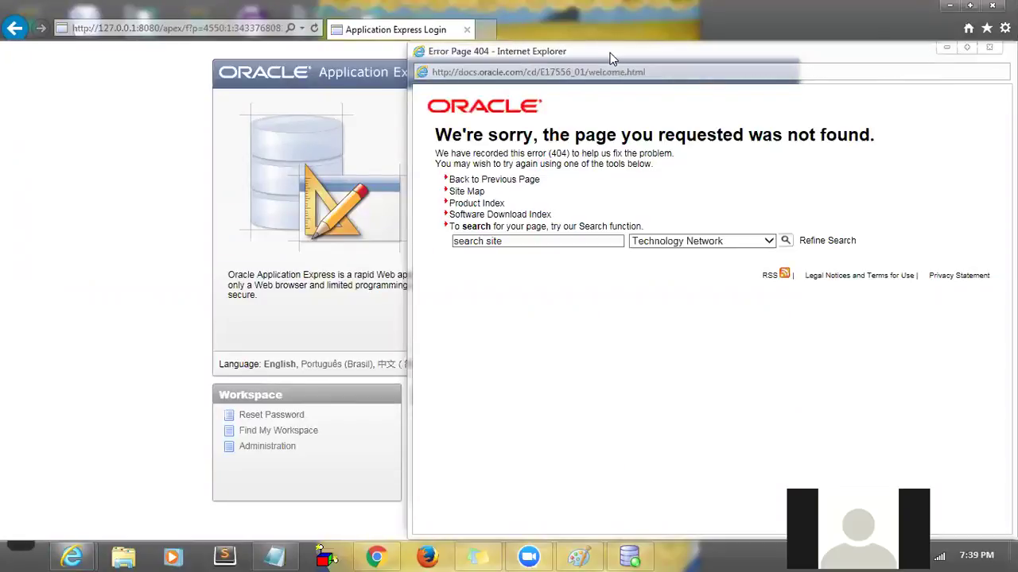
drag(612, 58, 305, 95)
click(256, 285)
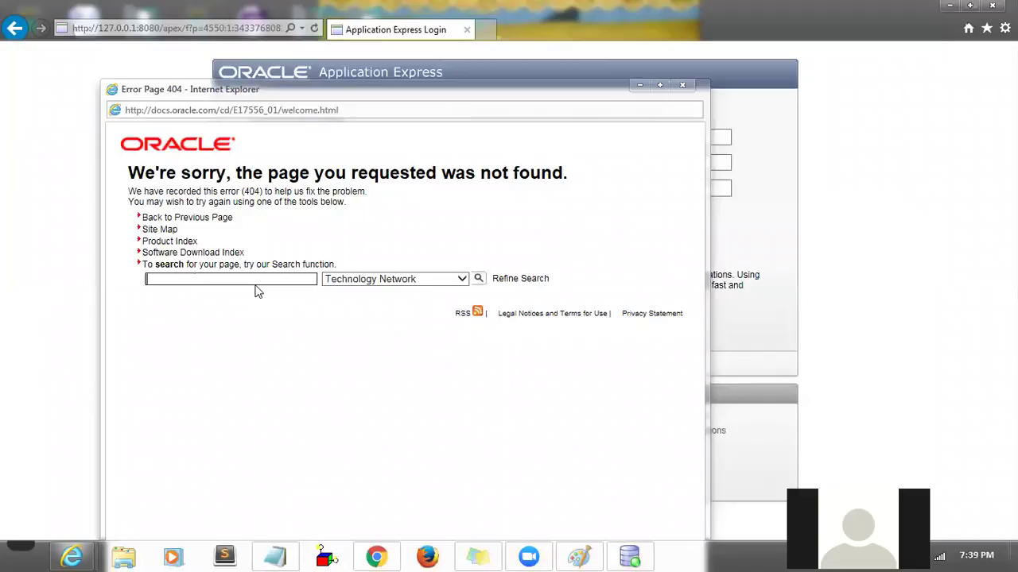
click(682, 86)
click(595, 136)
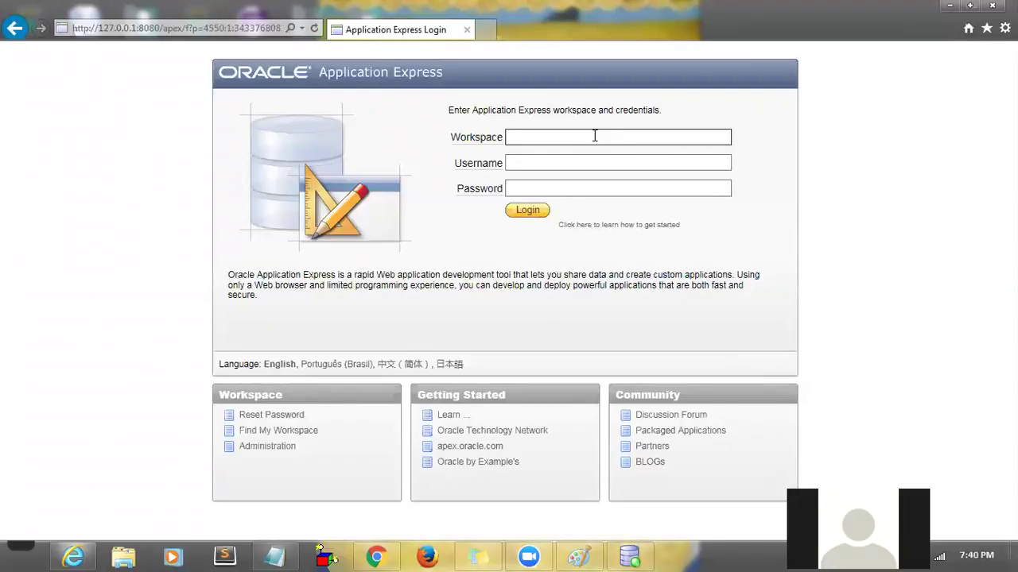
- Submit username test with its password, then read and close the Workspace help
click(560, 162)
text(test)
key(Tab)
text(password)
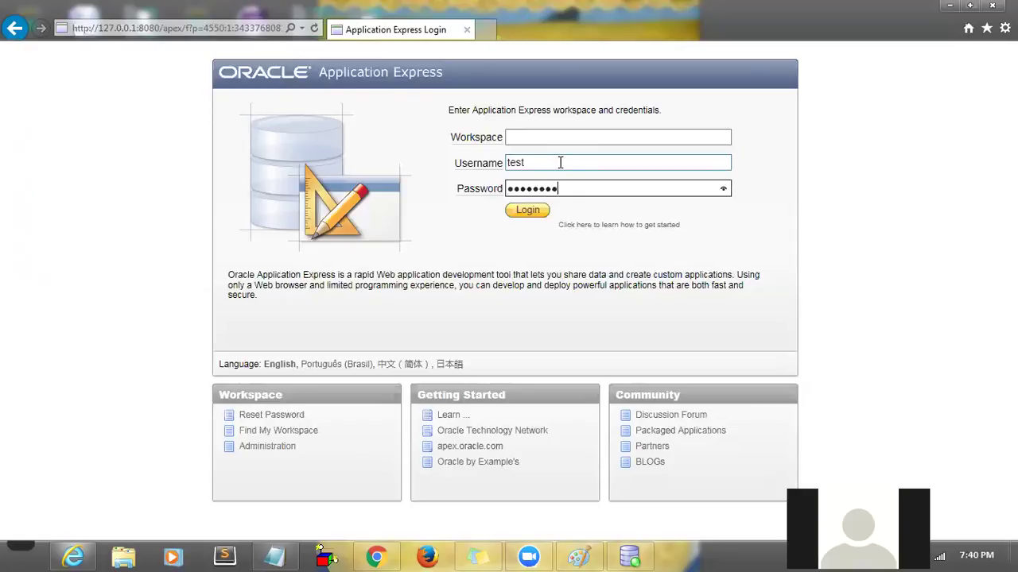
click(518, 212)
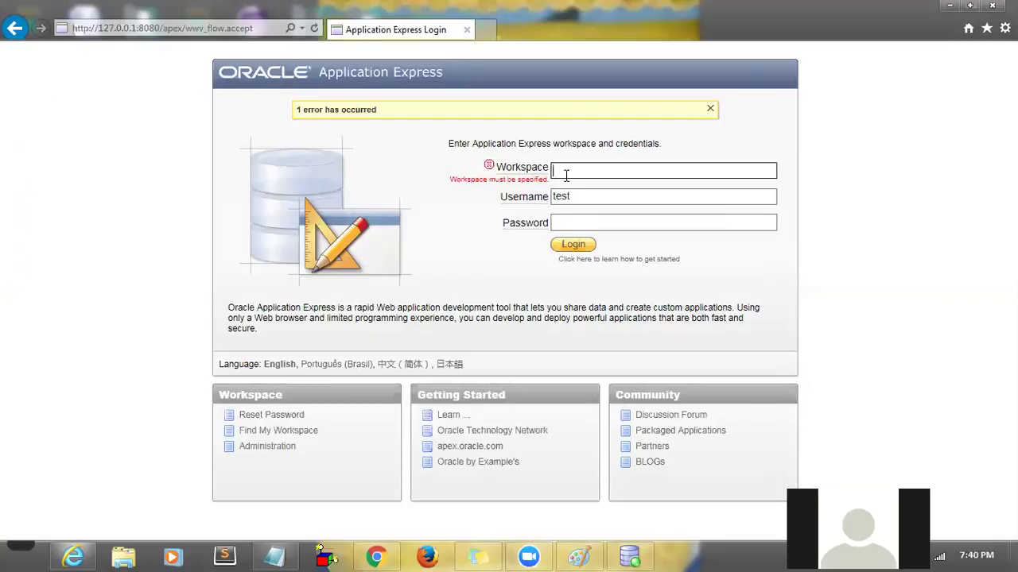
click(530, 171)
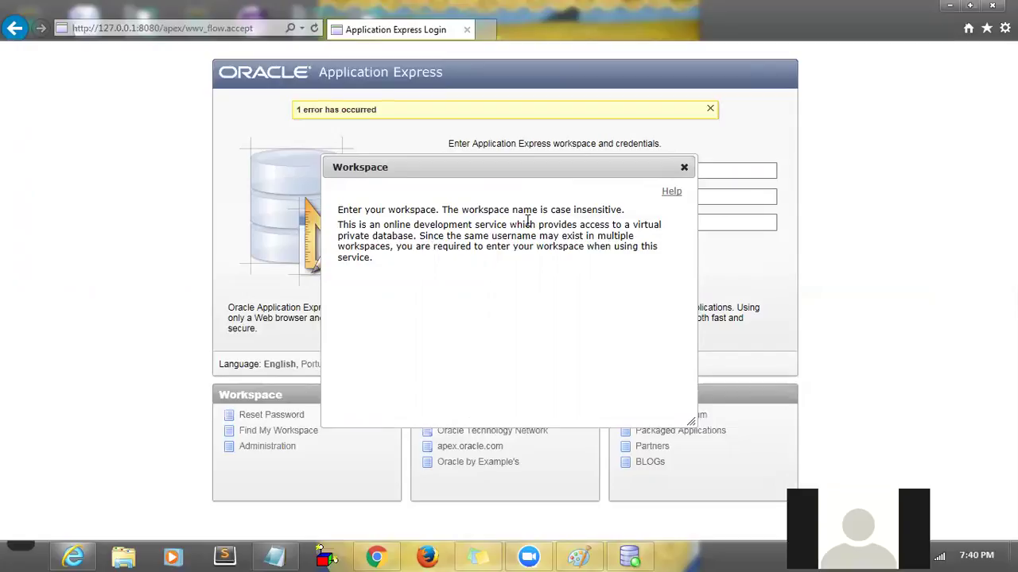
click(685, 169)
- Set the workspace to system, re-enter the password, log in again and decline storing it
click(570, 169)
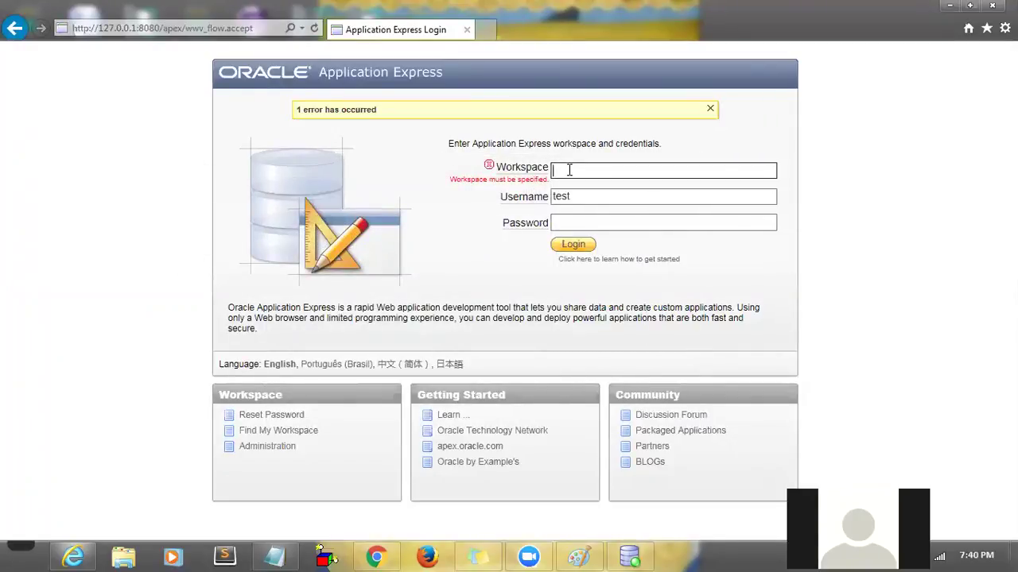
text(system)
click(572, 220)
text(password)
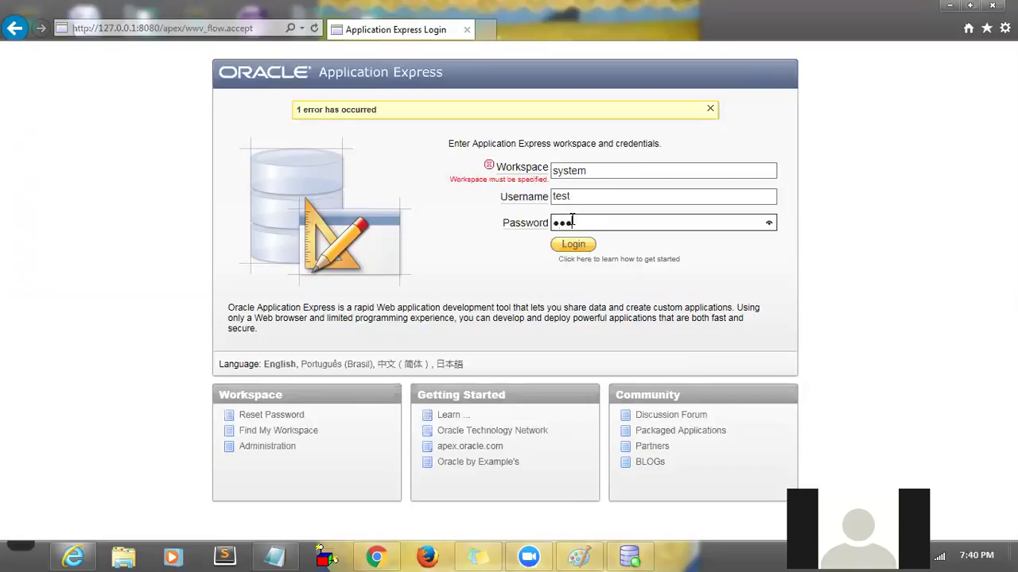
click(574, 245)
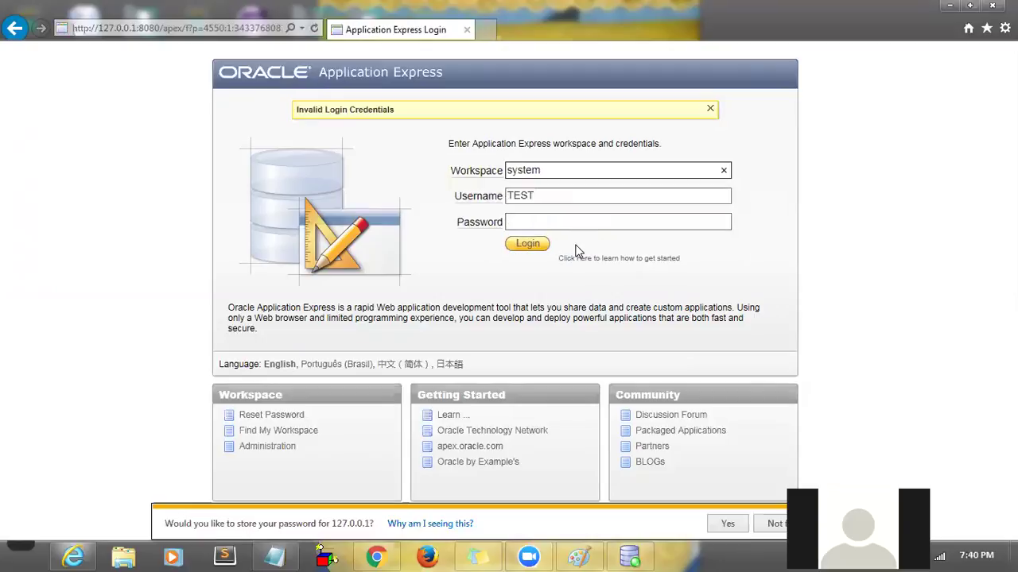
click(331, 199)
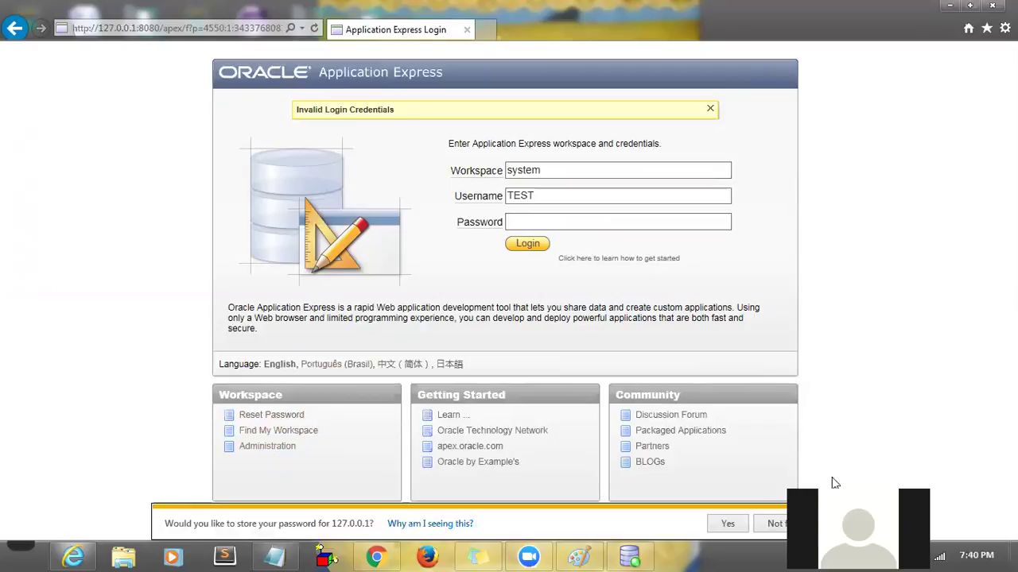
click(777, 523)
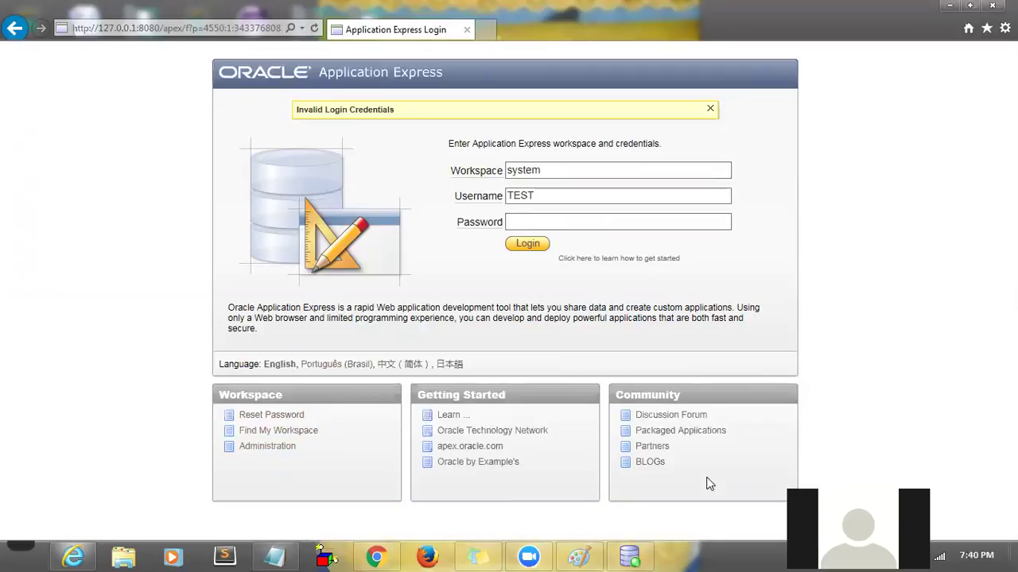
- Open the Find My Workspace page, then go back to a fresh login page
click(274, 430)
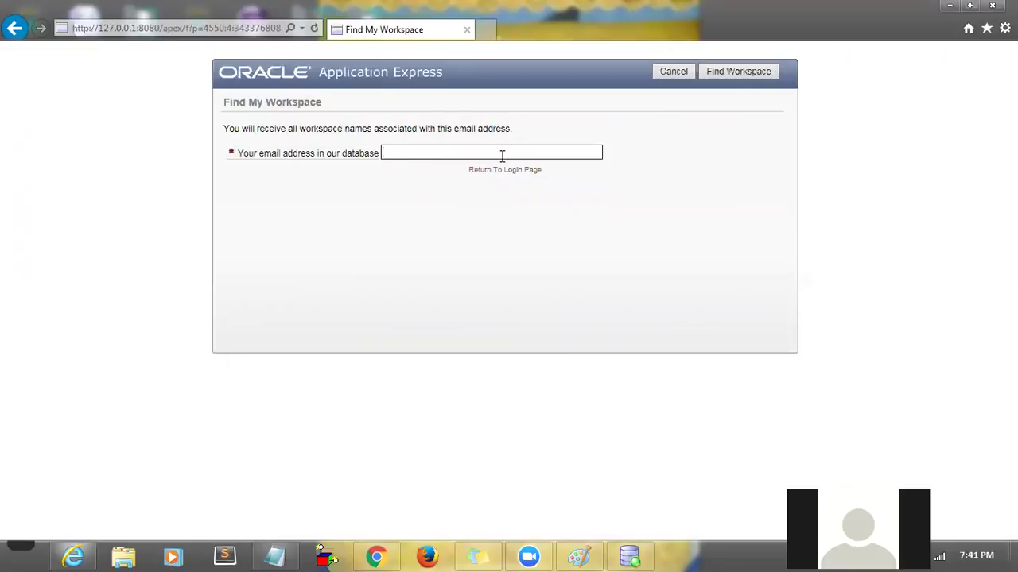
click(14, 29)
click(7, 30)
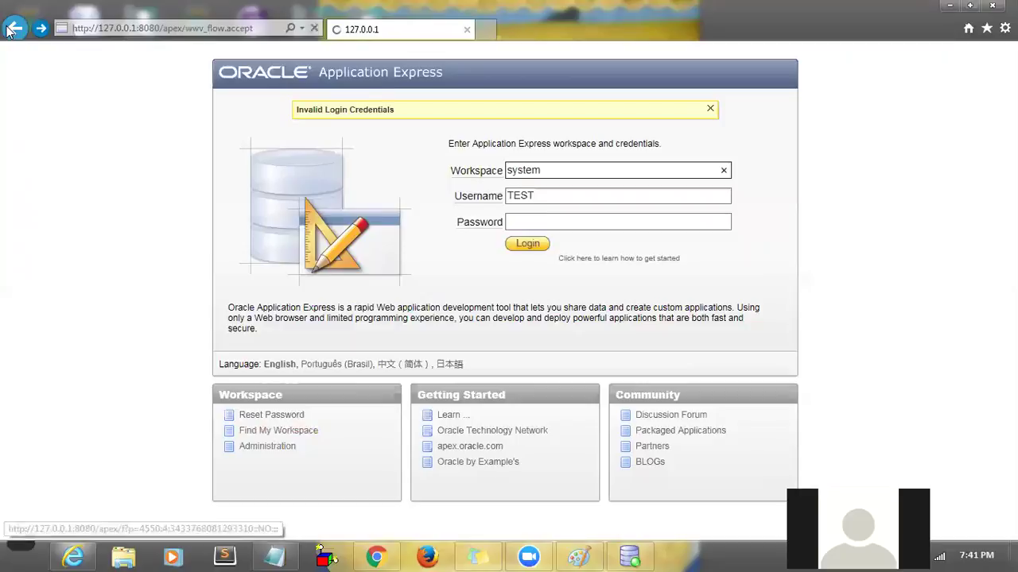
click(7, 31)
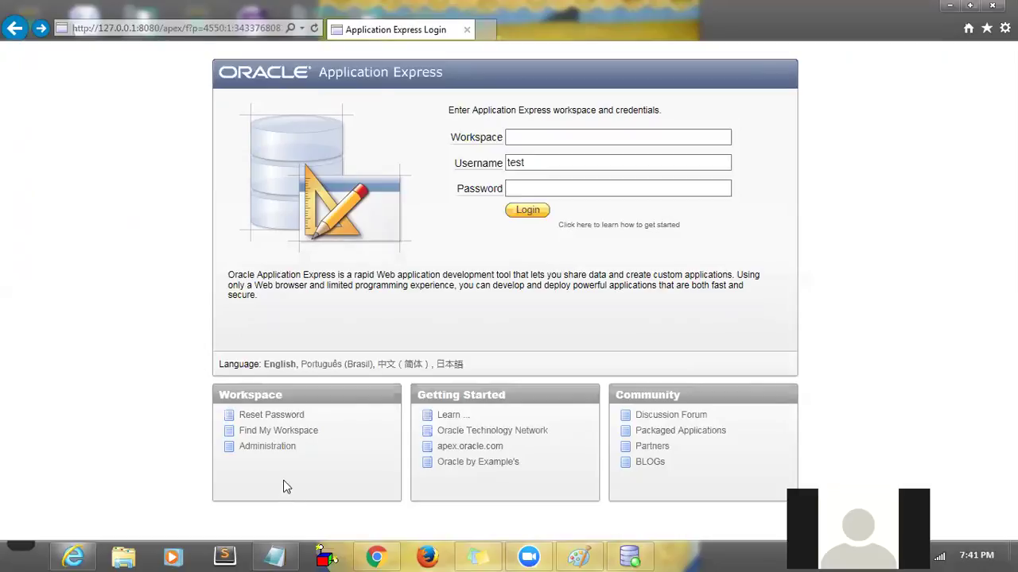
- Try signing in to Application Express Internal Administration as system with its password
click(282, 448)
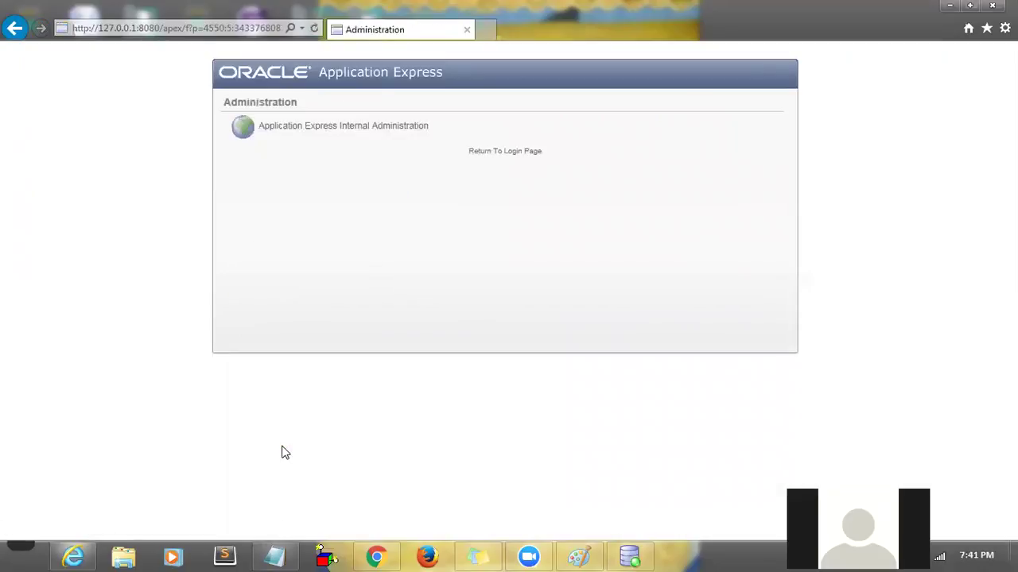
click(351, 137)
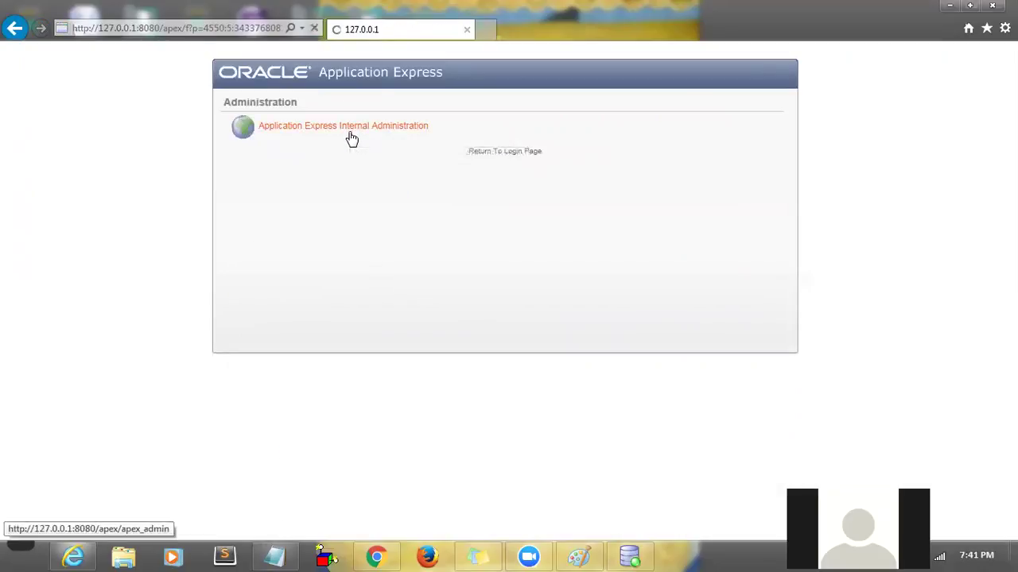
click(344, 146)
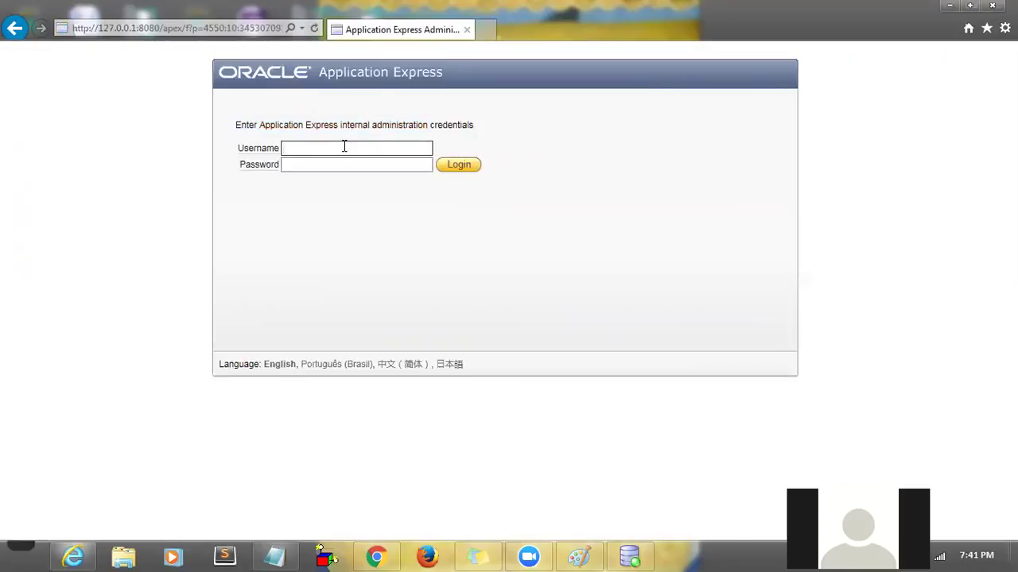
text(system)
key(Tab)
text(oracle12)
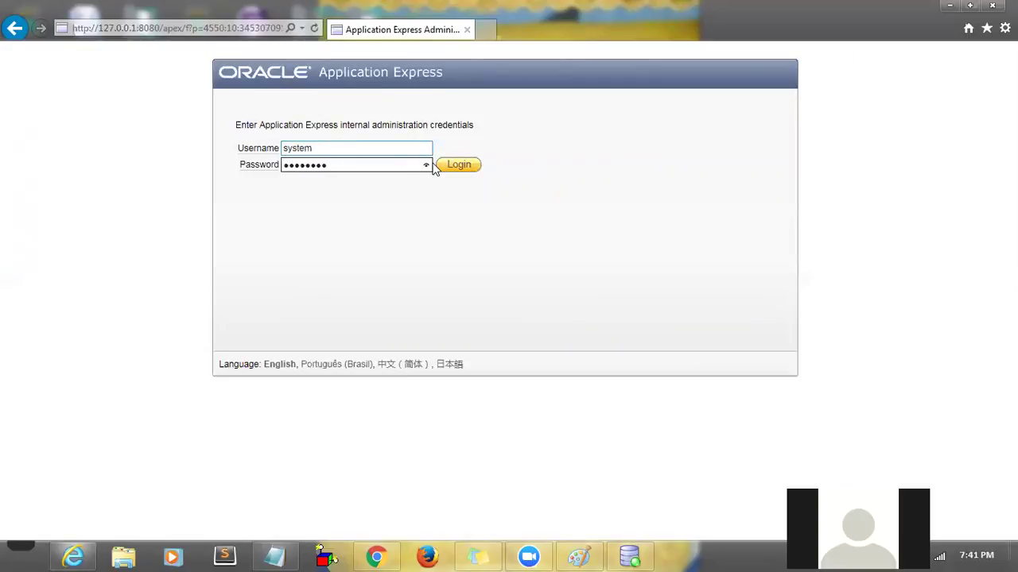
click(460, 169)
- Retry the internal administration login as test with its password
click(406, 176)
text(test)
key(Tab)
text(••••••••)
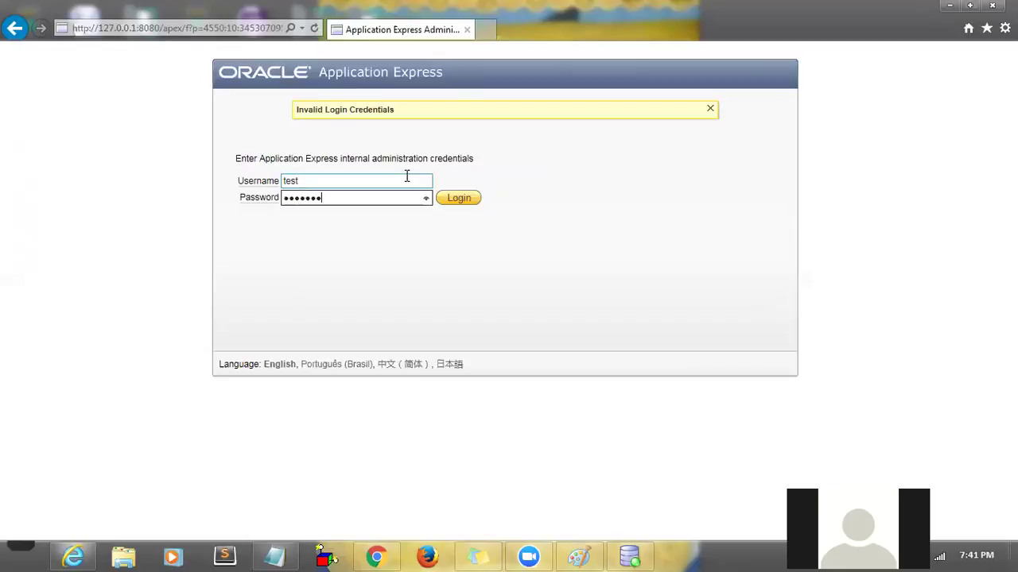
click(459, 200)
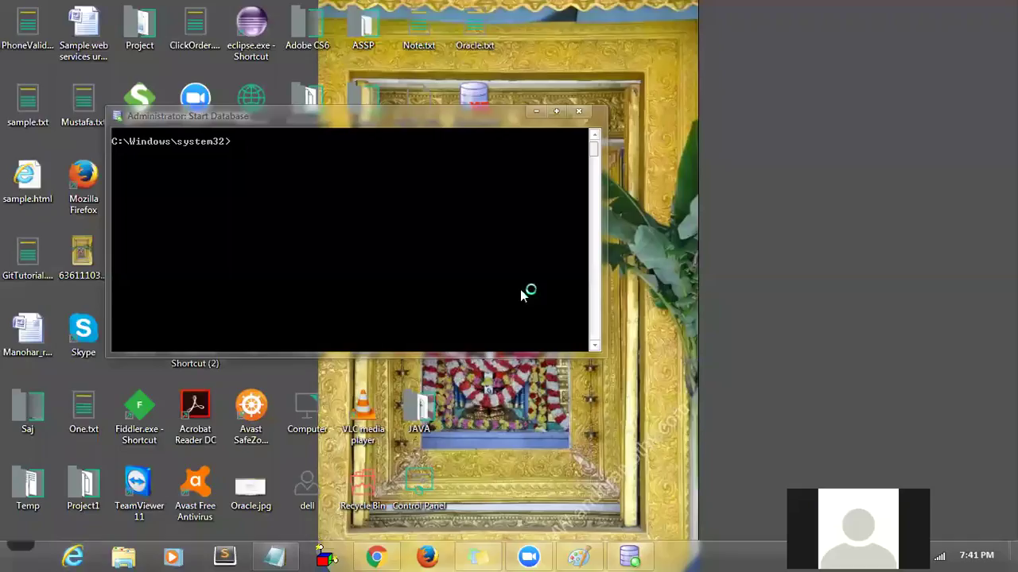
- Launch Get Started from the Oracle Database 11g Express Edition menu, maximize, and open Application Express
click(19, 550)
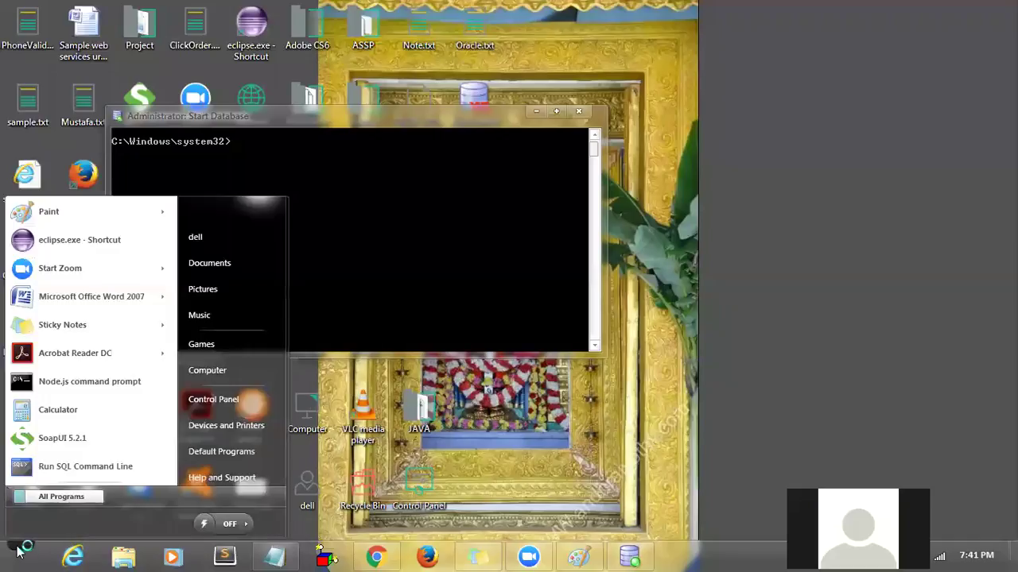
click(56, 497)
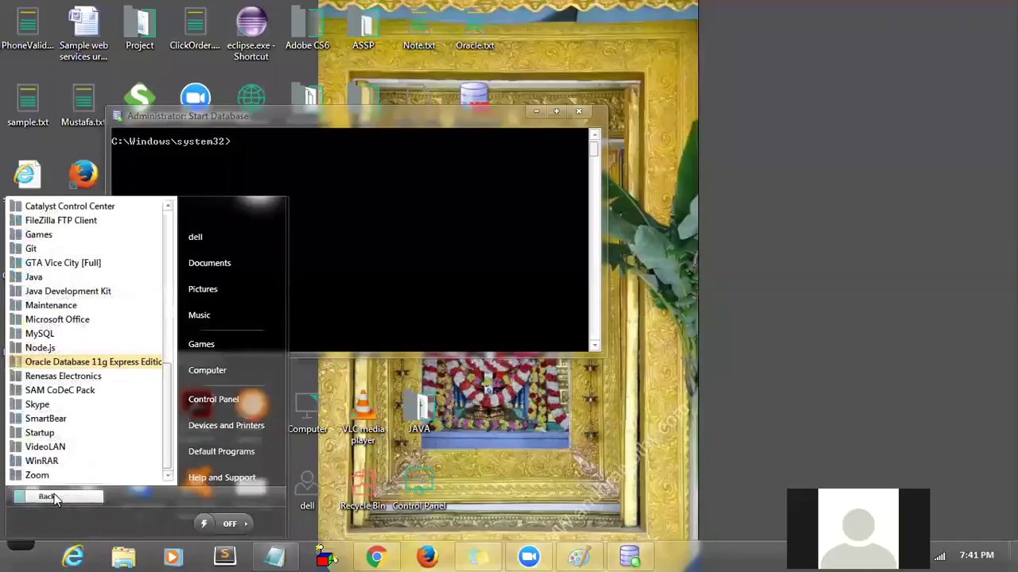
click(92, 363)
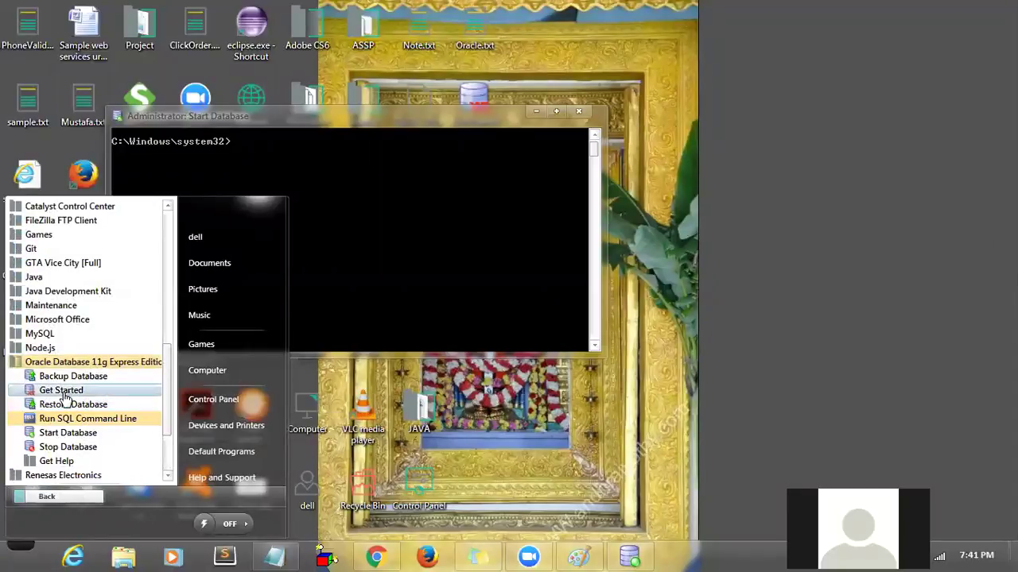
click(63, 391)
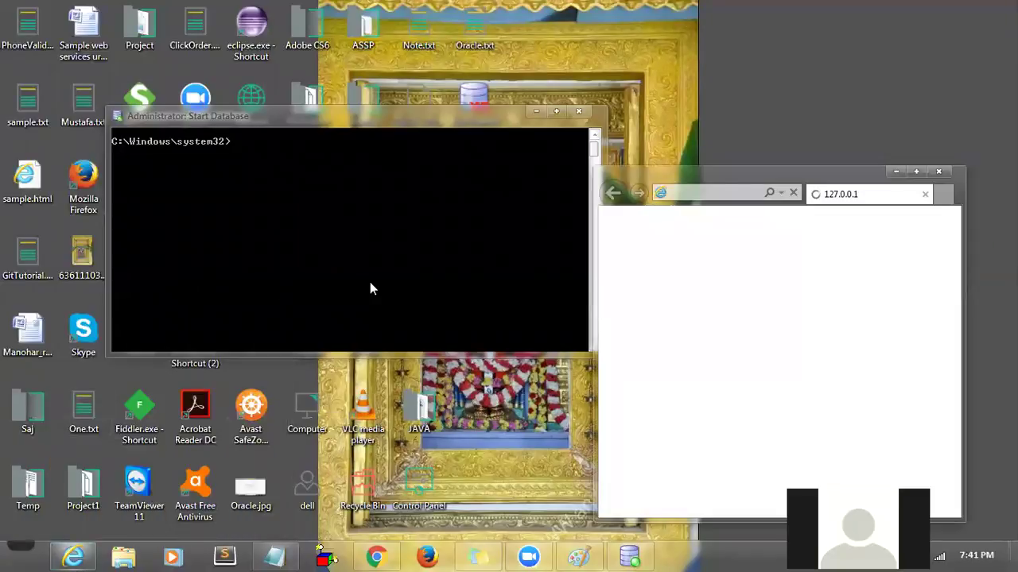
click(917, 173)
click(623, 274)
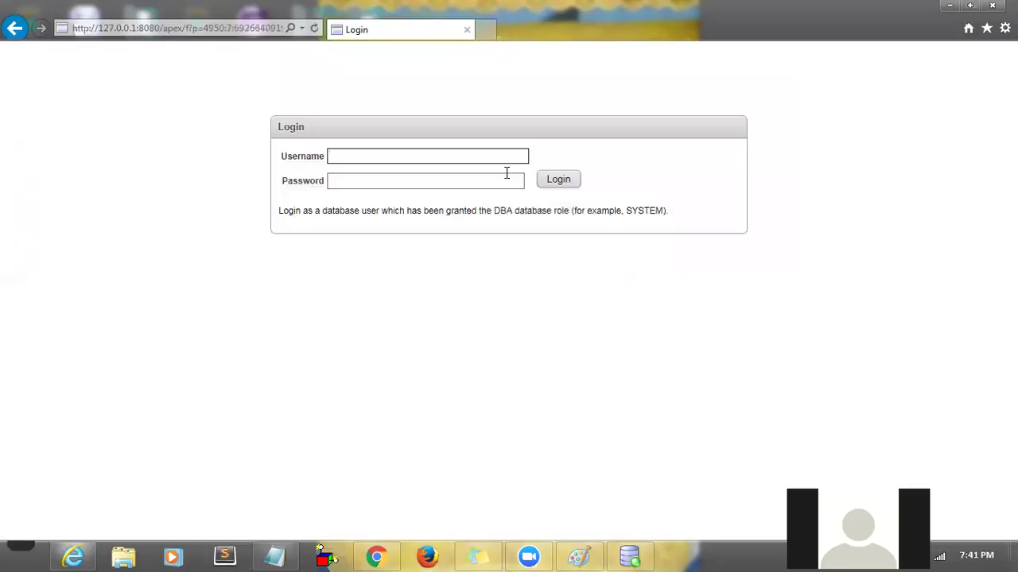
- Log in to the XE console as database user TEST with its password
key(Caps_Lock)
text(TEST)
key(Caps_Lock)
key(Tab)
text(password)
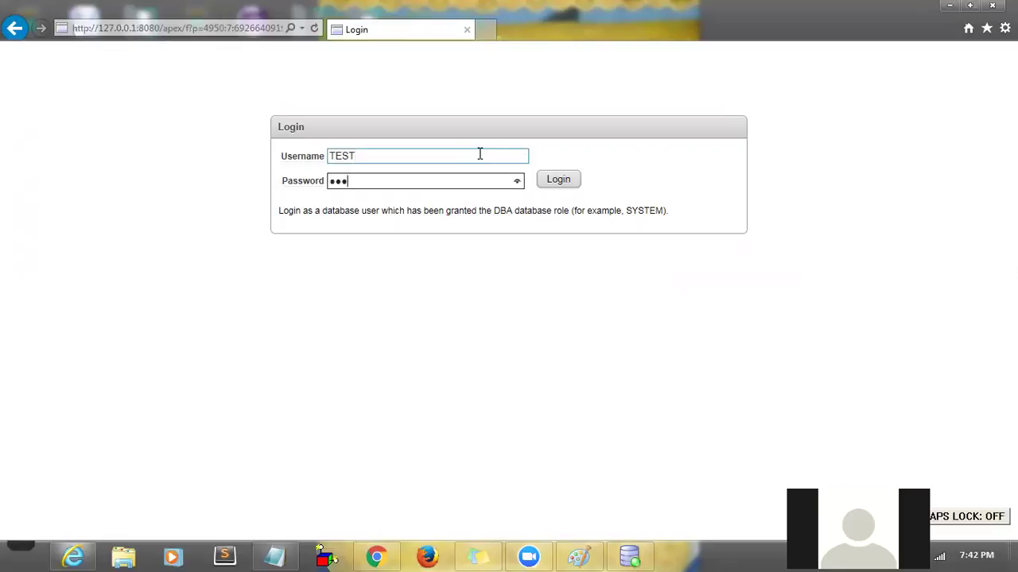
click(559, 181)
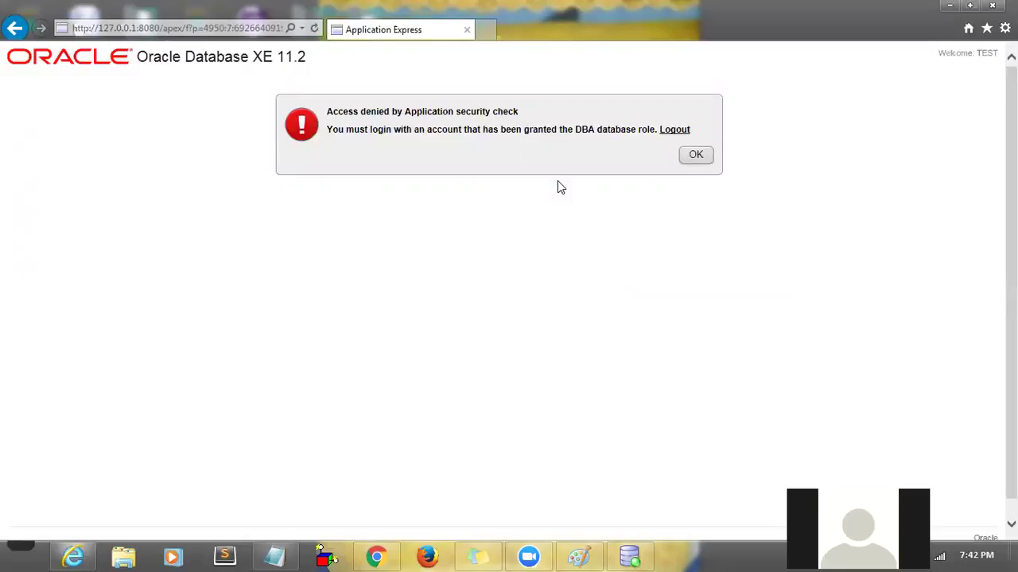
- Log out, then sign back in to Application Express as system with its password
click(678, 132)
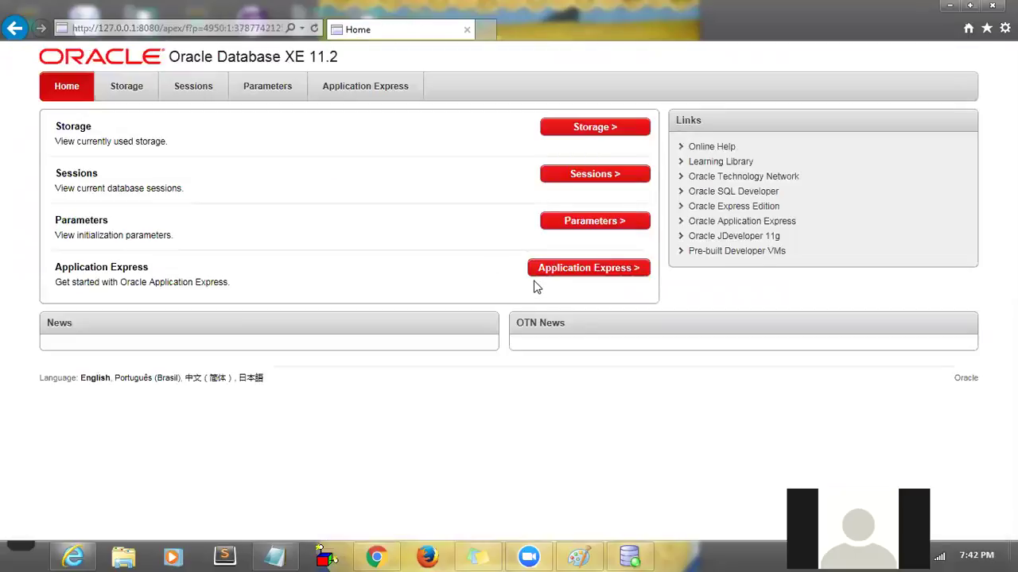
click(568, 272)
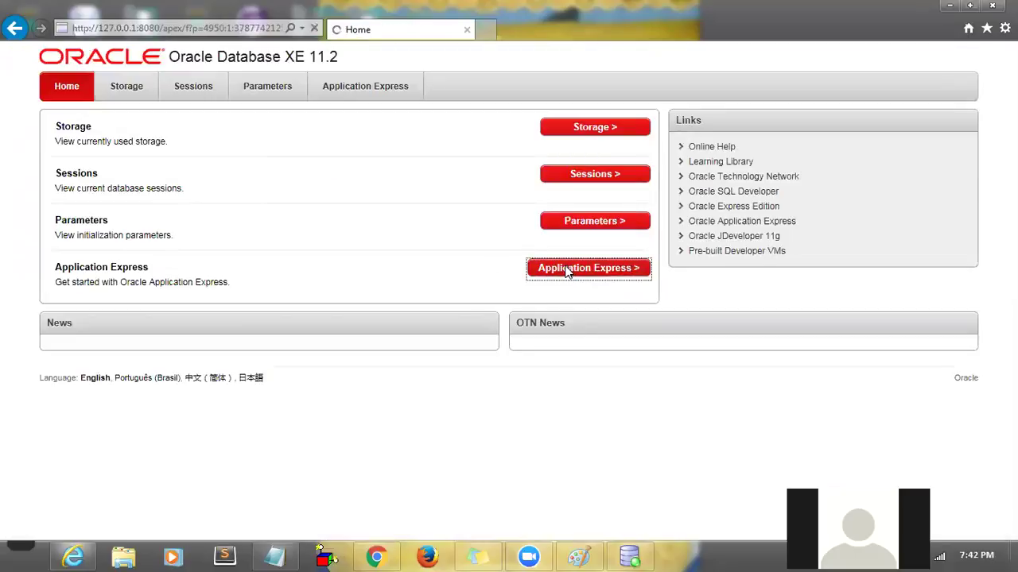
double_click(380, 159)
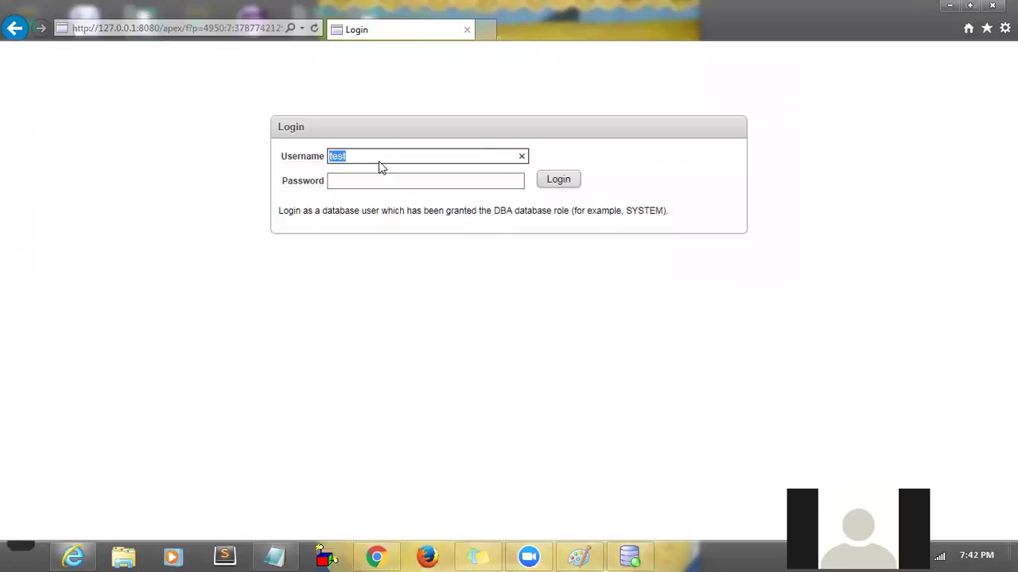
text(system)
key(Tab)
text(password)
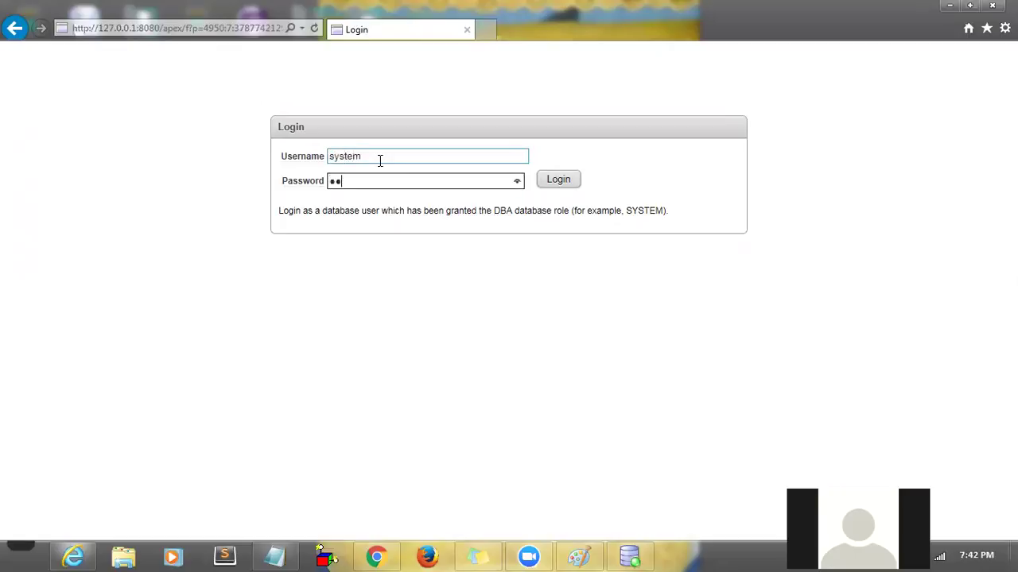
click(554, 182)
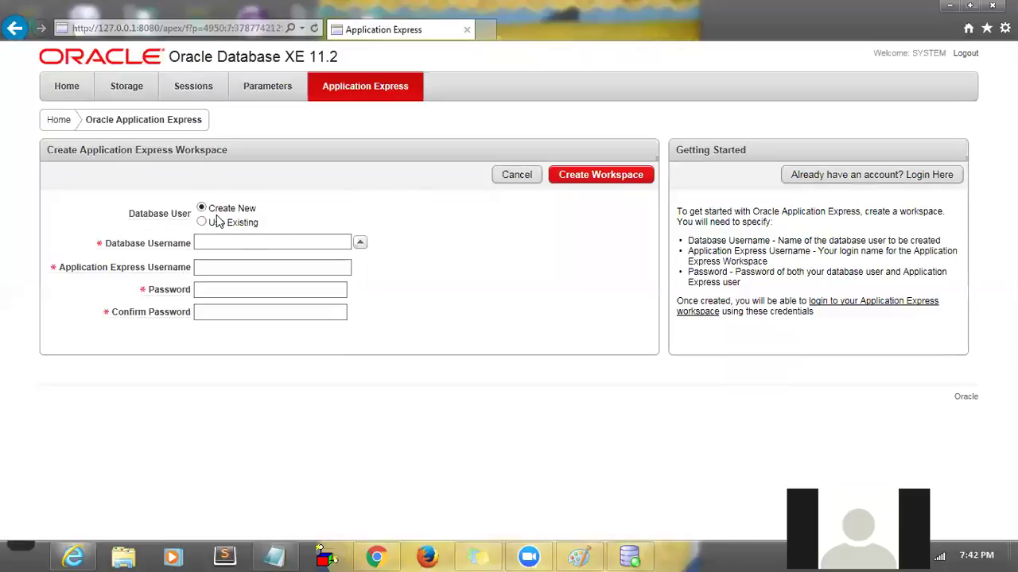
- Choose the existing database user option and try the Create Workspace username fields
click(202, 223)
click(336, 241)
click(220, 242)
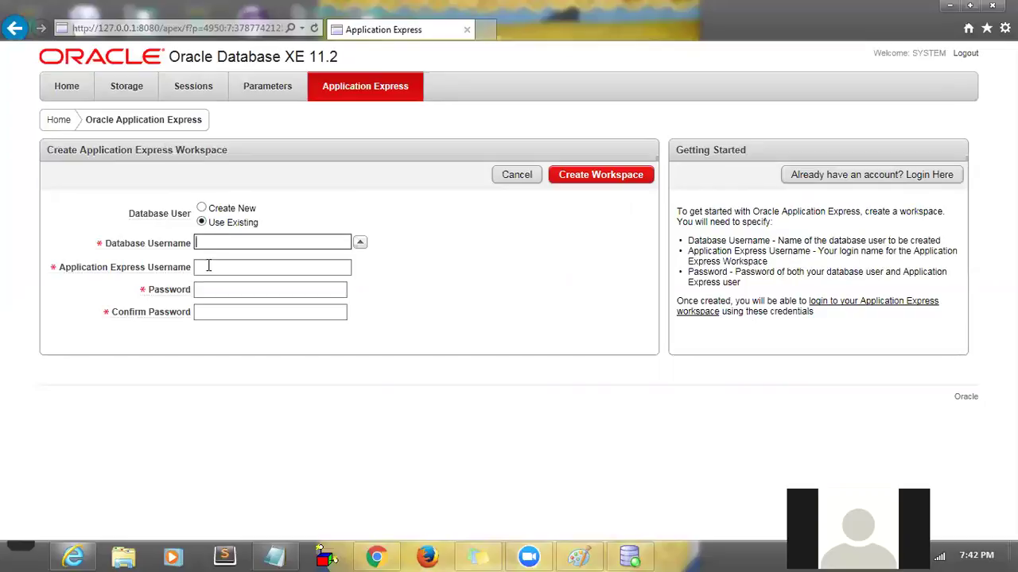
click(209, 267)
click(207, 242)
click(208, 283)
click(207, 268)
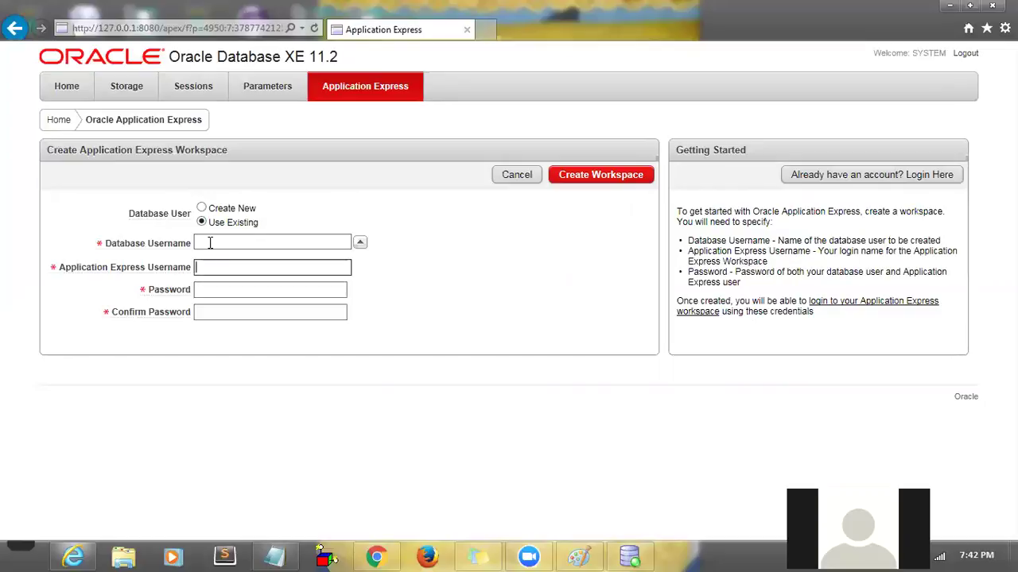
click(210, 243)
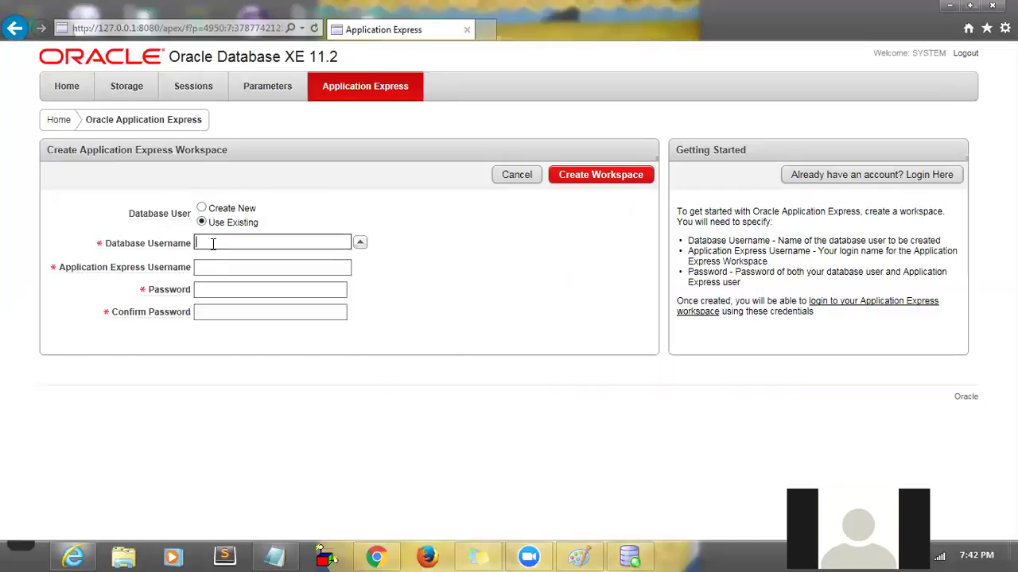
click(214, 265)
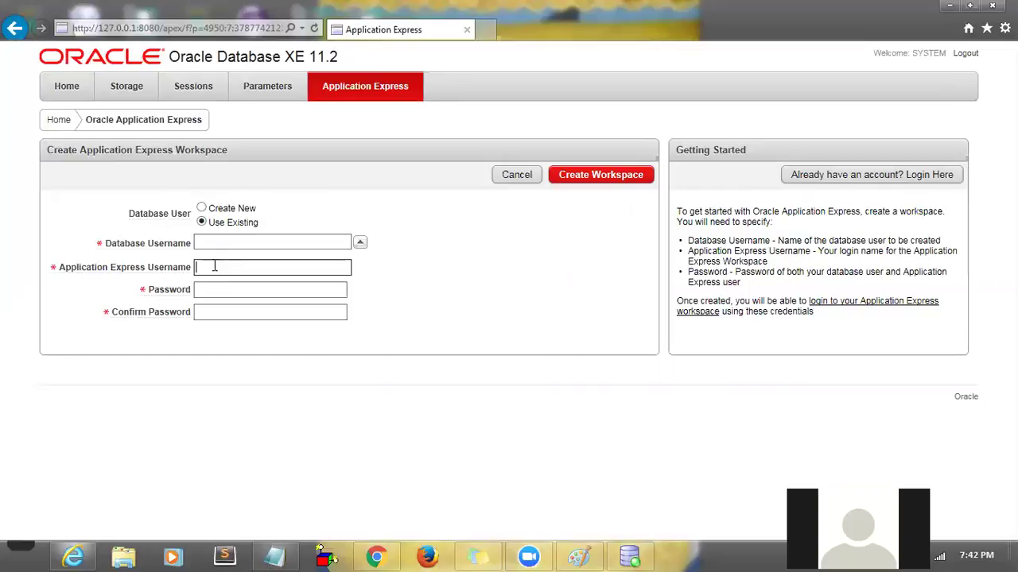
click(215, 243)
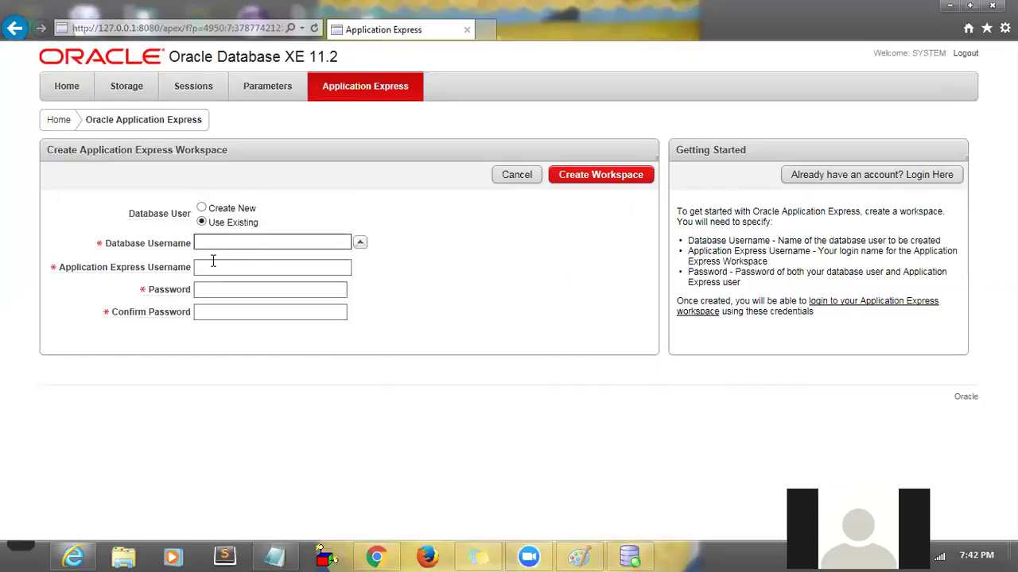
click(212, 266)
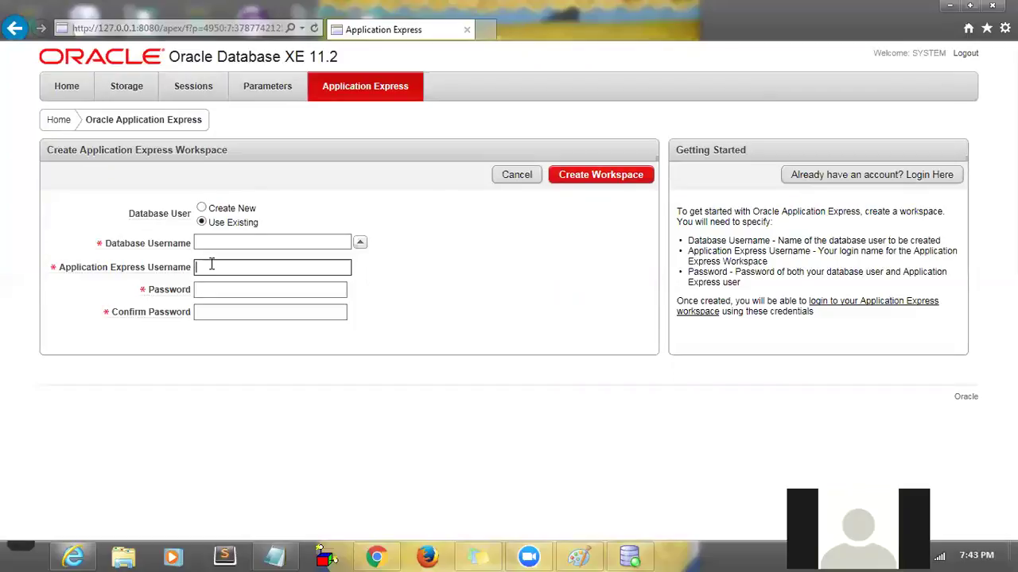
- Switch back to creating a new database user, then go to the workspace login page instead
click(201, 208)
click(205, 243)
click(205, 268)
click(205, 252)
click(205, 243)
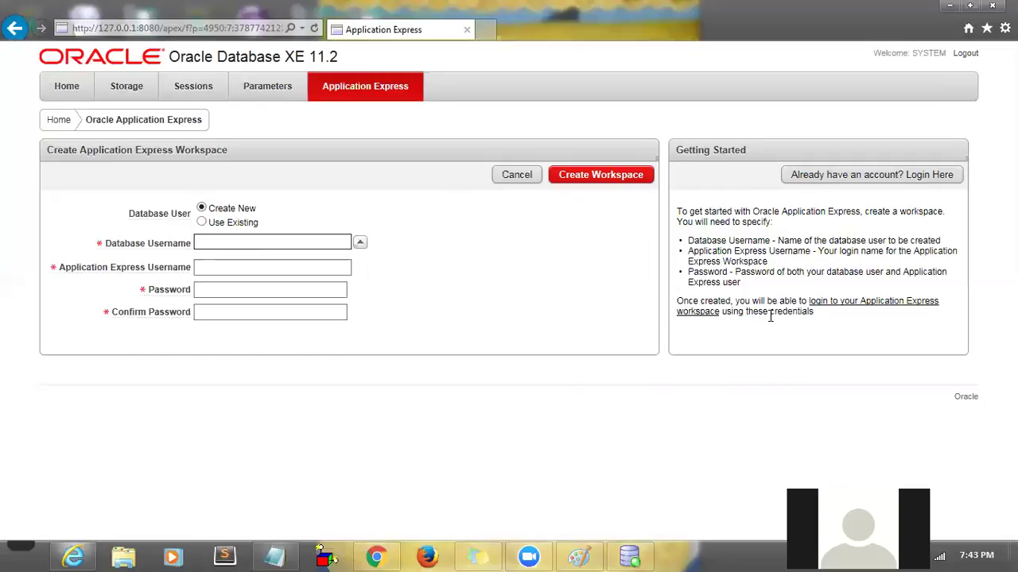
click(827, 306)
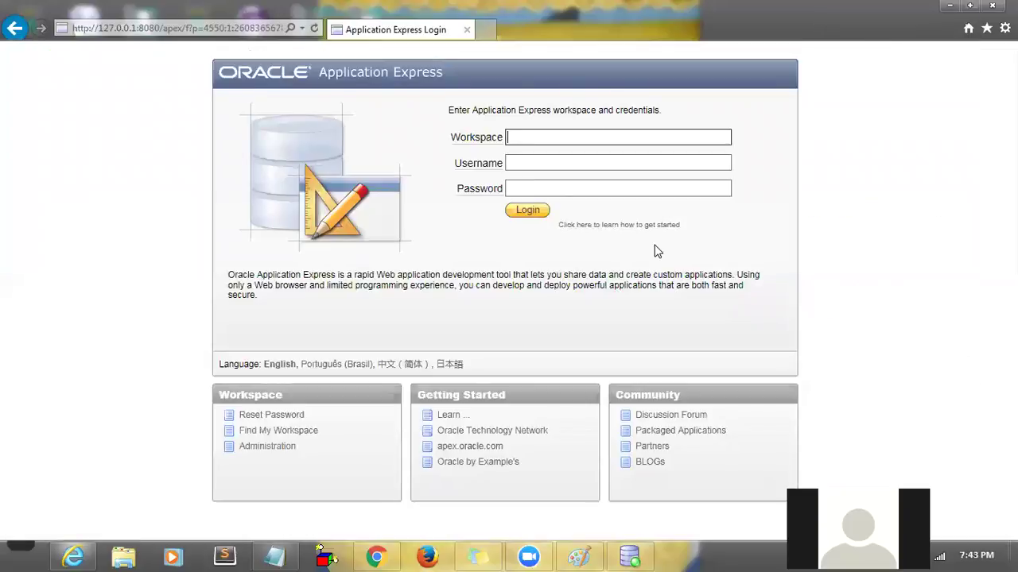
- Log in with workspace test, username system, and the account password
click(342, 234)
click(560, 136)
text(test)
click(541, 157)
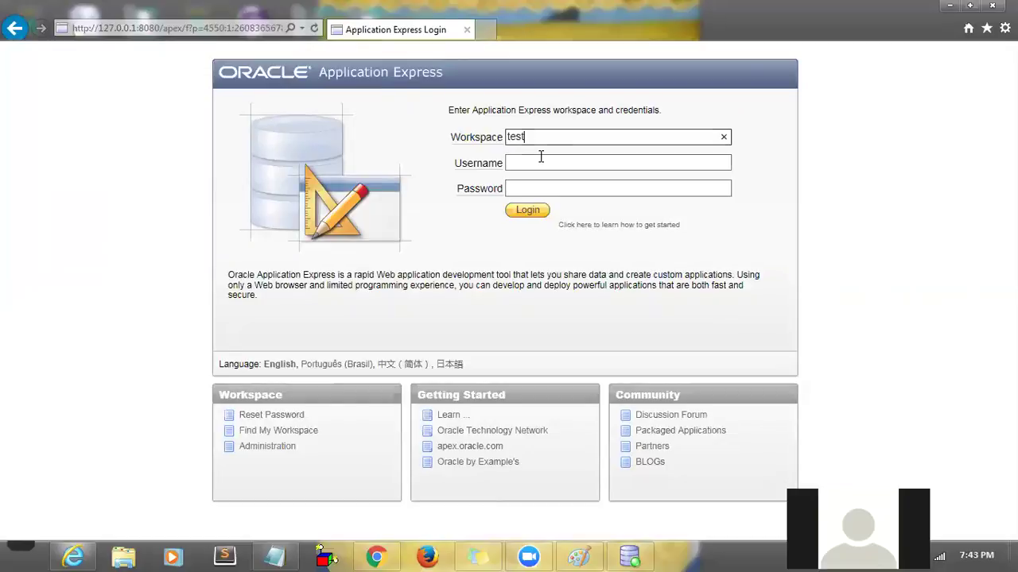
text(syst)
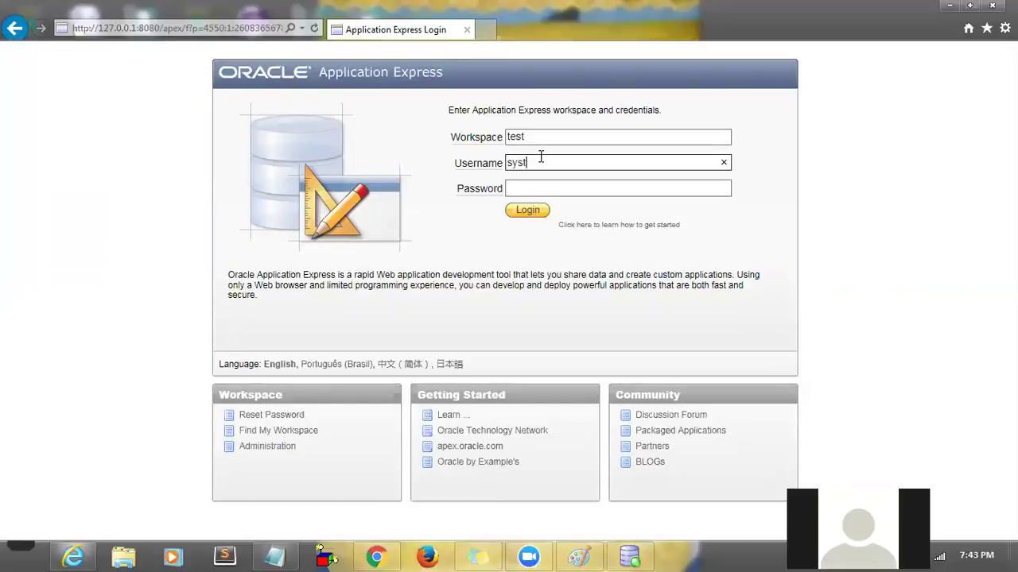
text(em)
key(Tab)
text(••••••••)
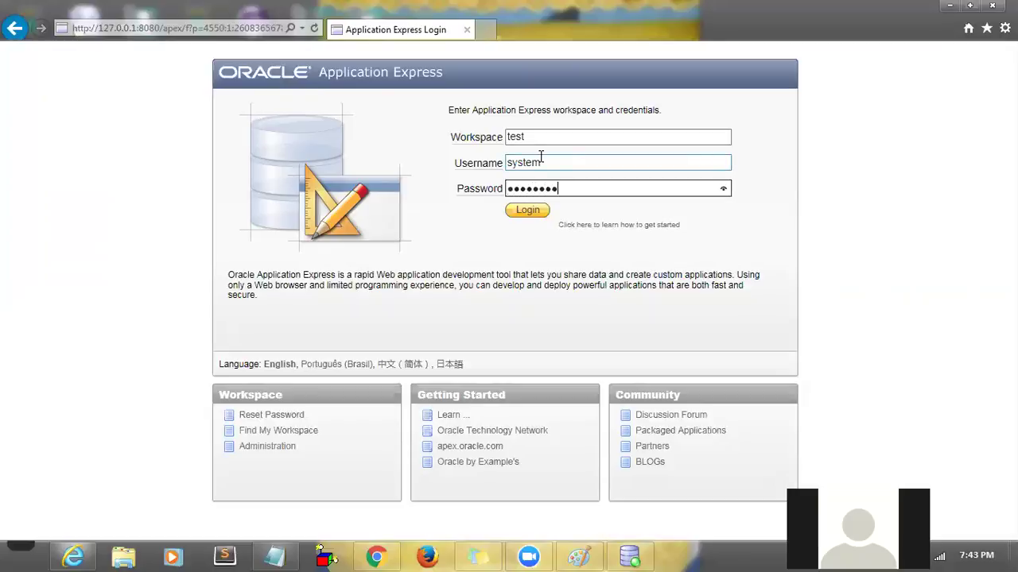
click(521, 213)
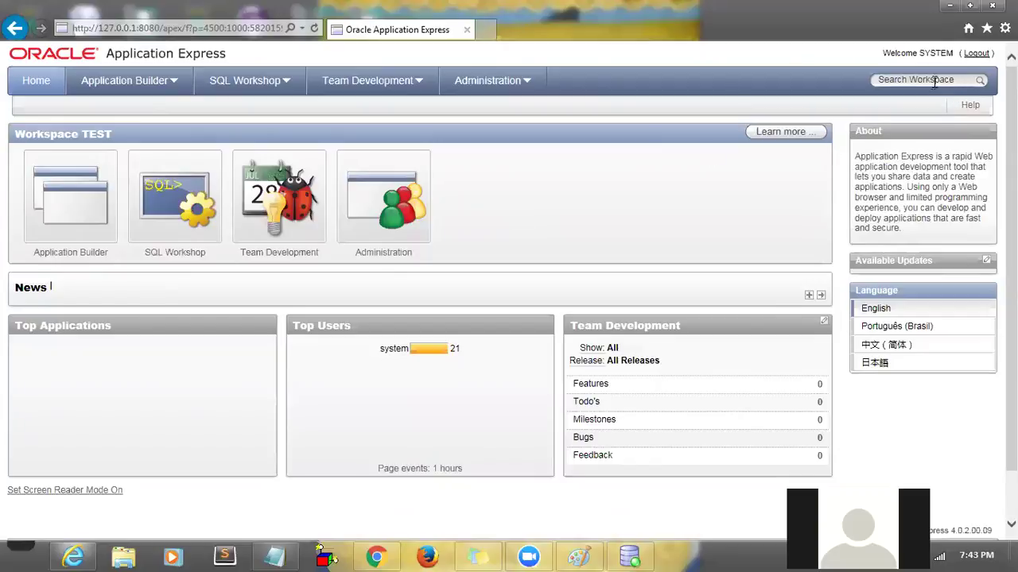
- Open SQL Workshop > SQL Commands and load the saved FirstDayClass1 script
click(906, 80)
click(178, 224)
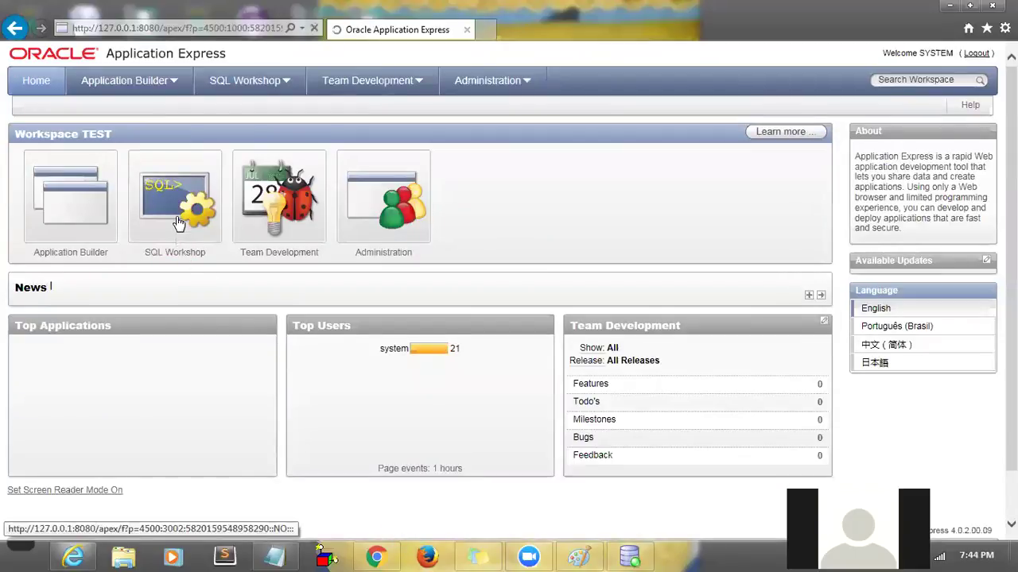
click(175, 199)
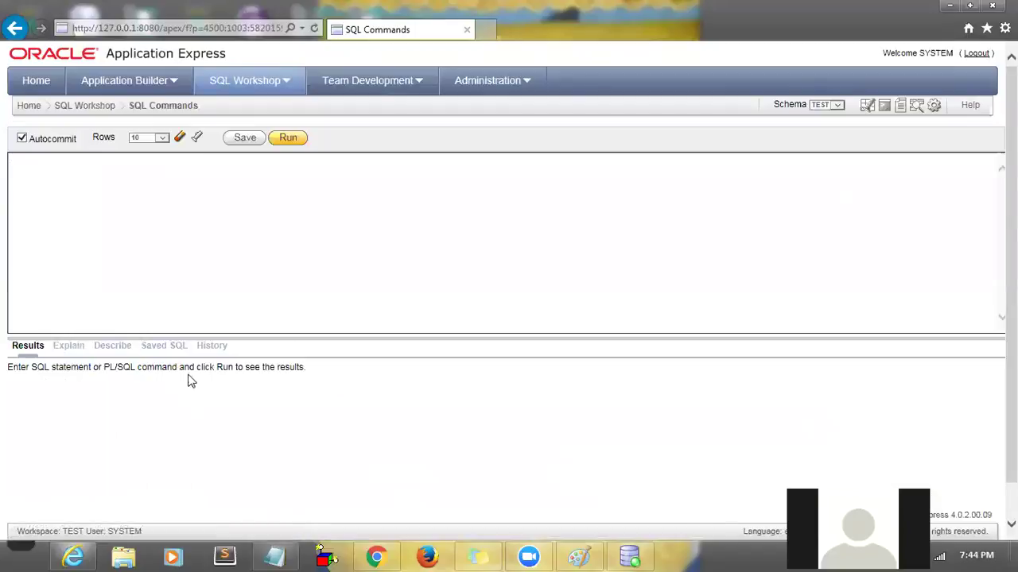
click(163, 346)
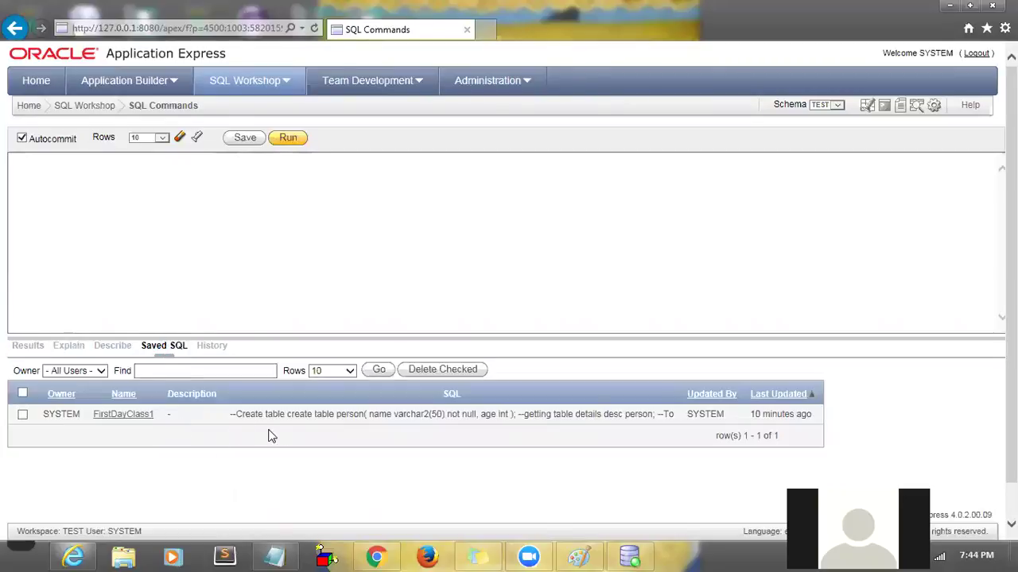
click(121, 415)
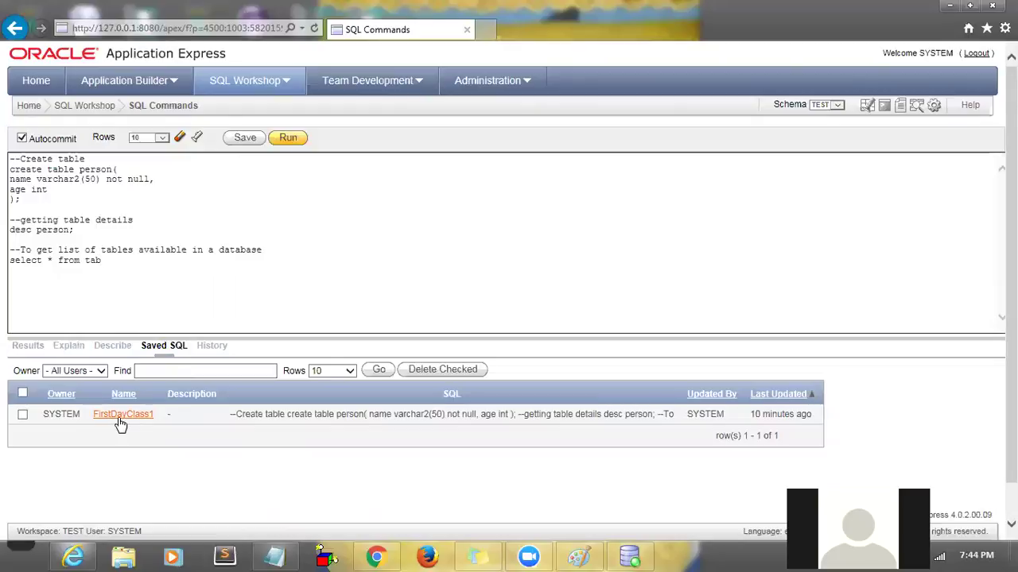
- Place the cursor in the loaded script, then go back to the SQL Workshop overview
double_click(61, 414)
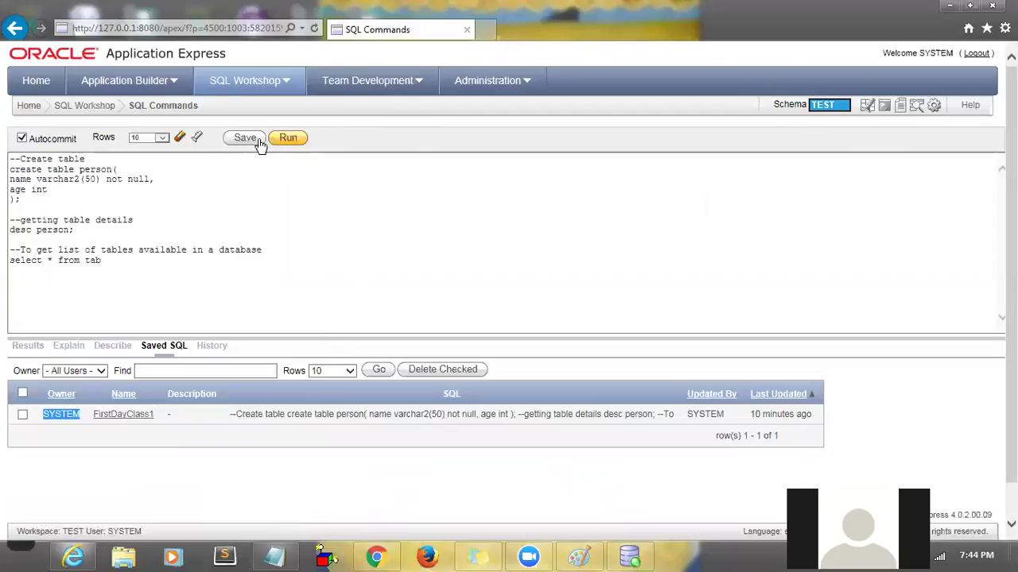
click(234, 222)
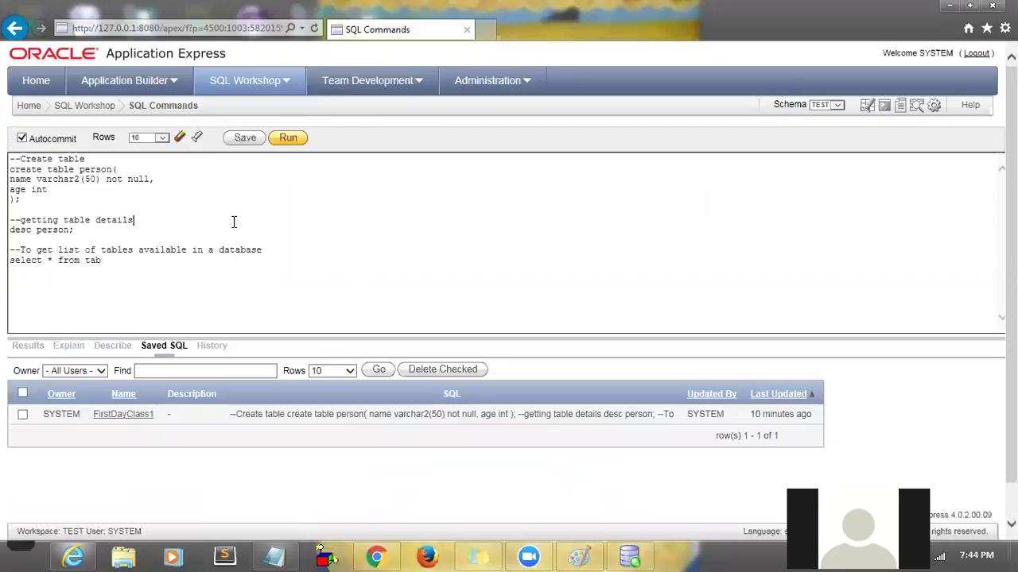
click(87, 108)
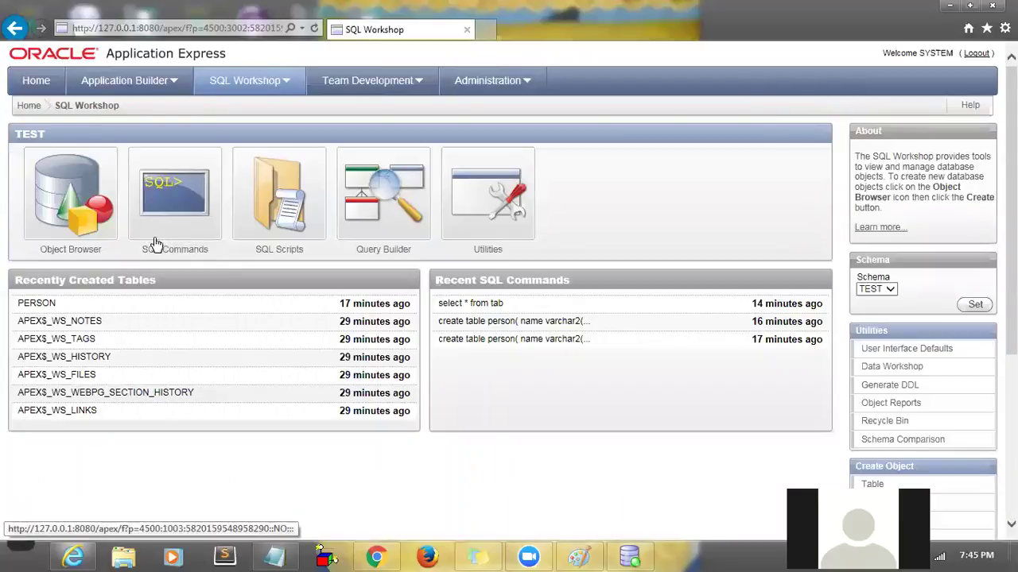
- Launch Run SQL Command Line from the Oracle Database 11g Express Edition menu, then bring up its system menu
click(30, 551)
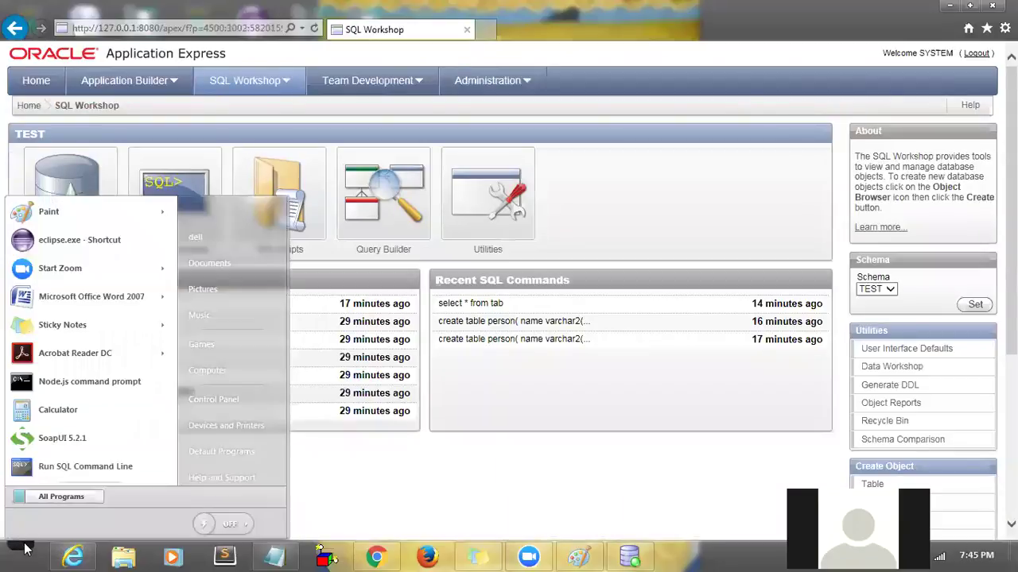
click(60, 497)
click(79, 363)
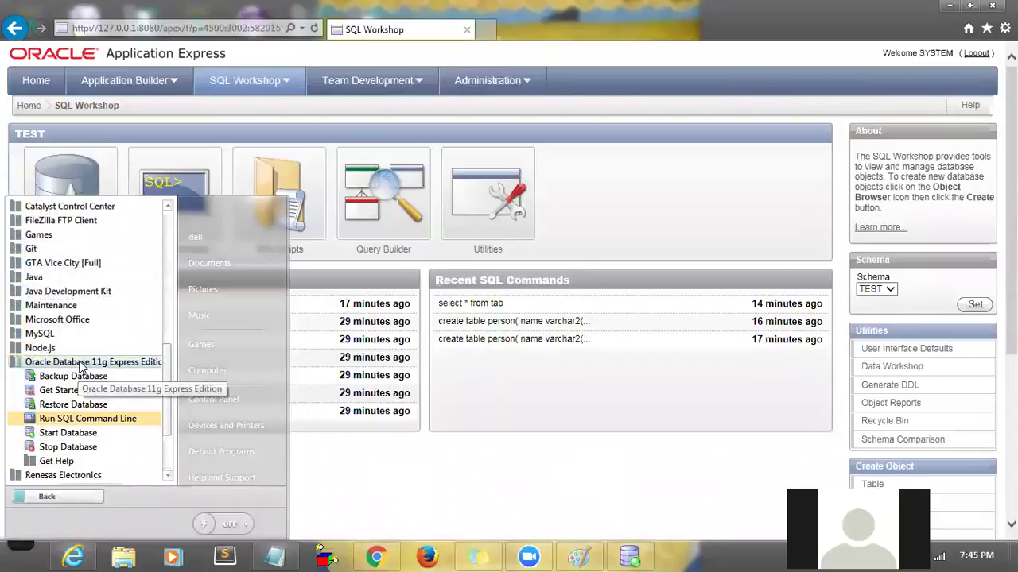
click(71, 421)
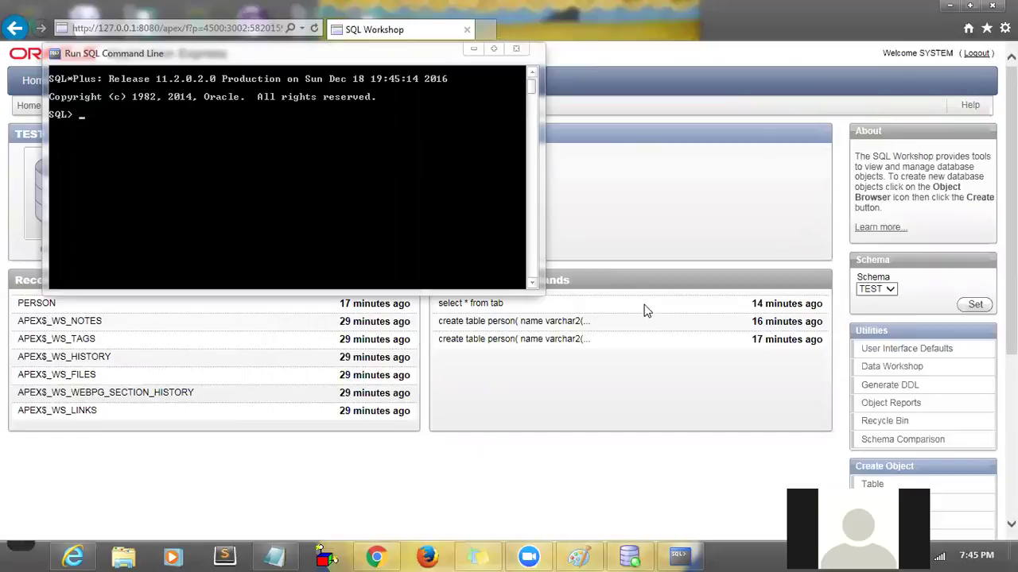
click(625, 454)
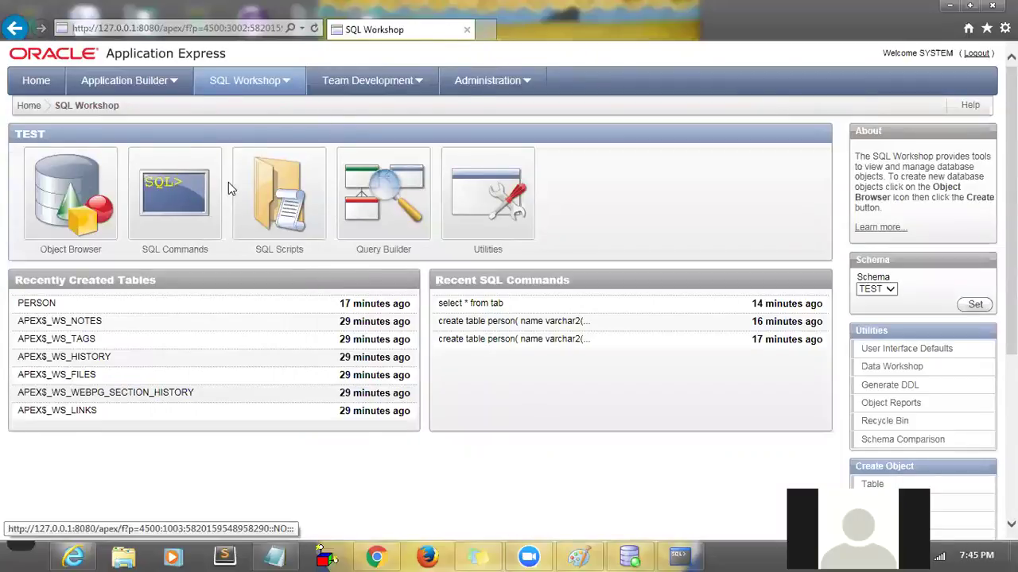
click(676, 557)
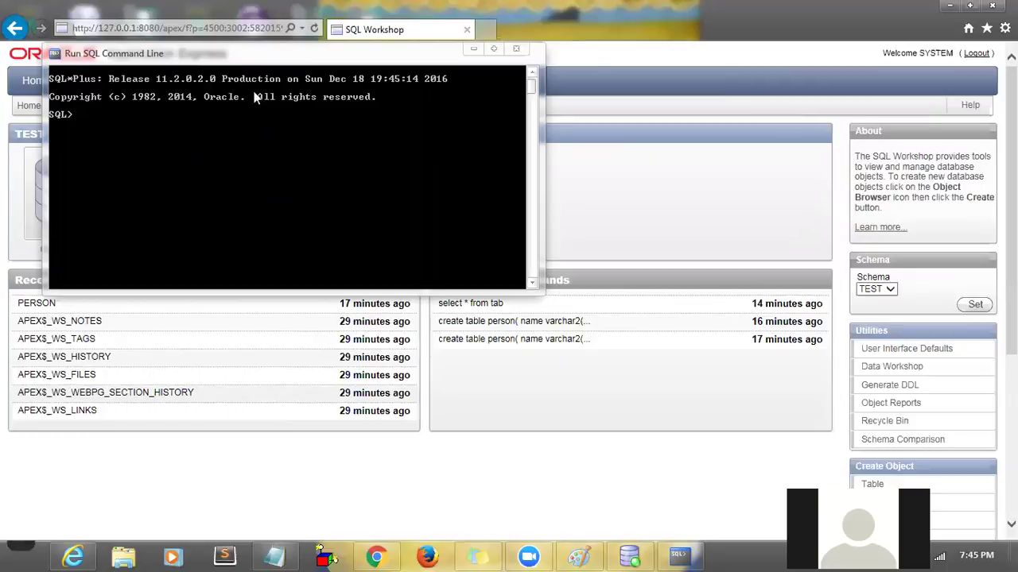
key(alt+space)
- Close the SQL command line window, log out of Application Express, and return to the login page
key(c)
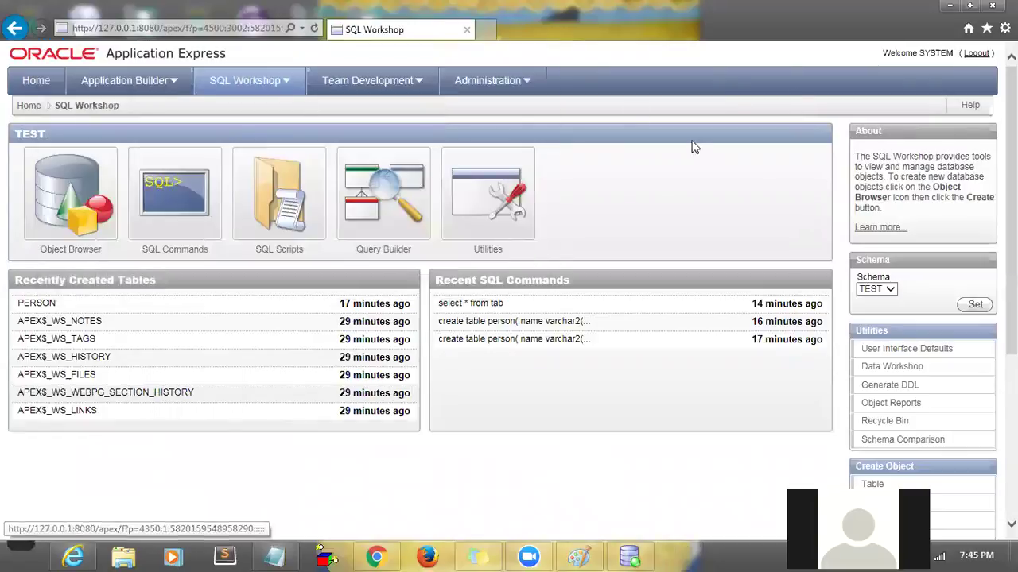
click(977, 54)
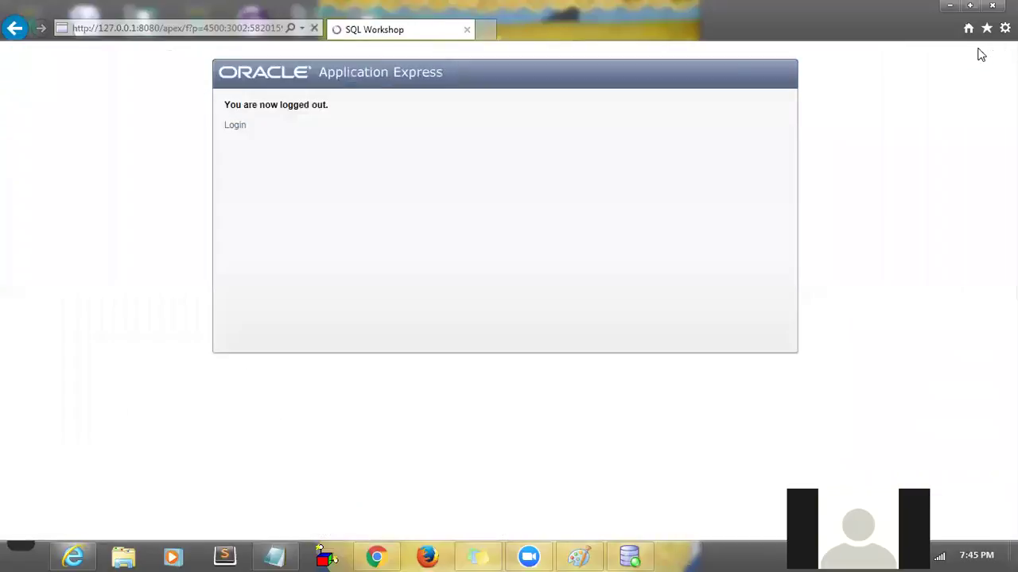
click(239, 129)
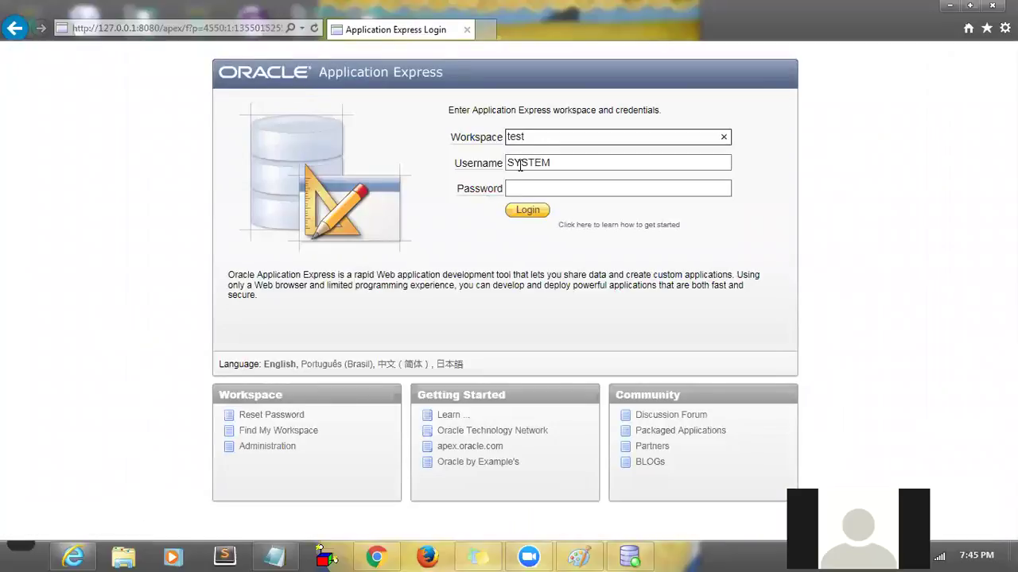
- Confirm workspace test and username SYSTEM, enter the password, and log in
double_click(520, 137)
double_click(524, 164)
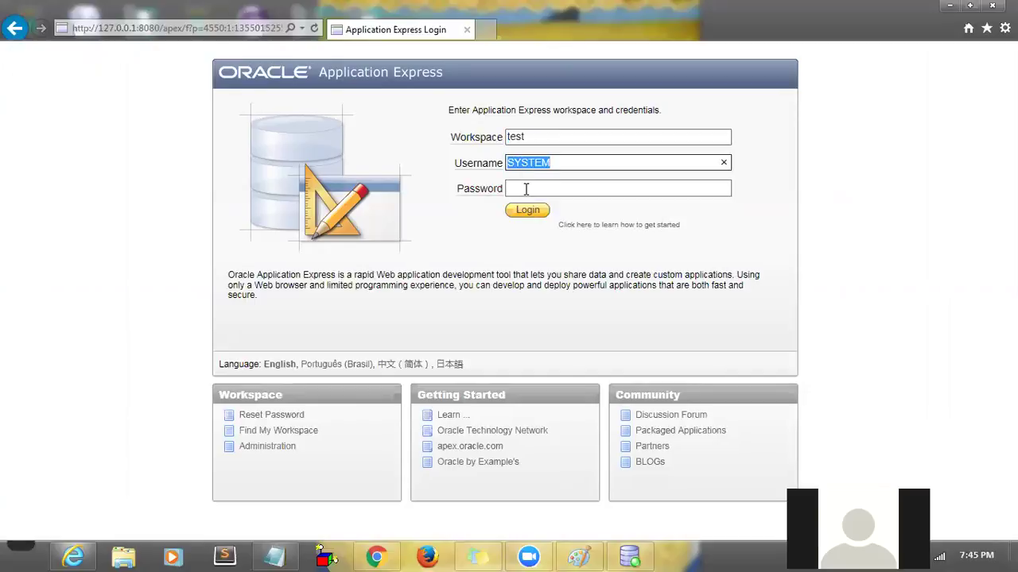
click(526, 189)
double_click(515, 137)
click(523, 165)
click(529, 187)
double_click(517, 137)
key(Tab)
click(541, 195)
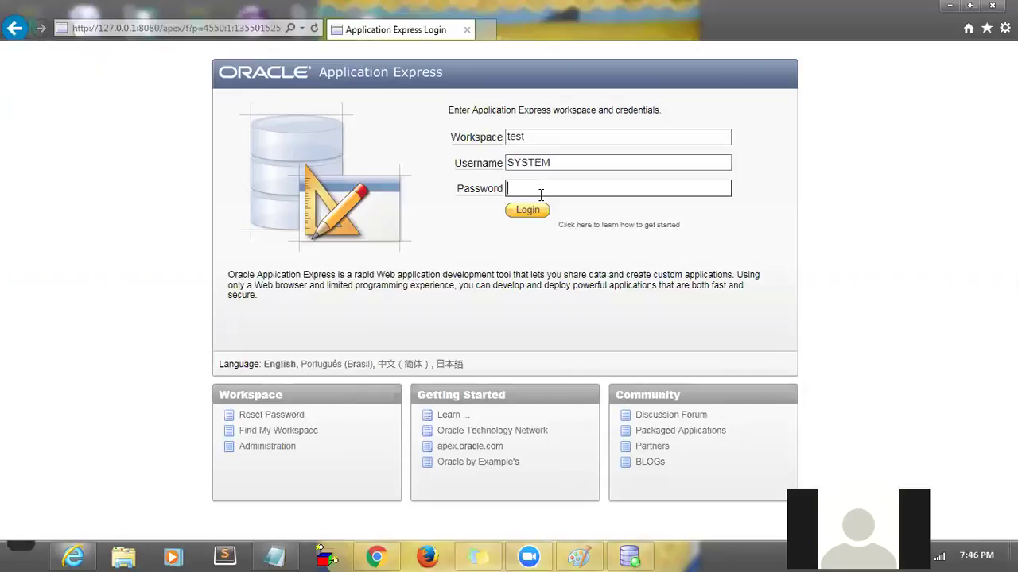
text(password)
click(529, 210)
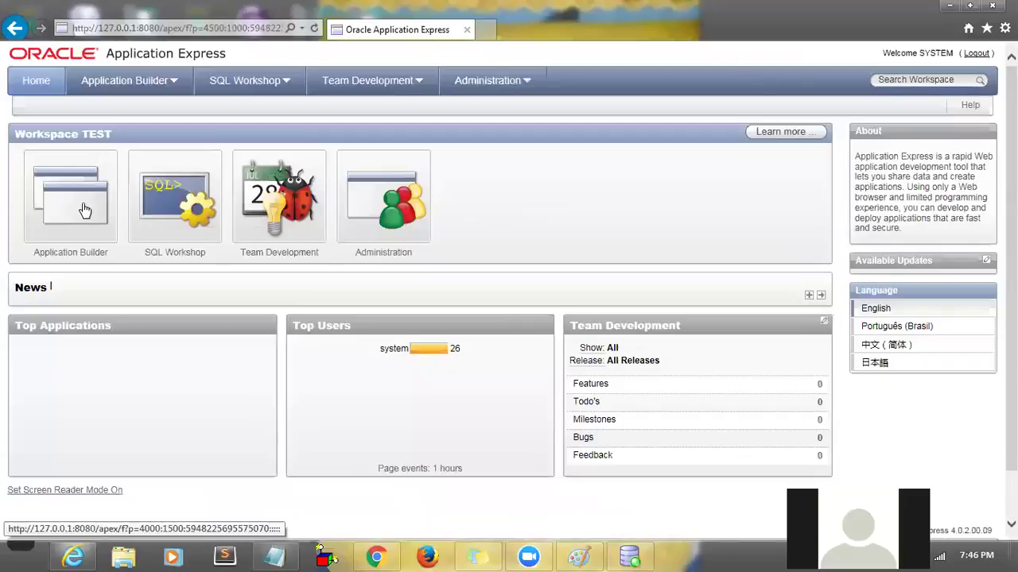
- View PERSON in Object Browser, then visit SQL Commands and return to SQL Workshop home
click(176, 194)
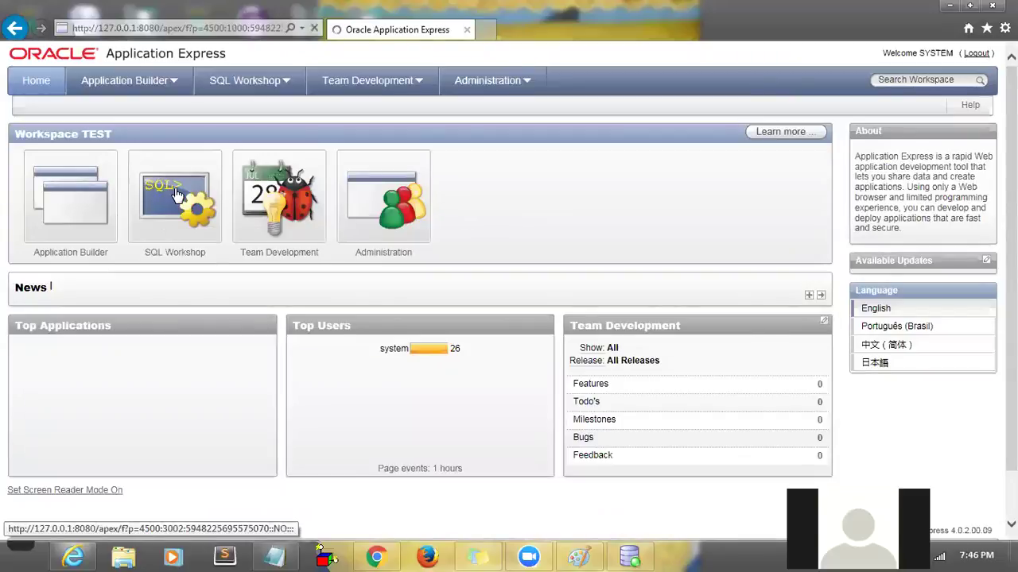
click(71, 206)
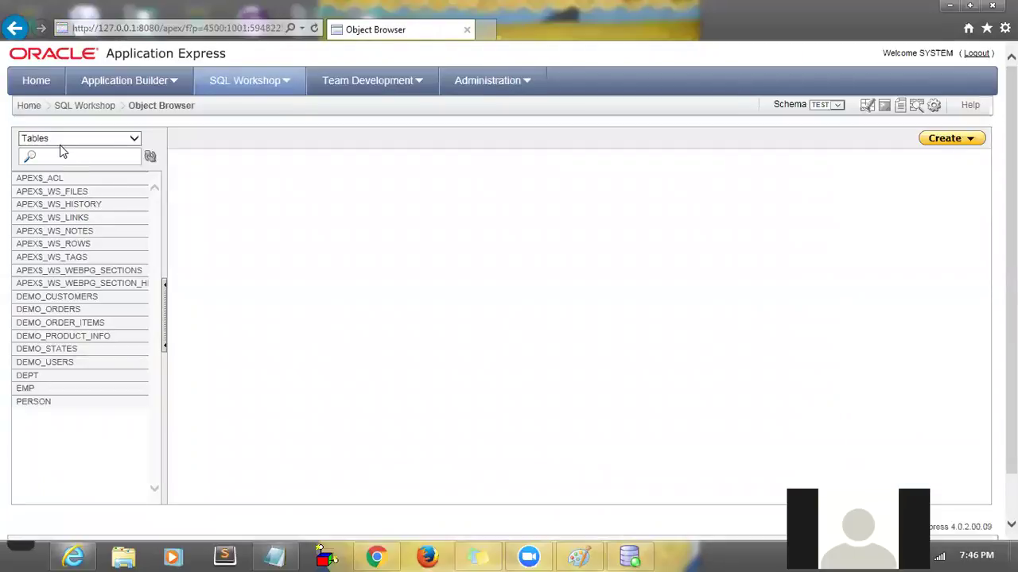
click(28, 406)
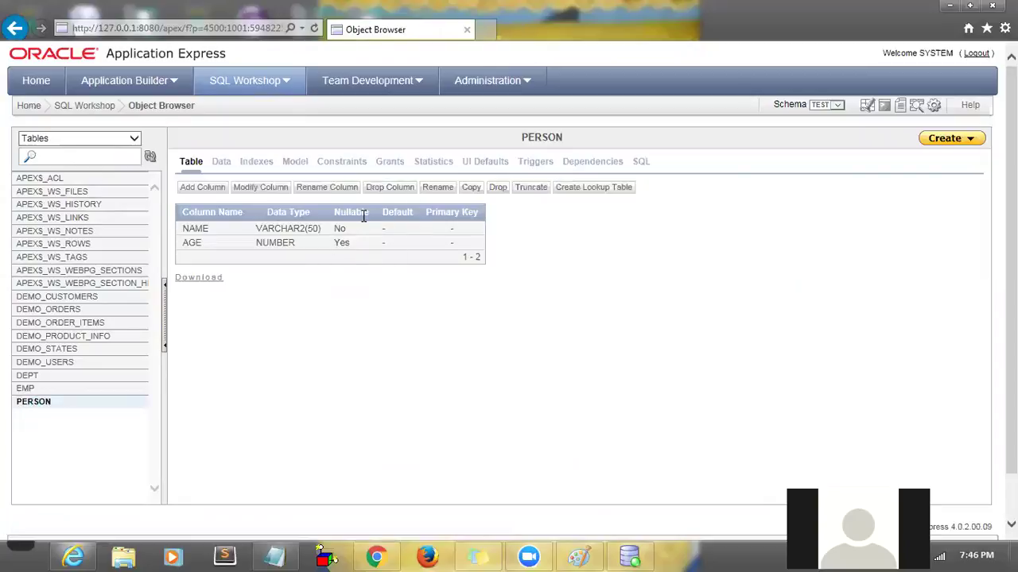
click(83, 105)
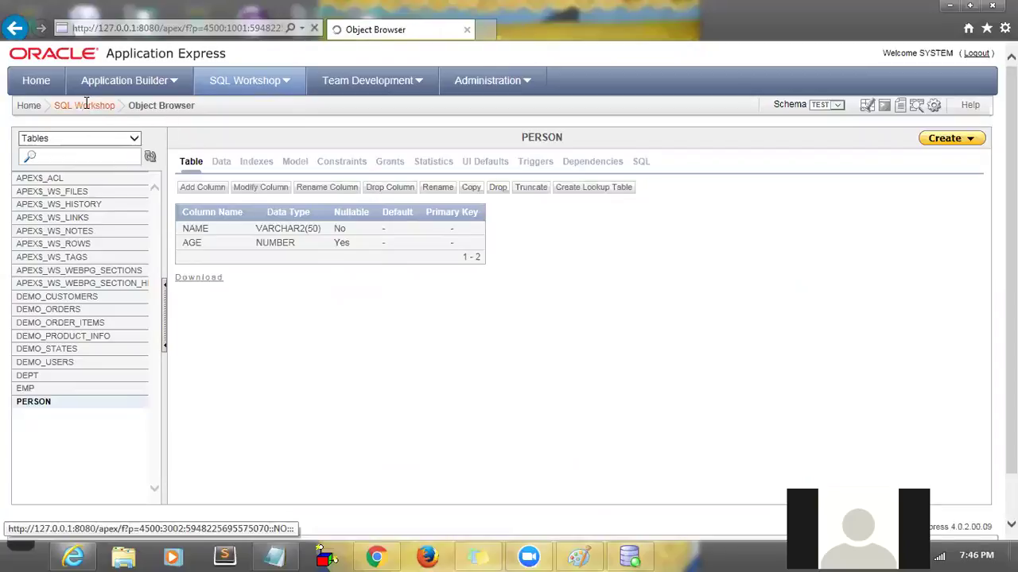
click(185, 204)
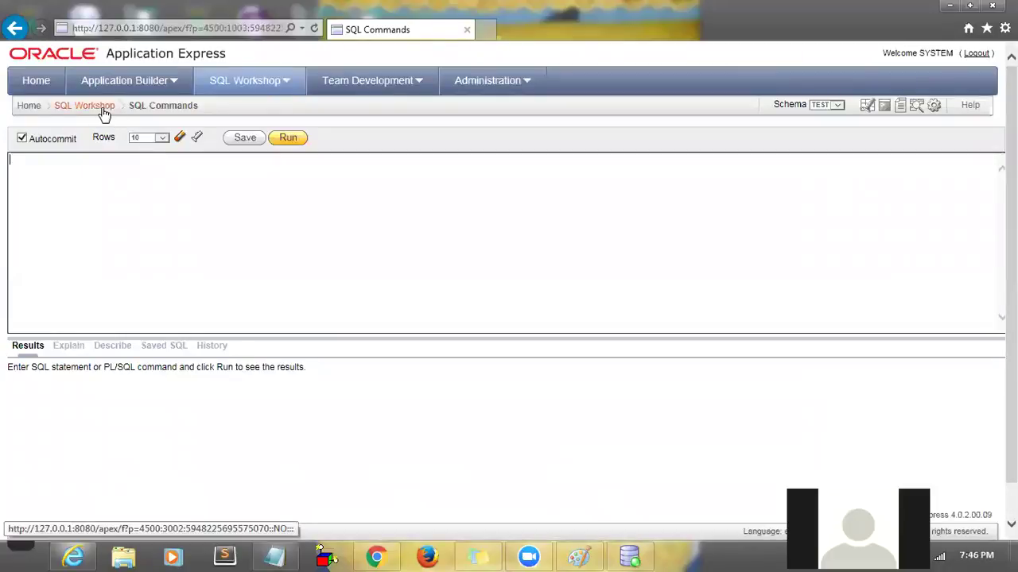
click(101, 110)
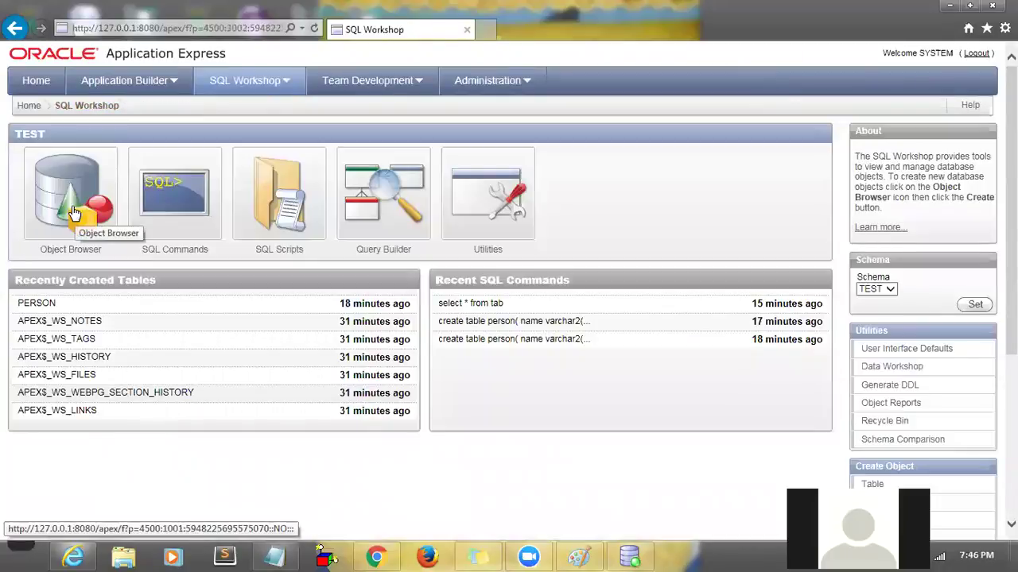
- Reopen Object Browser and review PERSON's columns: NAME VARCHAR2 not nullable, AGE nullable
click(74, 194)
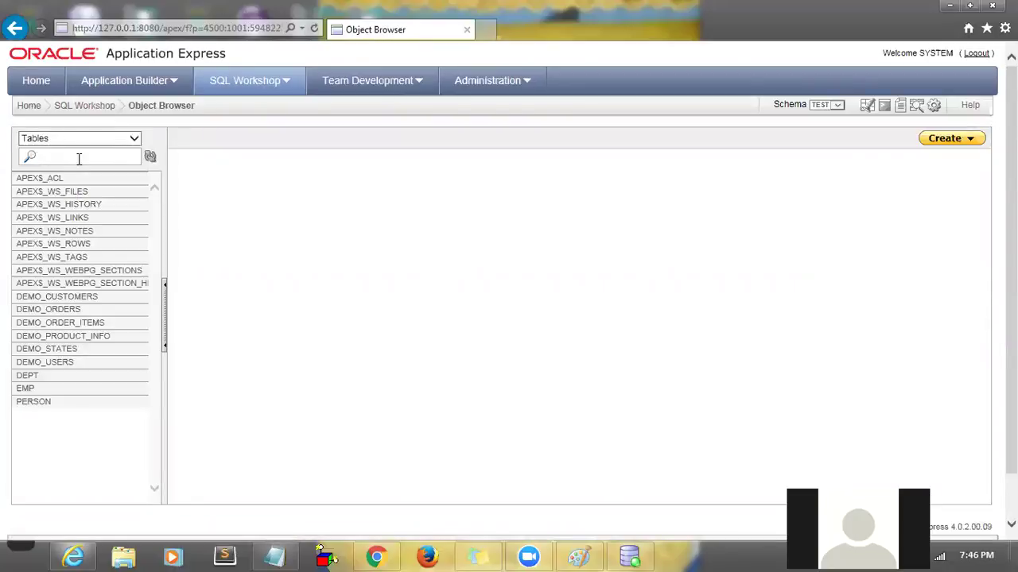
text(per)
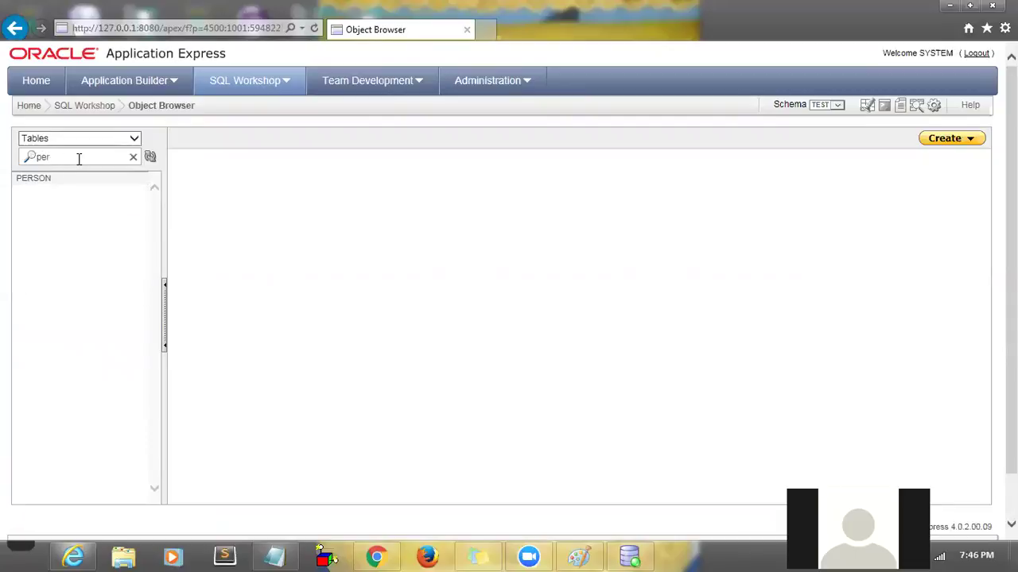
key(BackSpace)
key(BackSpace)
key(BackSpace)
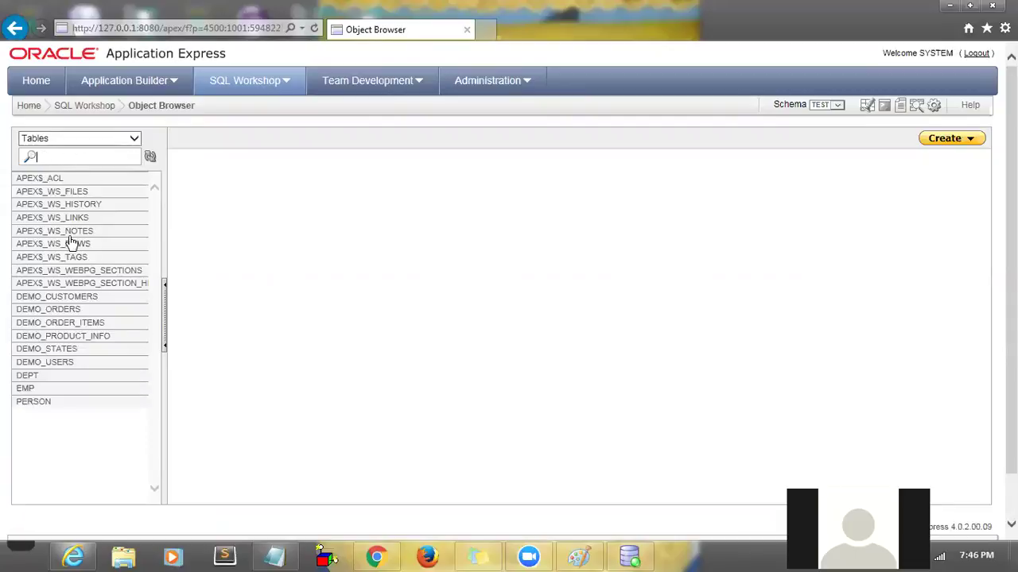
click(33, 401)
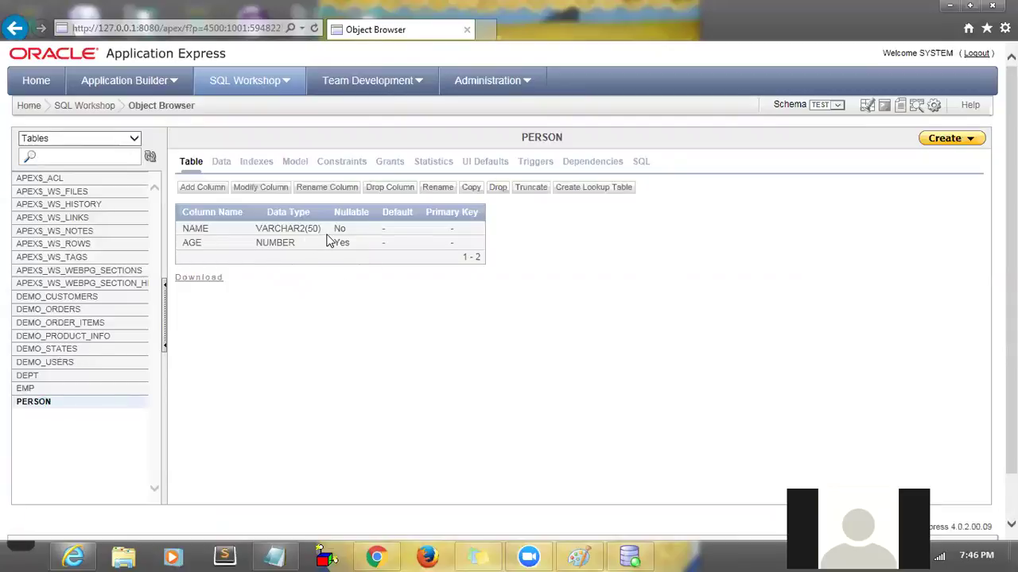
double_click(197, 228)
double_click(275, 231)
double_click(340, 230)
double_click(341, 243)
click(312, 251)
- Reload FirstDayClass1 from Saved SQL and select all its text, then log out and close the browser
click(628, 556)
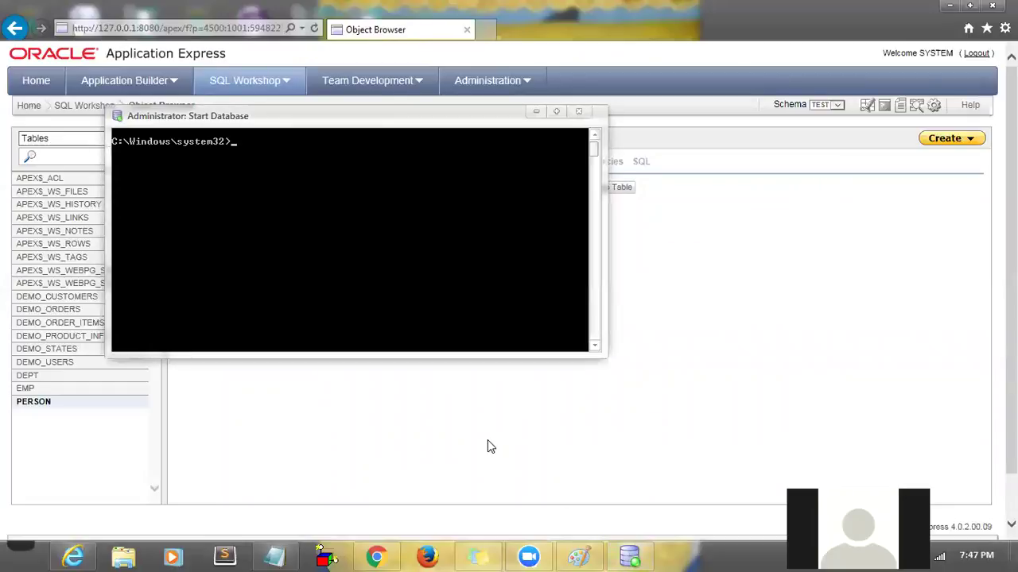
click(62, 108)
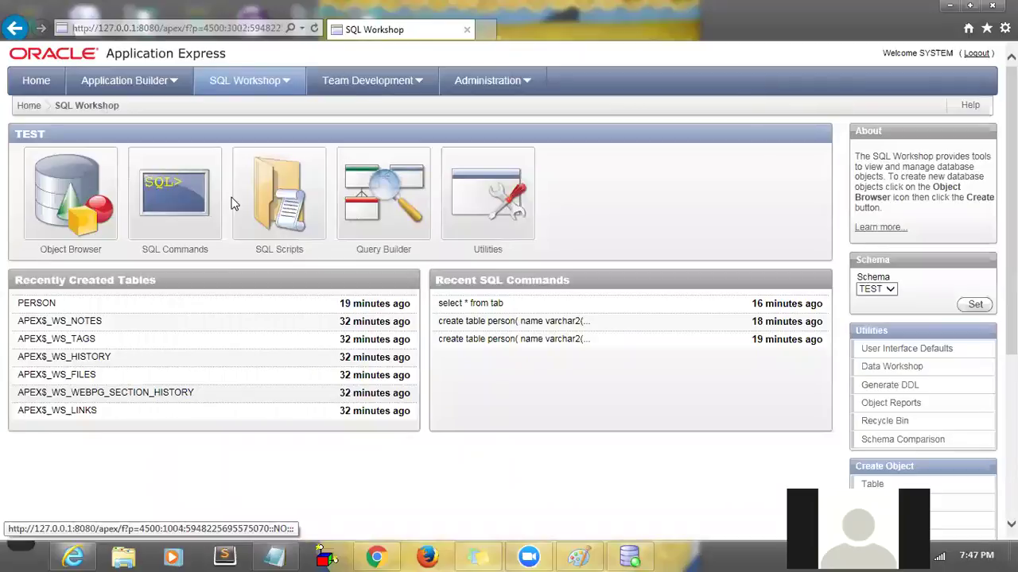
click(188, 205)
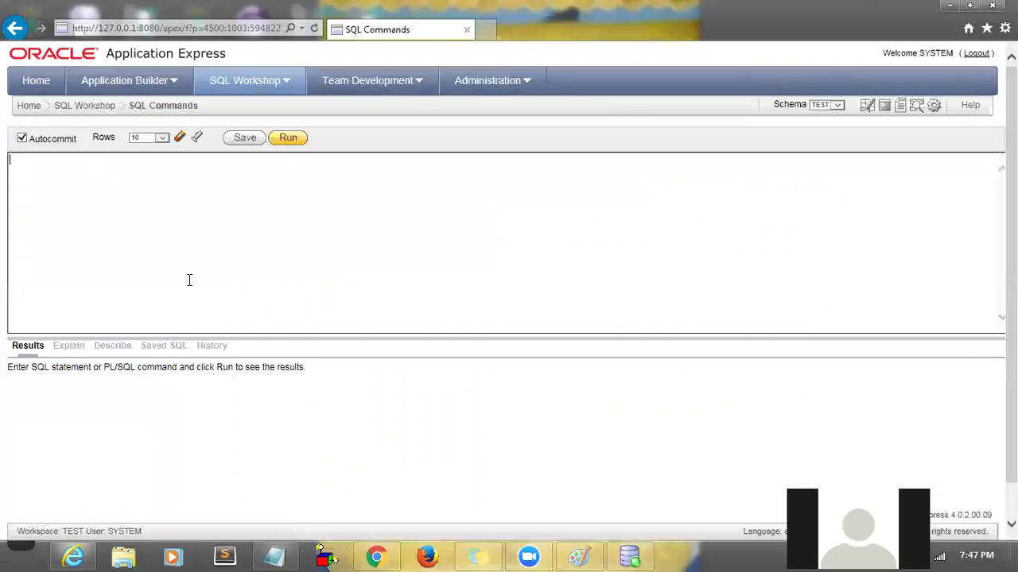
click(165, 347)
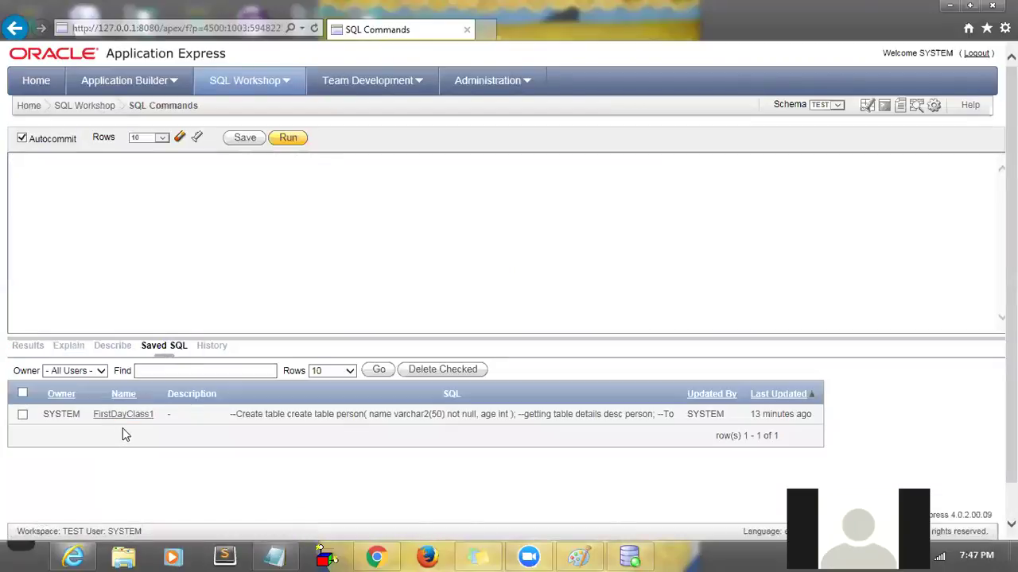
click(100, 422)
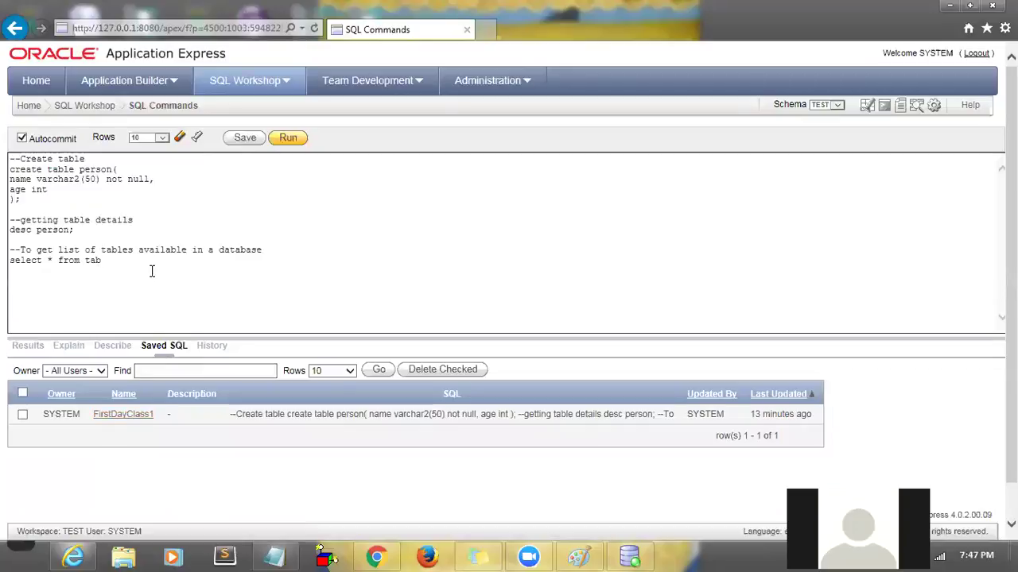
key(ctrl+a)
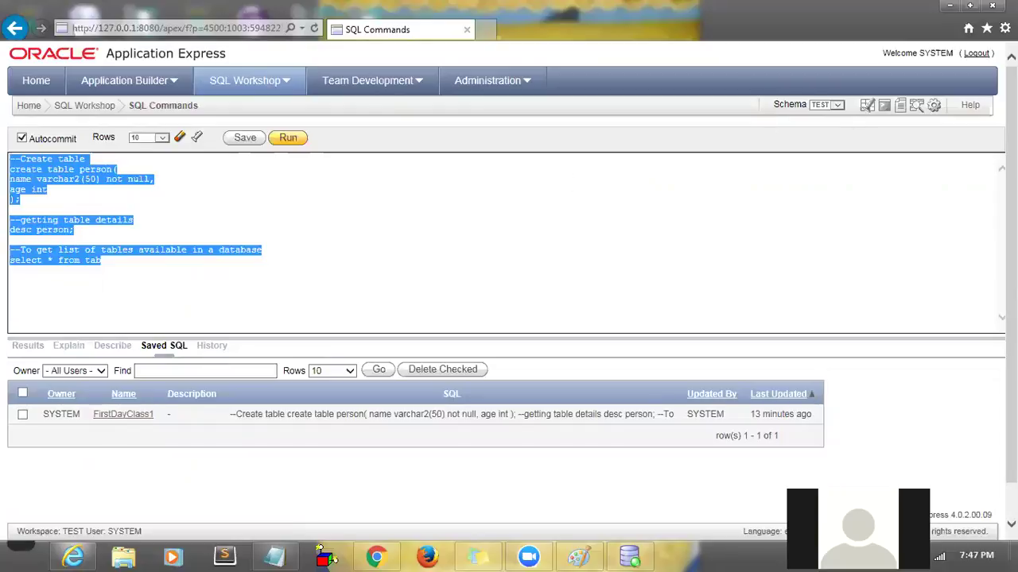
click(973, 55)
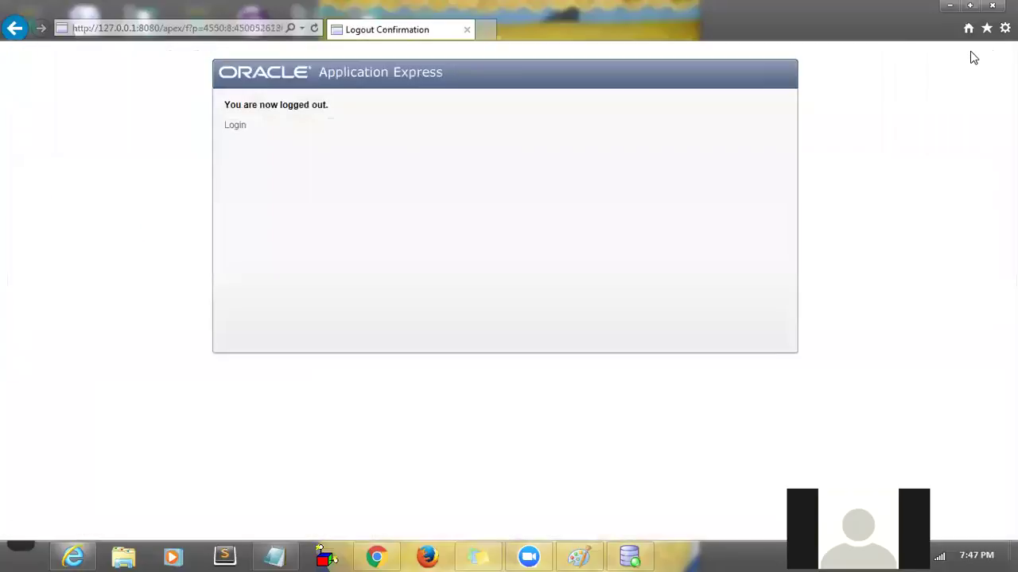
click(992, 5)
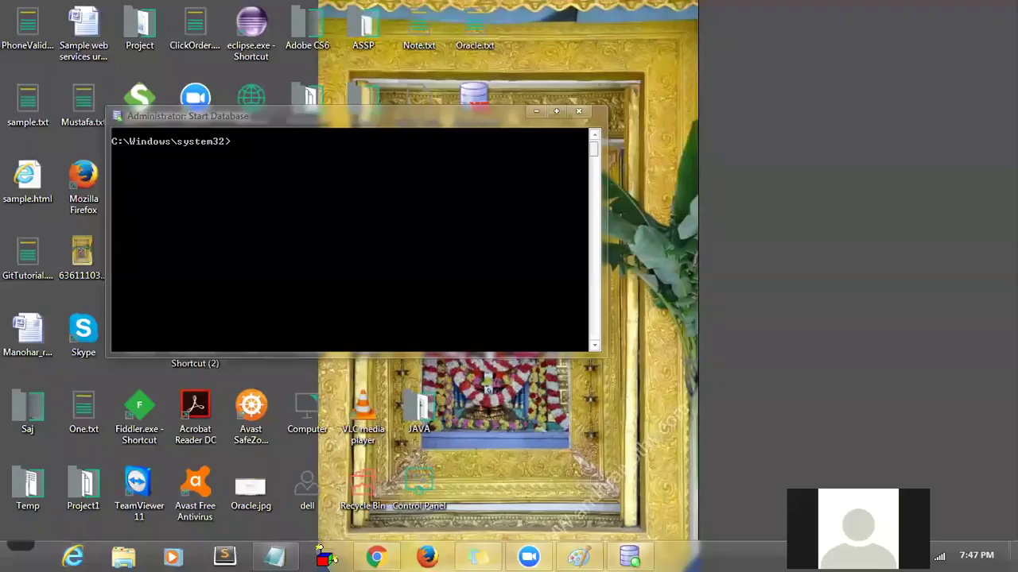